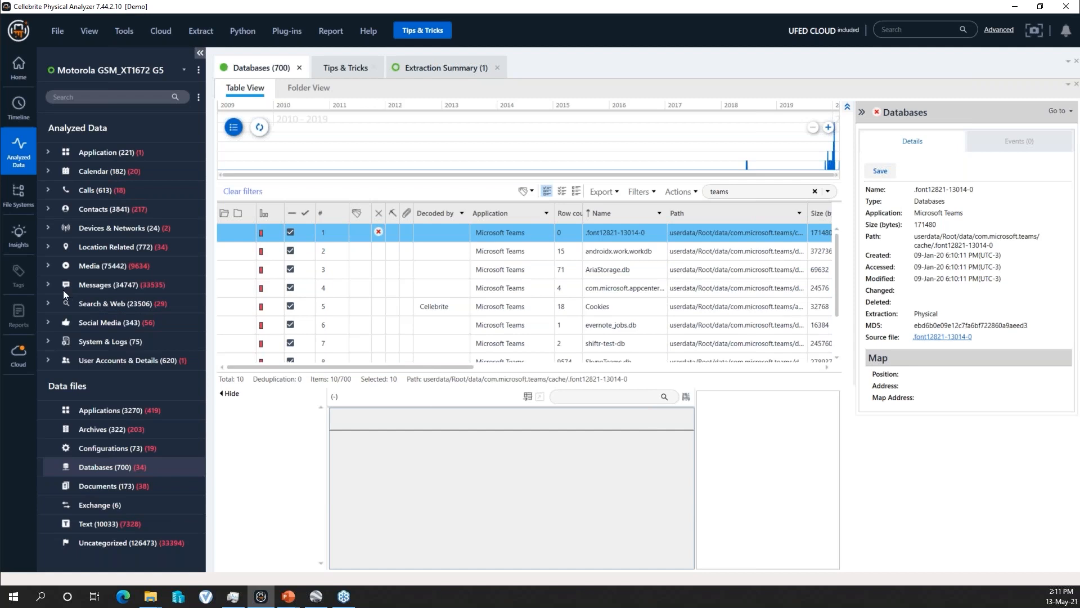
- Expand the Messages category down to its chat apps and widen the navigation tree to show their full entries
left_click(49, 284)
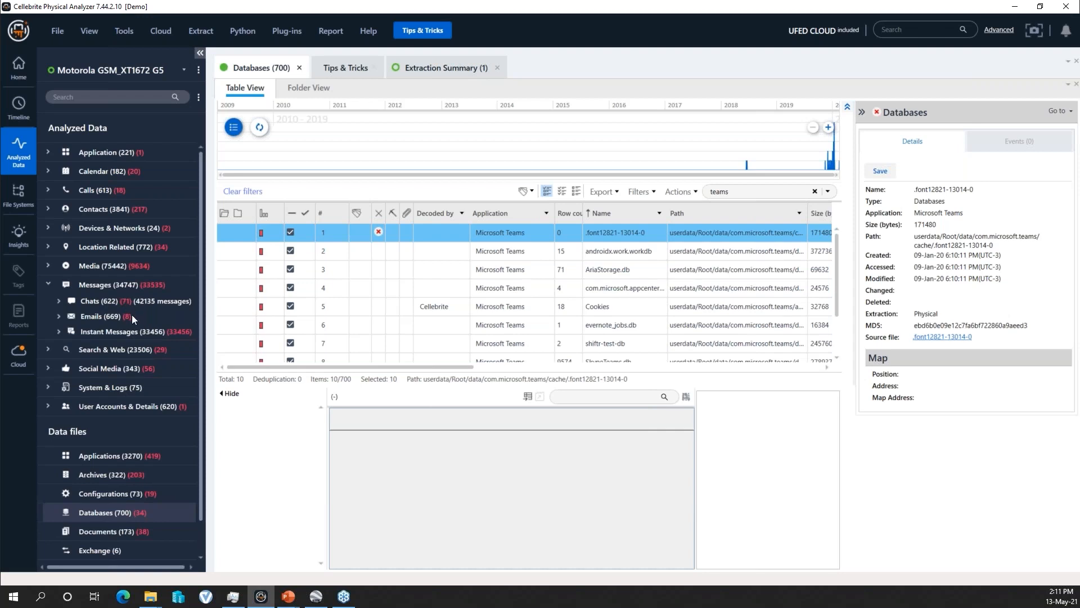
left_click(59, 301)
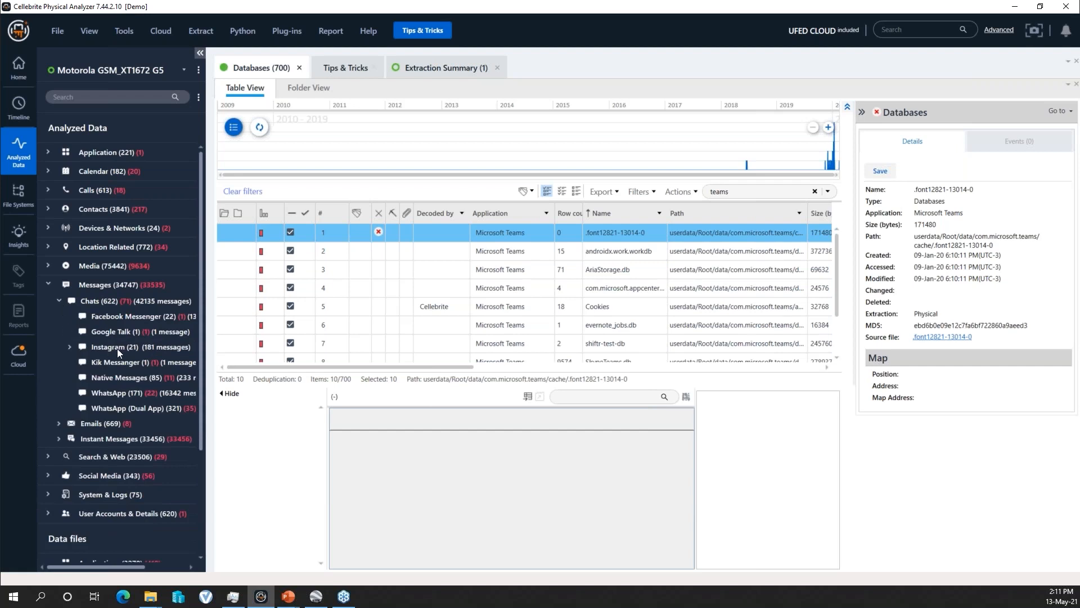
left_click_drag(205, 381, 246, 394)
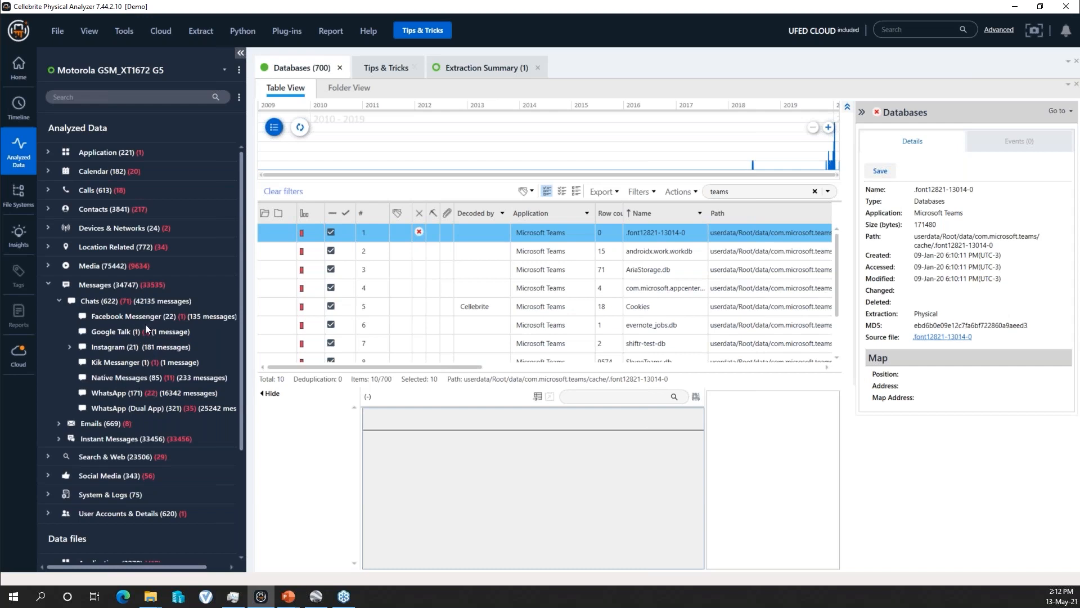
mouse_move(241, 389)
left_mouse_down()
mouse_move(242, 410)
mouse_move(243, 393)
left_mouse_up()
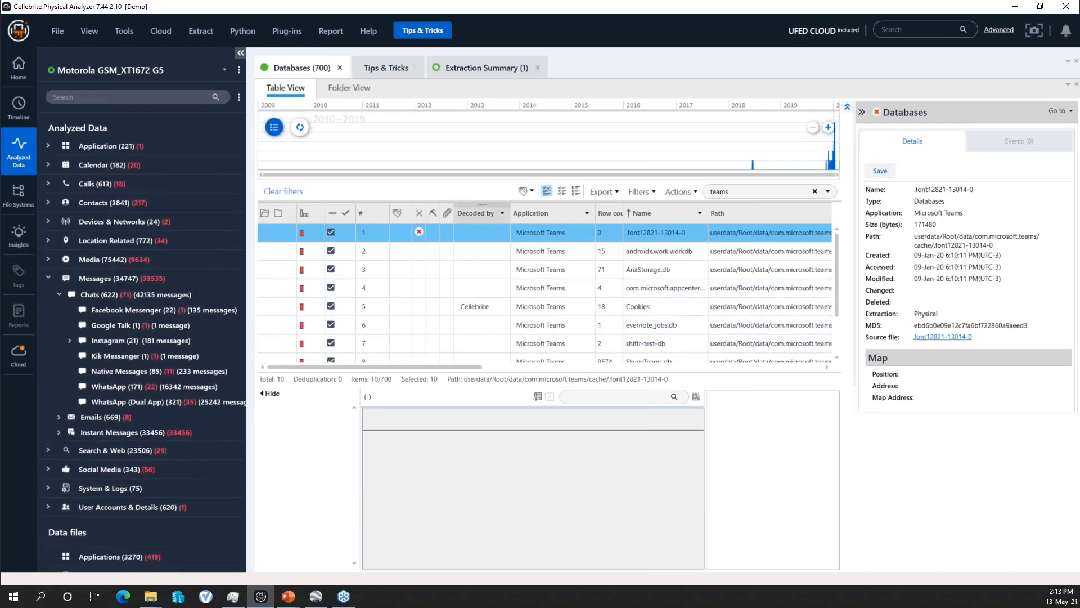
- Reopen the Databases list with the Messages category collapsed, and filter it by "teams"
left_click(340, 68)
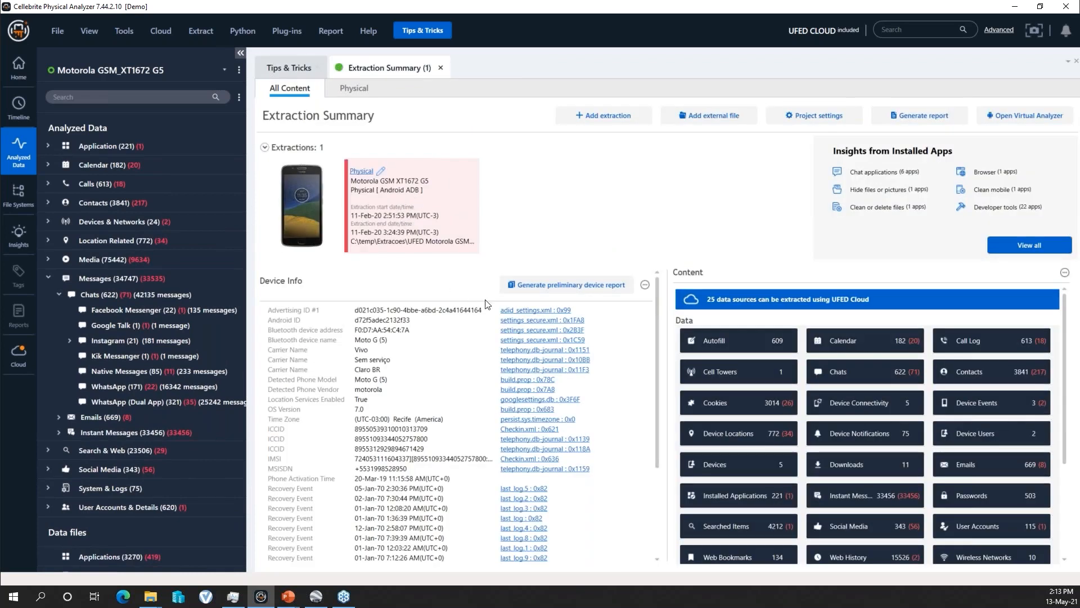
left_click(48, 277)
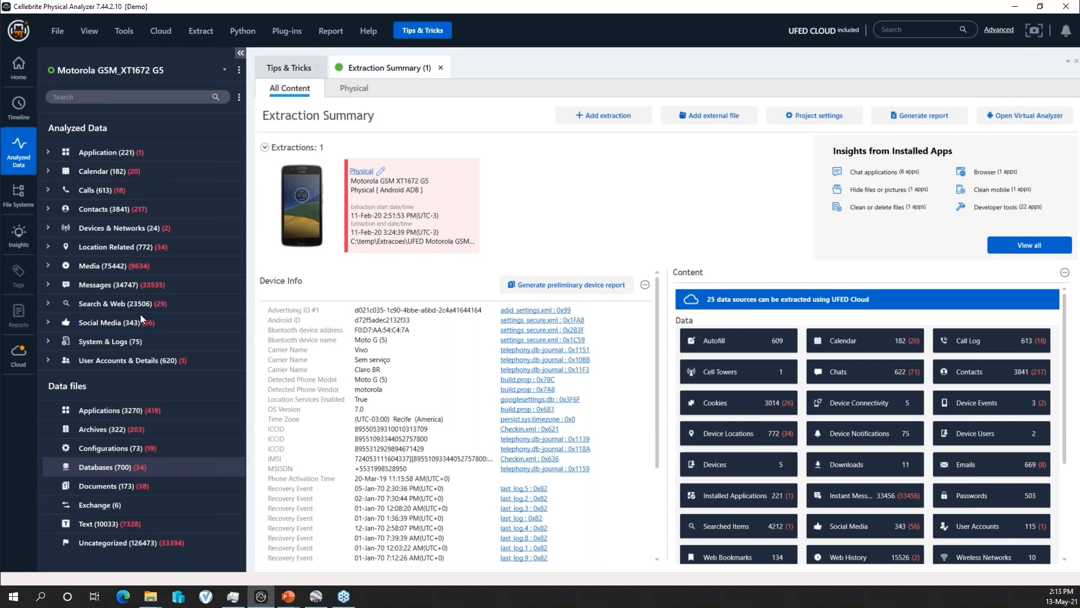
left_click(121, 468)
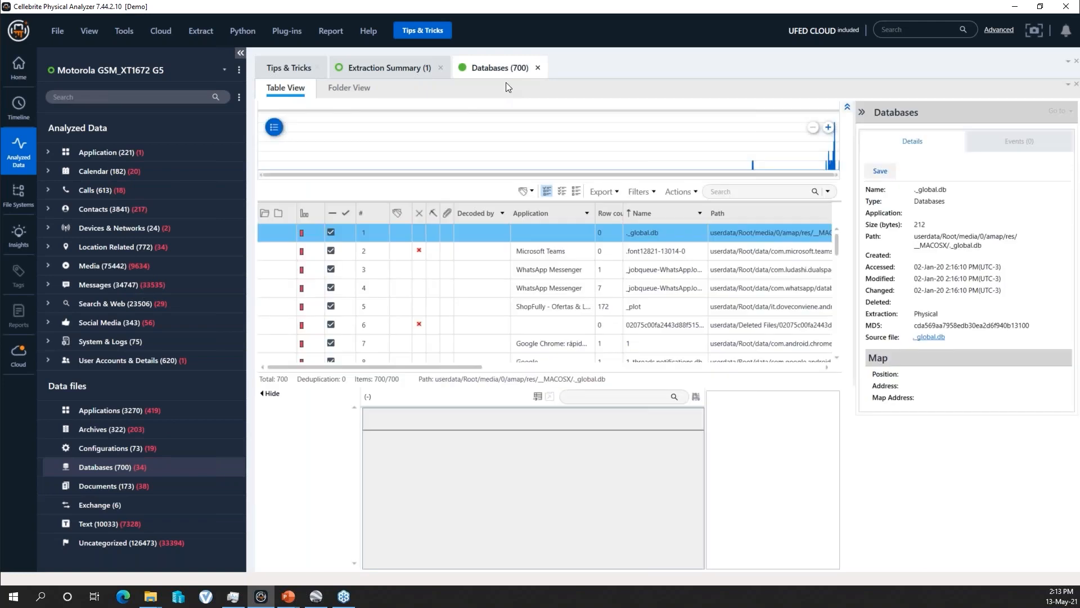
left_click(736, 194)
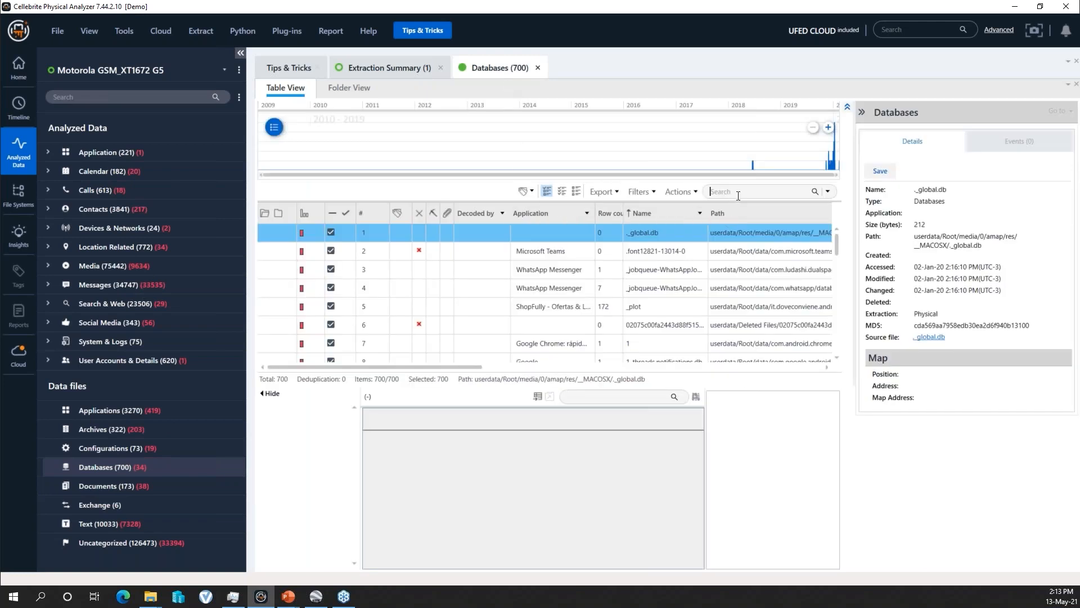
type("teams")
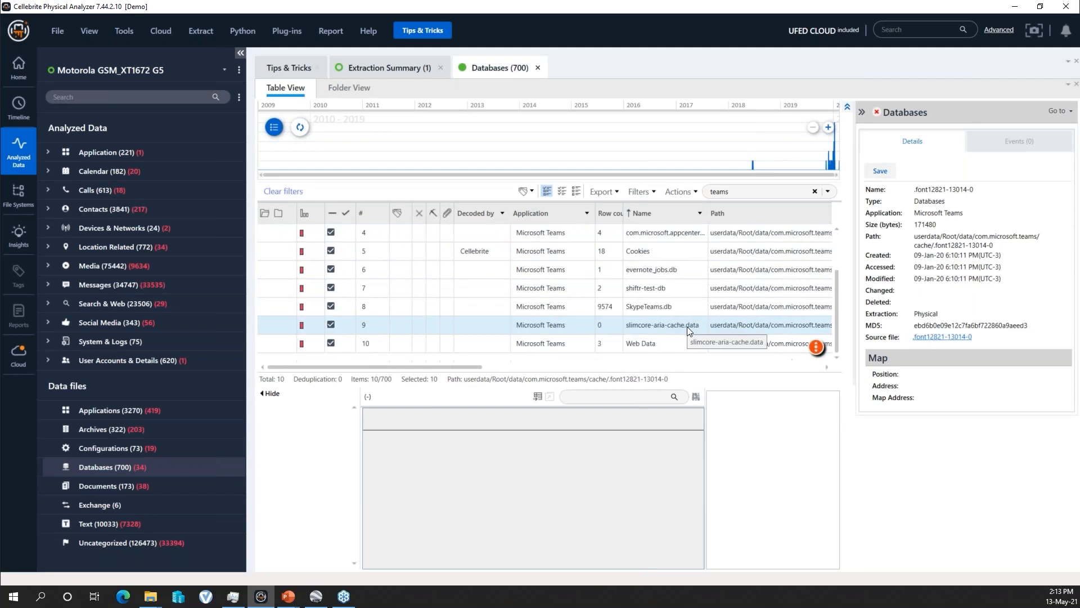
- Examine the filtered Microsoft Teams databases, comparing their names, row counts and decoding source
scroll(687, 326, "down", 1)
scroll(694, 279, "up", 1)
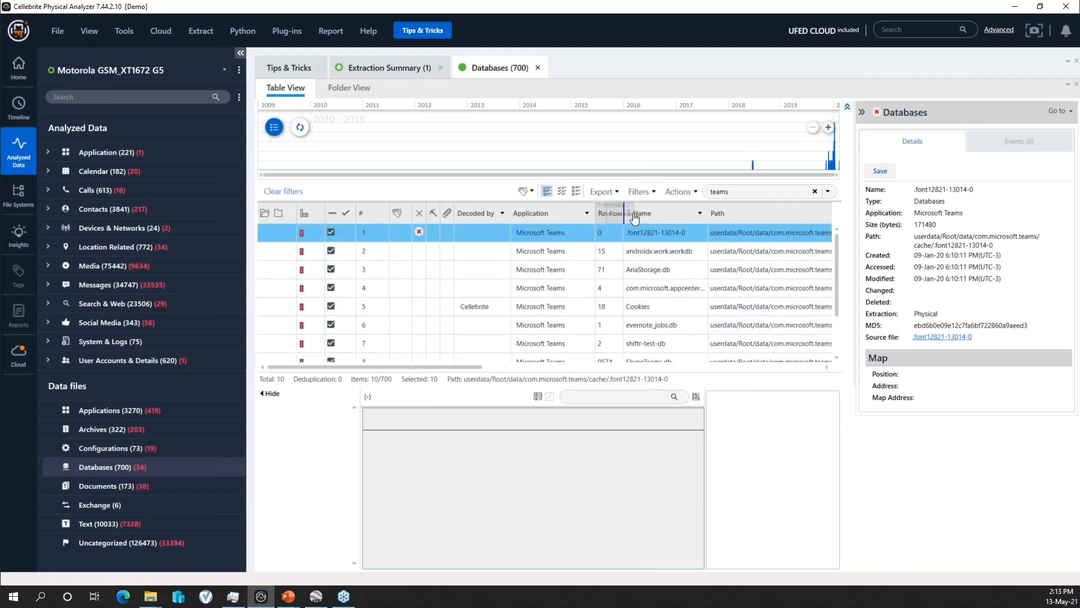
scroll(663, 331, "down", 1)
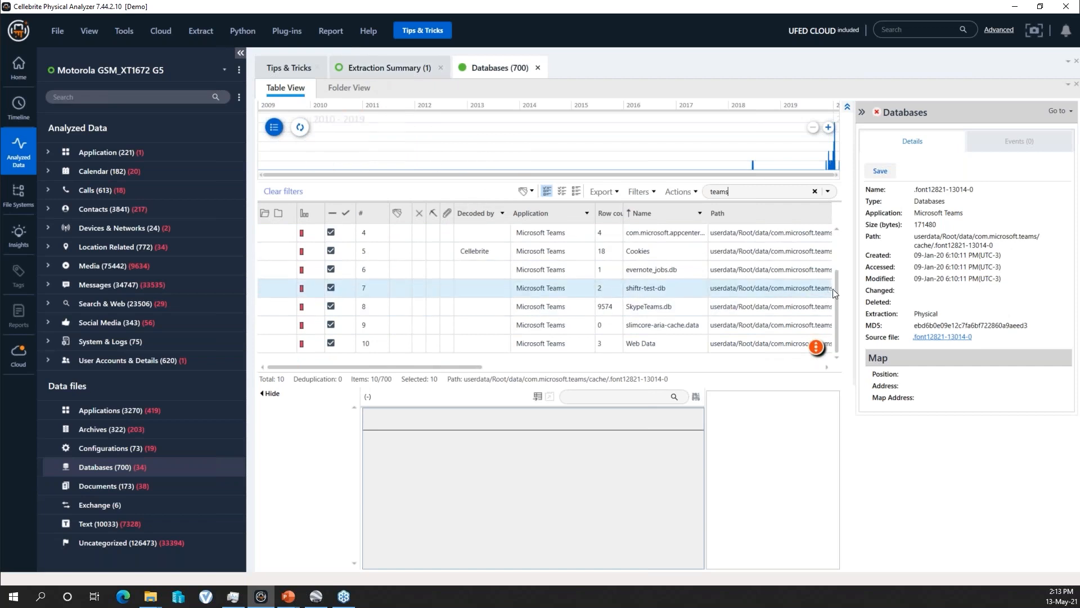
left_click_drag(834, 252, 839, 311)
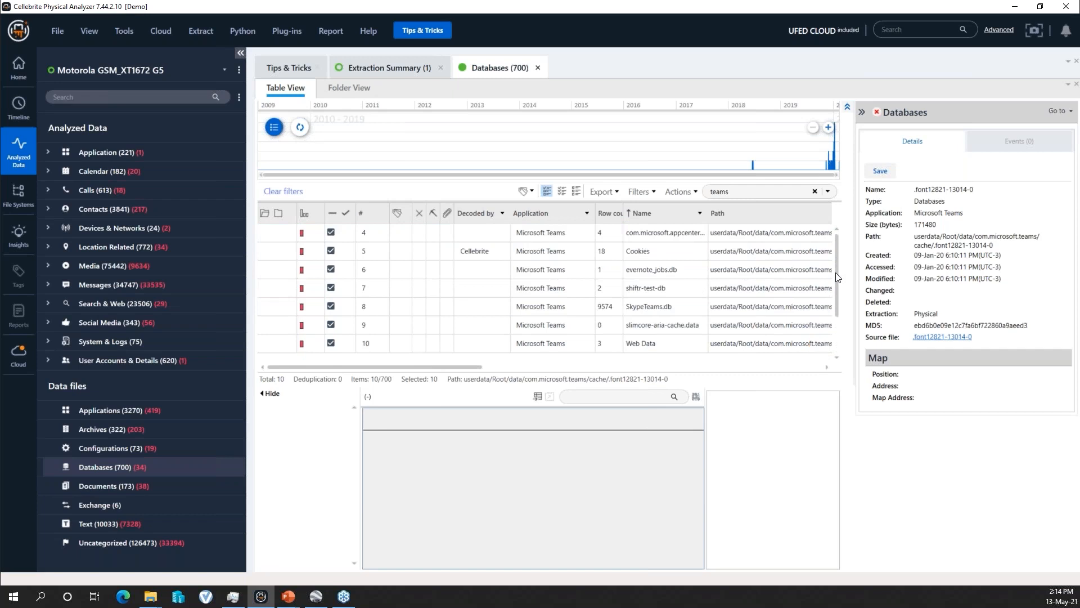
left_click(836, 273)
left_click(835, 319)
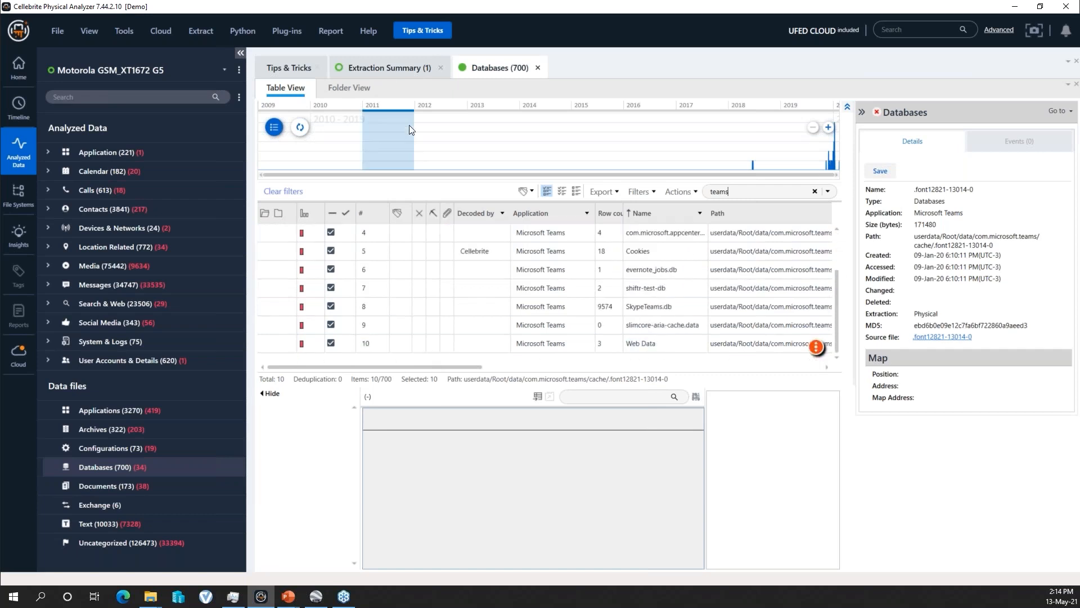
- Open the list of supported Android apps and search the workbook for "teams"
left_click(364, 32)
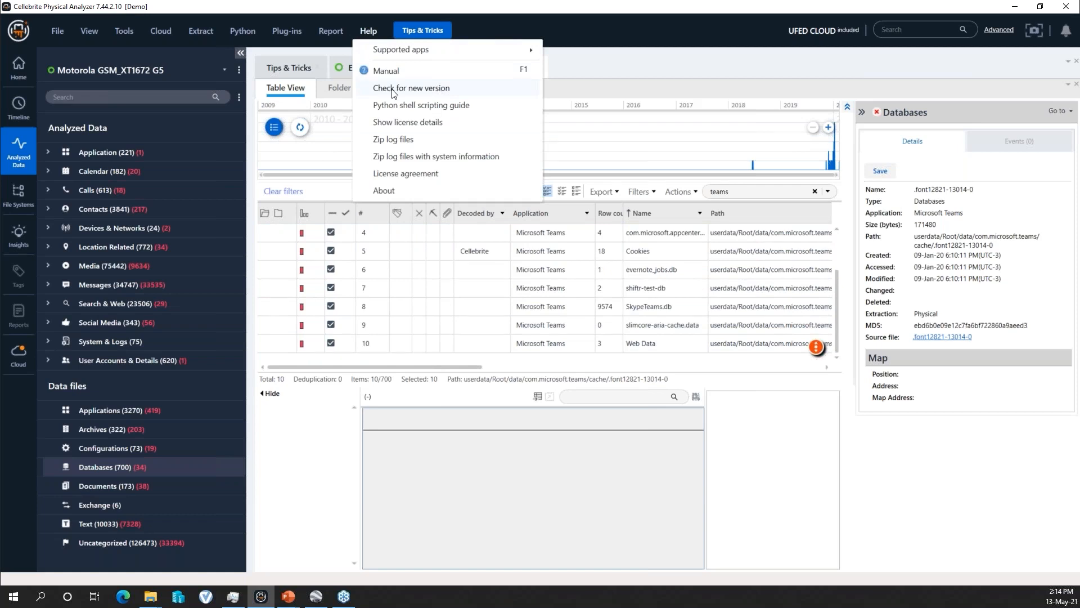
mouse_move(406, 49)
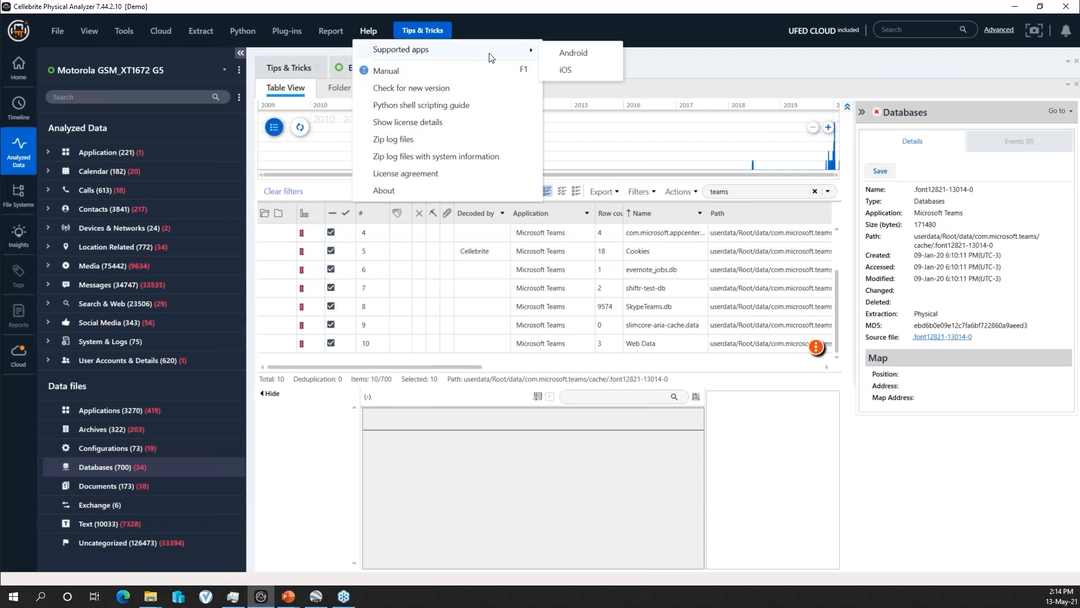
left_click(568, 54)
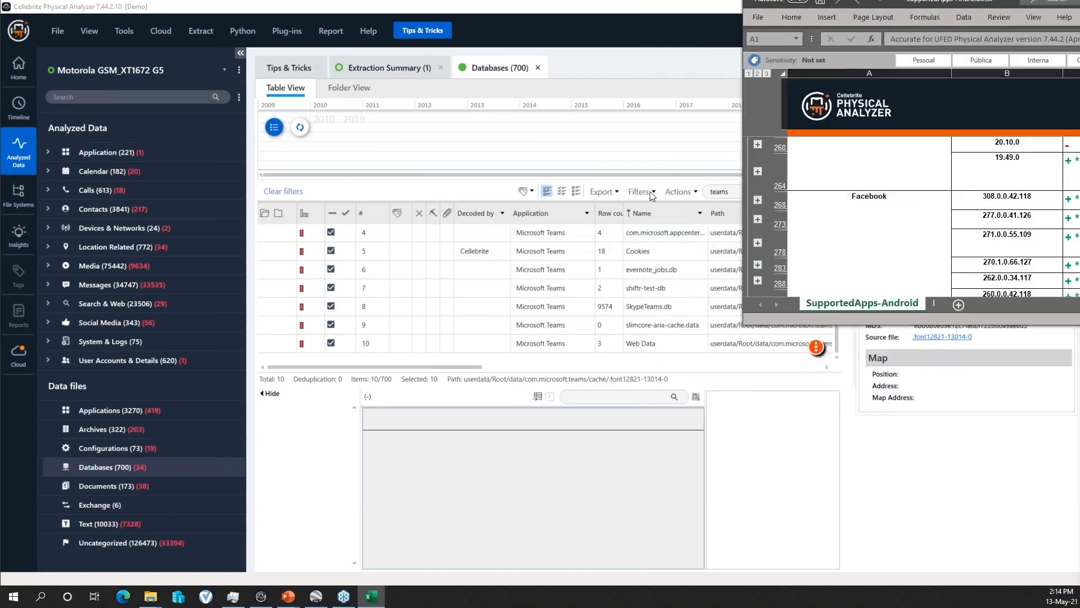
scroll(405, 340, "down", 1)
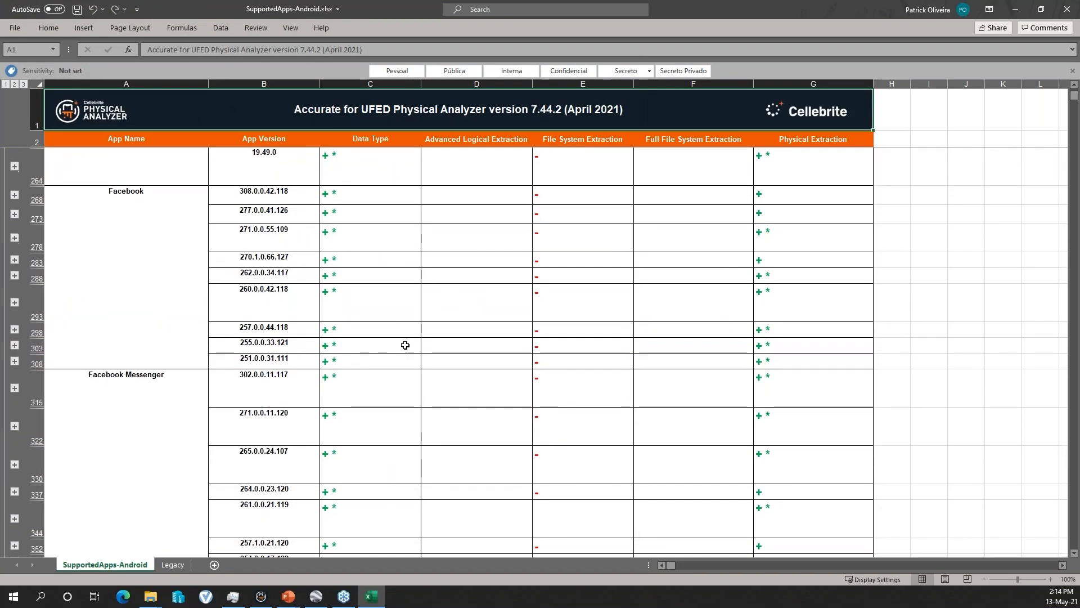
key("ctrl+f")
type("teams")
key("Return")
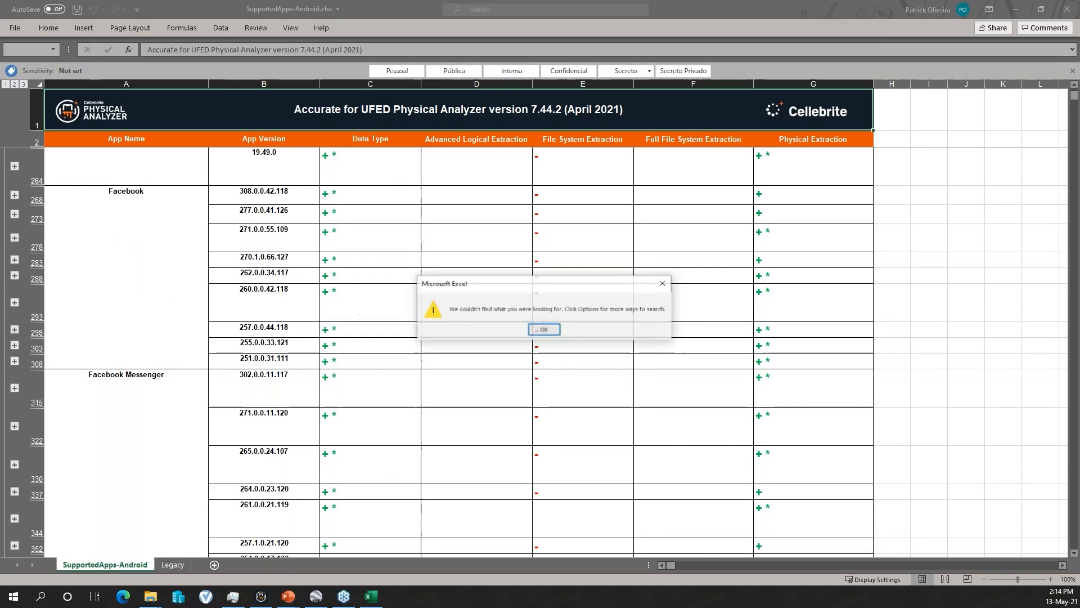
left_click(551, 333)
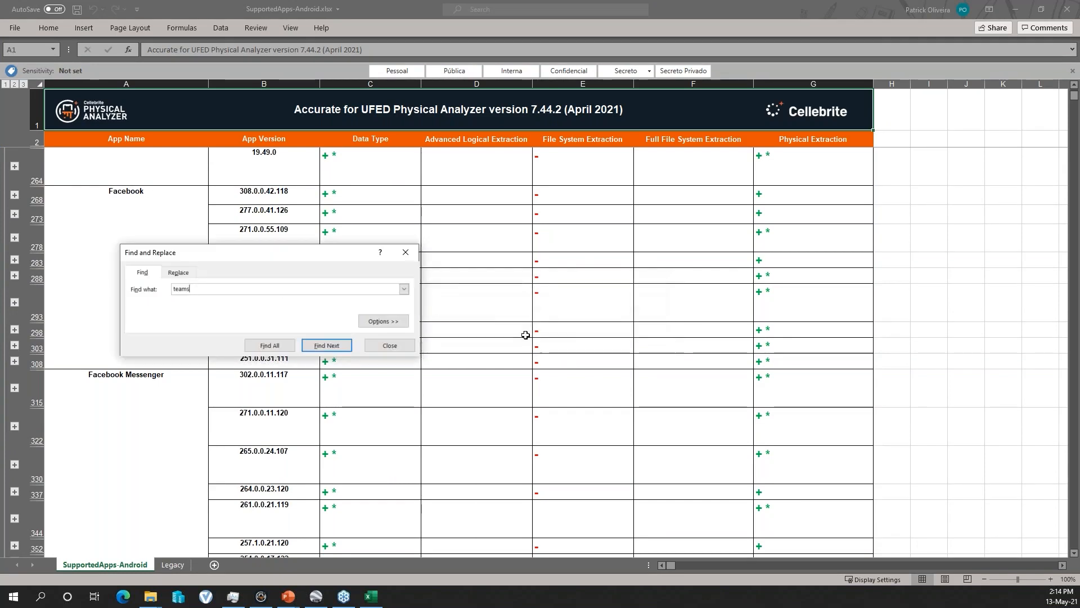
- Search the supported apps workbook for "skype" and close the search dialog
double_click(192, 290)
type("skype")
key("Return")
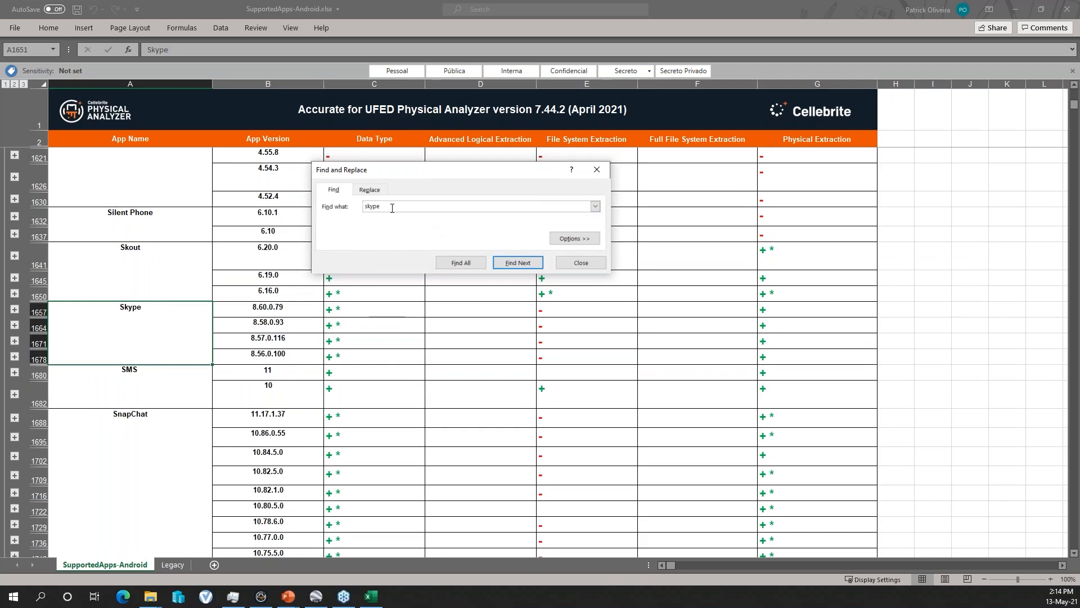
left_click_drag(392, 208, 348, 211)
left_click(598, 170)
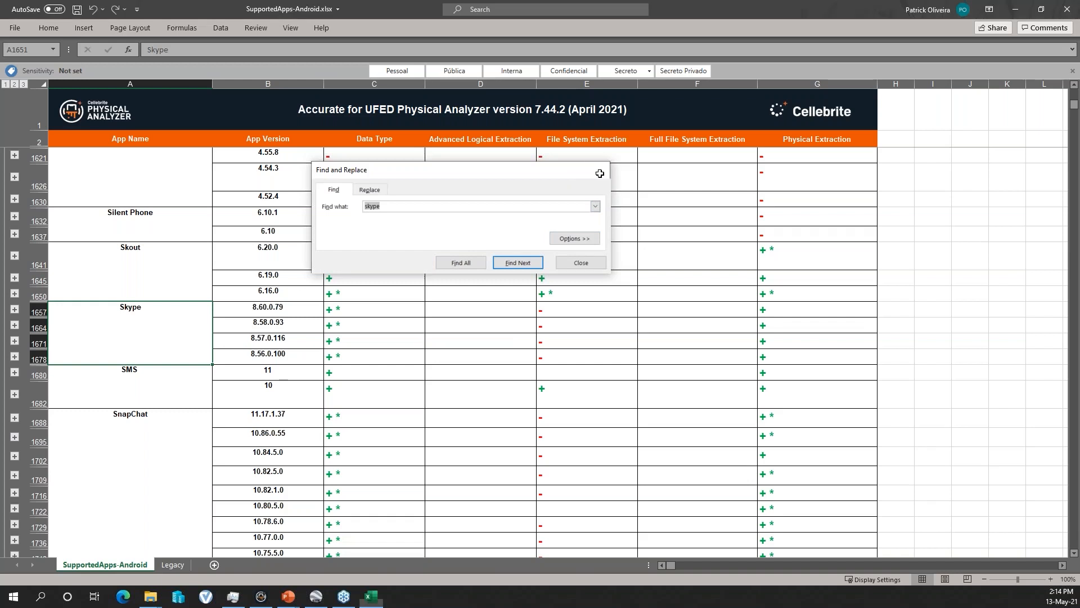
- Highlight the SnapChat app versions in the supported apps list to review their coverage
scroll(165, 446, "down", 2)
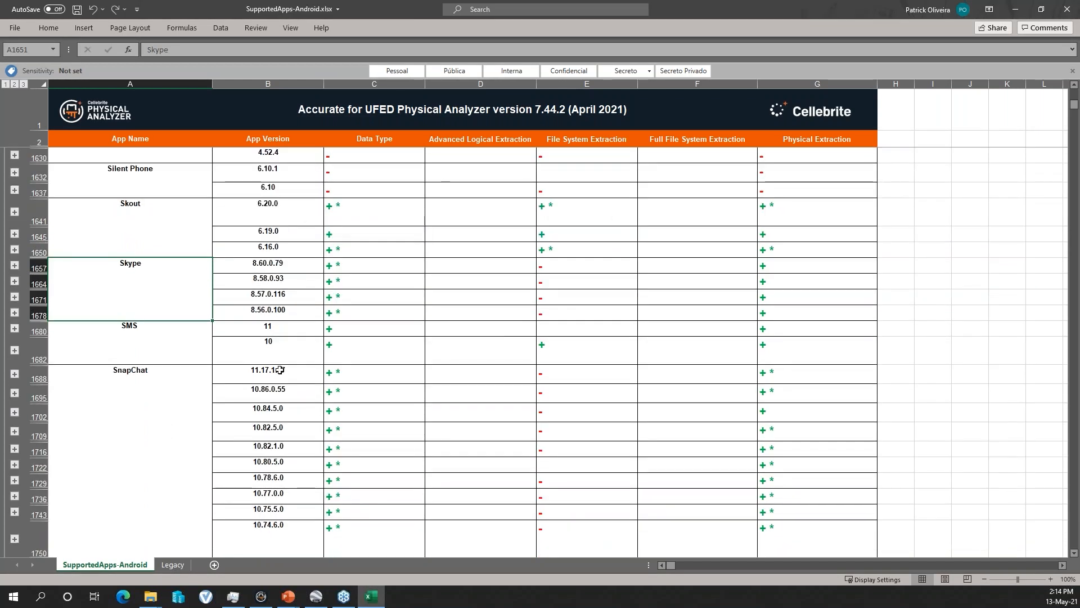
left_click_drag(279, 370, 276, 525)
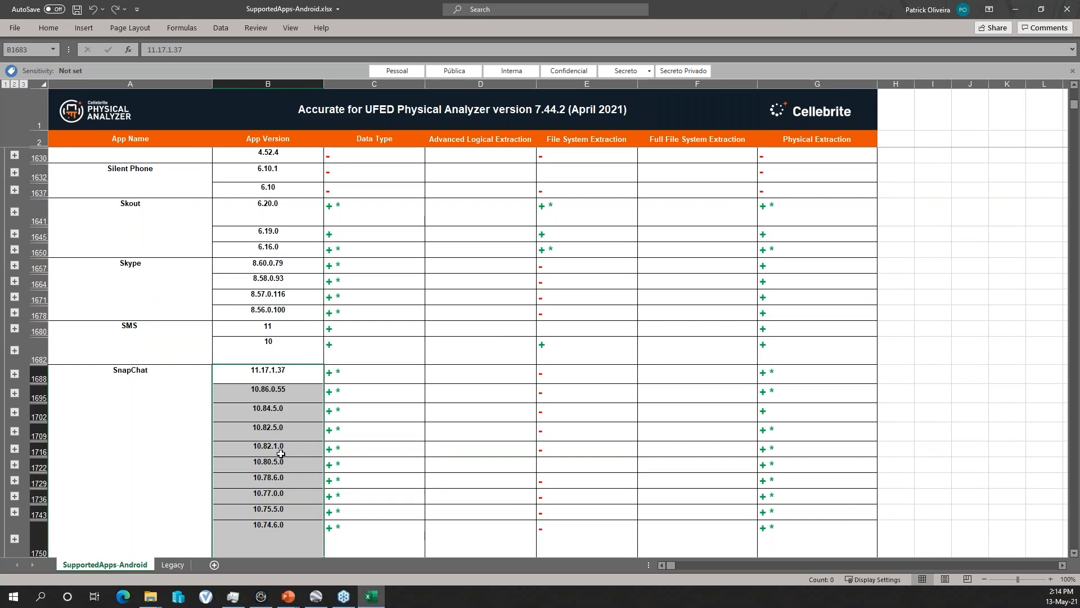
scroll(280, 448, "down", 2)
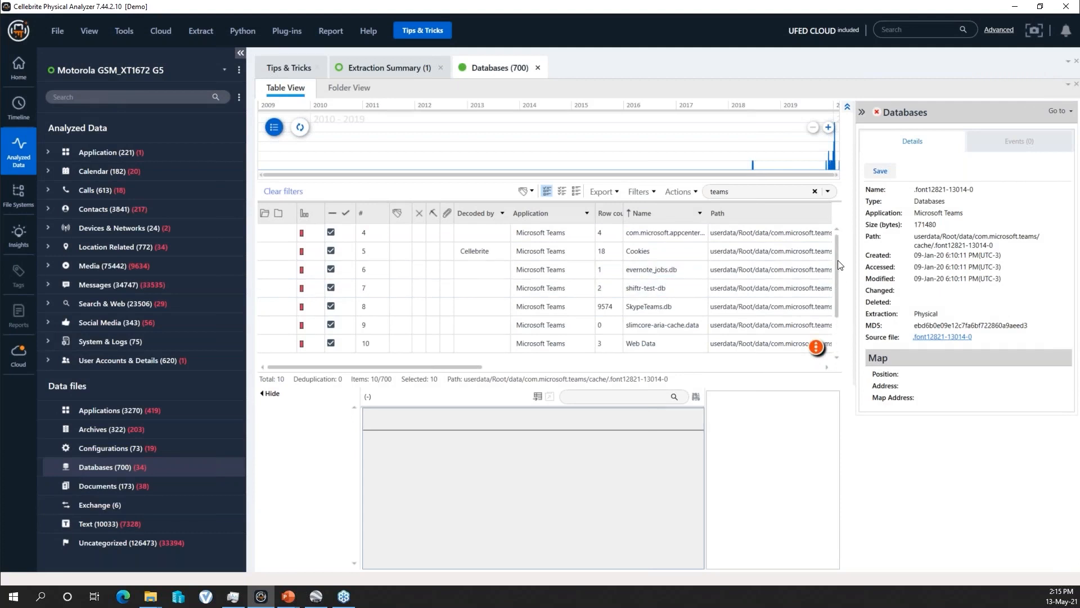
- Return to Physical Analyzer, select SkypeTeams.db among the Teams databases and open it in the DB viewer
scroll(839, 260, "up", 1)
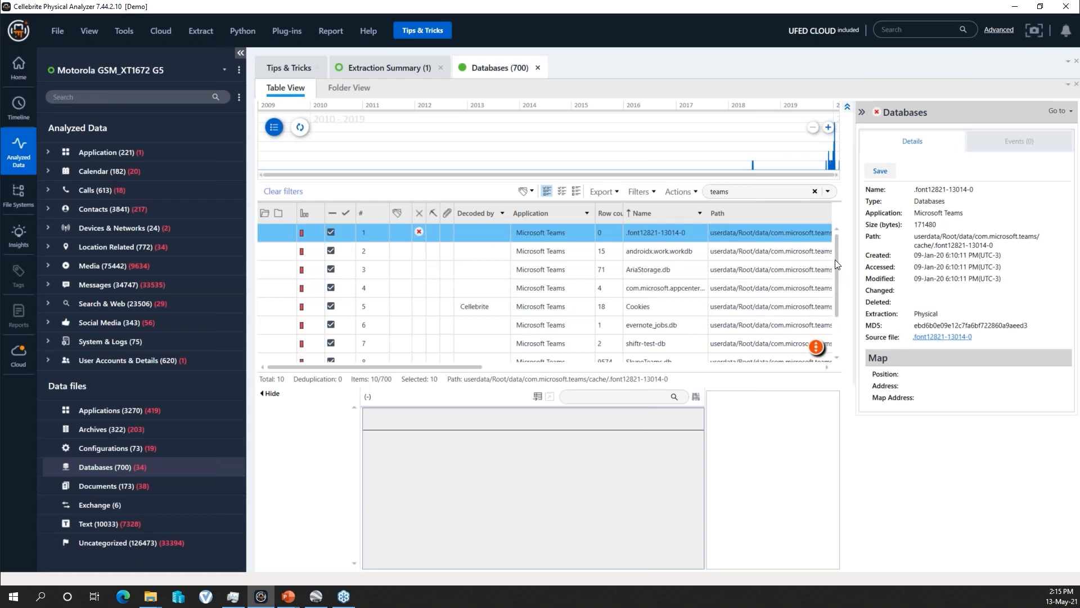
left_click_drag(836, 255, 836, 285)
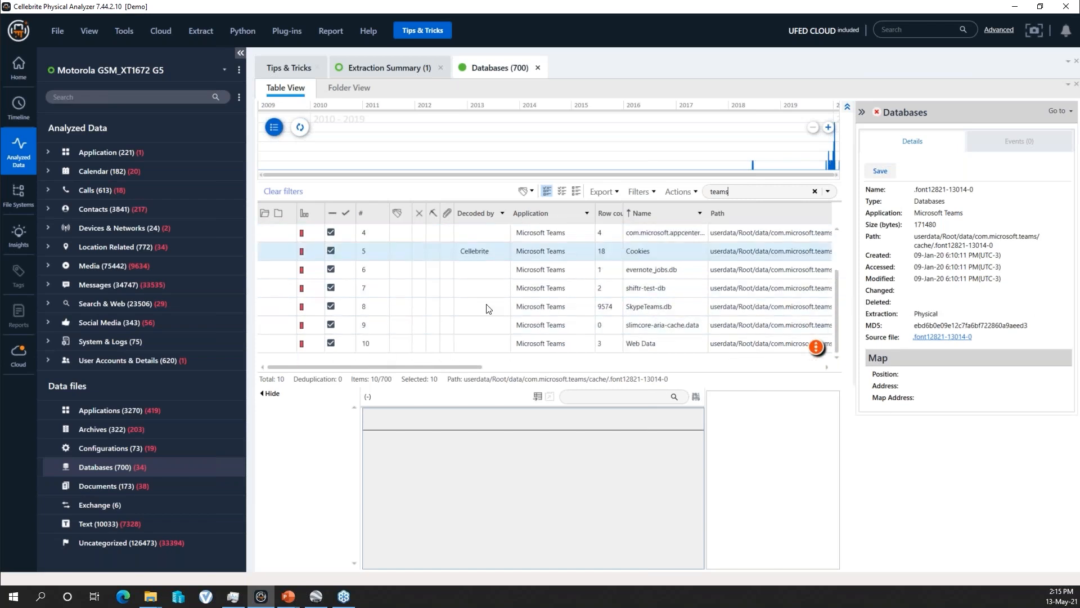
left_click(659, 310)
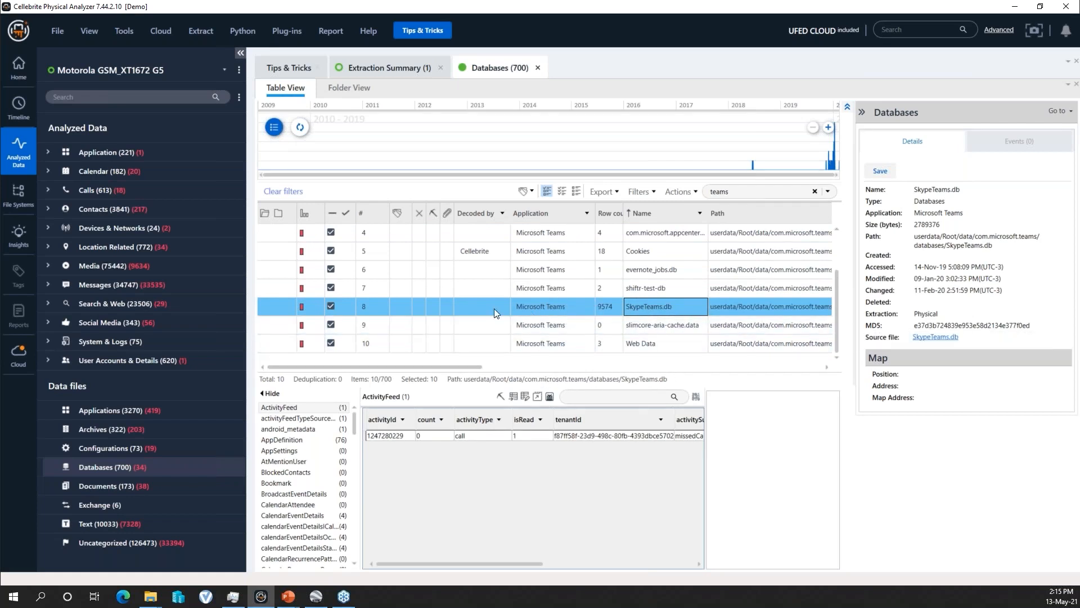
left_click_drag(354, 422, 350, 451)
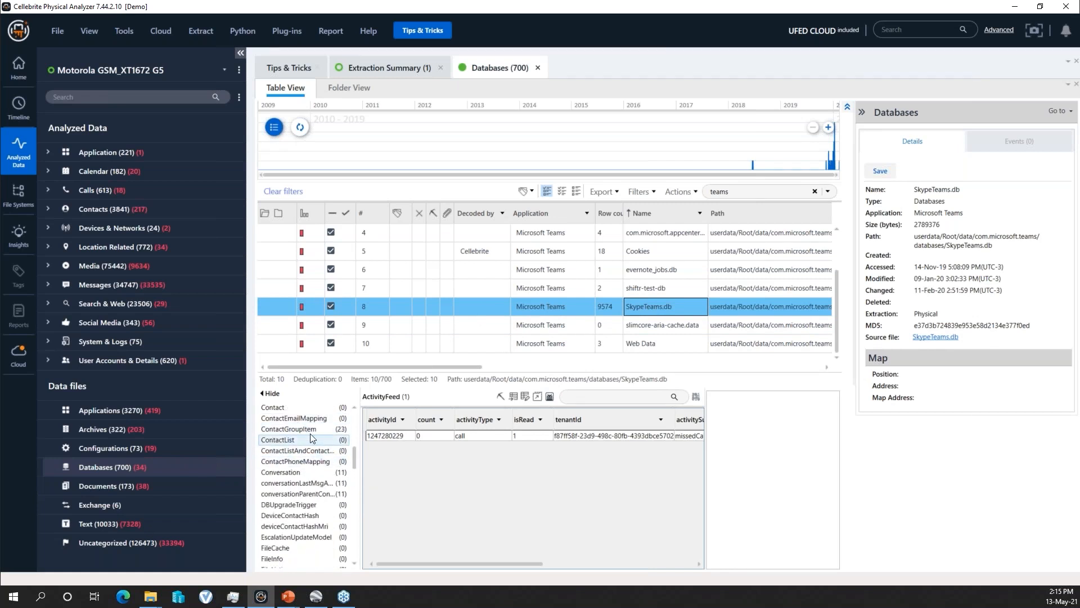
left_click_drag(355, 454, 356, 528)
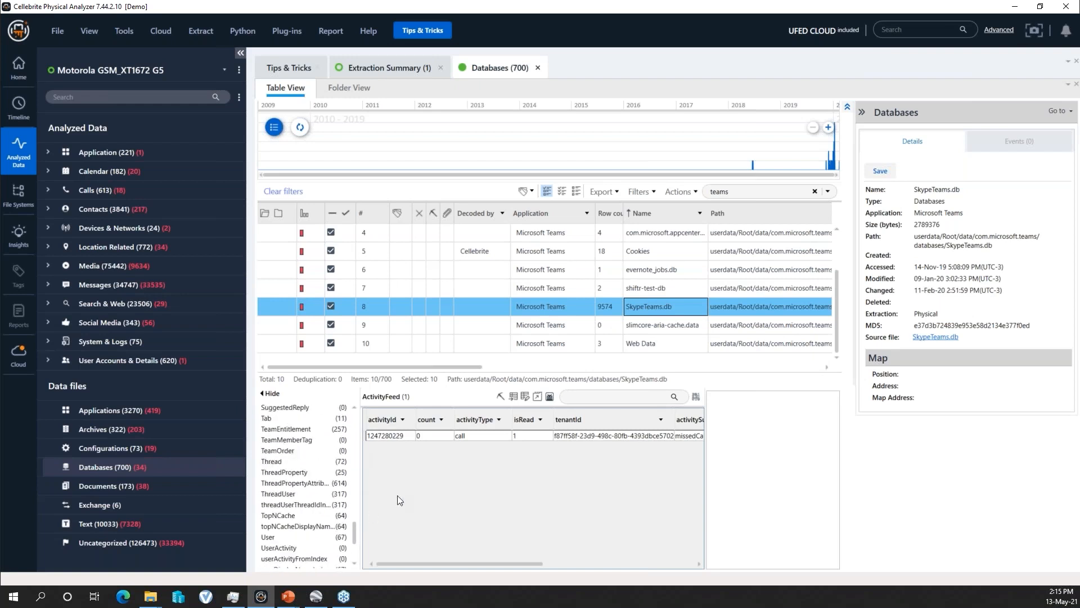
left_click(537, 396)
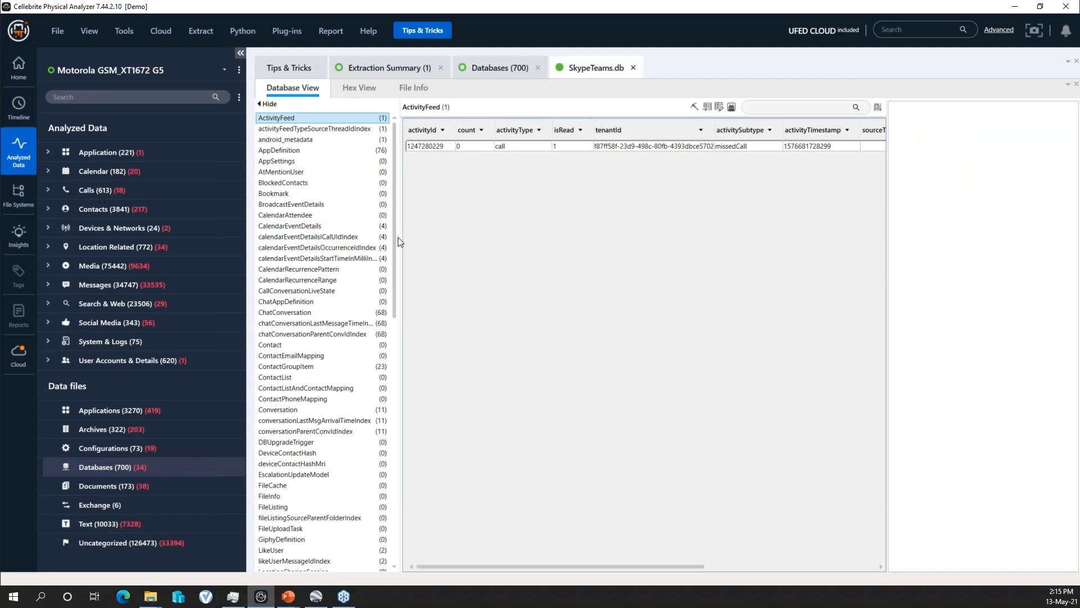
- Widen the table list of SkypeTeams.db and display the Message table
left_click_drag(397, 242, 446, 242)
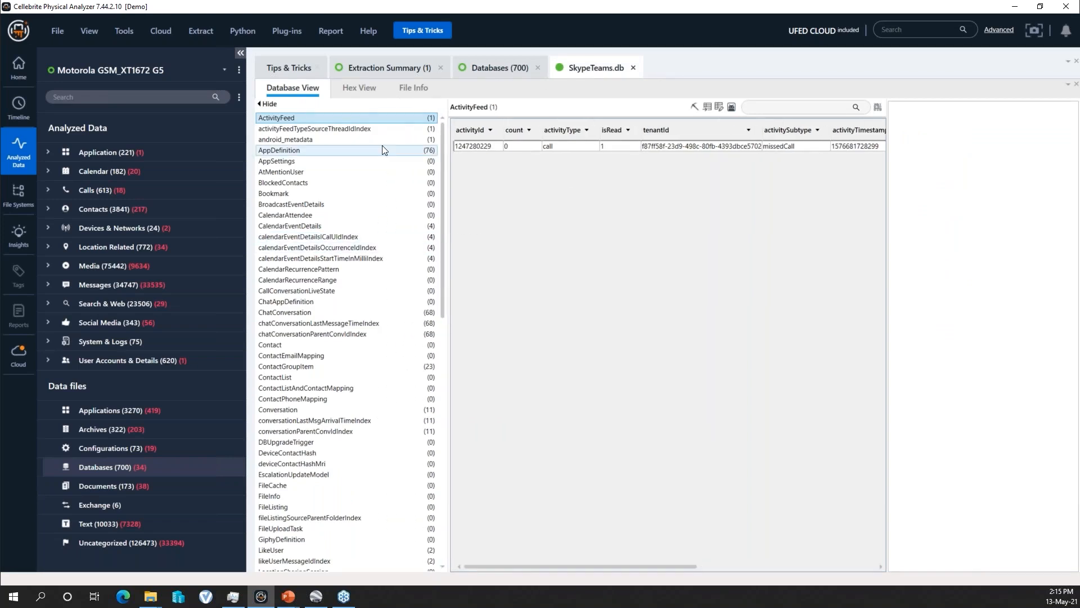
left_click_drag(444, 297, 442, 413)
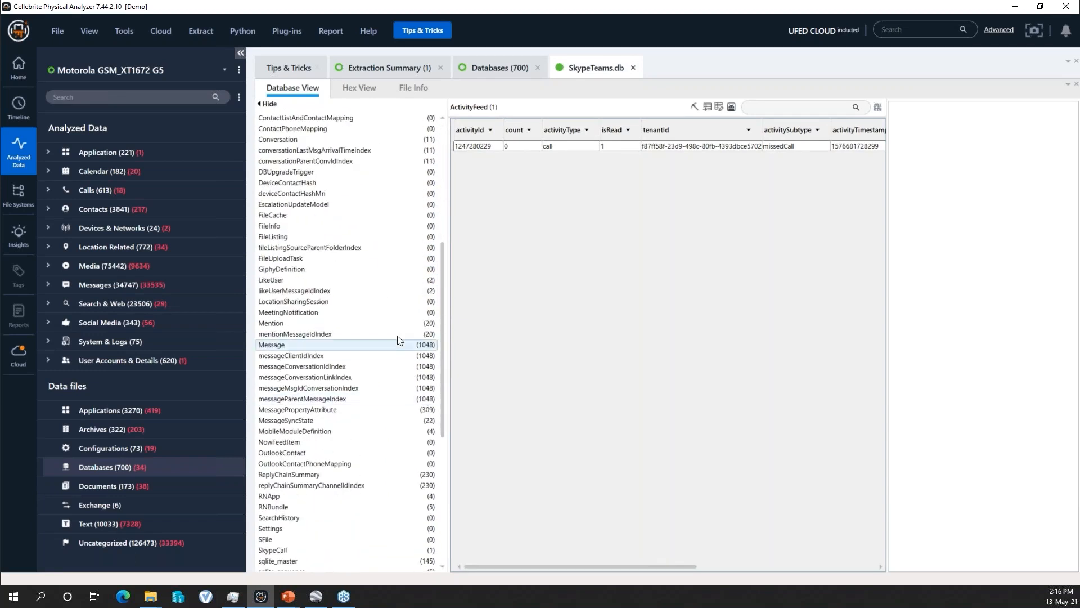
left_click(300, 347)
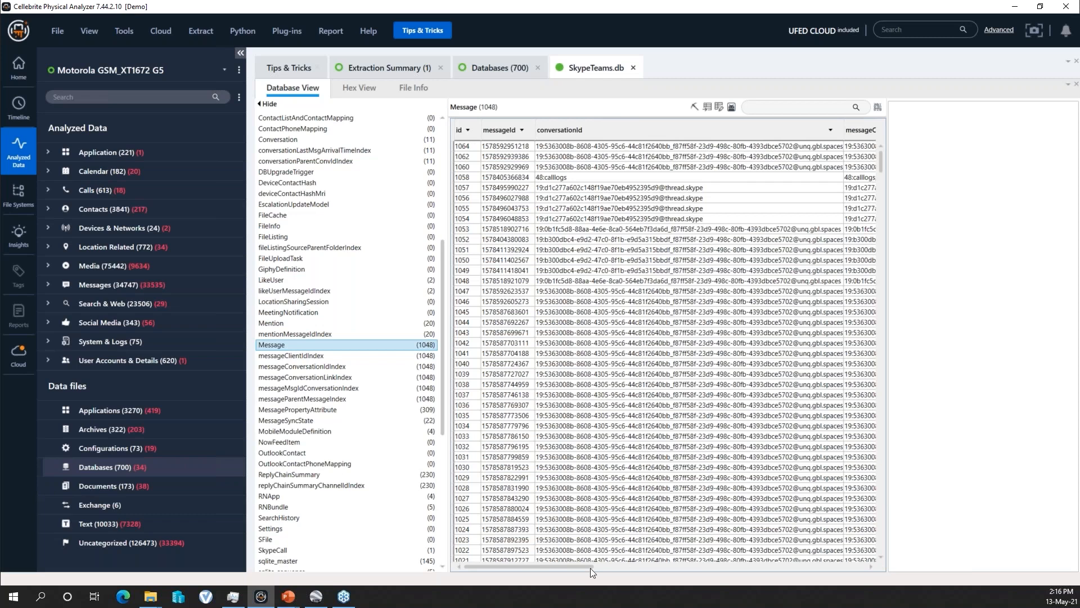
- Bring the Message table's content column into view and select the message asking whether a colleague is on vacation
left_click_drag(565, 566, 736, 565)
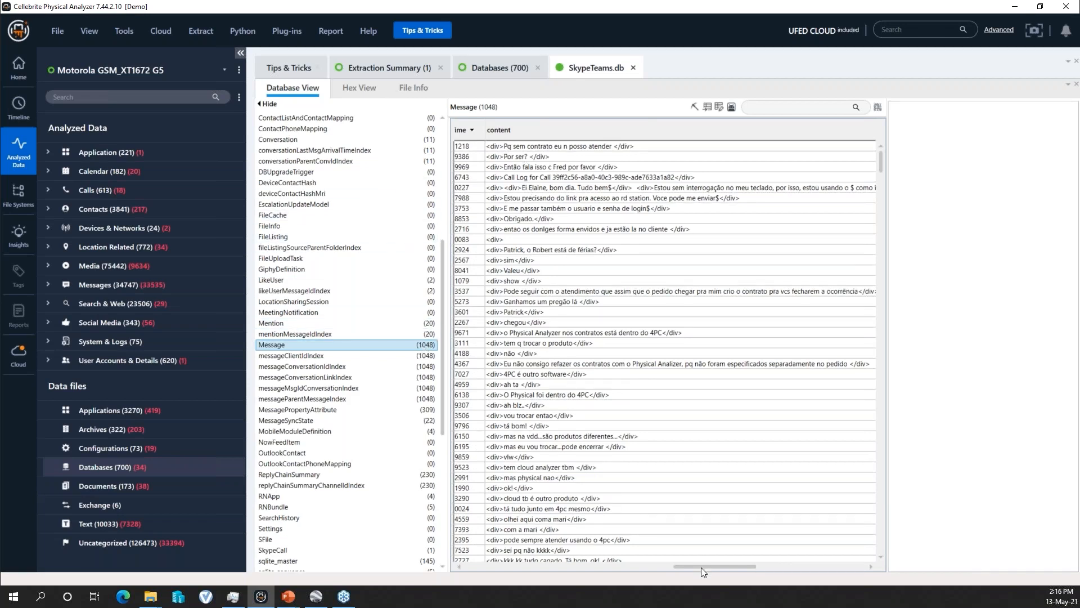
left_click_drag(698, 567, 696, 567)
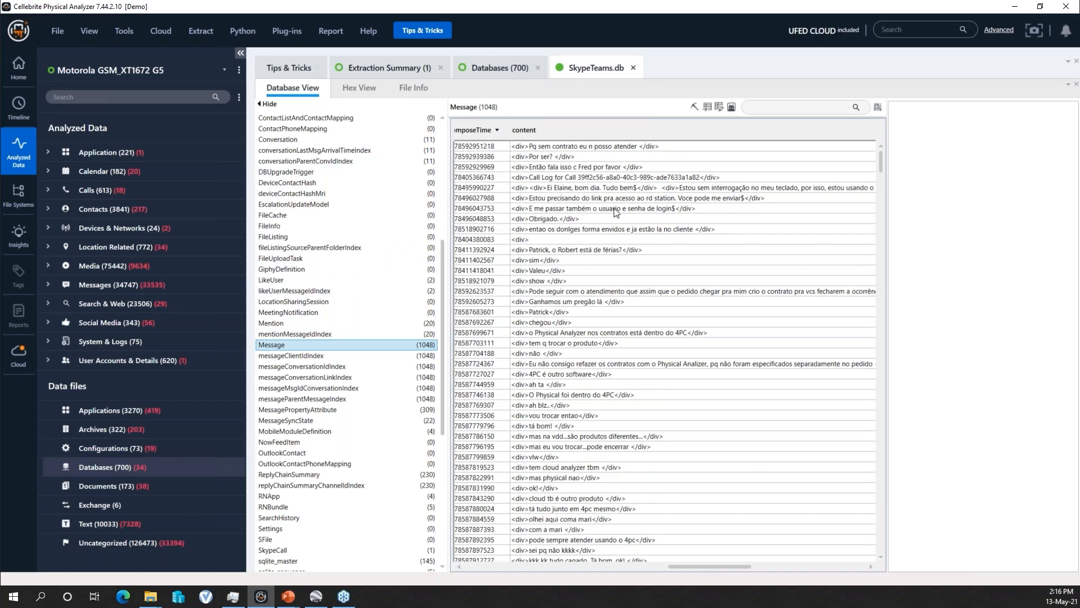
left_click(600, 253)
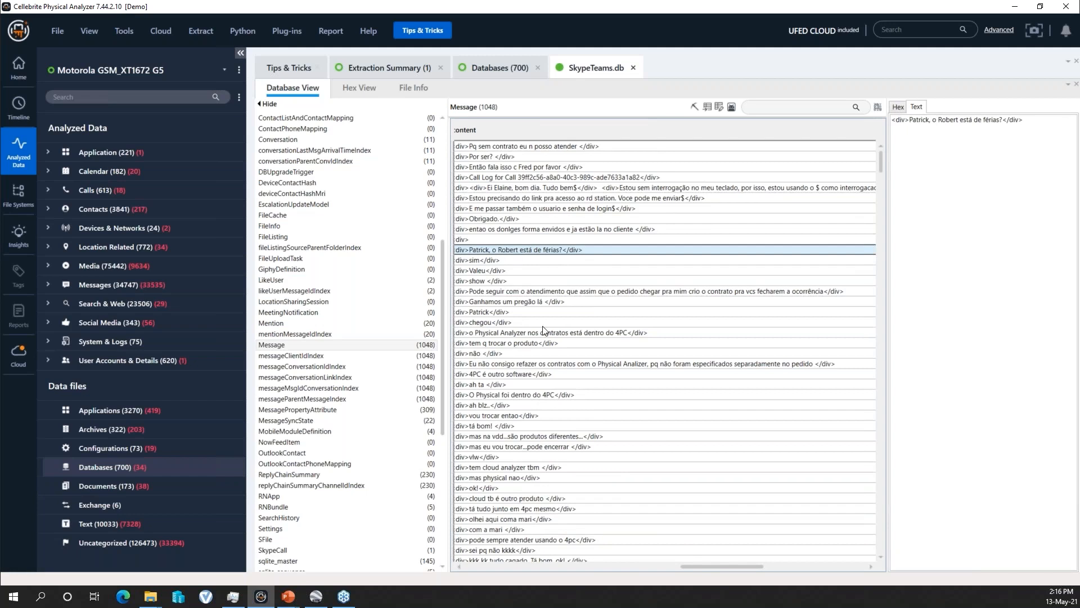
- Review the Message table's id, messageId and conversationId columns and select the id cell of record 1032
left_click_drag(698, 566, 691, 566)
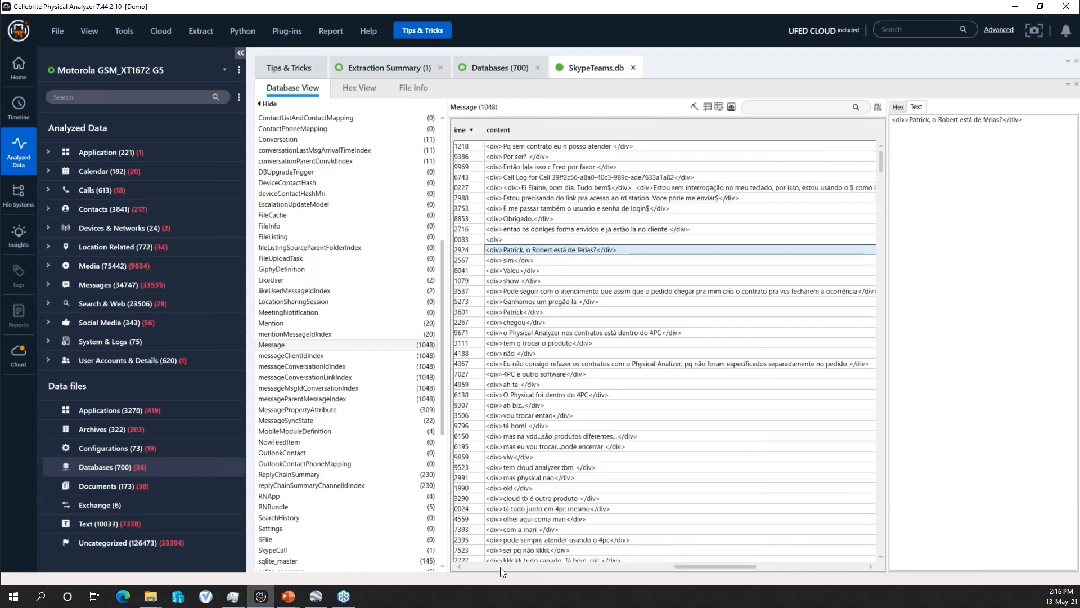
left_click_drag(691, 567, 494, 564)
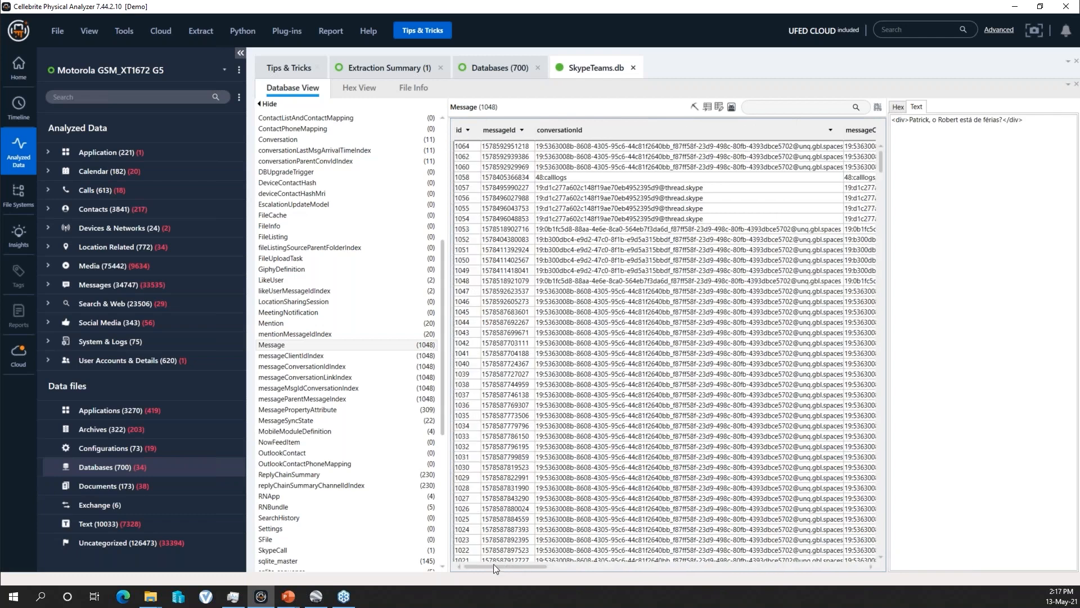
left_click(511, 446)
left_click(468, 448)
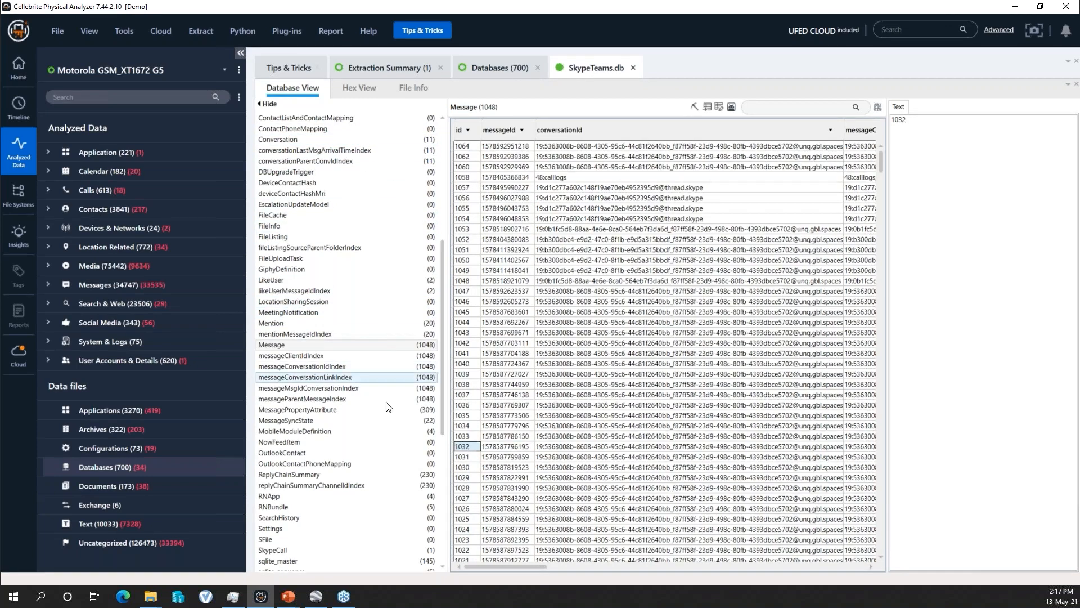
- Look through the other tables in SkypeTeams.db and examine the compose times and contents of further messages
scroll(443, 390, "down", 6)
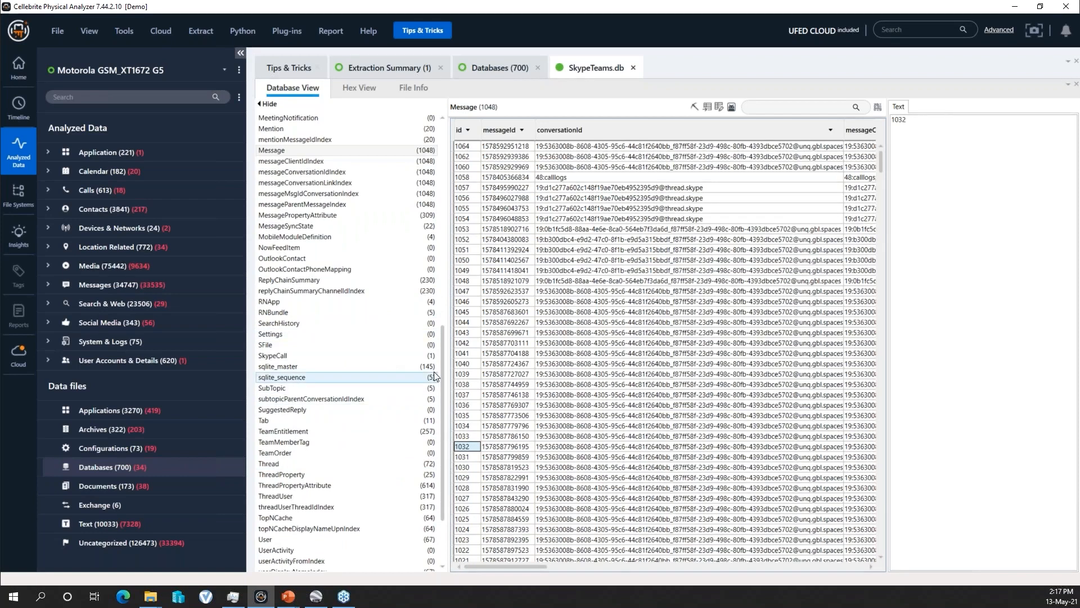
left_click_drag(441, 357, 446, 156)
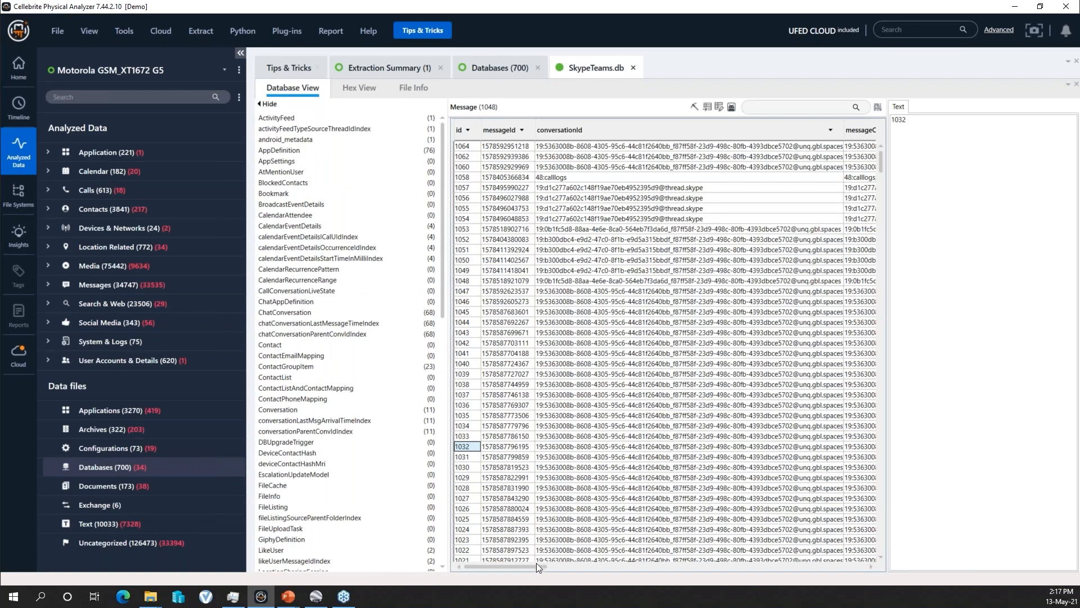
left_click_drag(535, 567, 678, 565)
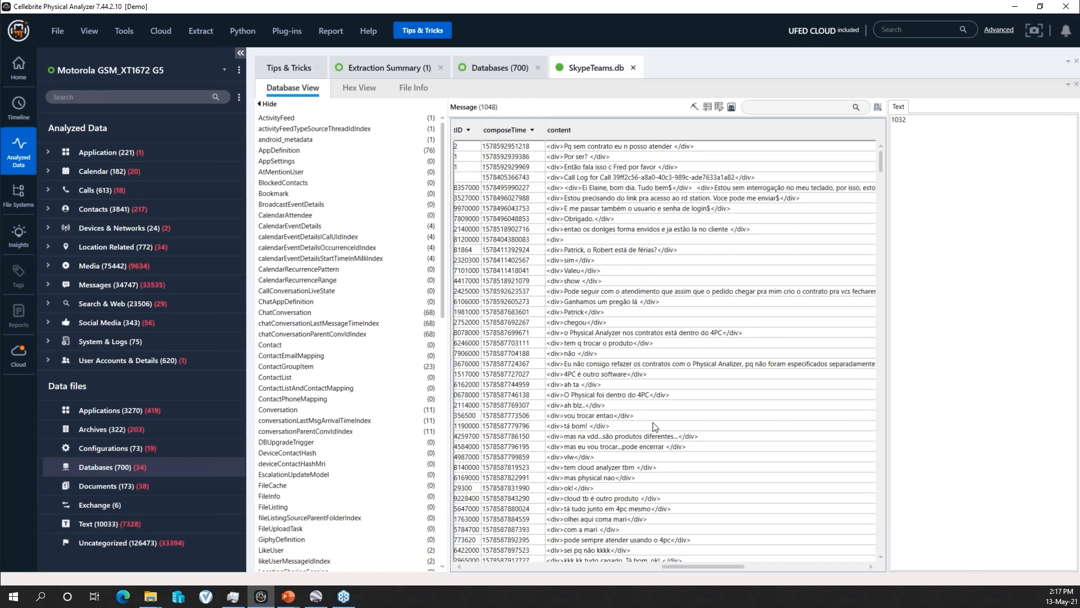
scroll(656, 429, "down", 8)
scroll(645, 454, "down", 6)
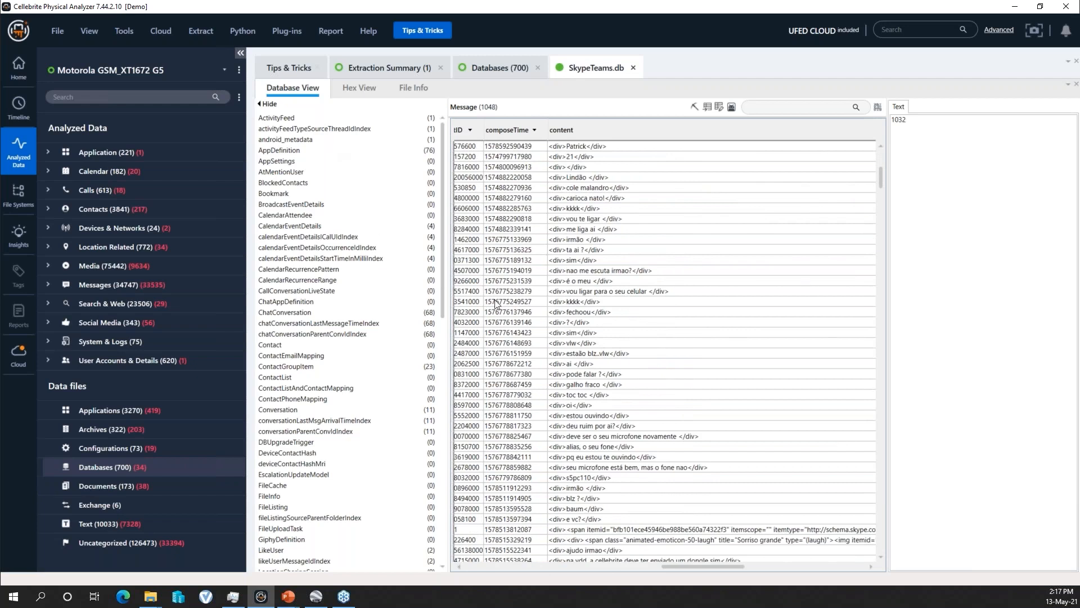
scroll(509, 296, "left", 5)
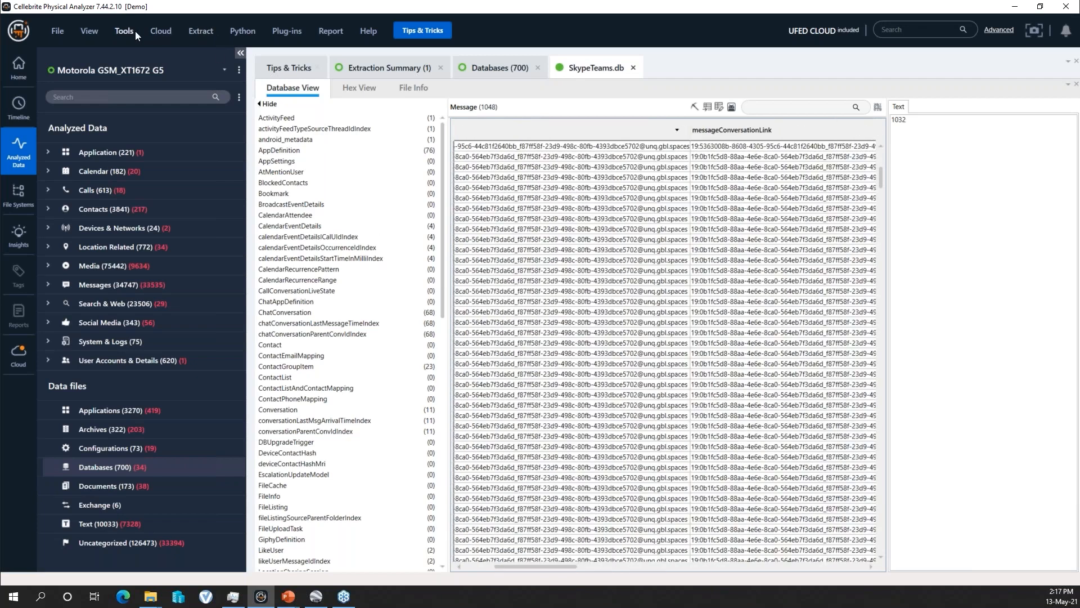
- Start AppGenie, continue past its introduction and browse the app categories found on the Motorola GSM_XT1672 G5
left_click(136, 31)
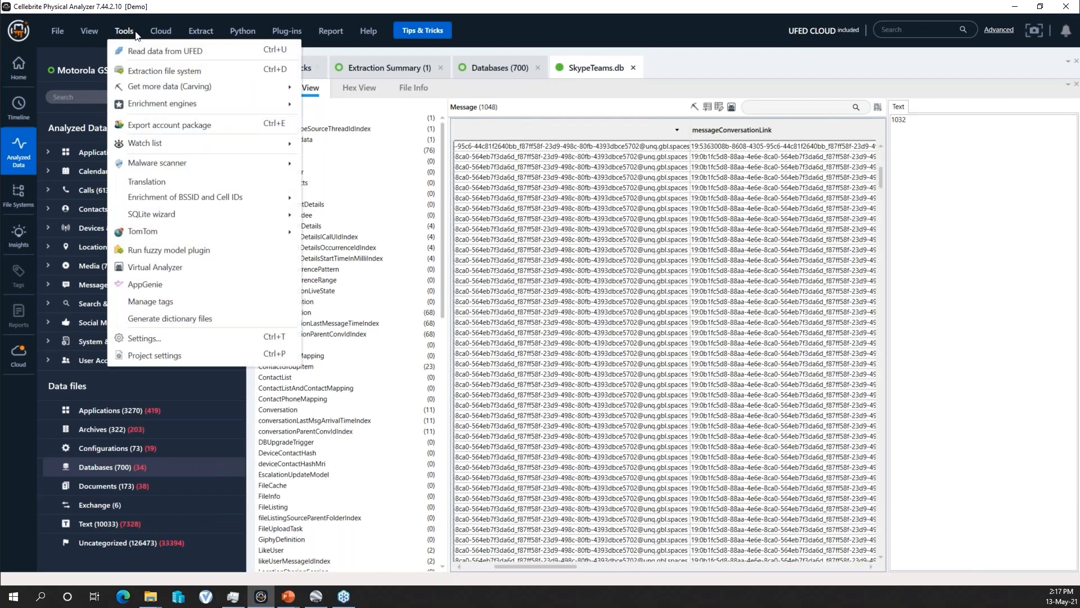
left_click(154, 284)
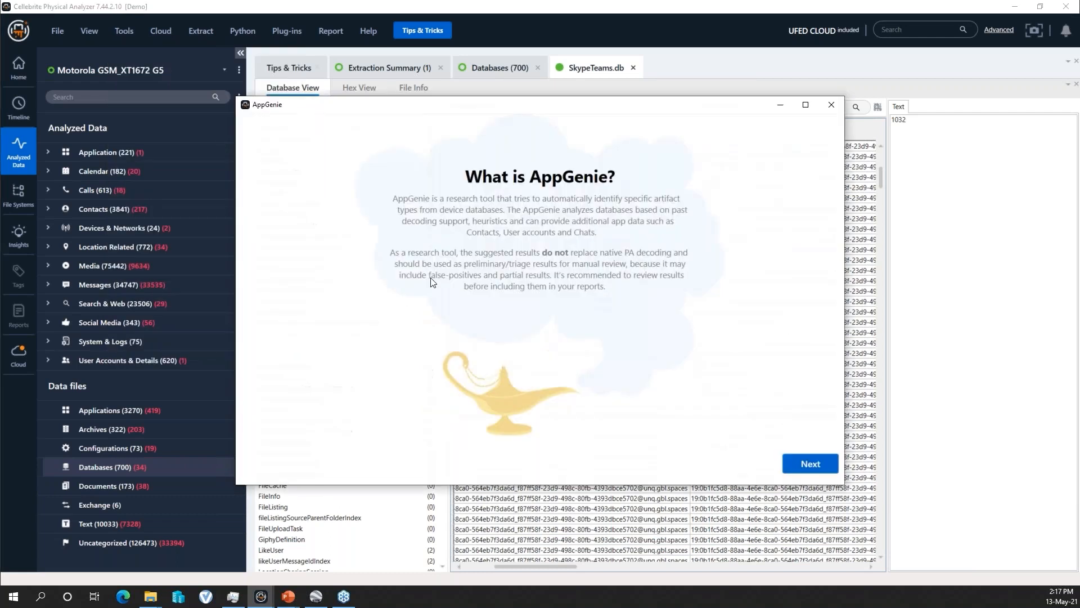
left_click(806, 470)
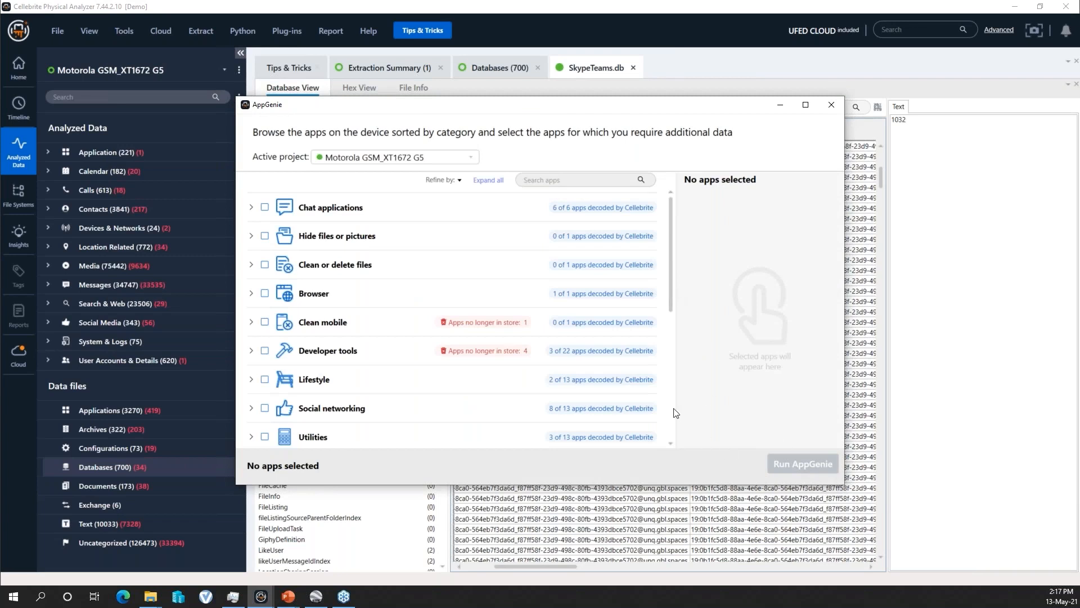
left_click_drag(670, 271, 677, 387)
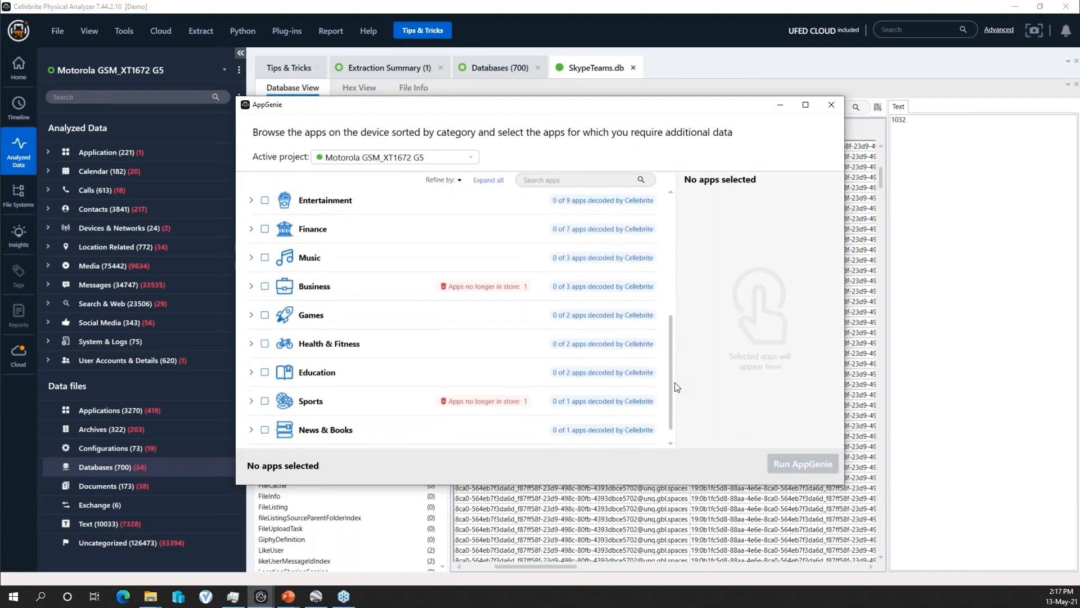
scroll(411, 382, "up", 5)
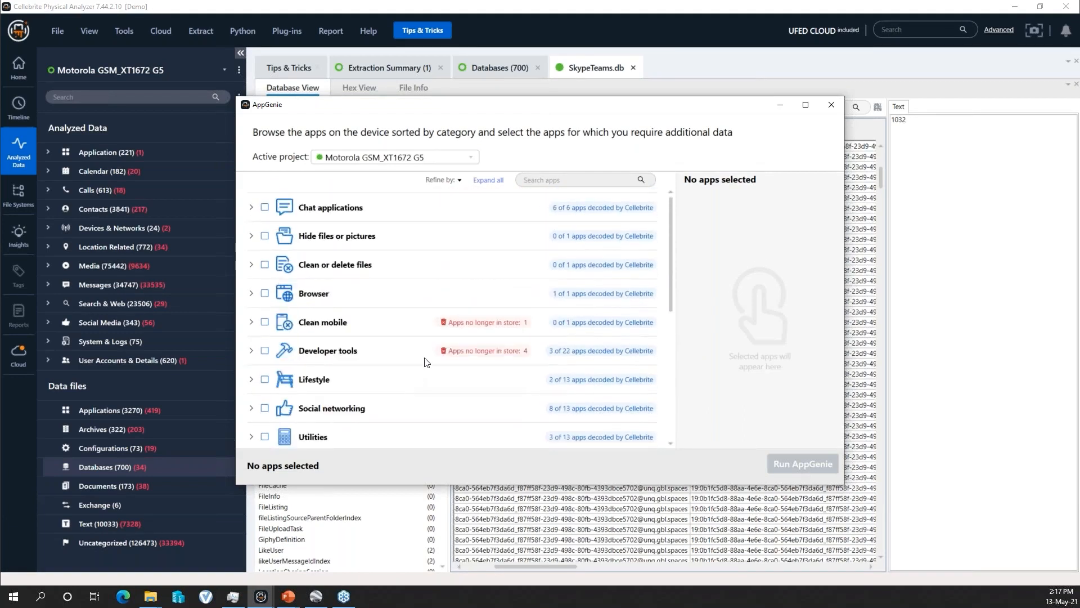
- Expand the Chat applications, Hide files or pictures, Clean or delete files and Browser categories to check which apps they contain
left_click(252, 208)
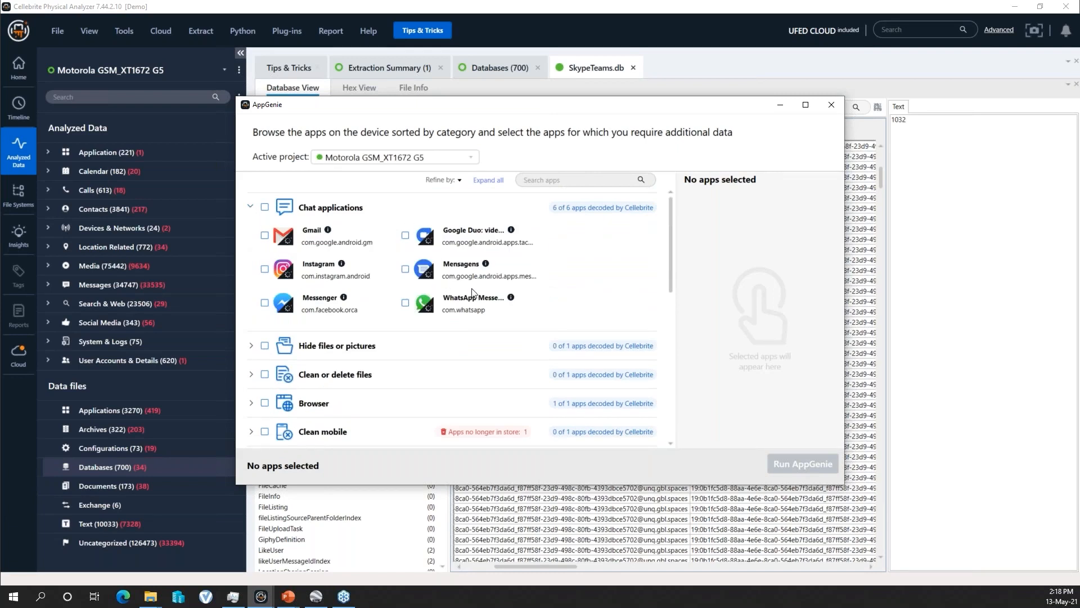
left_click_drag(669, 248, 668, 239)
left_click_drag(670, 259, 667, 289)
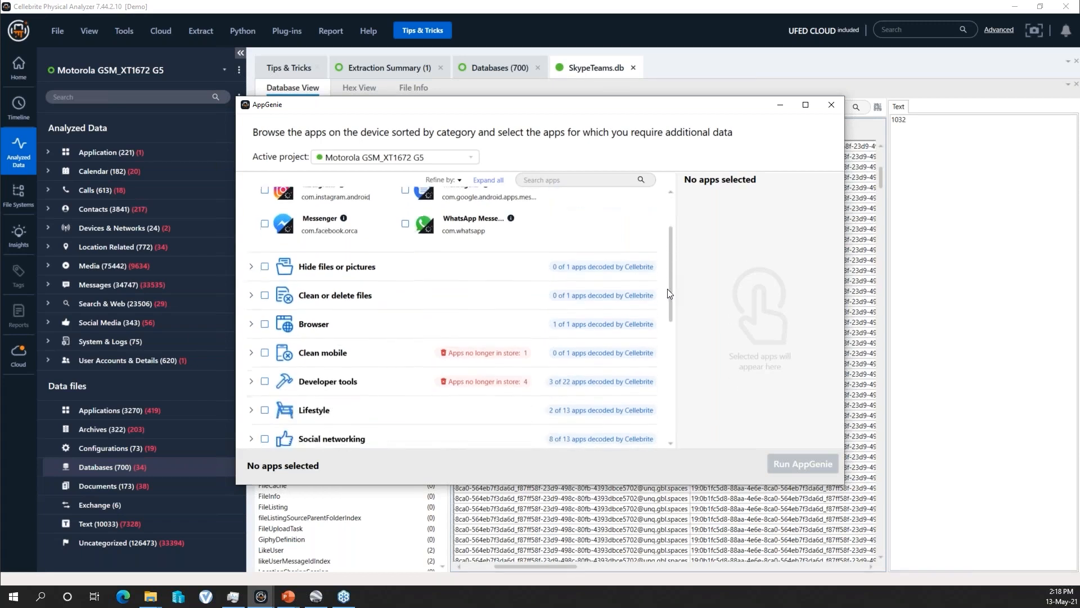
left_click(251, 268)
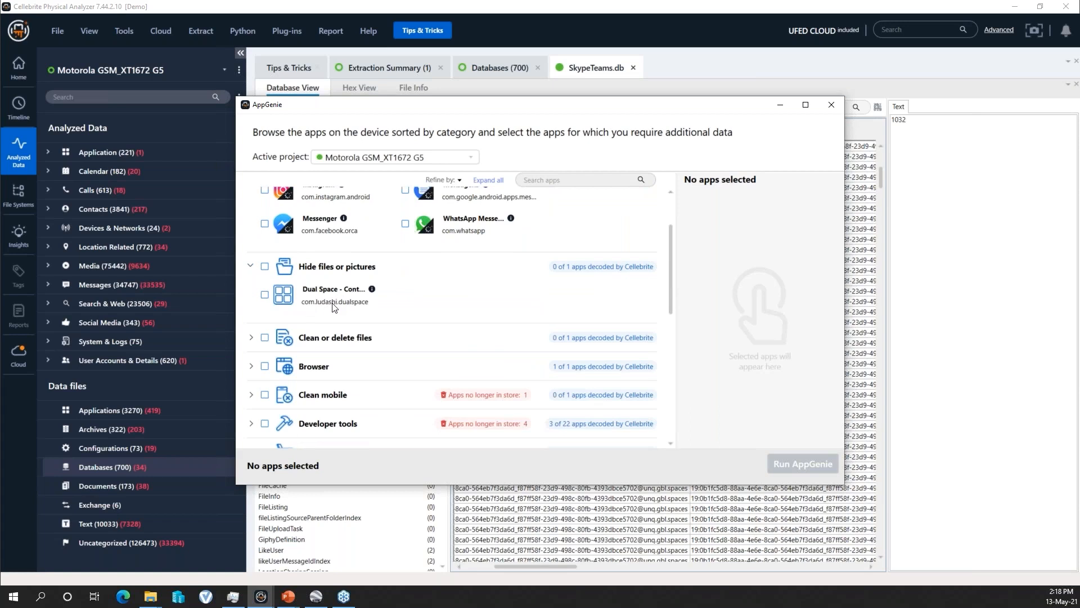
left_click(251, 338)
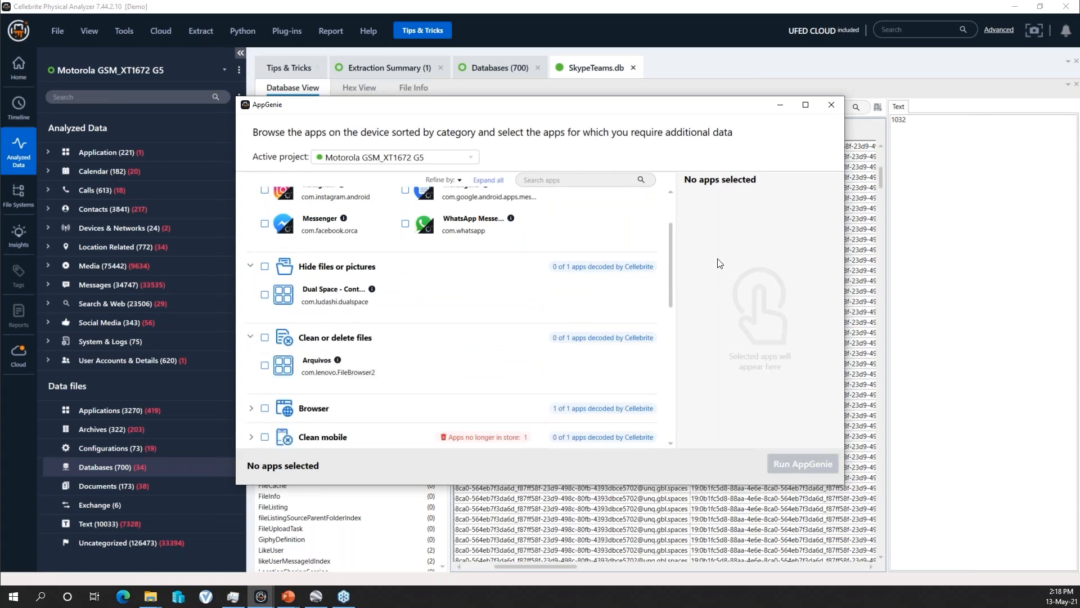
scroll(669, 250, "down", 2)
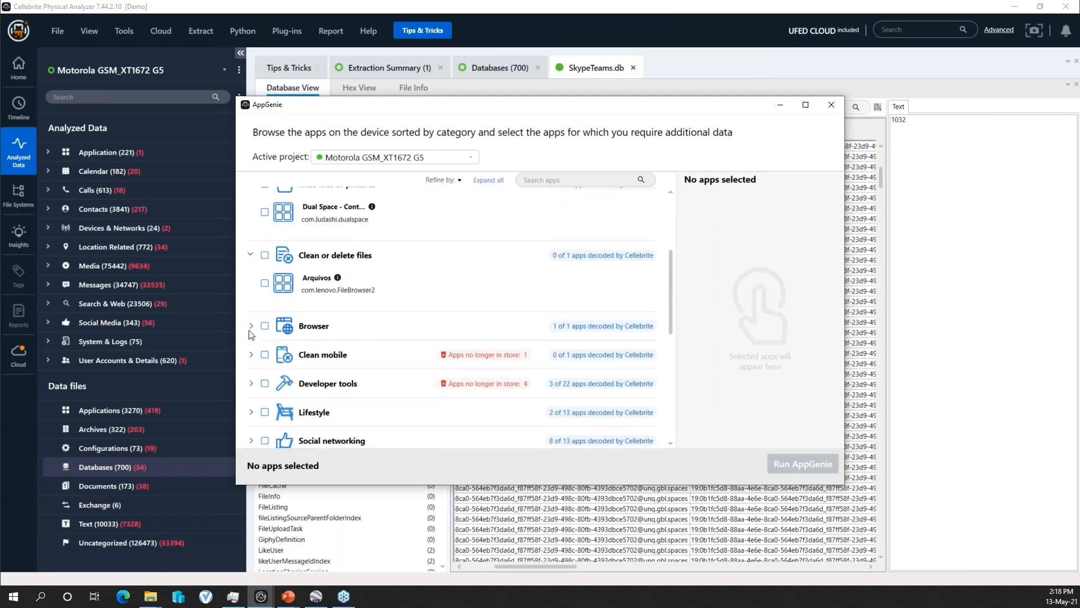
left_click(251, 327)
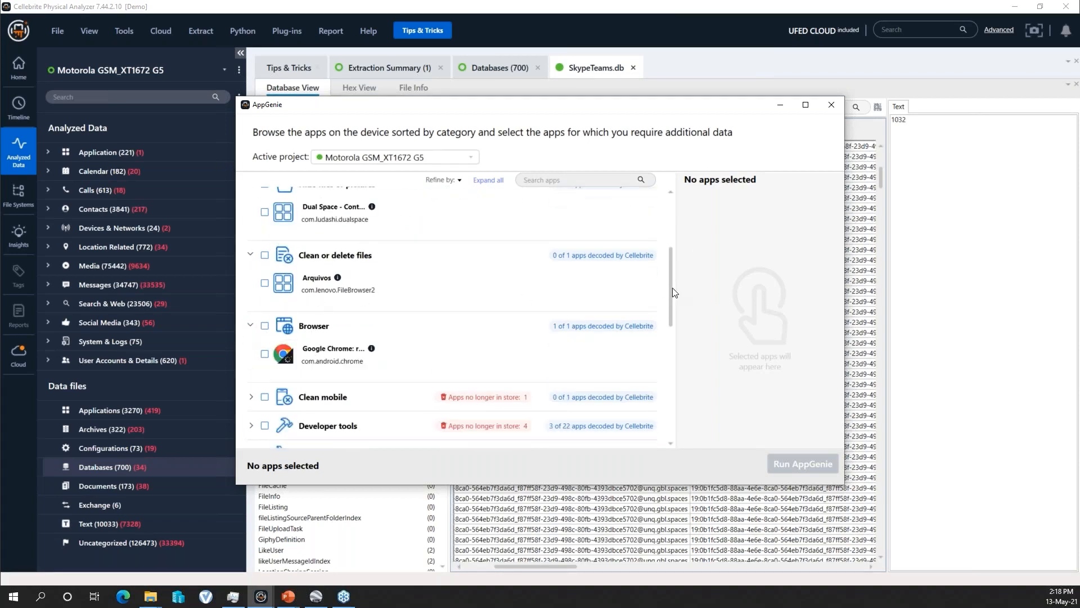
scroll(673, 288, "down", 3)
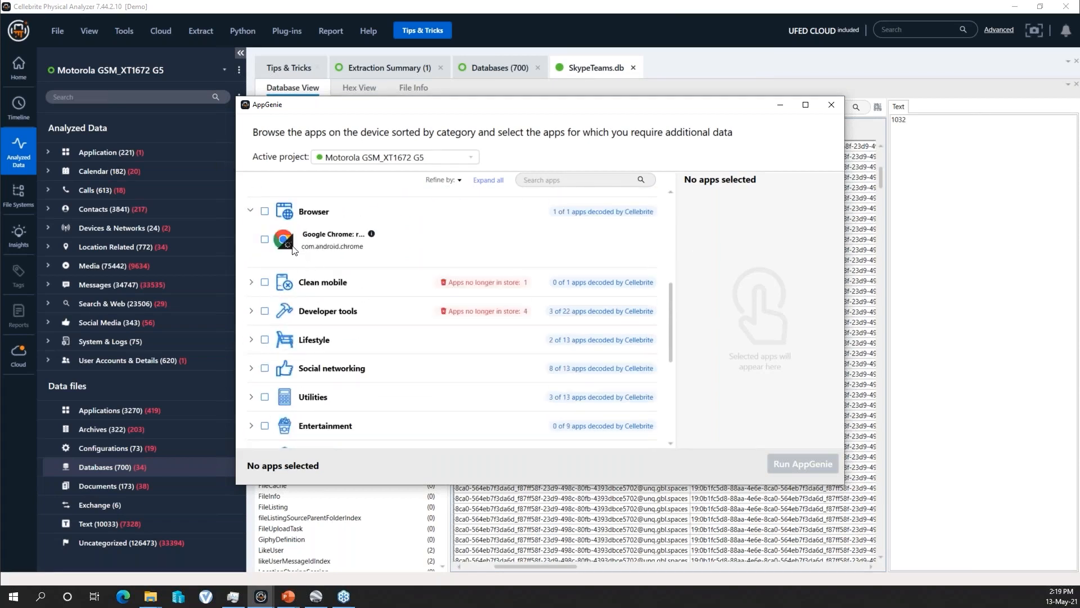
scroll(515, 297, "up", 5)
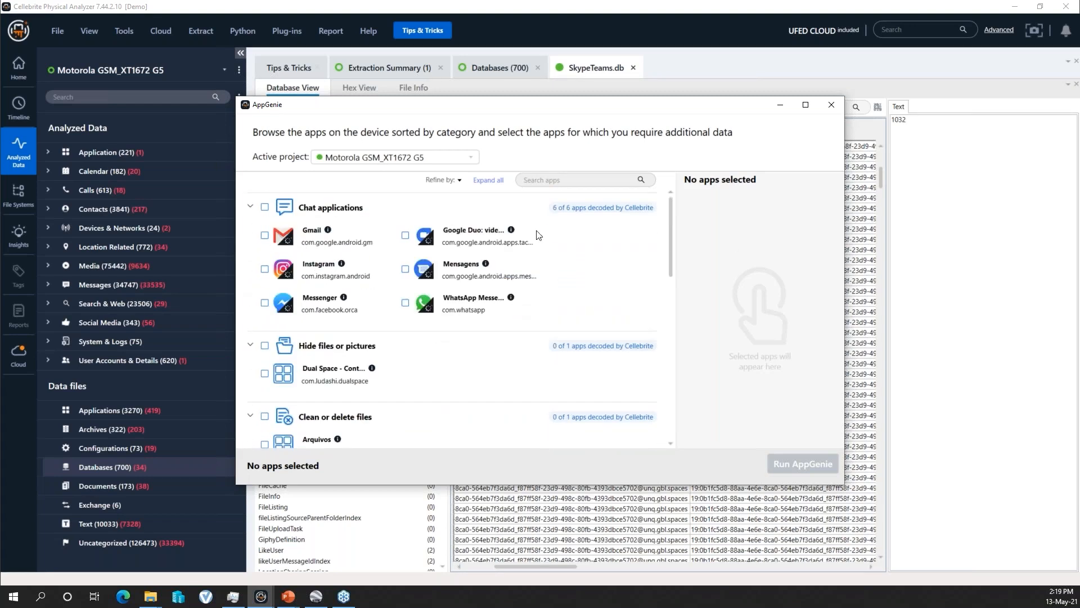
- Search the AppGenie app list for "aliexpress", select the AliExpress app and run AppGenie on it
left_click(560, 178)
type("aliexpress")
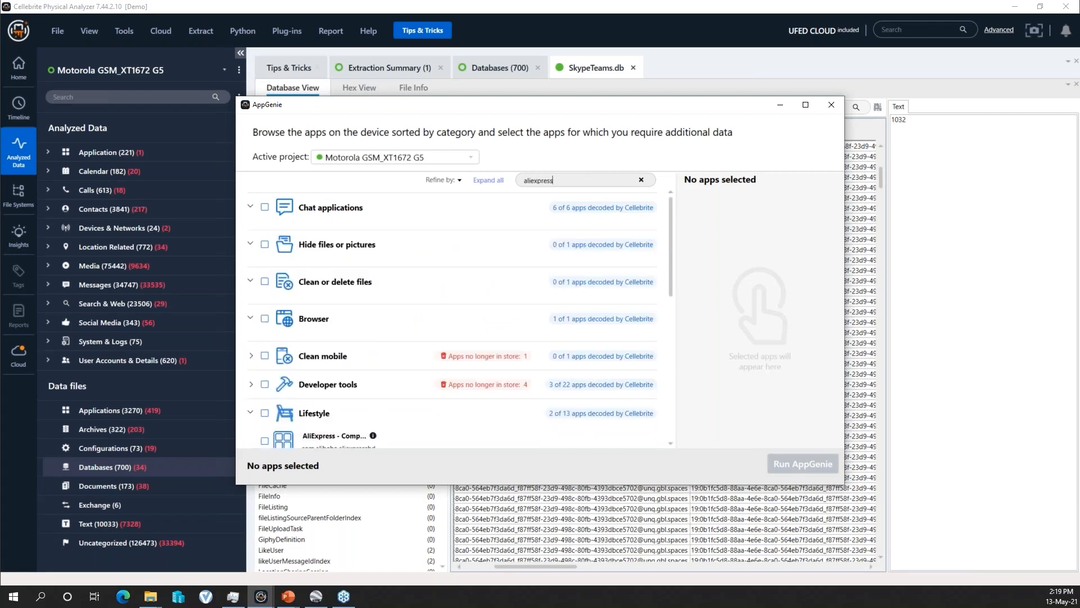
left_click_drag(670, 235, 666, 292)
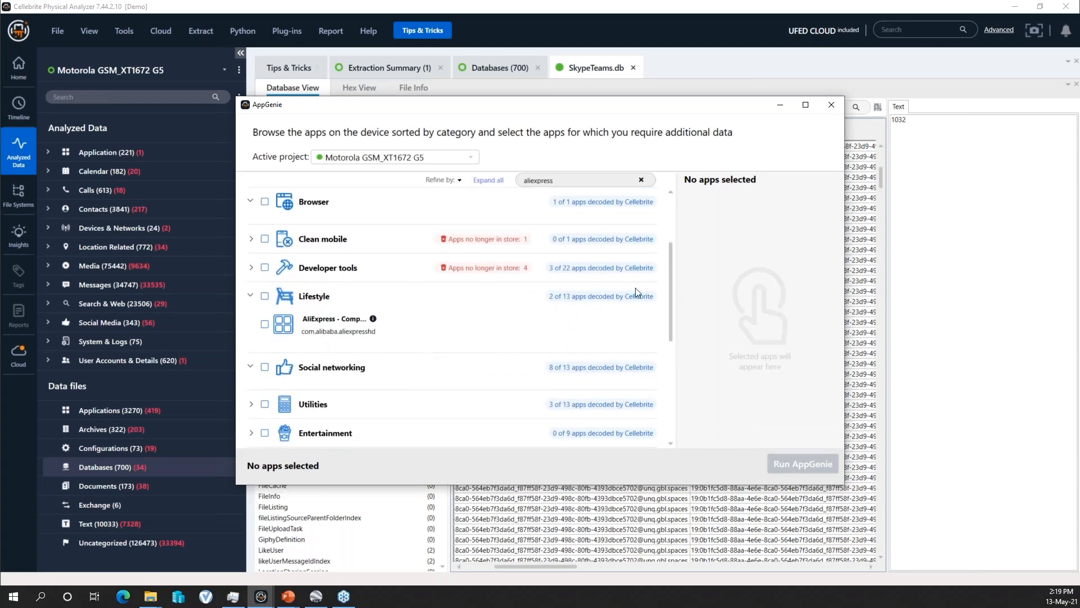
left_click(265, 325)
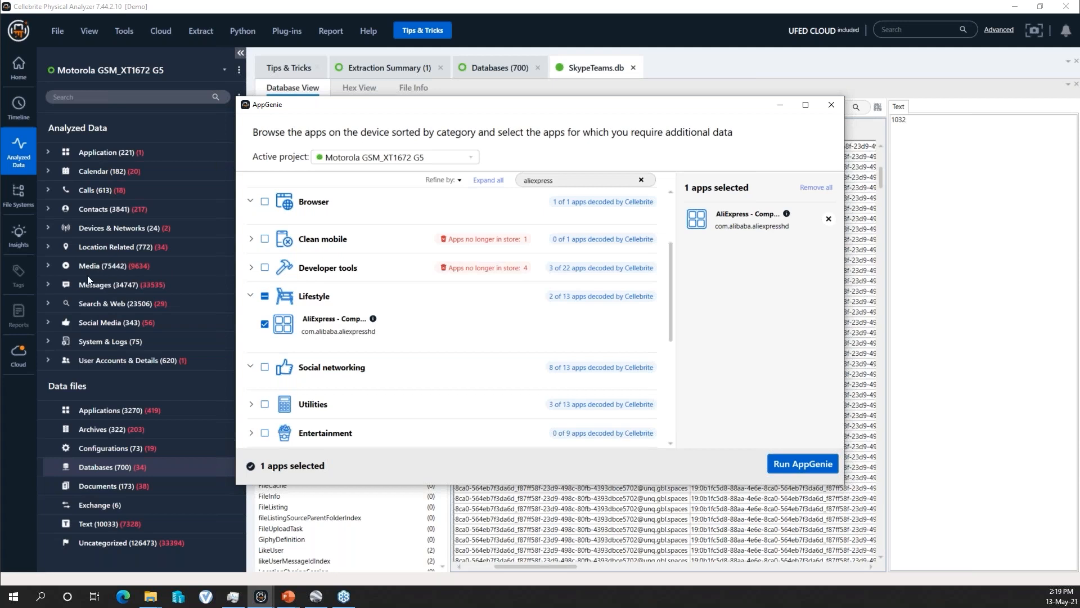
left_click(792, 465)
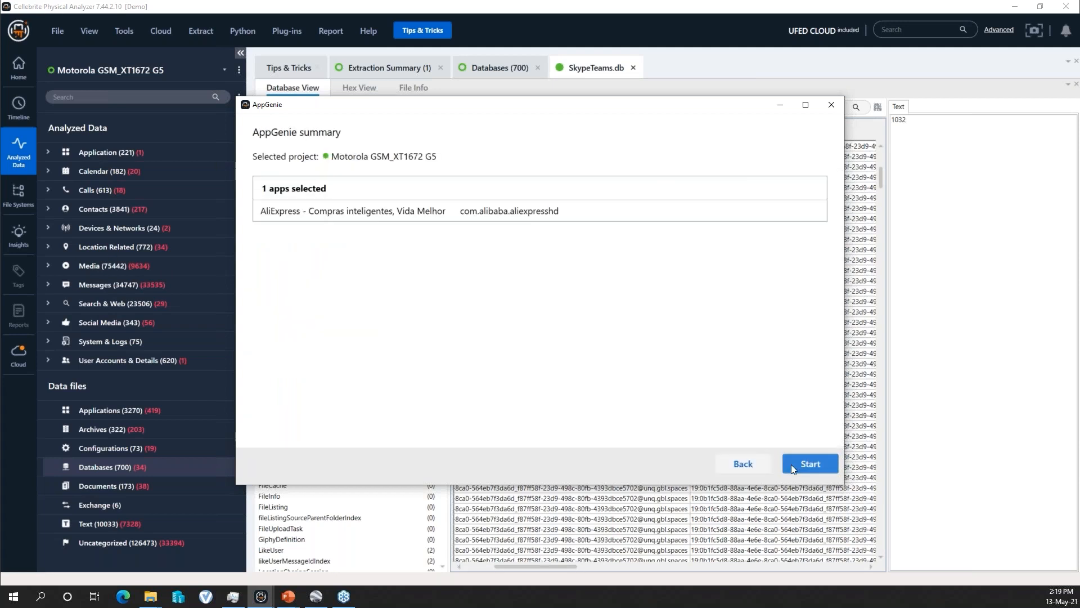
left_click(805, 460)
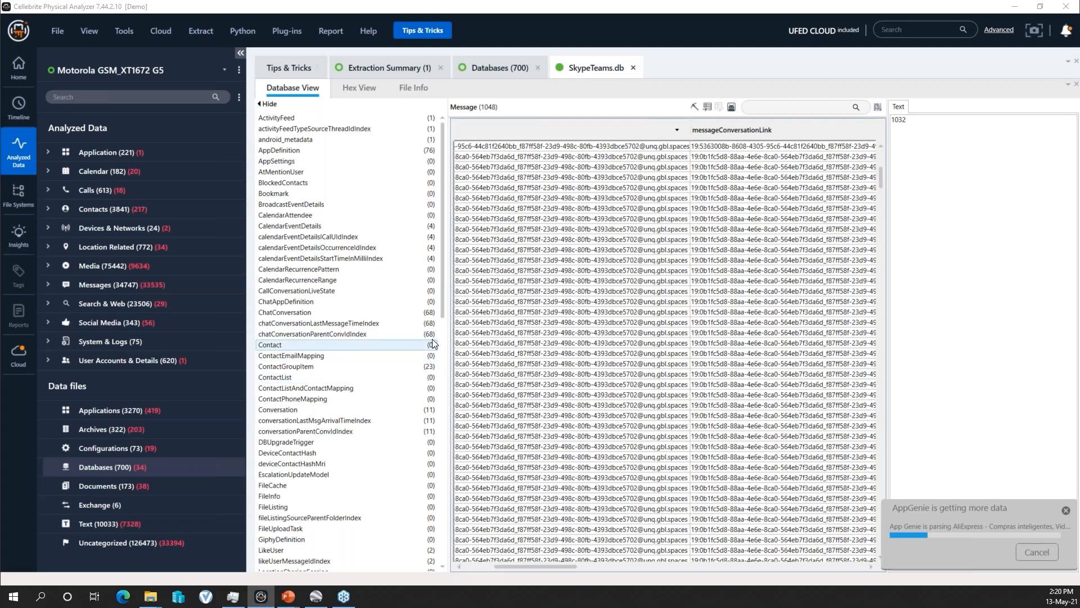
- Expand Manual Data Collection to show the AliExpress groups under Genie: Contacts and Genie: Chats, and widen the data tree
left_click_drag(444, 292, 449, 330)
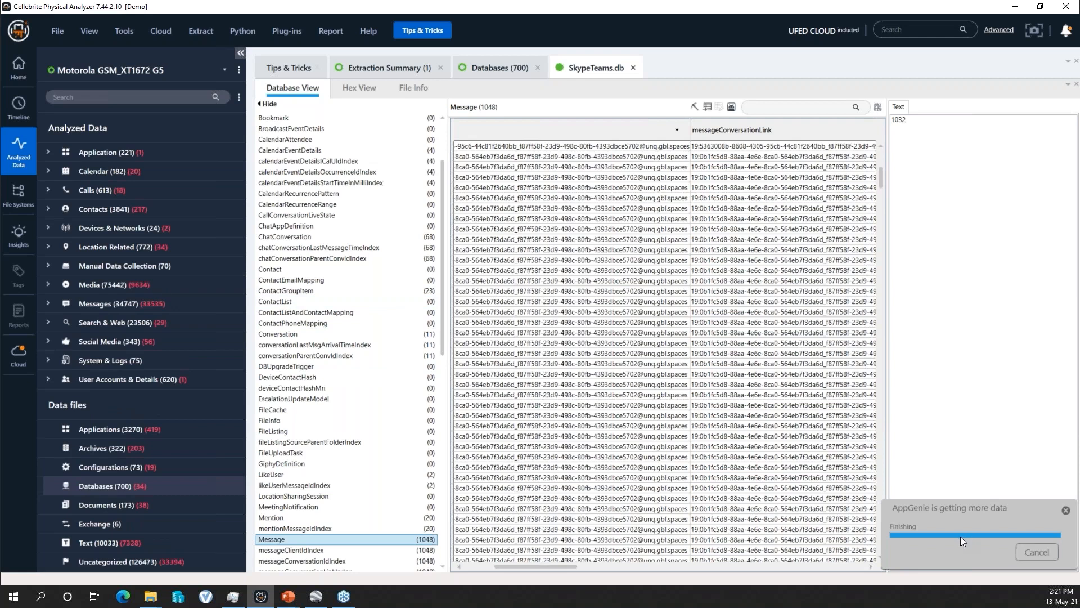
left_click(47, 266)
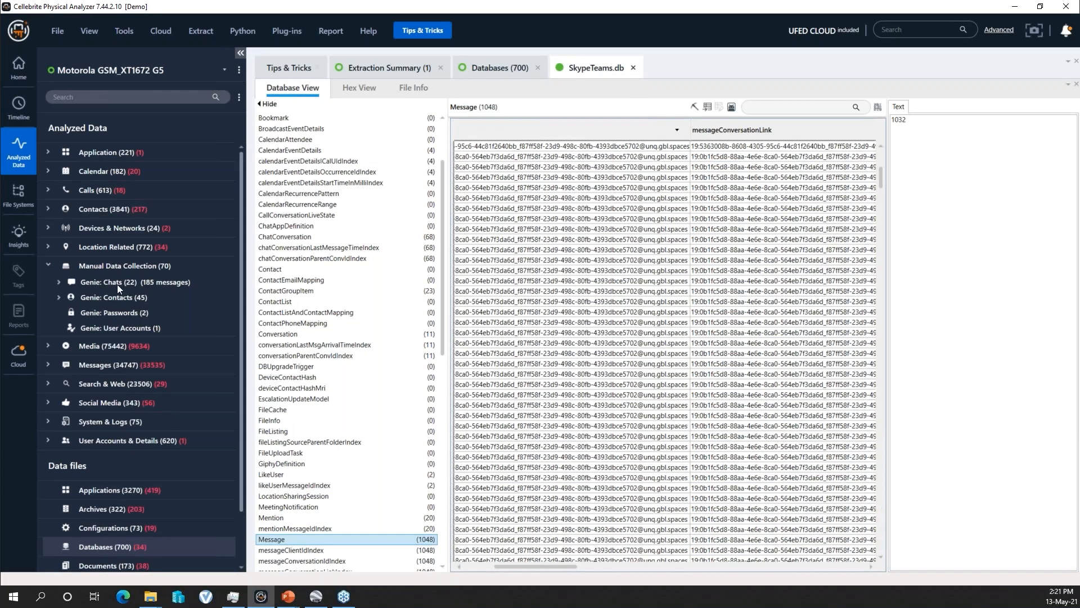
left_click(59, 297)
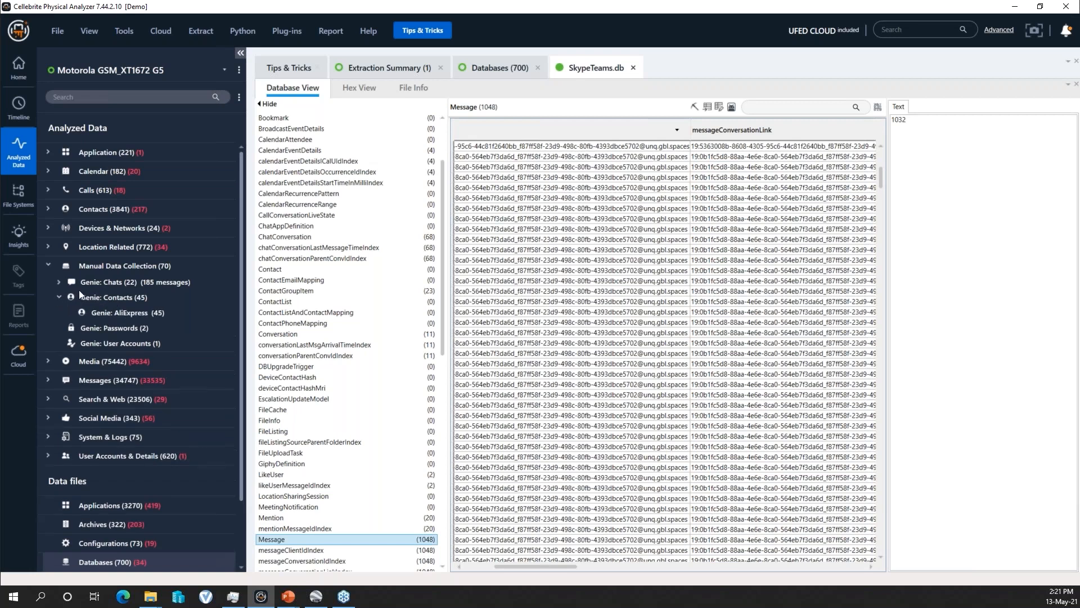
left_click(59, 282)
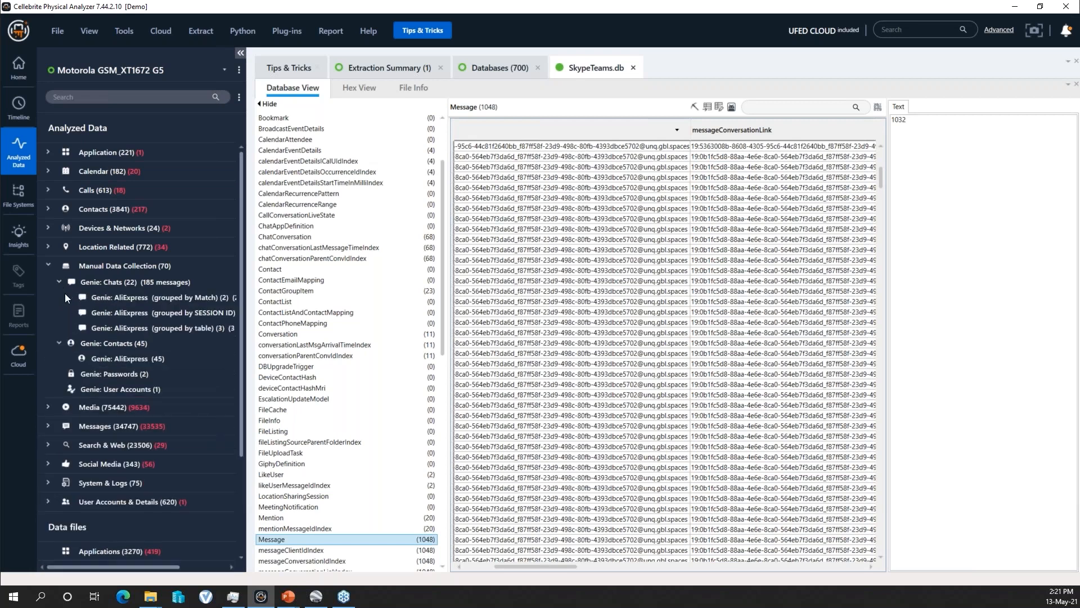
left_click_drag(586, 565, 660, 564)
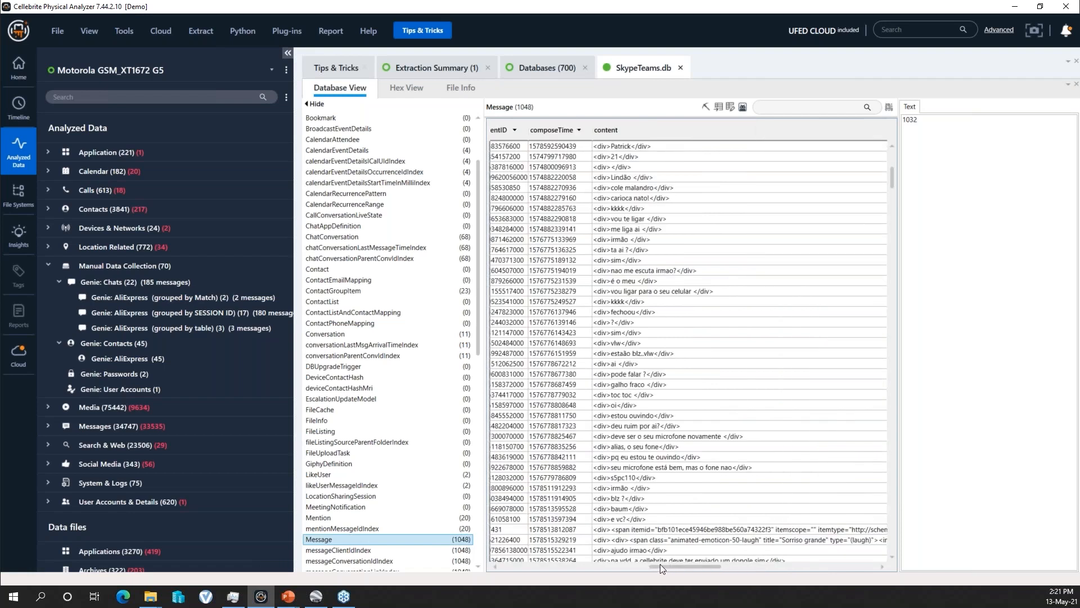
- Start AppGenie again, search its app list for "teams" and select Microsoft Teams under Business
left_click(124, 30)
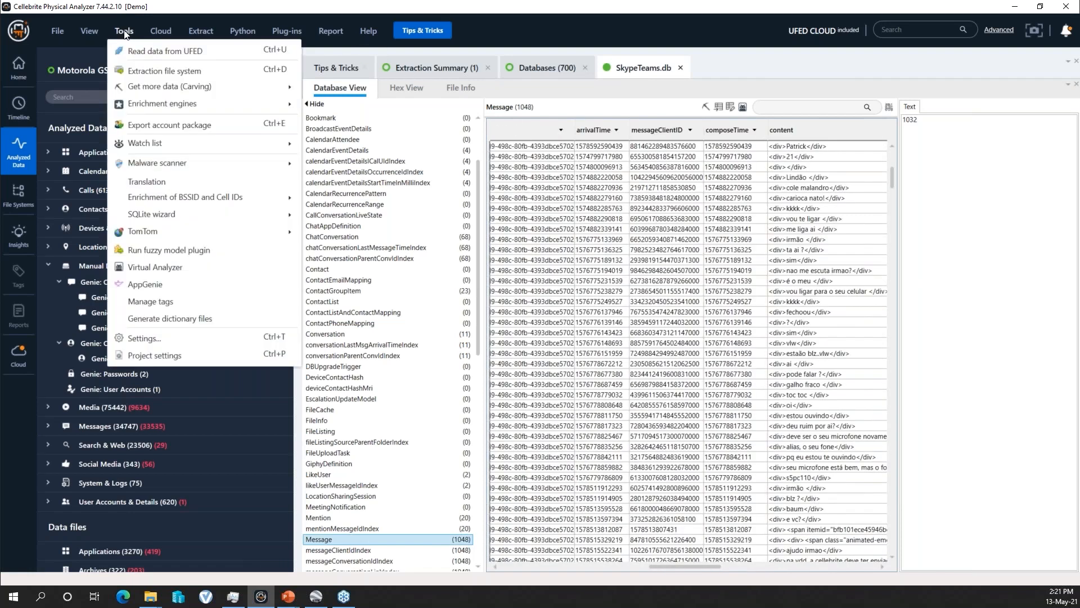
left_click(184, 284)
left_click(811, 463)
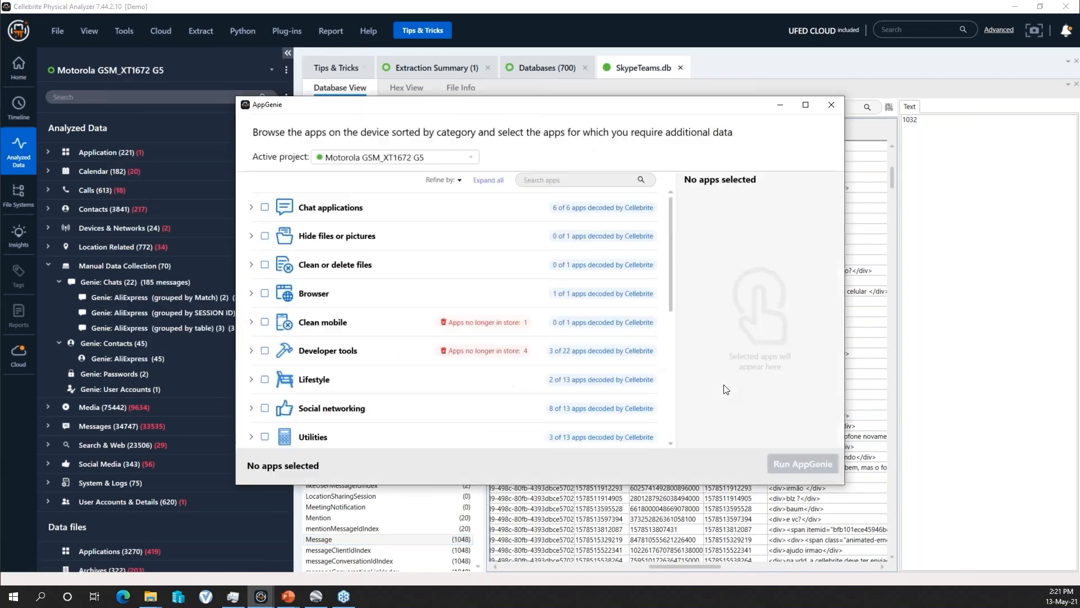
left_click(564, 181)
type("teams")
left_click_drag(670, 258, 676, 375)
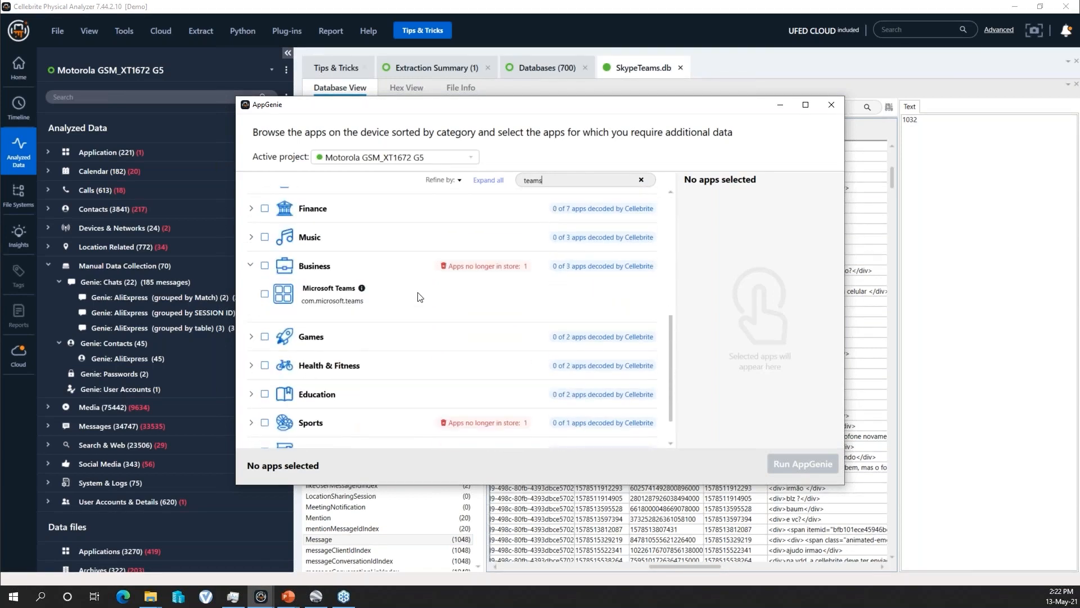
left_click_drag(545, 180, 523, 181)
left_click(265, 294)
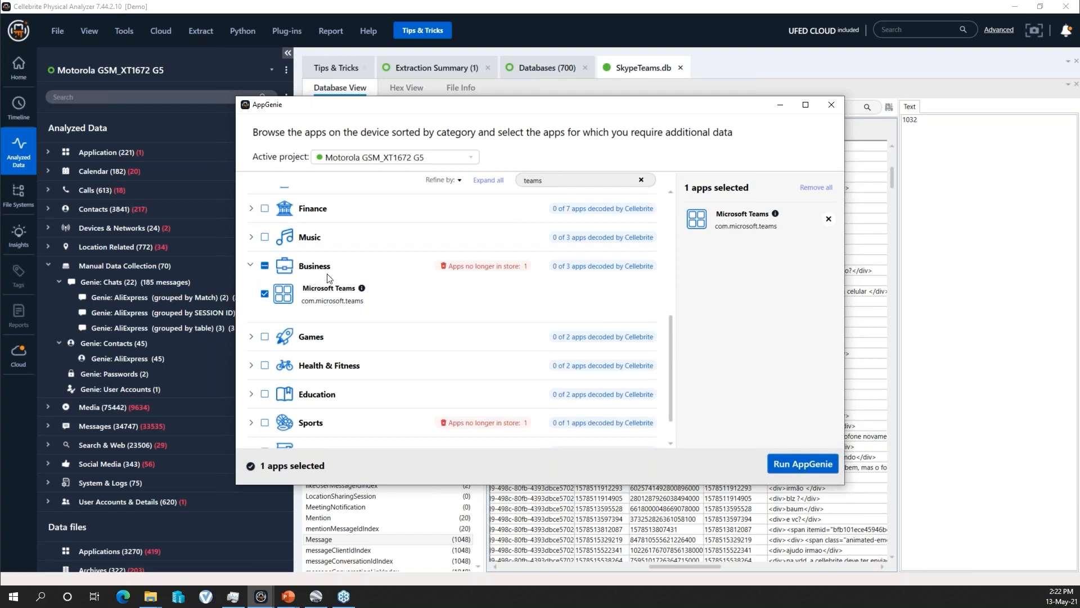
- Run AppGenie on the selected Microsoft Teams app and widen the data tree to fit the full Genie chat group names
left_click(798, 464)
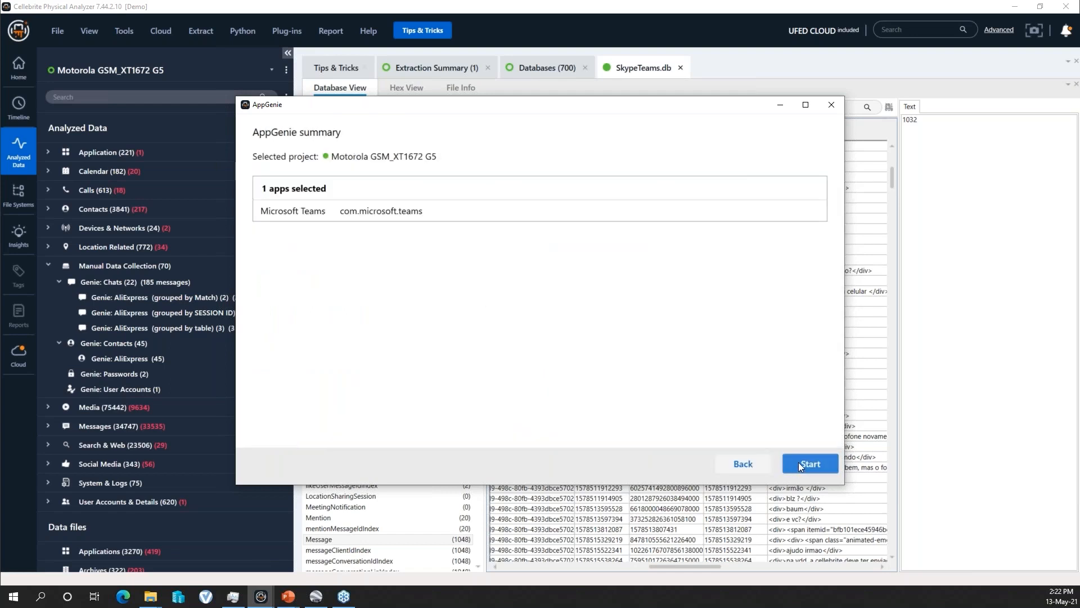
left_click(805, 465)
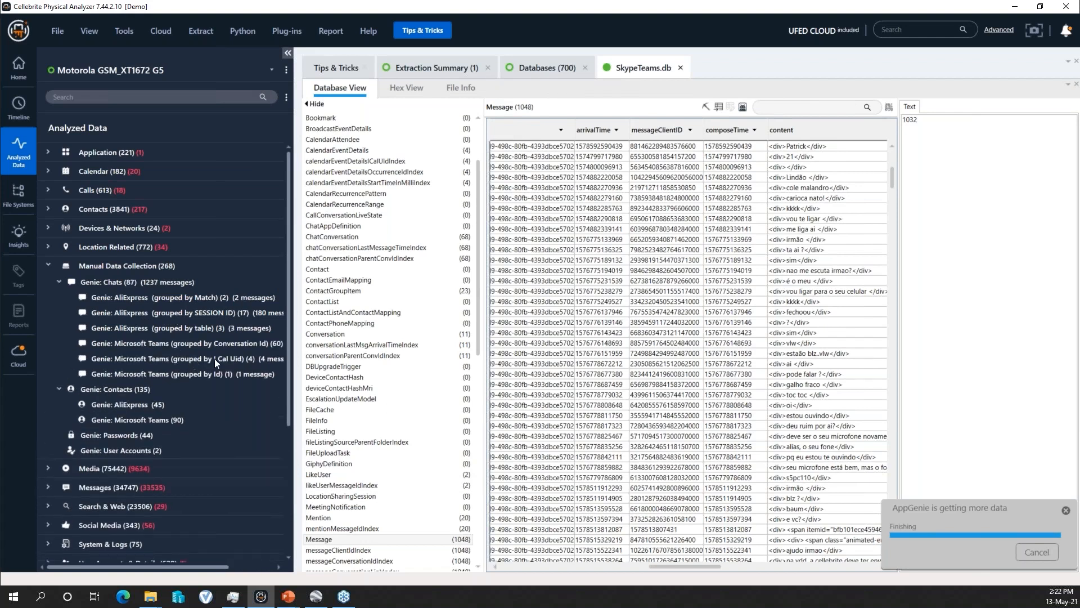
left_click_drag(292, 359, 331, 358)
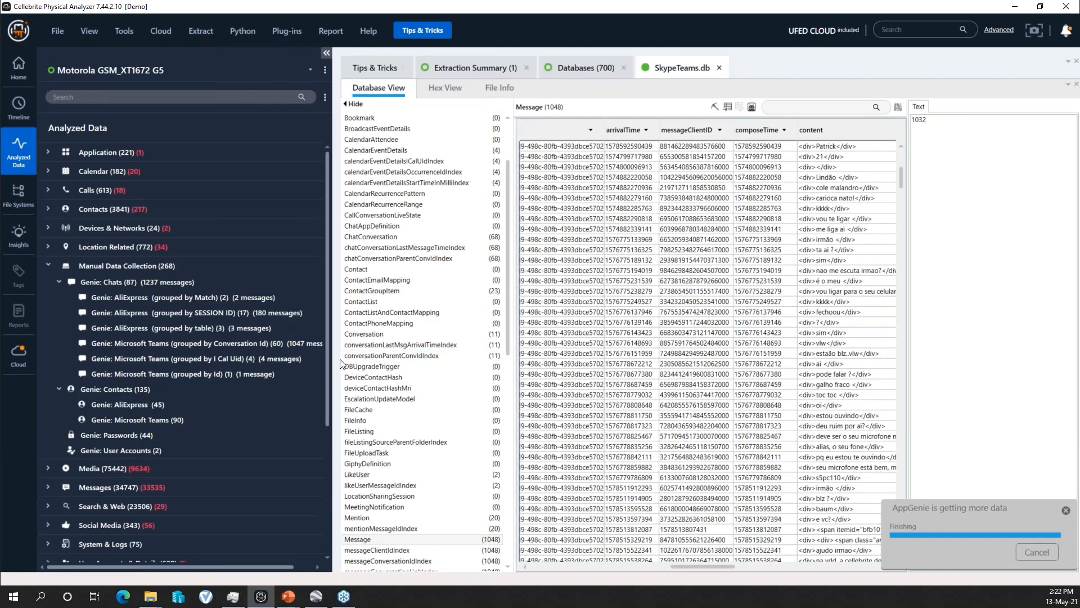
left_click_drag(333, 360, 369, 360)
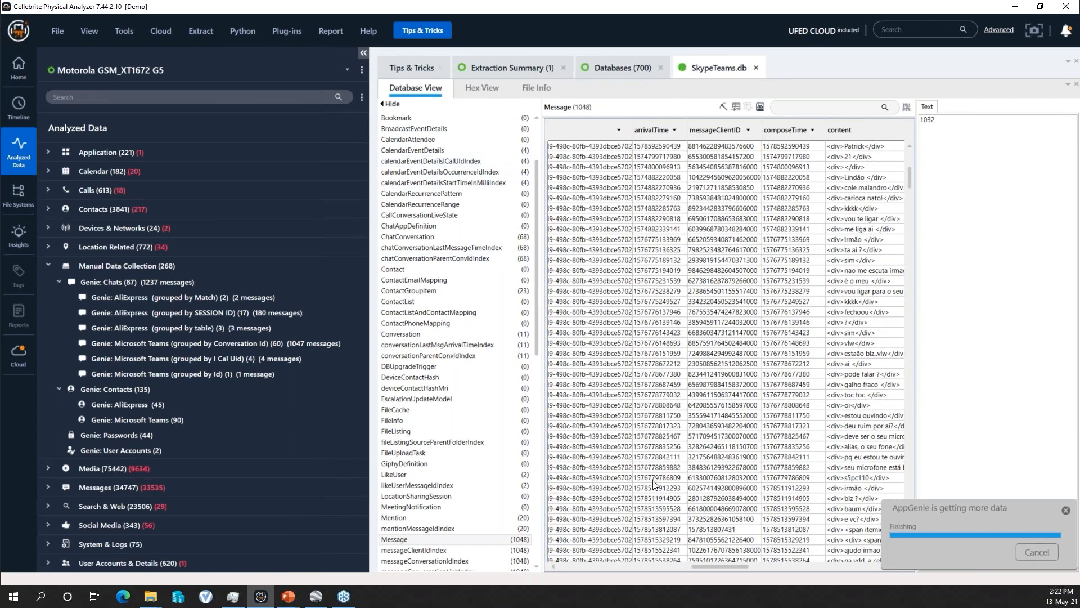
- Open the Genie: Microsoft Teams chats grouped by Conversation Id and decline the offer to translate the content
left_click_drag(715, 566, 764, 568)
left_click(241, 346)
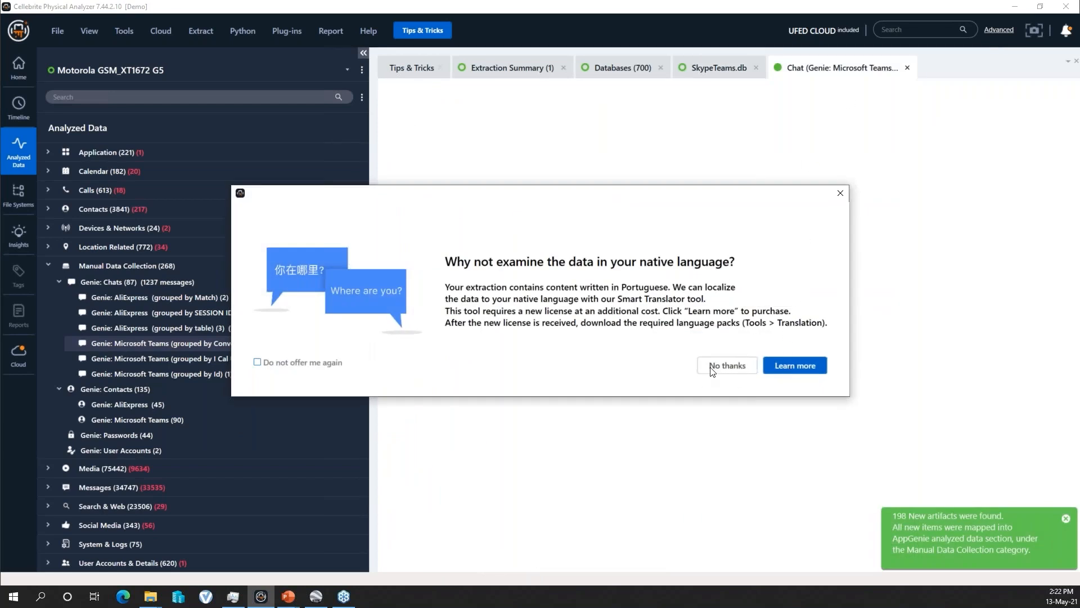
left_click(727, 366)
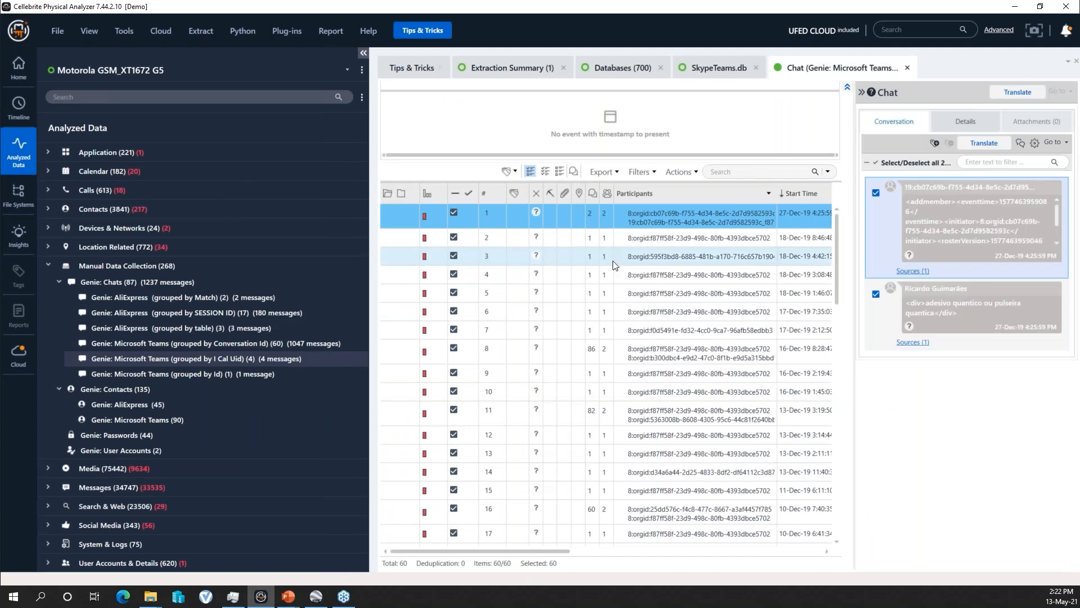
- Open chats 3 and 8 in the Teams chat list, widen the conversation pane and read through the messages of chat 8
left_click(724, 262)
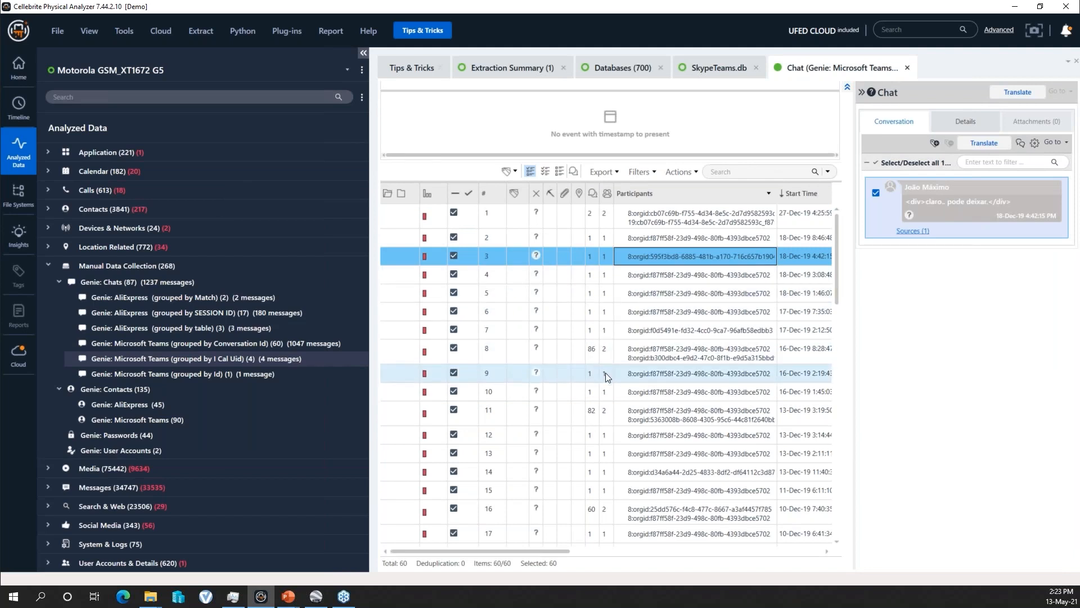
scroll(620, 406, "down", 7)
scroll(622, 414, "up", 7)
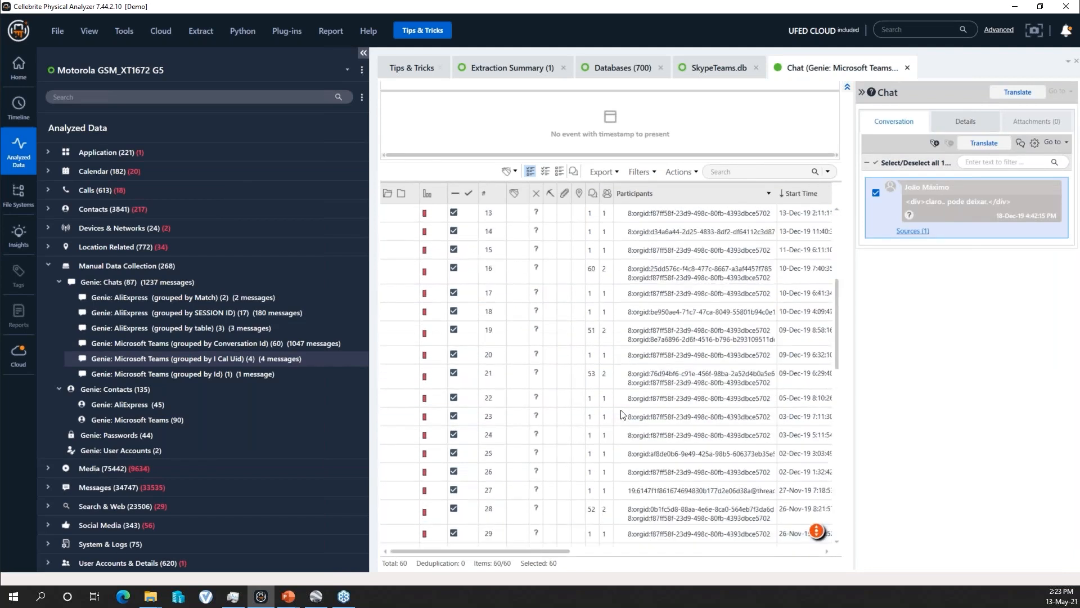
left_click(606, 348)
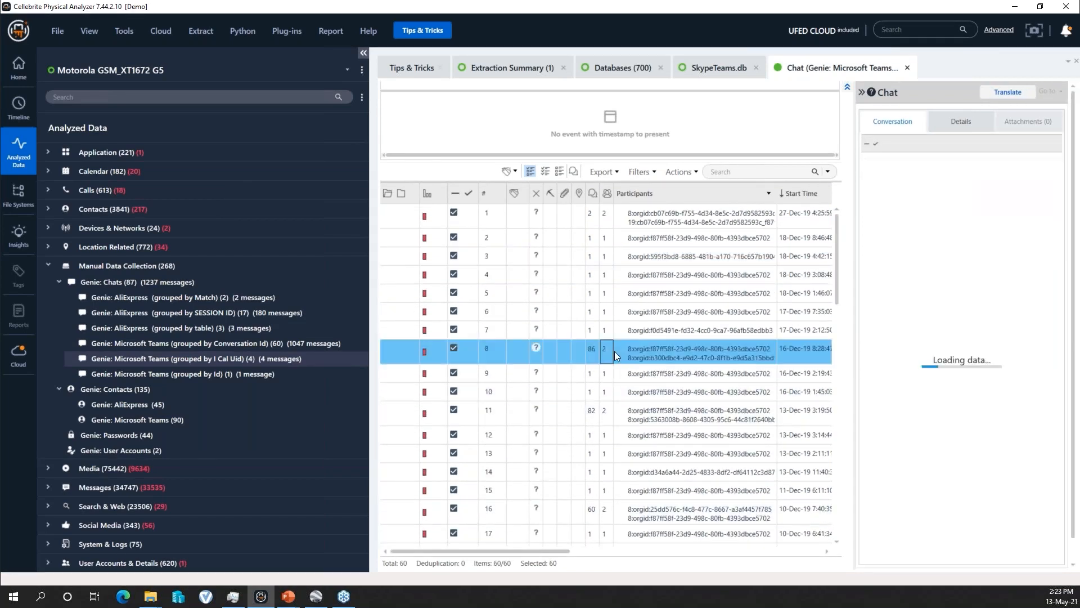
left_click_drag(854, 308, 778, 316)
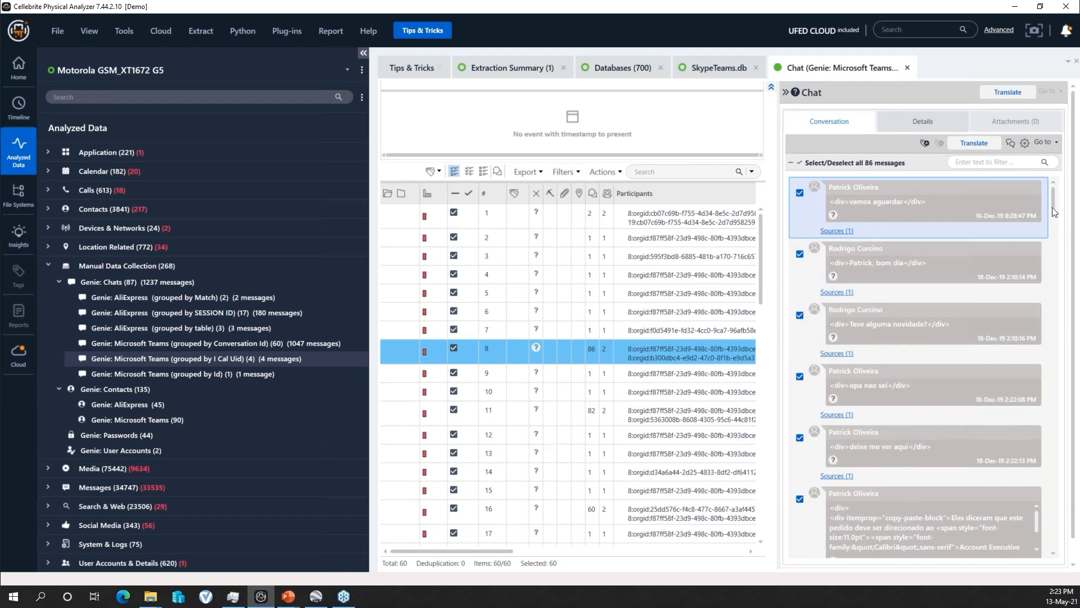
left_click_drag(1053, 209, 1053, 230)
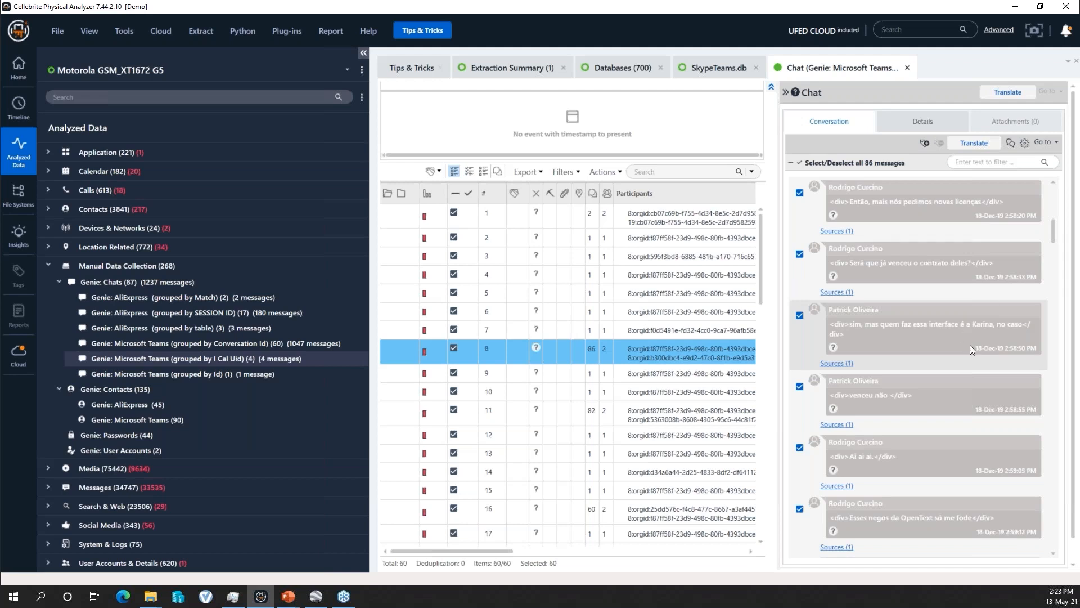
scroll(970, 345, "down", 8)
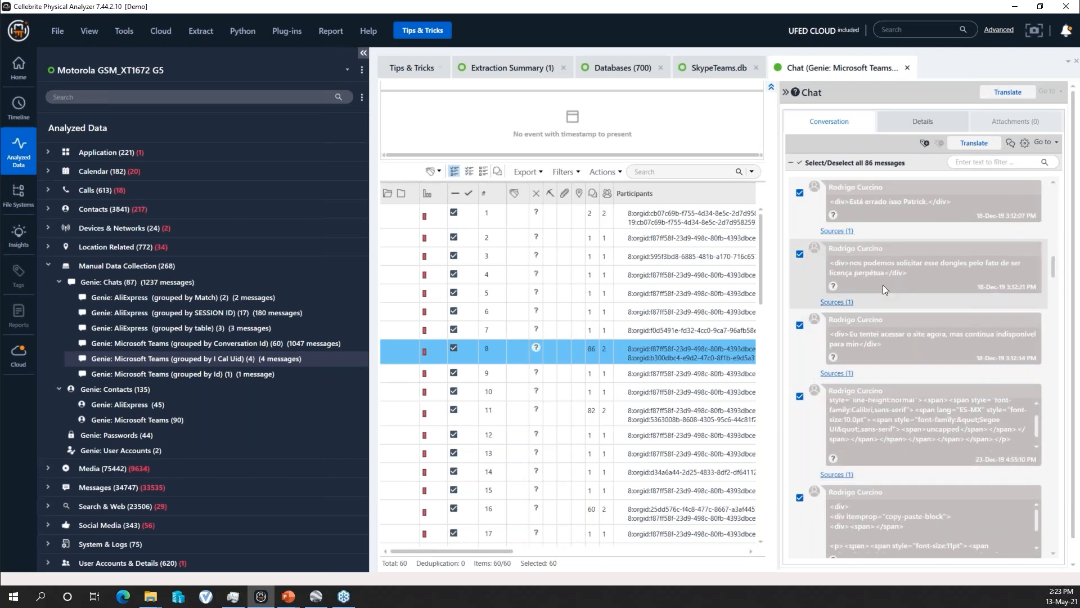
left_click_drag(1054, 265, 1060, 311)
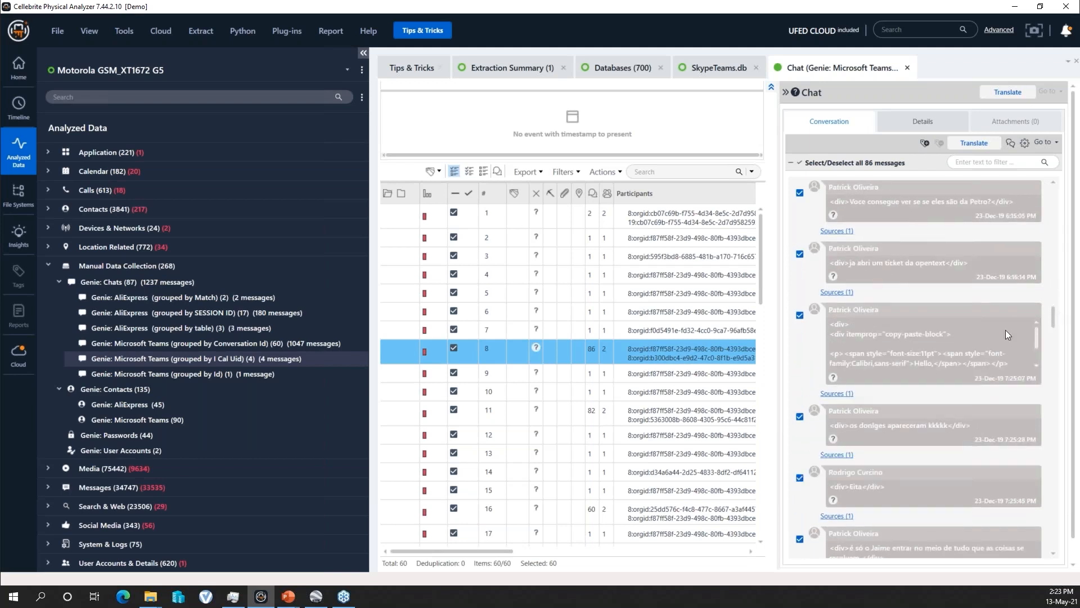
- Examine the conversations of Teams chats 11, 16 and 13, then return to chat 11
left_click(649, 410)
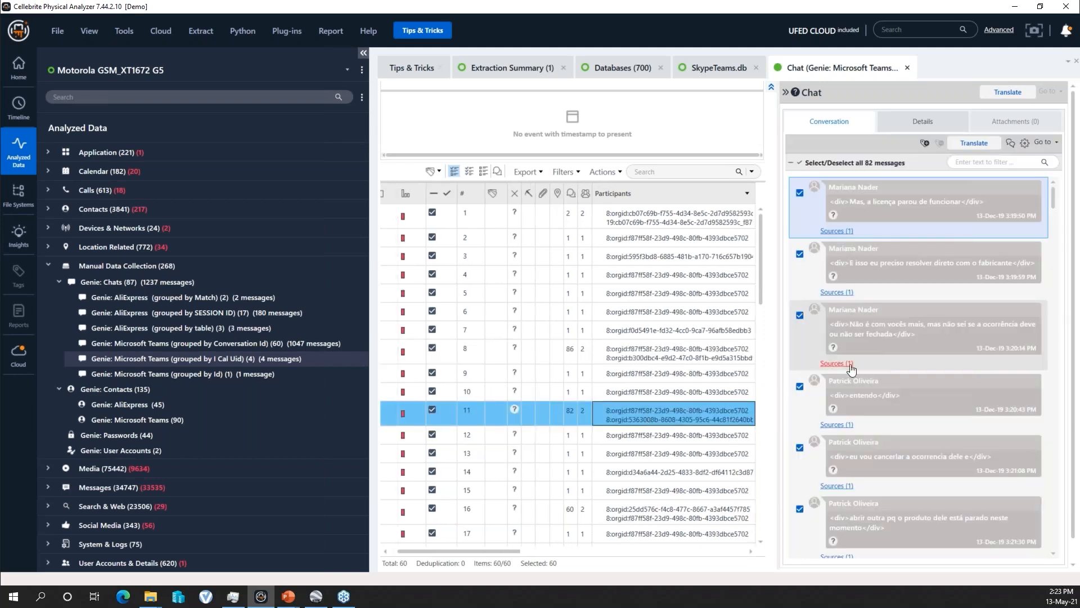
left_click(639, 509)
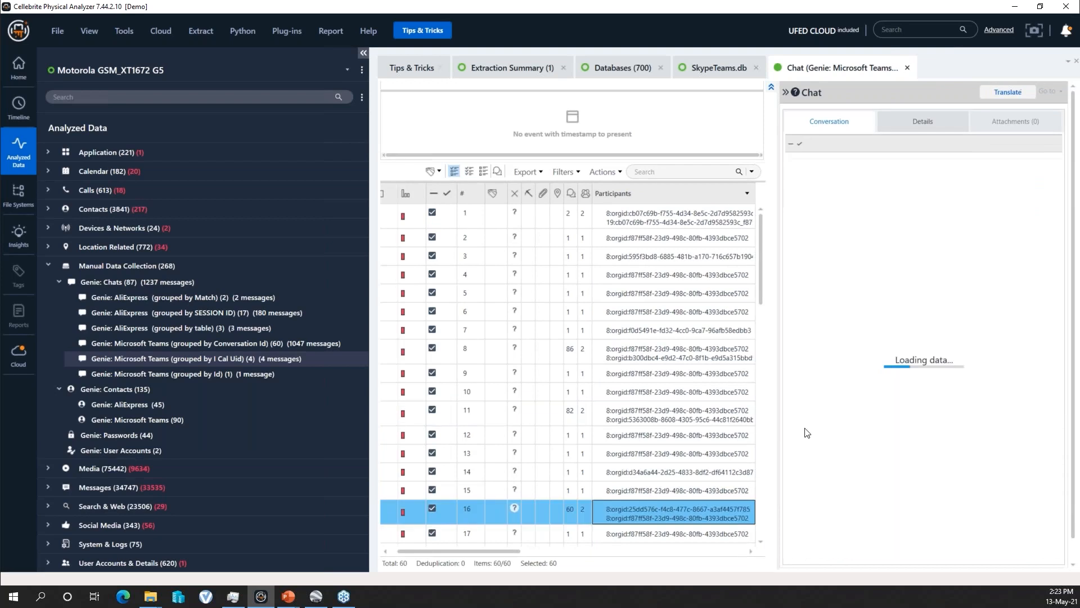
scroll(906, 352, "down", 5)
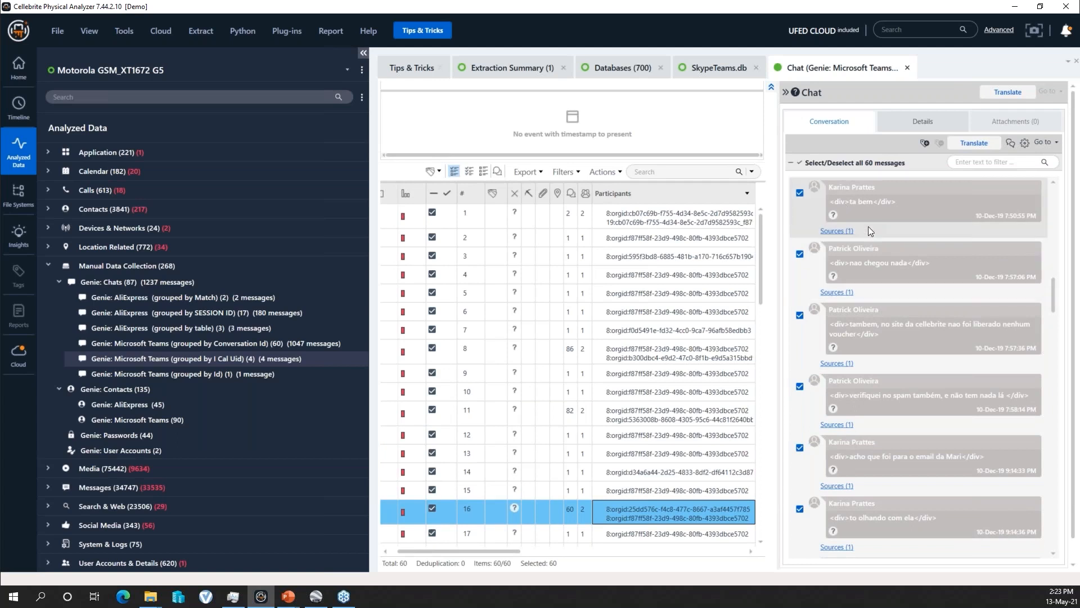
left_click(632, 448)
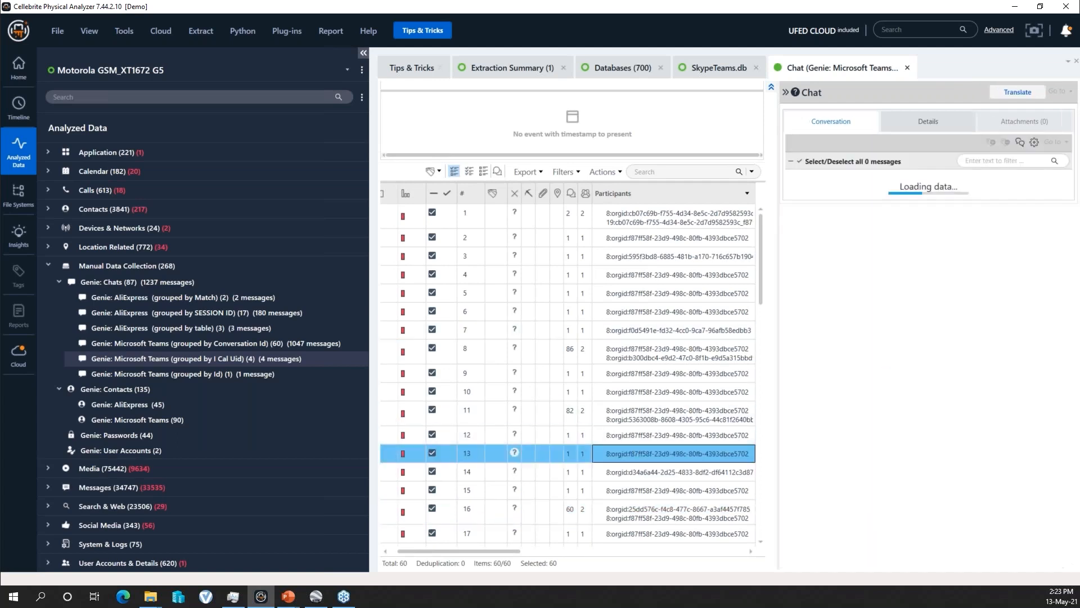
left_click(624, 406)
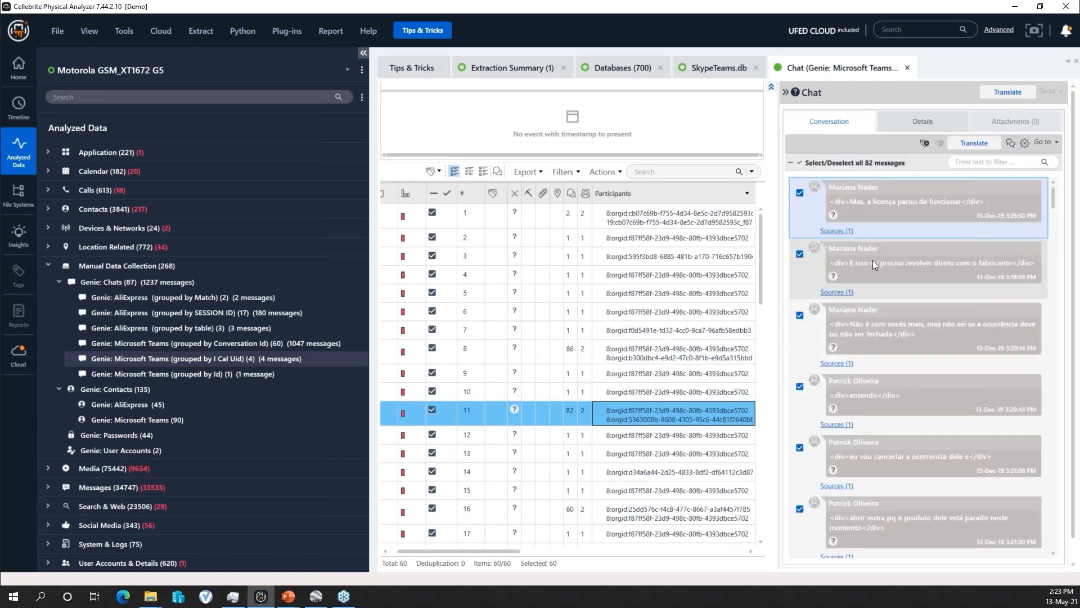
- View the conversations of Teams chats 21 and 25 and narrow the conversation pane slightly
scroll(719, 450, "down", 5)
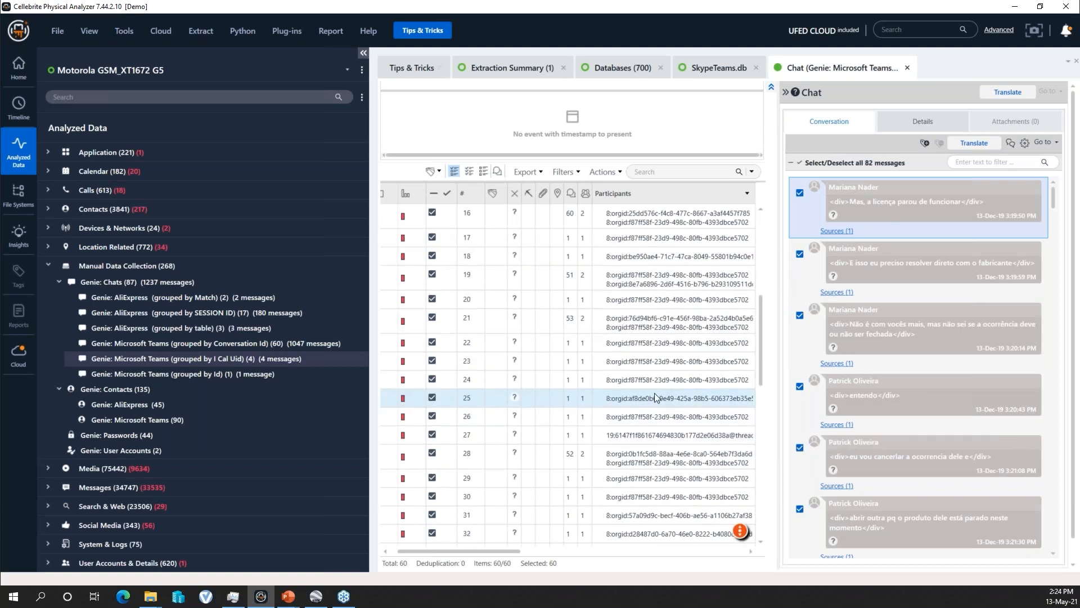
left_click(624, 323)
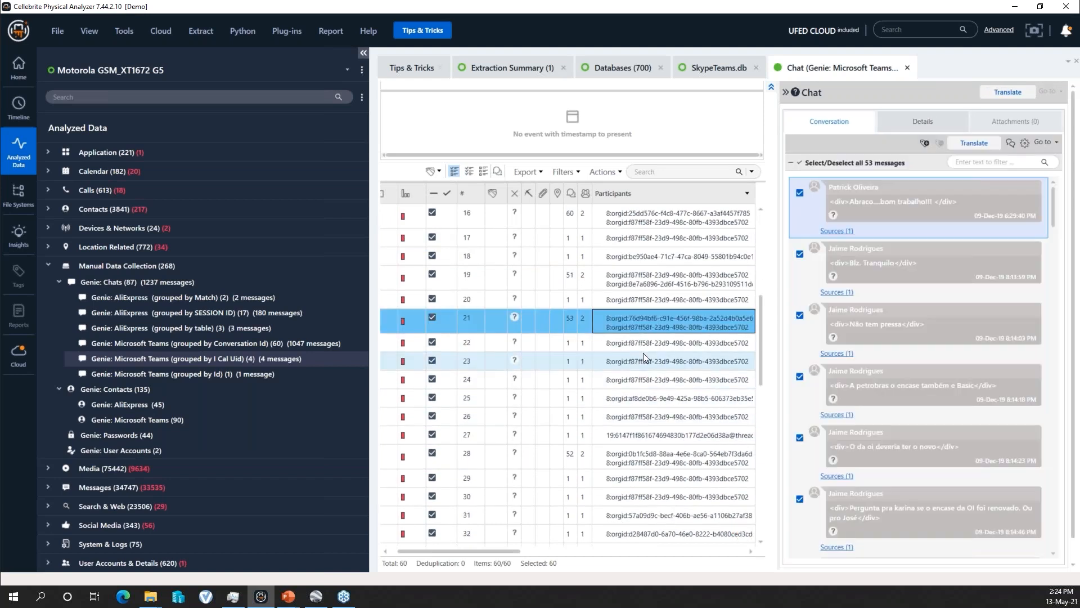
left_click(645, 392)
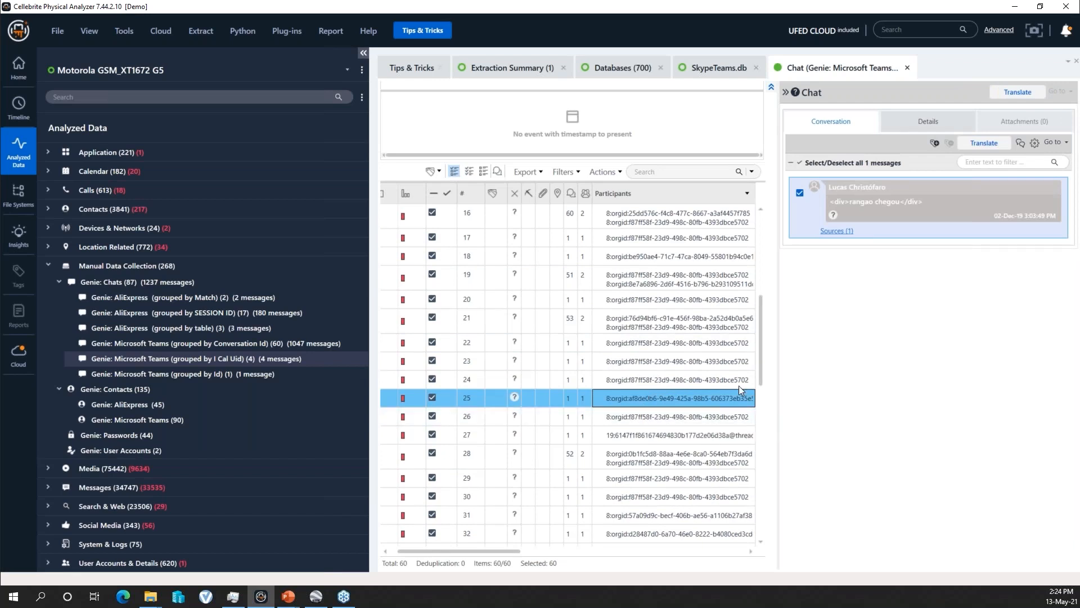
left_click_drag(779, 369, 798, 368)
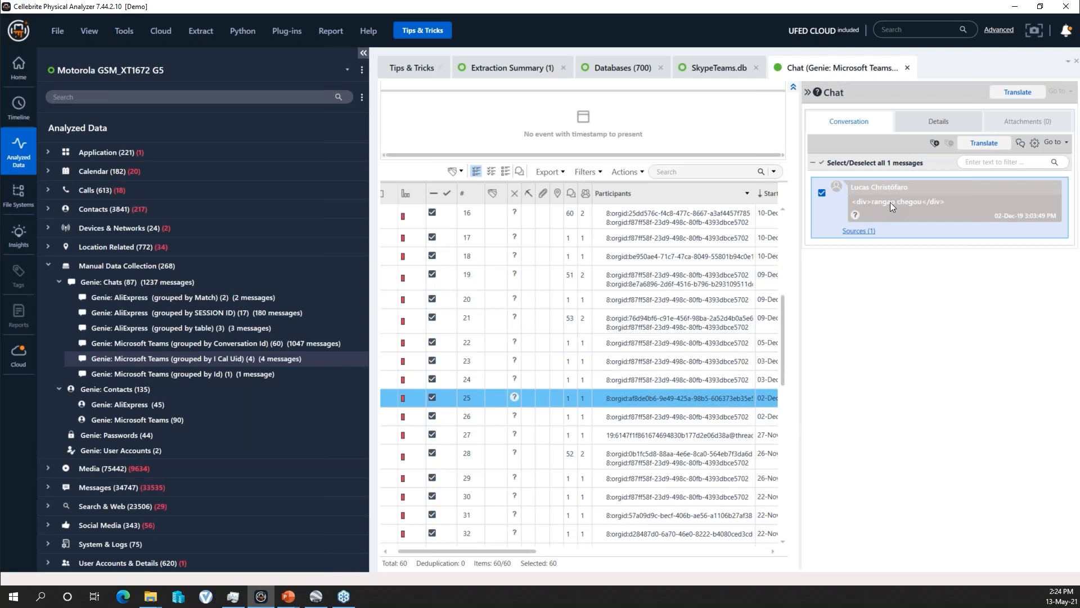
- Open Teams chat 28 and read through its conversation, checking both the early and the latest messages
left_click(716, 435)
left_click(678, 458)
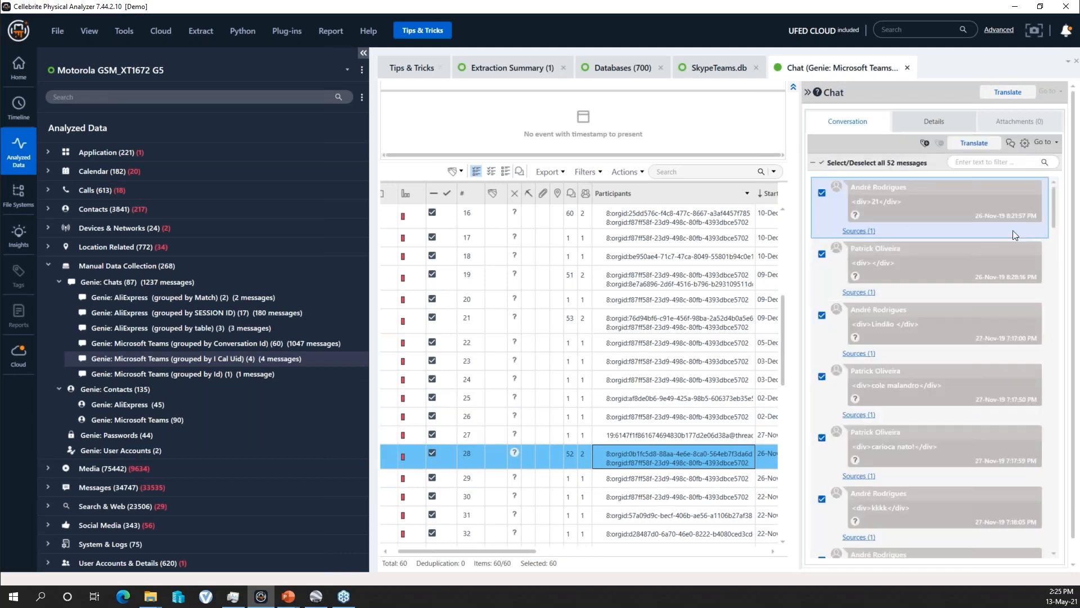
left_click_drag(1052, 212, 1043, 471)
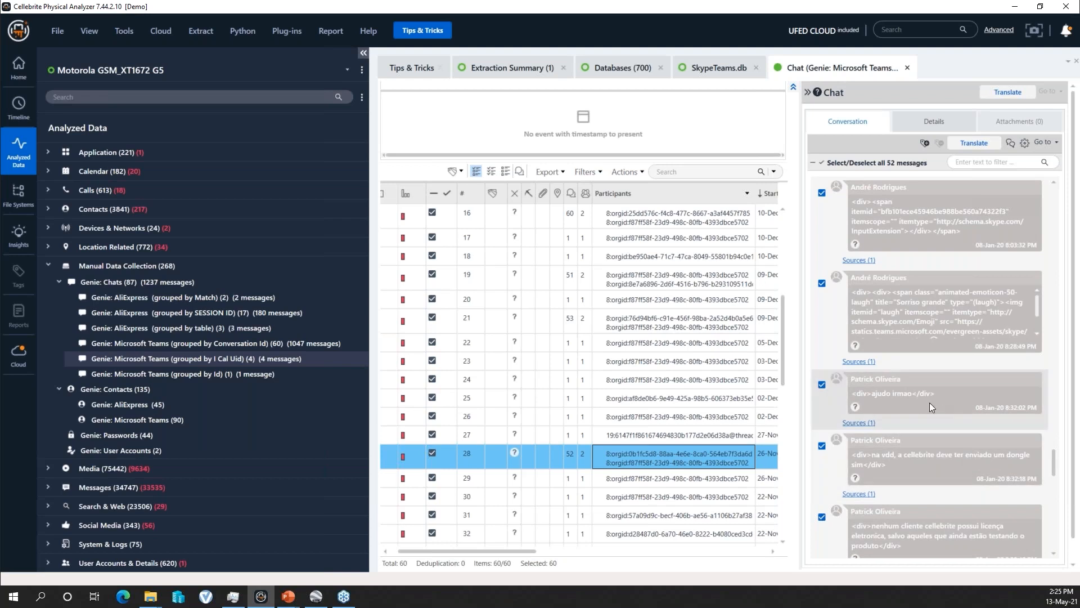
scroll(927, 473, "down", 4)
scroll(928, 437, "up", 8)
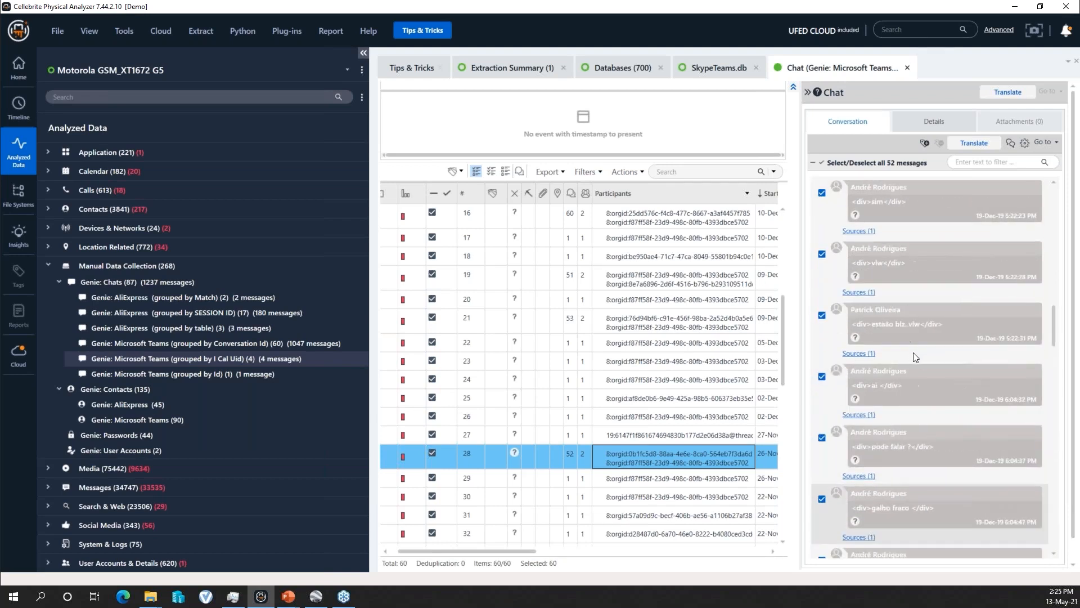
scroll(923, 333, "up", 5)
- Select Teams chat 17, then open chat 21 and read further into its conversation
left_click(626, 241)
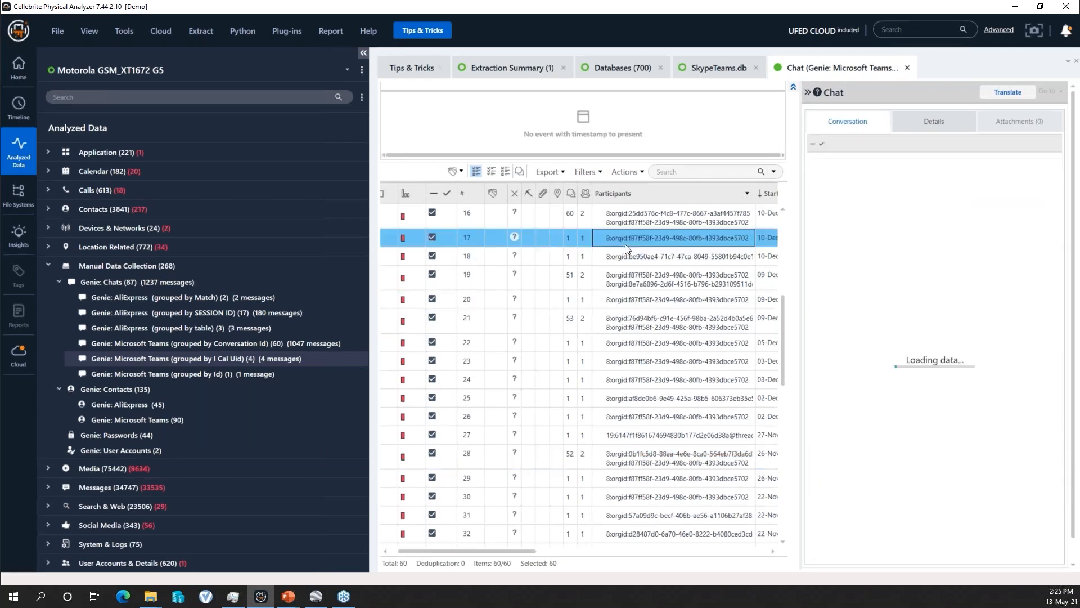
left_click(643, 319)
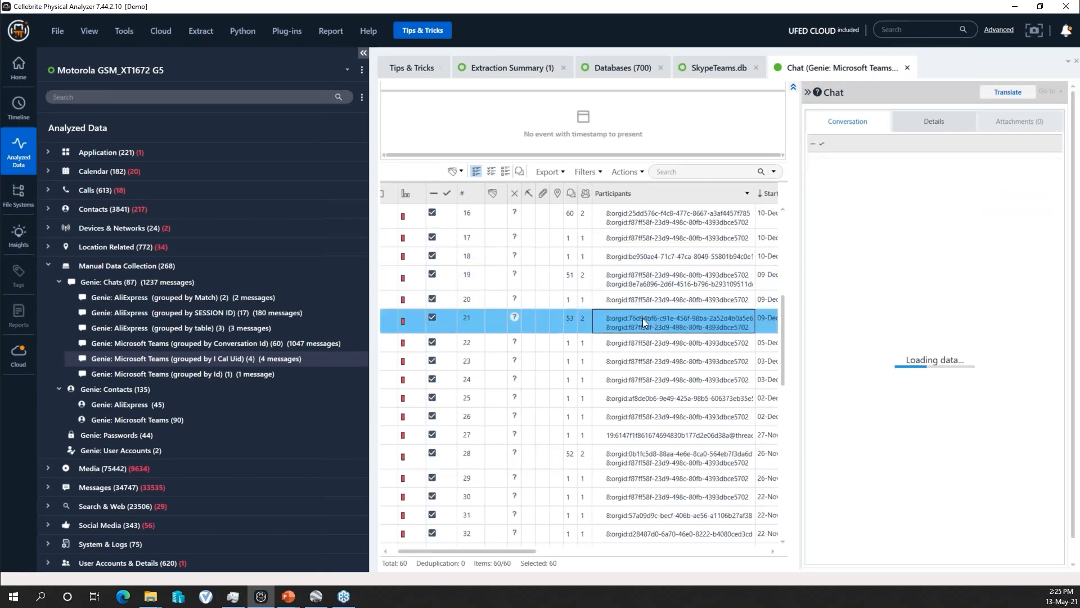
scroll(922, 386, "down", 10)
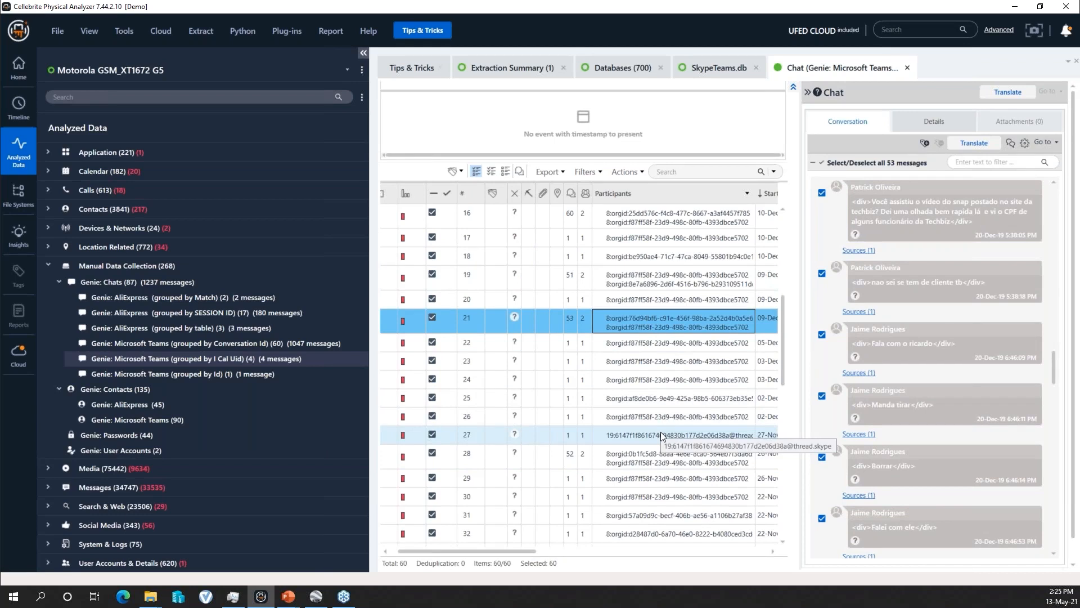
- Check the conversations of Teams chats 35 and 37 and return to the start of the chat list
scroll(643, 411, "down", 5)
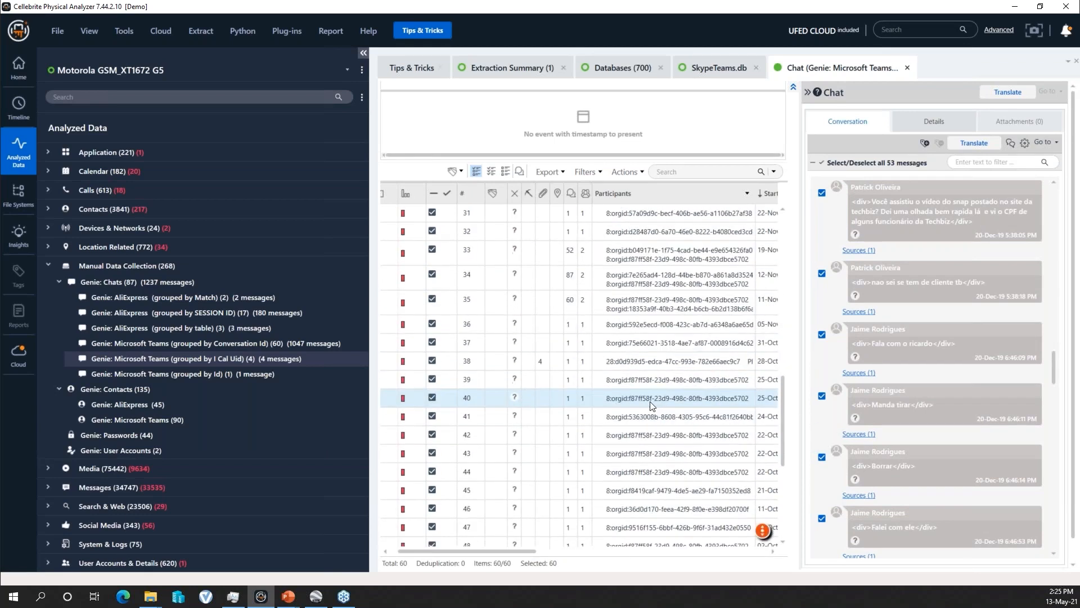
left_click(656, 305)
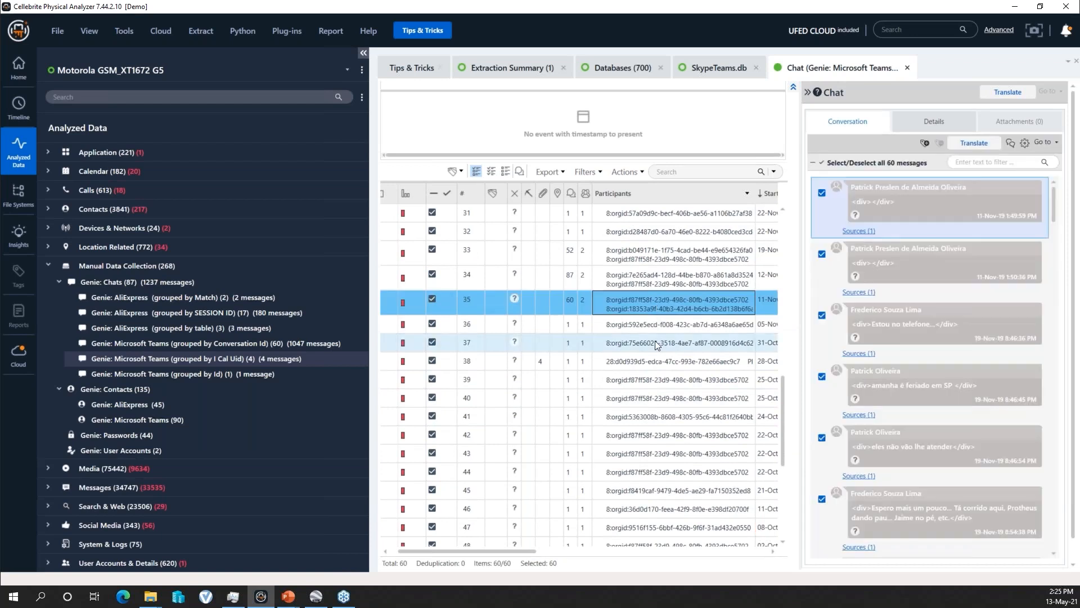
left_click(655, 340)
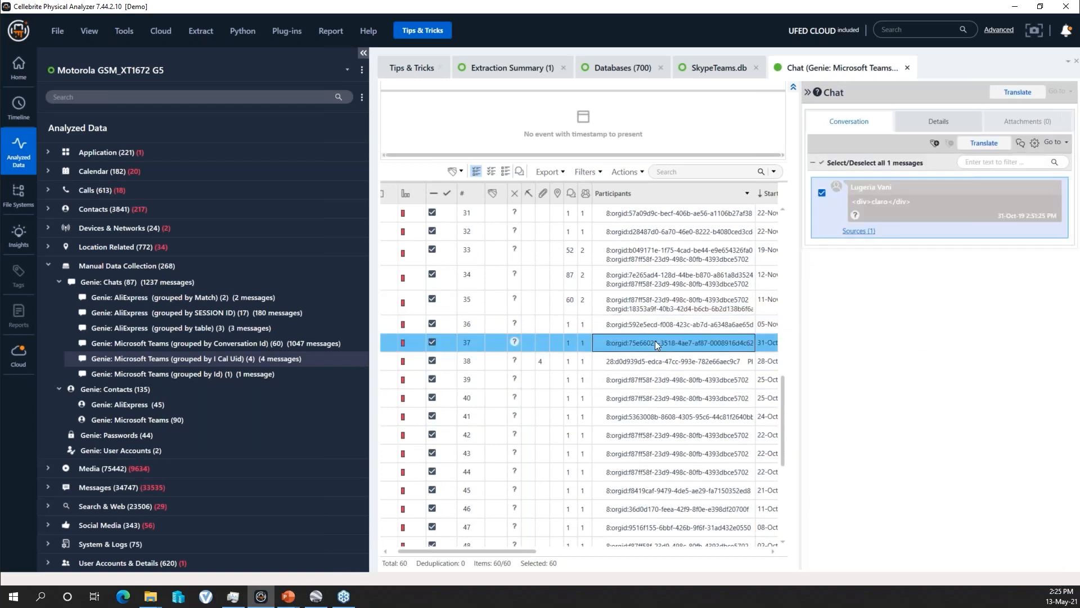
scroll(642, 419, "up", 1)
scroll(640, 416, "up", 9)
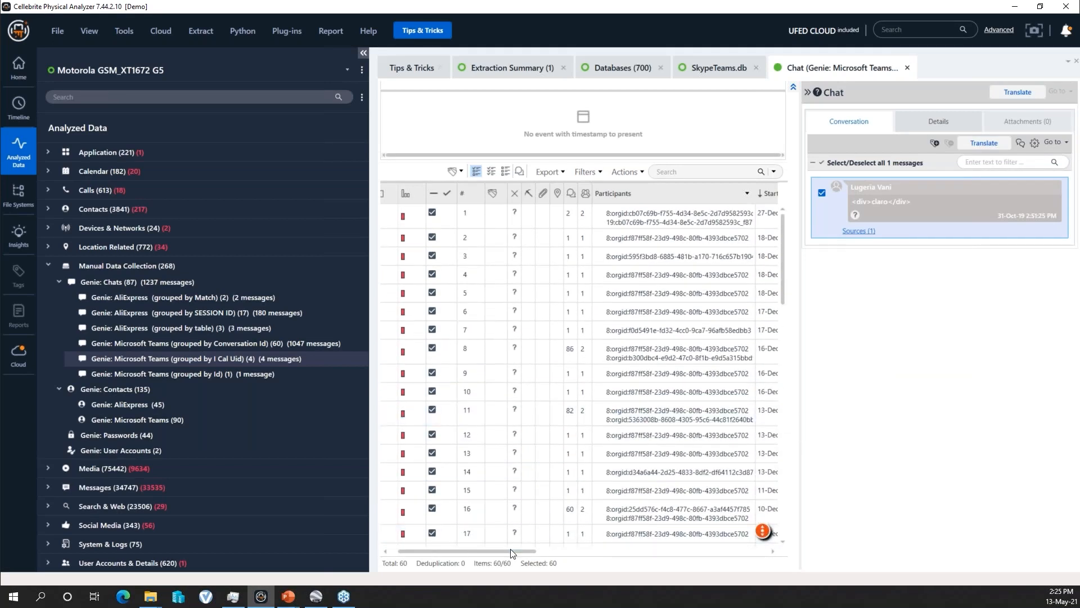
- Examine the Start Time, Last Activity, ID and Source columns of the recovered Teams chats
left_click_drag(511, 551, 547, 551)
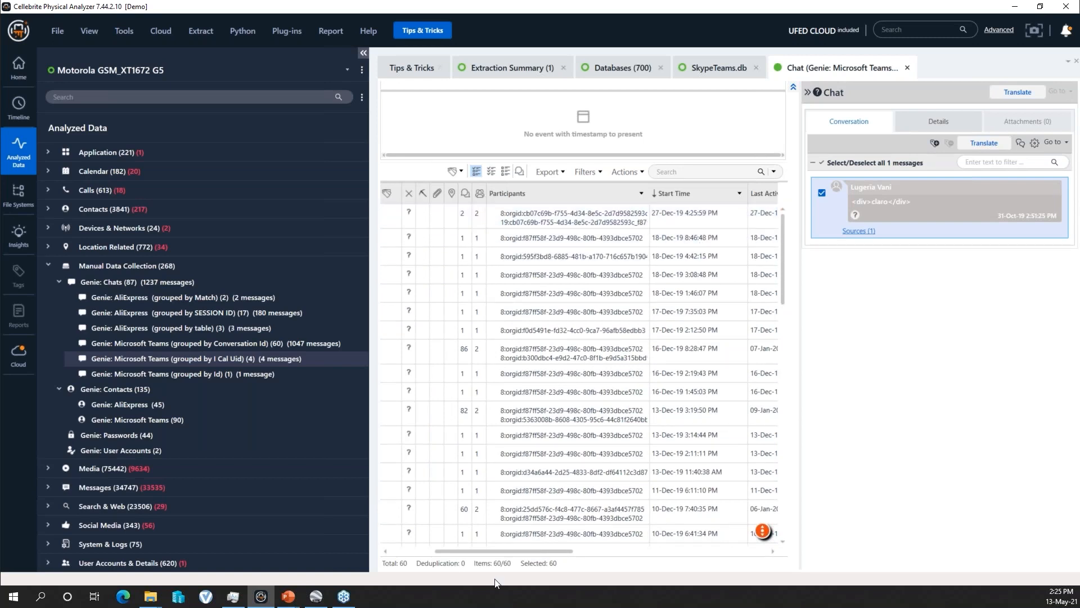
left_click_drag(515, 550, 549, 552)
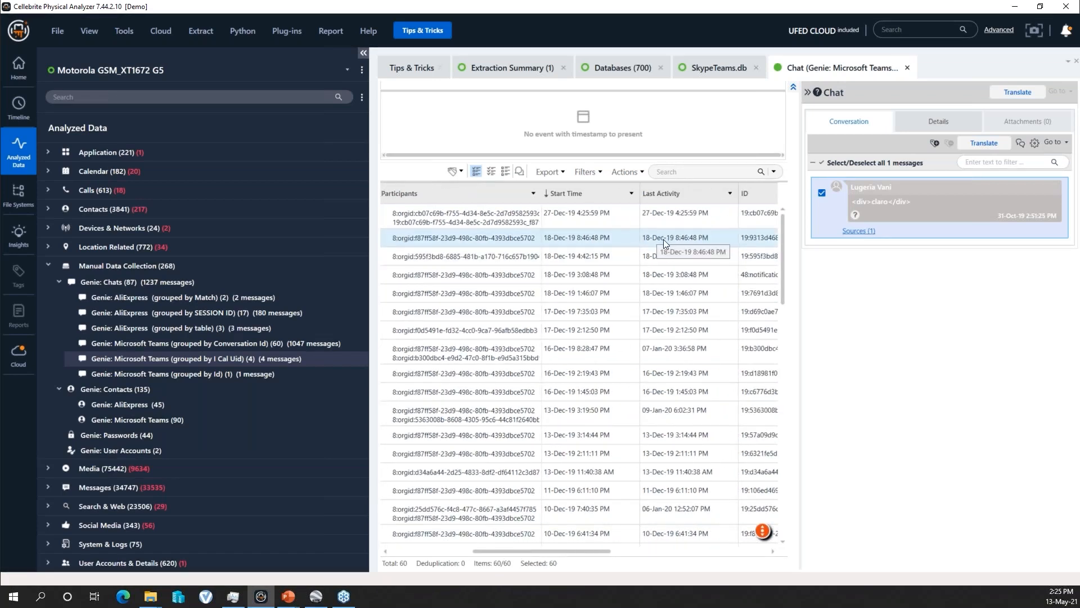
left_click_drag(602, 553, 629, 559)
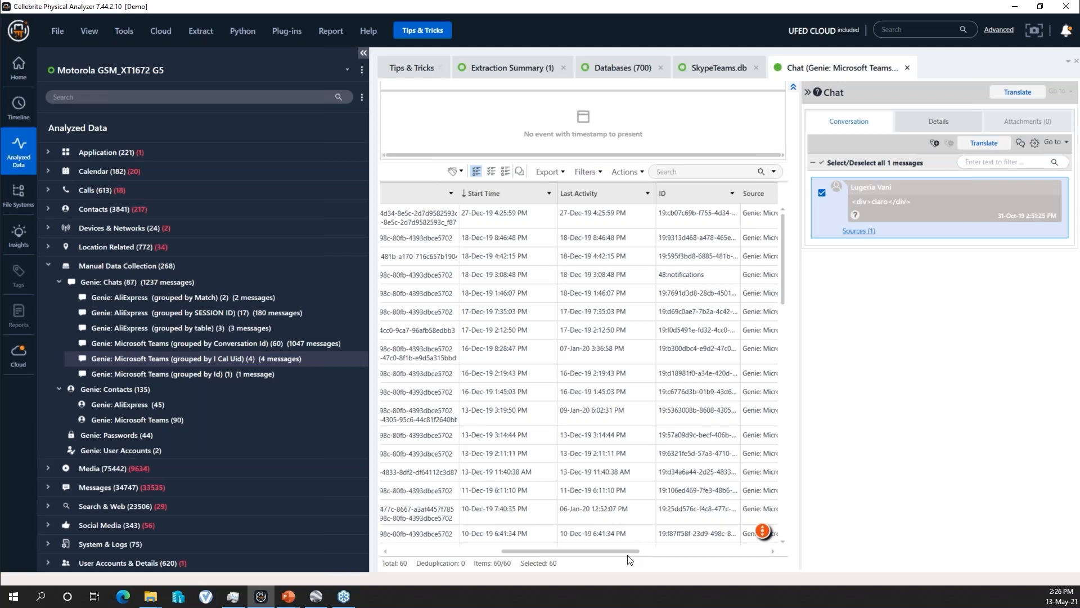
- Return to the extraction's databases list and filter it by "express"
left_click_drag(579, 553, 406, 552)
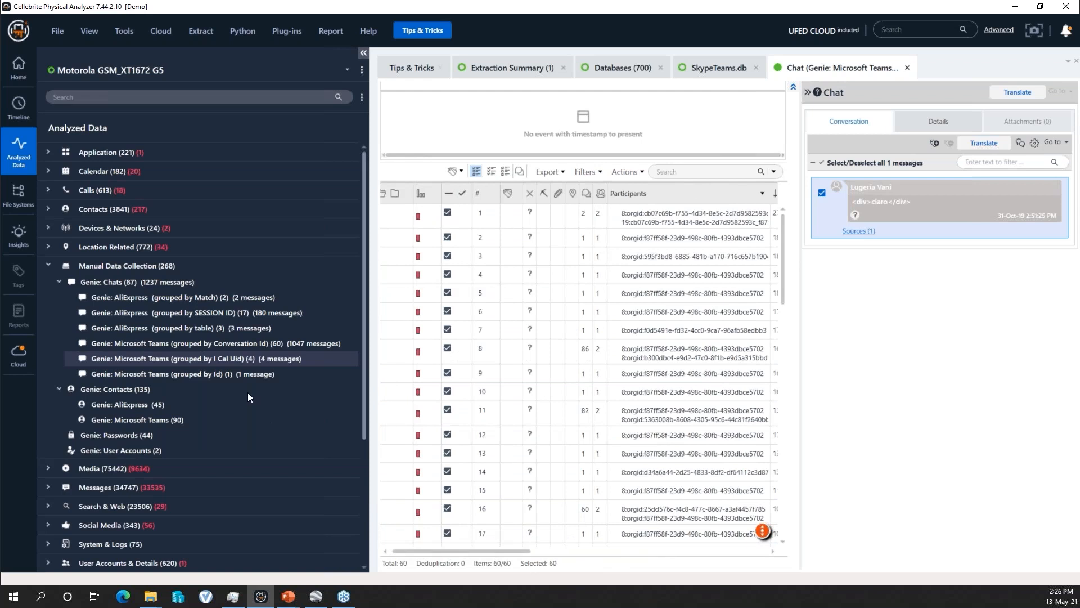
left_click(617, 68)
double_click(719, 191)
type("express")
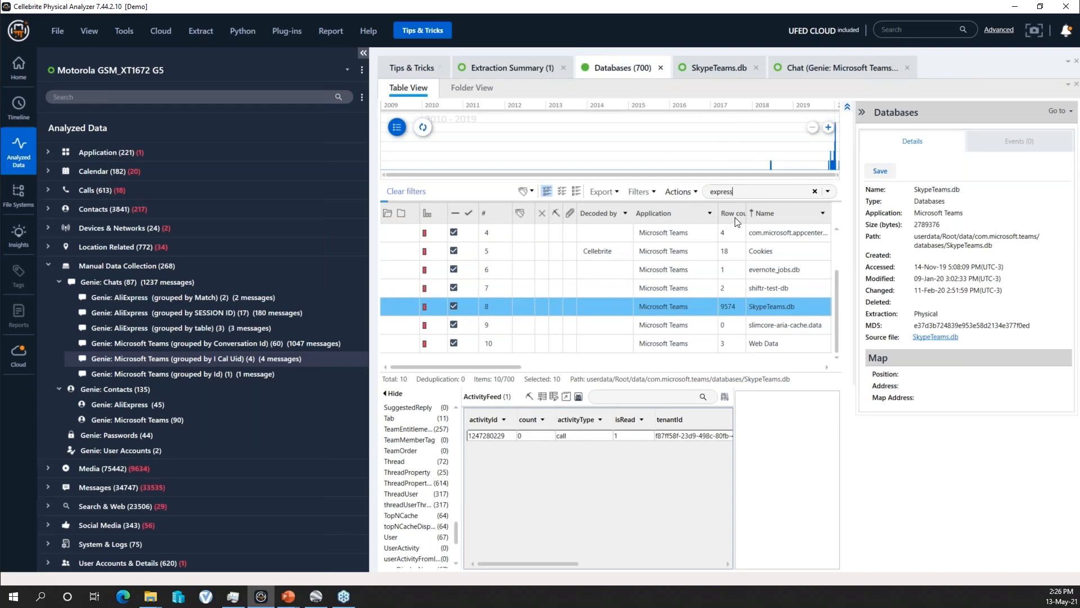
left_click_drag(715, 214, 745, 215)
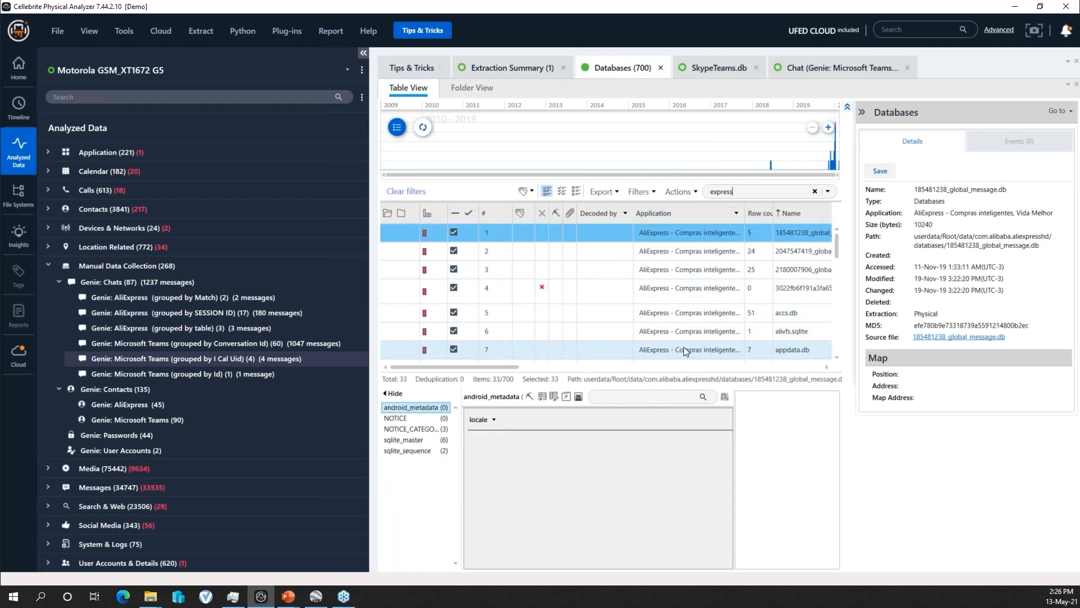
- Check the AppGenie-decoded AliExpress database edge_compute.db, and narrow the data tree to show more columns of the databases list
scroll(771, 335, "down", 3)
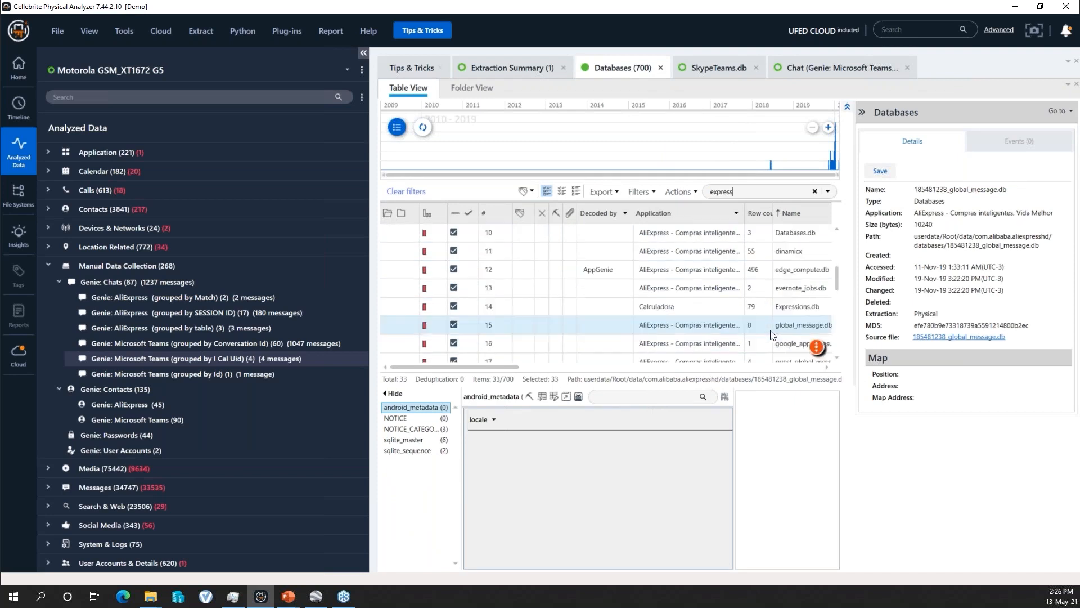
left_click(764, 274)
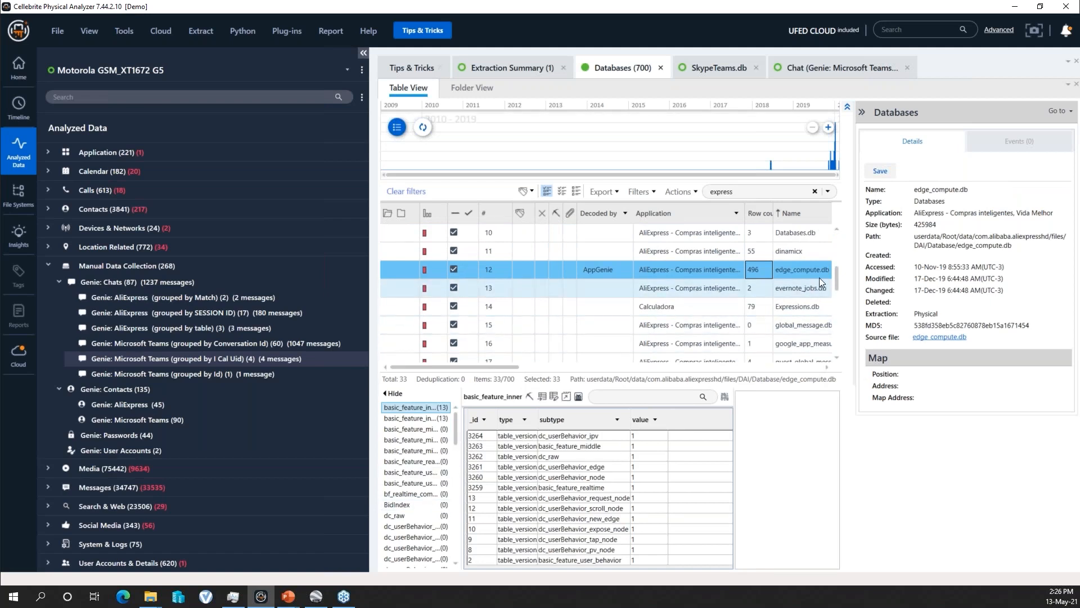
scroll(839, 287, "down", 1)
scroll(836, 298, "down", 1)
scroll(838, 312, "down", 1)
left_click_drag(365, 194, 276, 194)
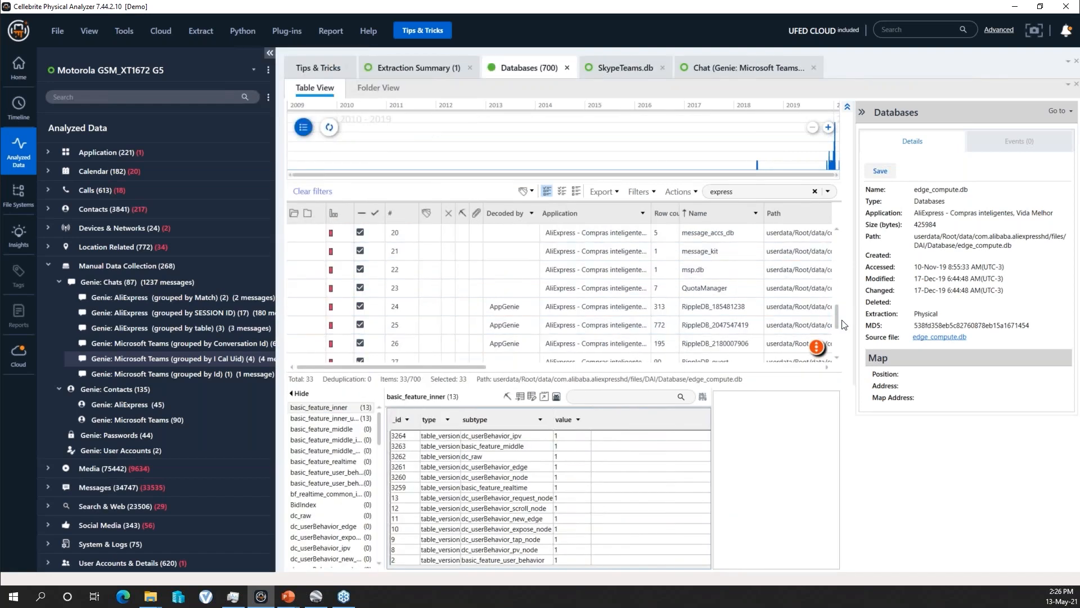
- Open the AppGenie-decoded AliExpress RippleDB database with 772 rows in its own view and display its message table
left_click(668, 332)
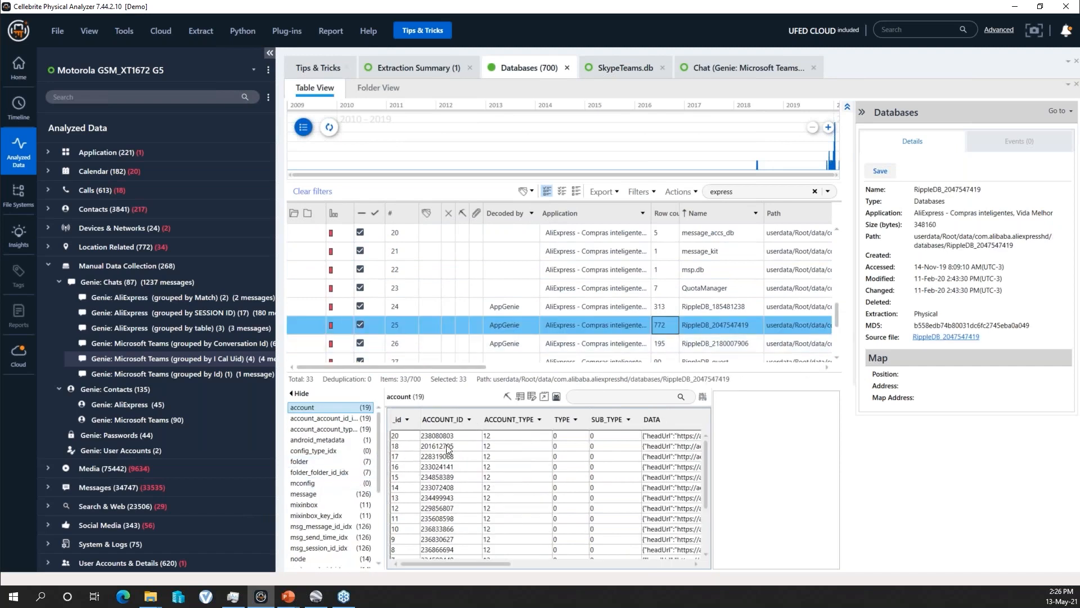
left_click(544, 396)
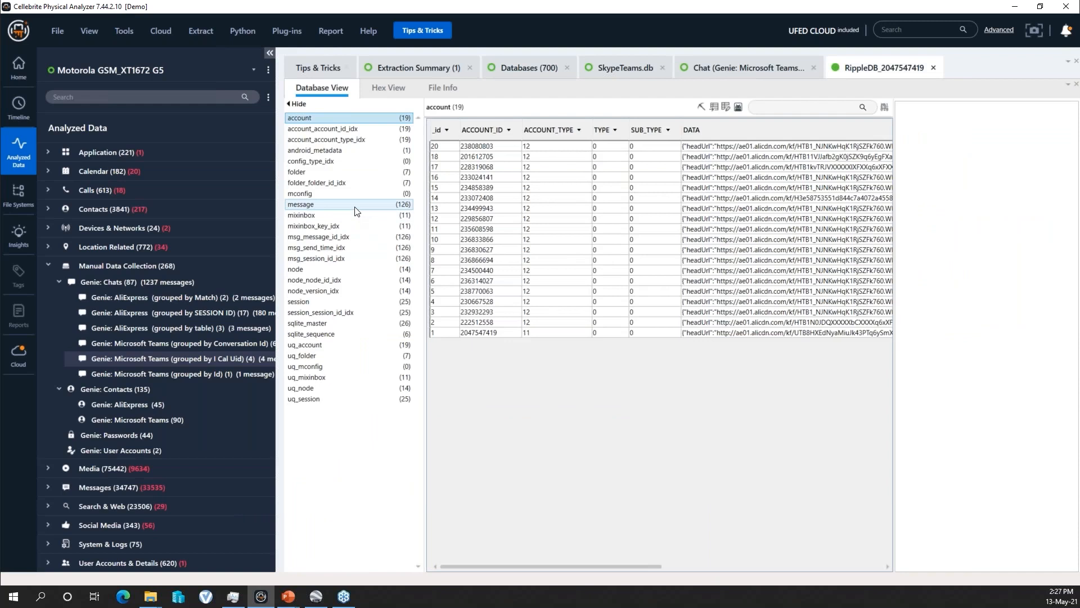
left_click(388, 205)
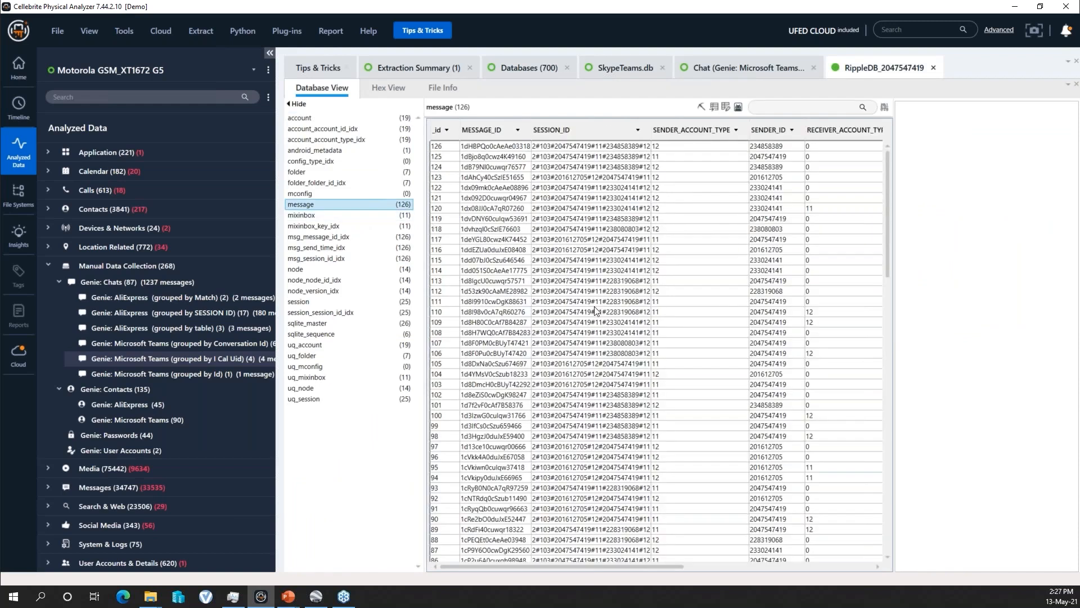
- Bring the message table's SUMMARY column into view and read single entries, including "Why was my order cancelled?" and "is there anything pending?"
left_click_drag(599, 565, 771, 564)
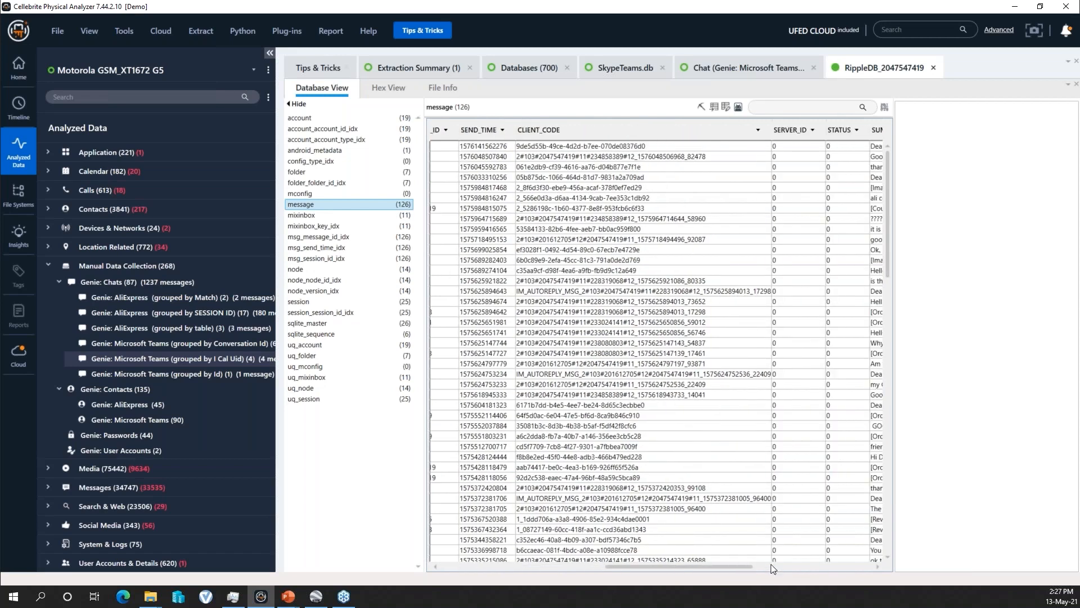
left_click(772, 565)
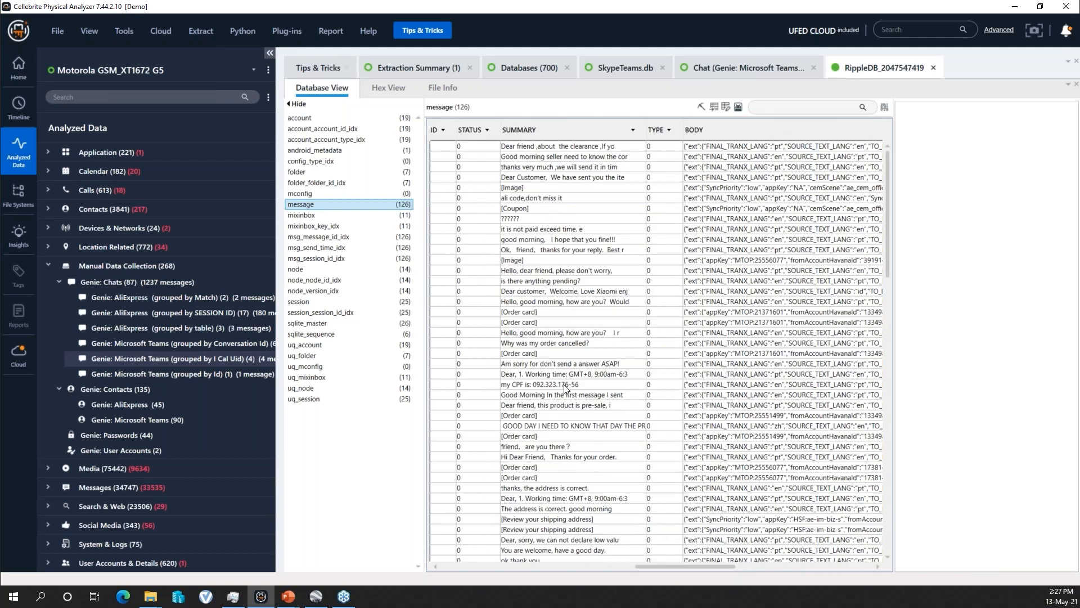
left_click(566, 220)
left_click(570, 291)
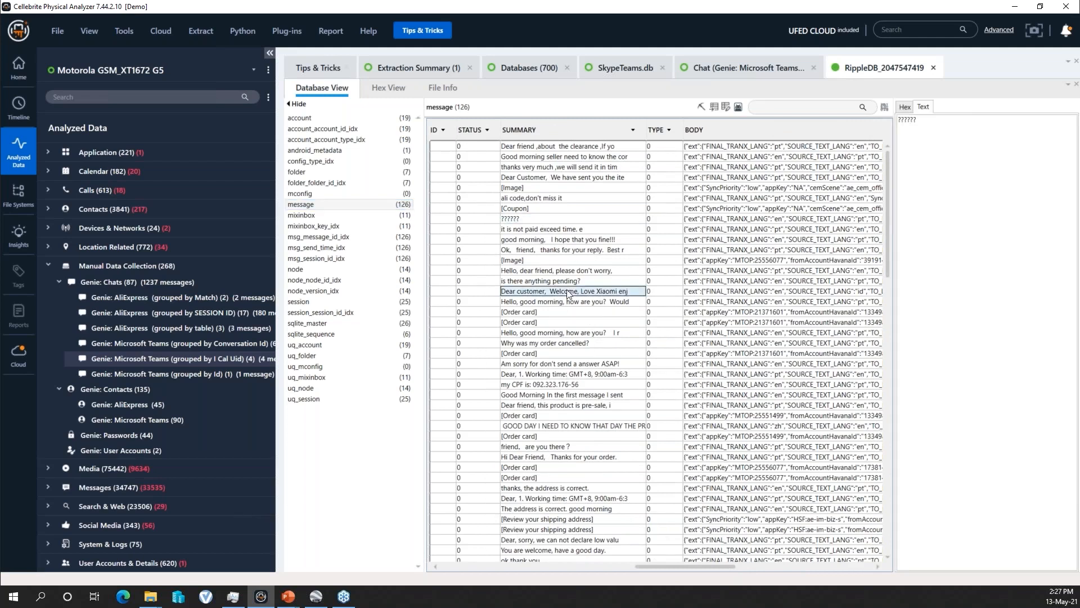
left_click(569, 343)
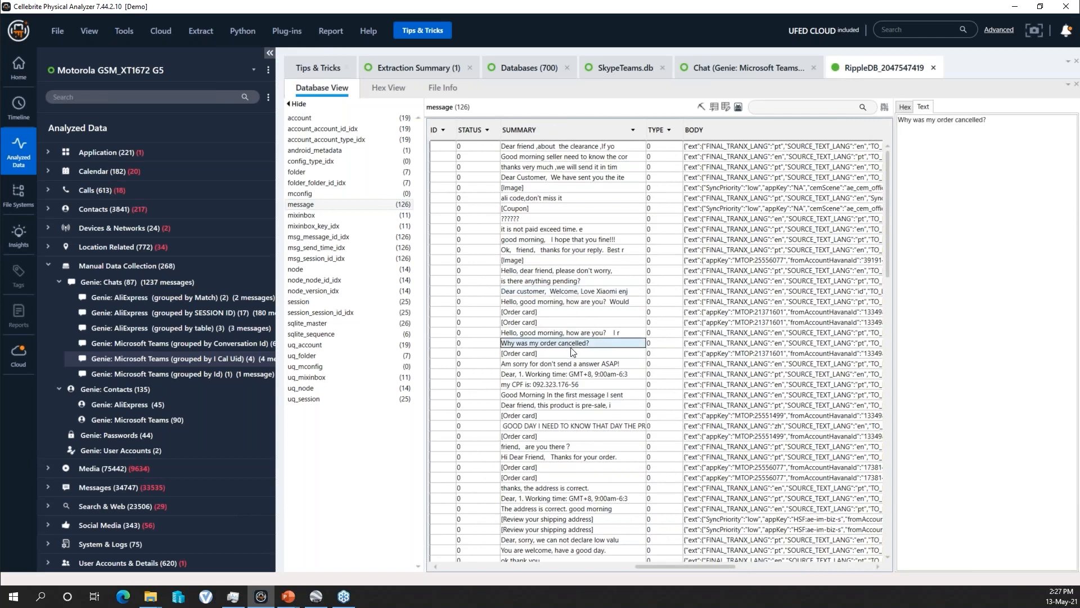
left_click(572, 283)
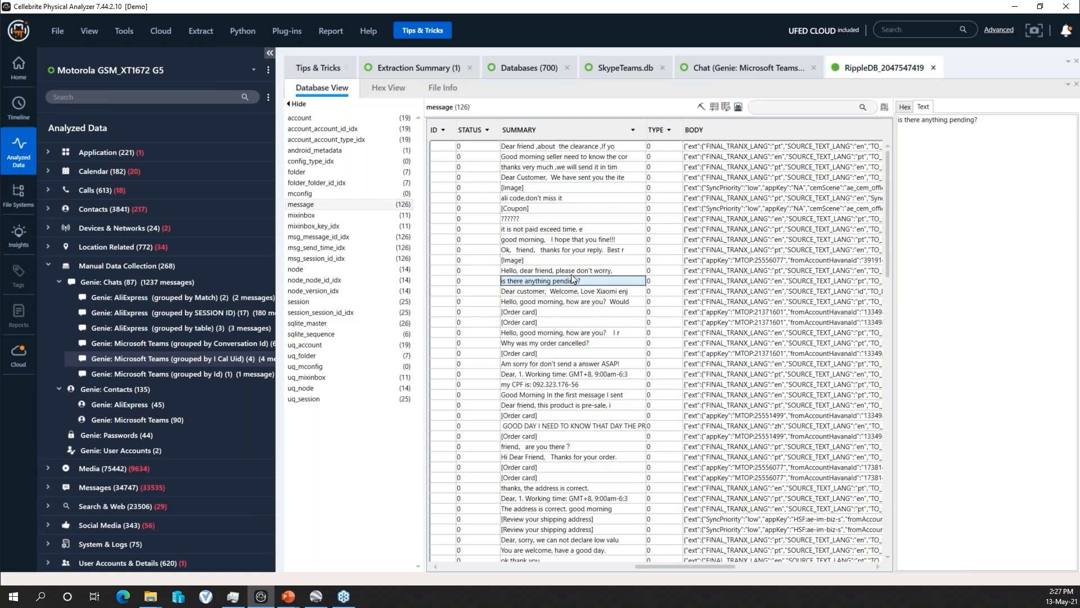
- Read through the SUMMARY entries down to the end of the message table and back to its middle
scroll(584, 429, "down", 3)
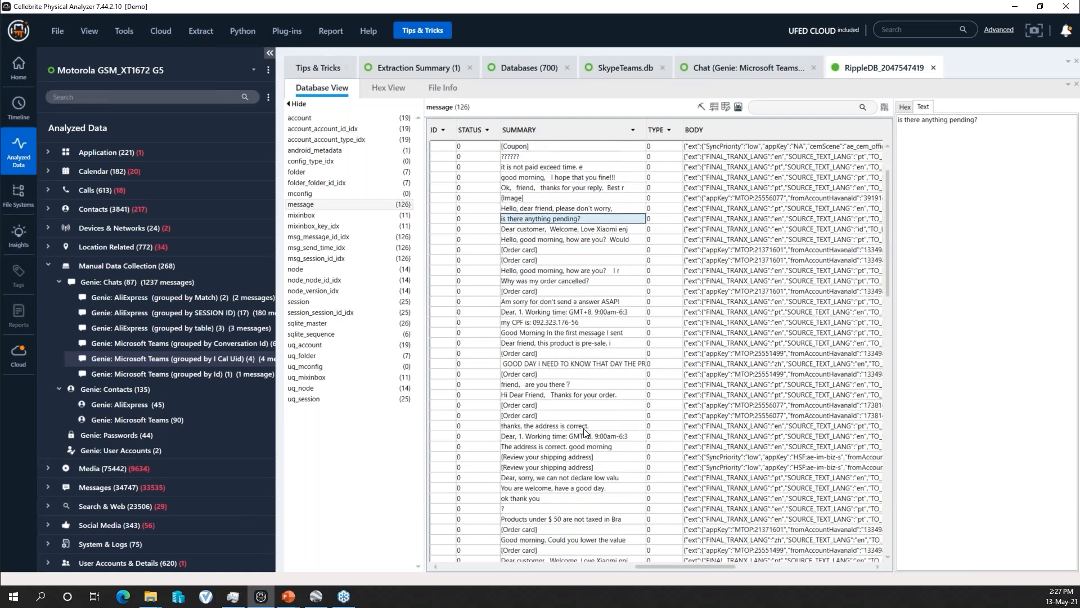
scroll(584, 432, "down", 8)
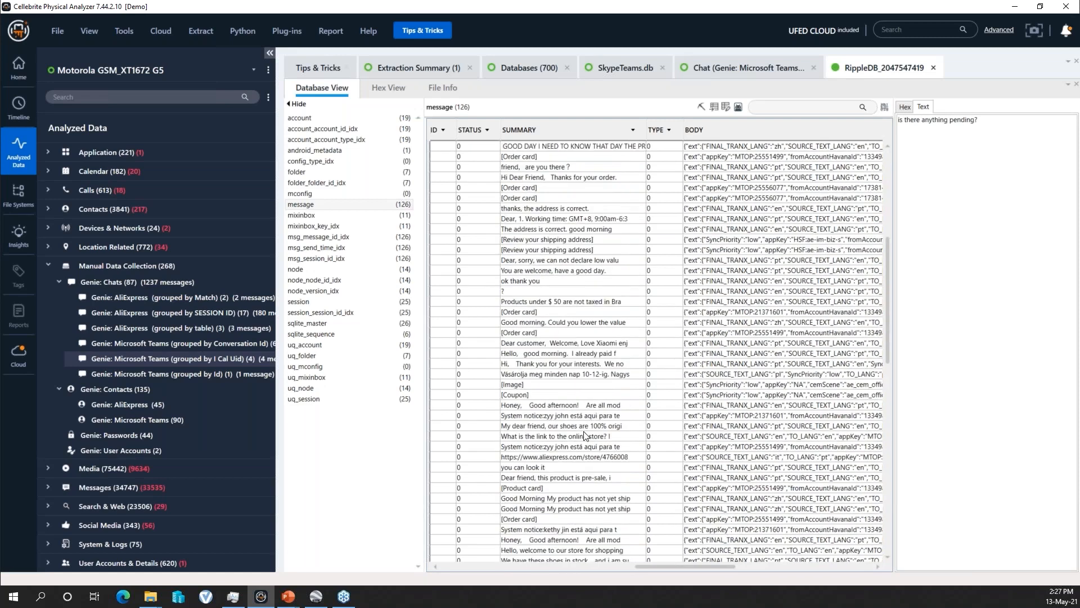
scroll(585, 437, "down", 3)
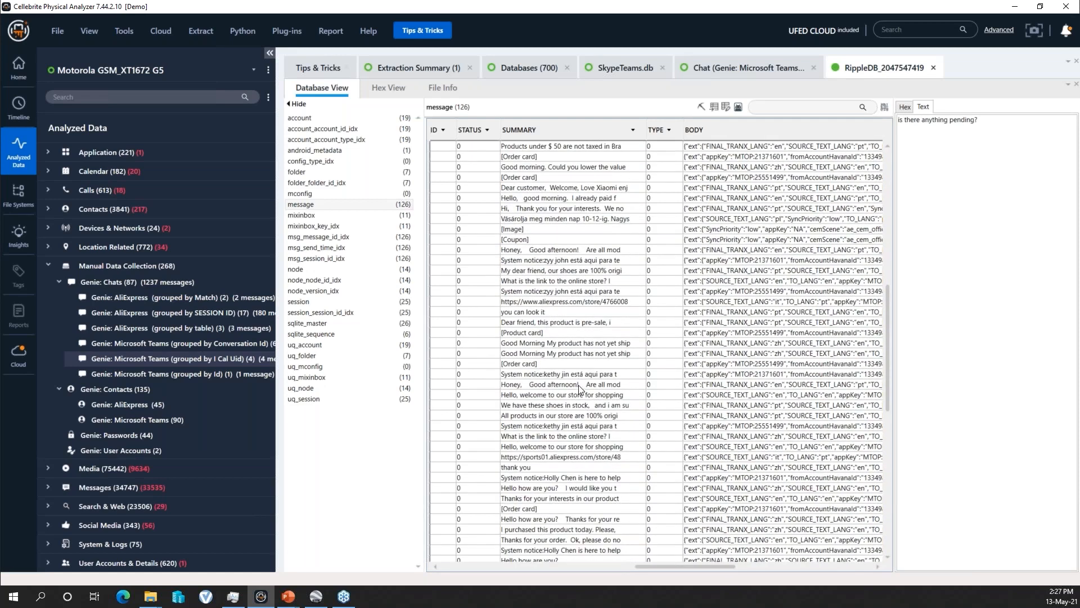
scroll(585, 439, "down", 5)
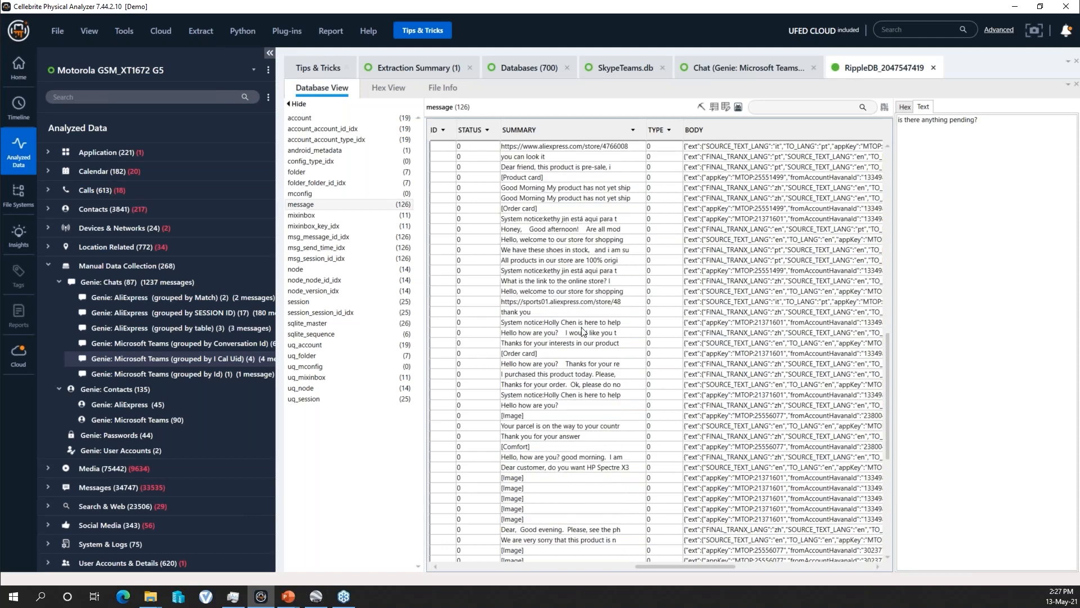
scroll(578, 457, "down", 2)
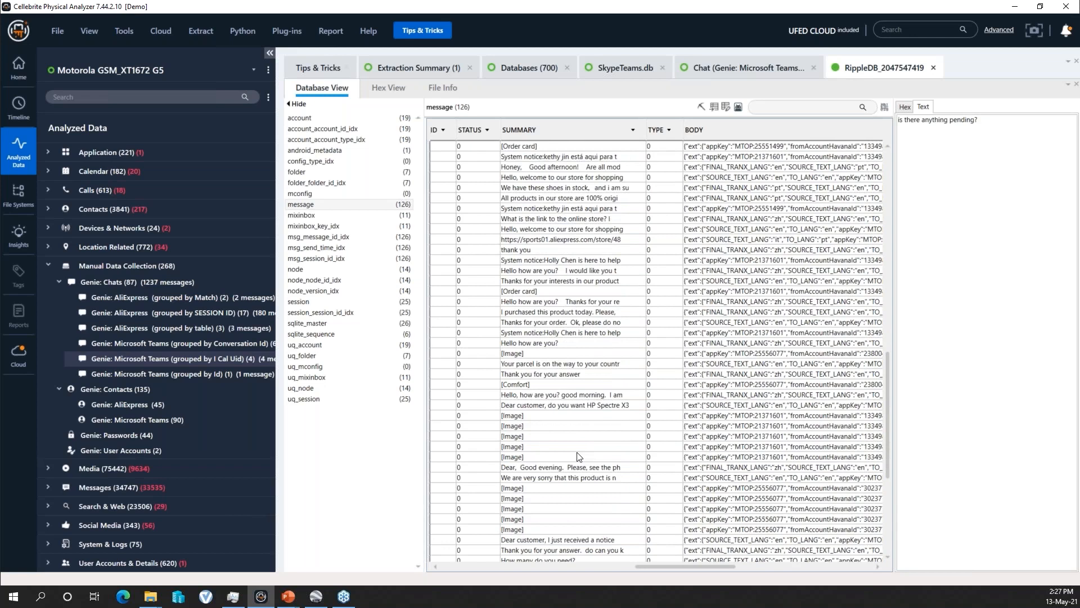
scroll(578, 457, "down", 8)
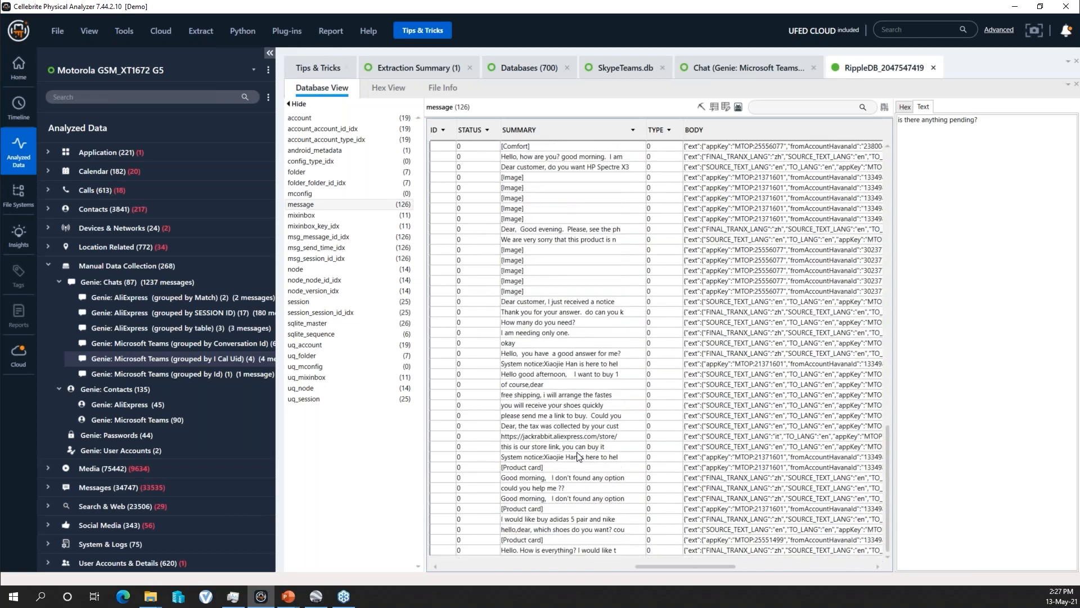
scroll(578, 457, "up", 8)
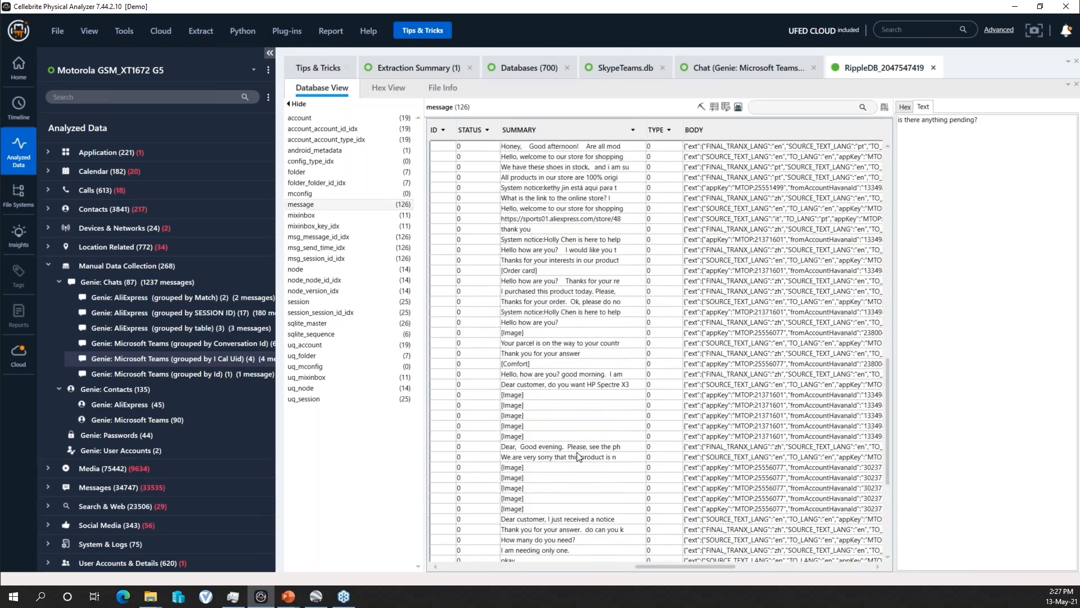
scroll(578, 457, "up", 5)
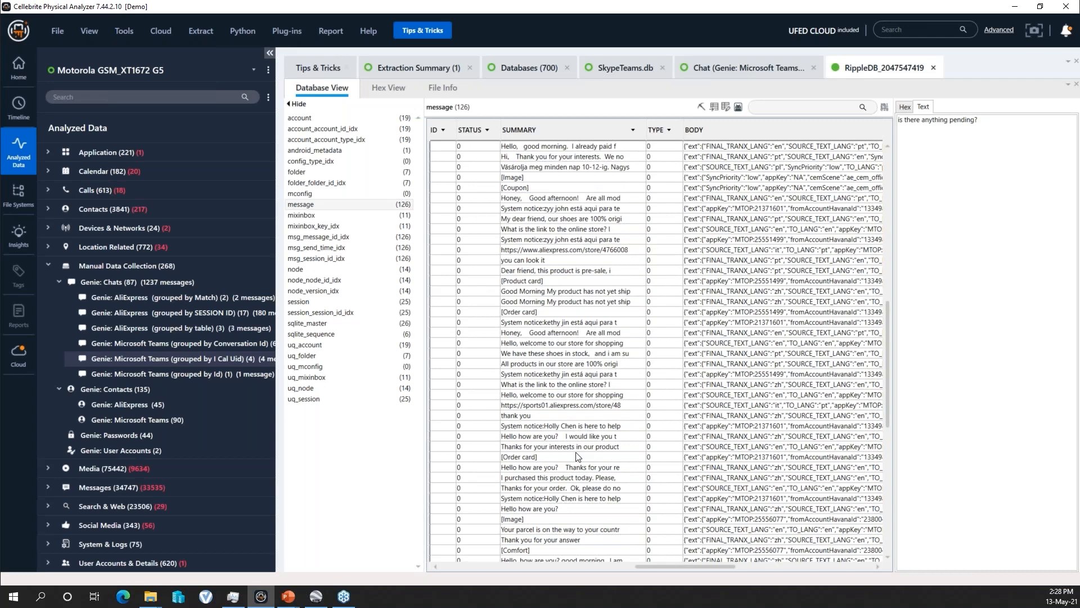
- Inspect the full text of a "System notice" entry and of the second "Good Morning My product has not yet ship" entry
left_click(568, 211)
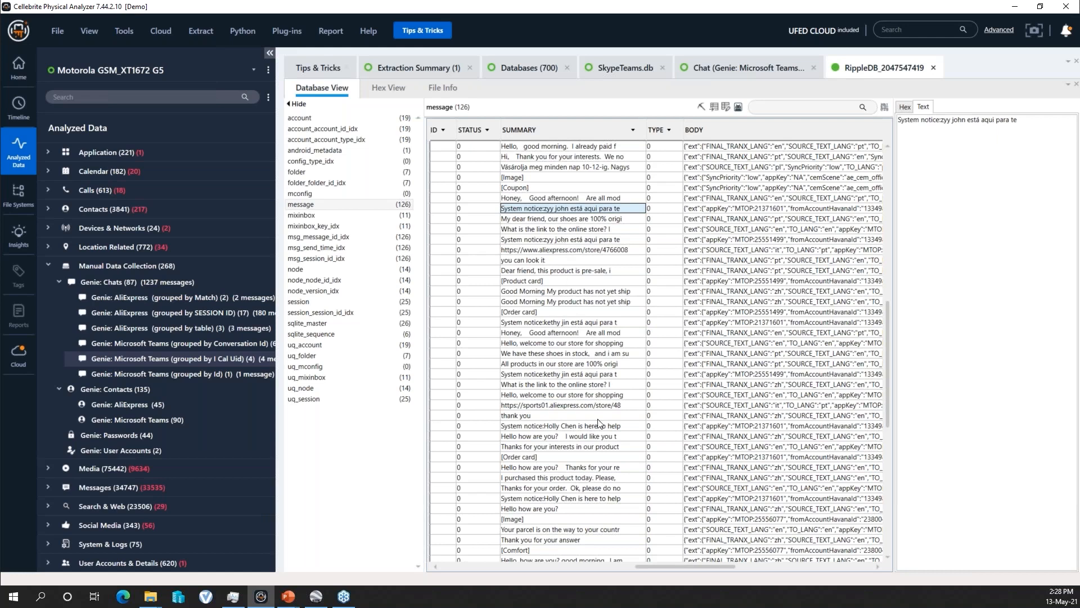
scroll(593, 473, "down", 5)
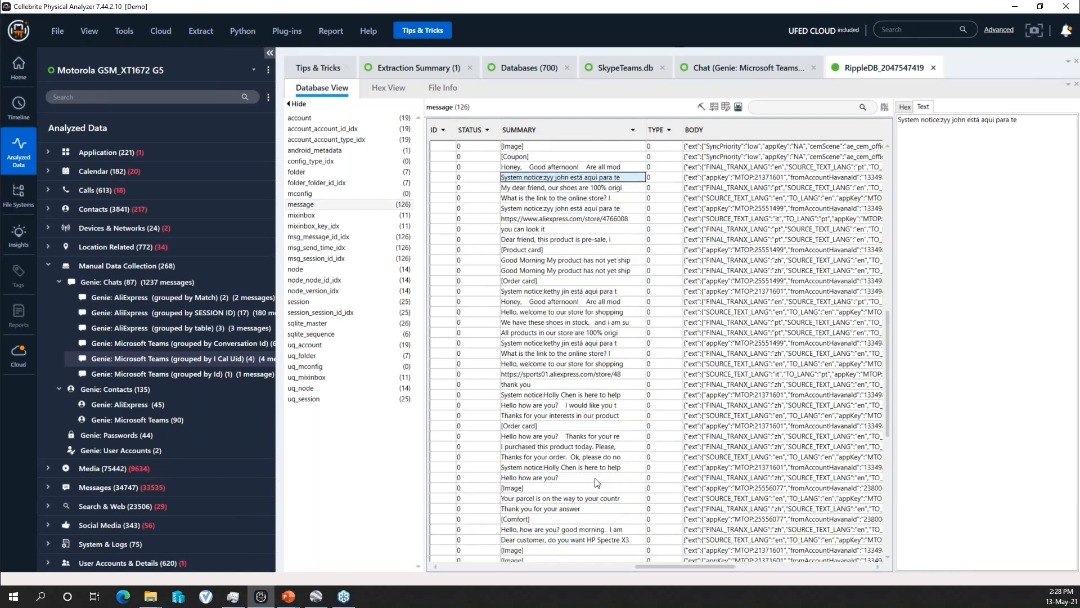
scroll(596, 394, "up", 6)
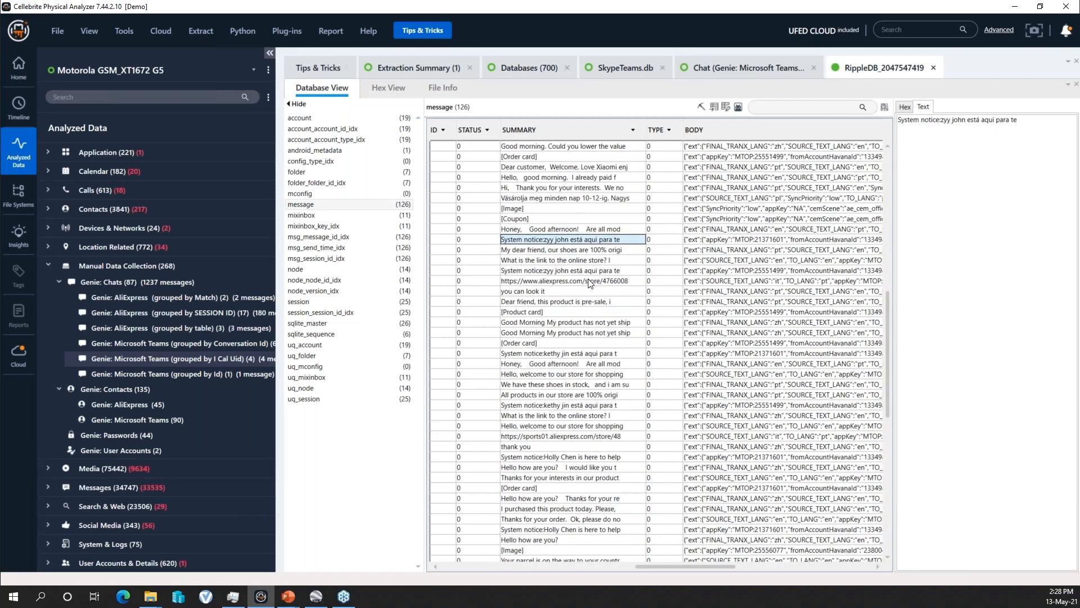
left_click(585, 331)
scroll(584, 360, "down", 5)
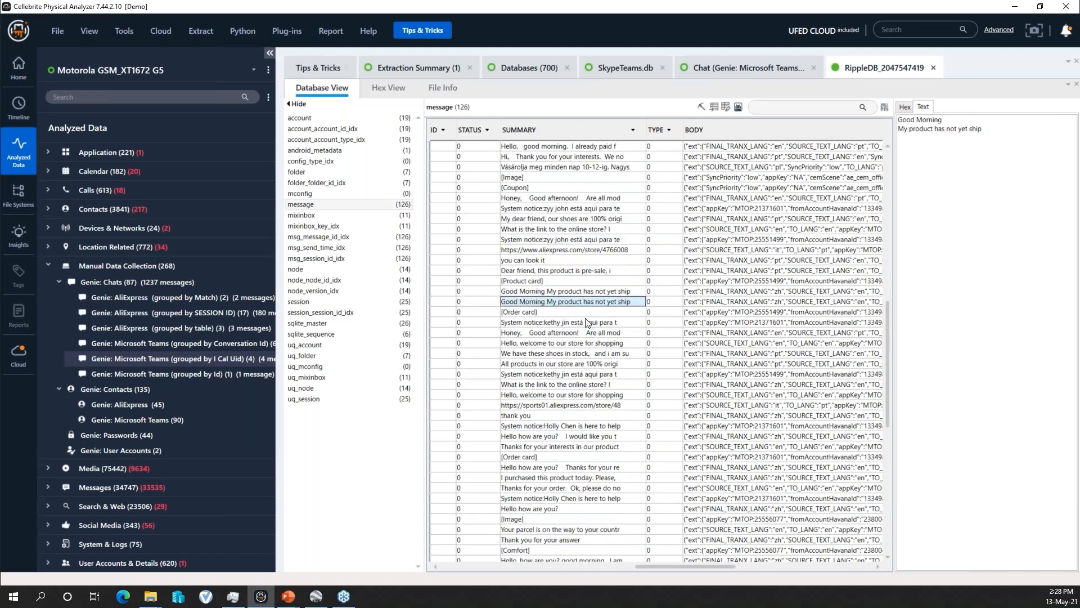
scroll(584, 366, "down", 1)
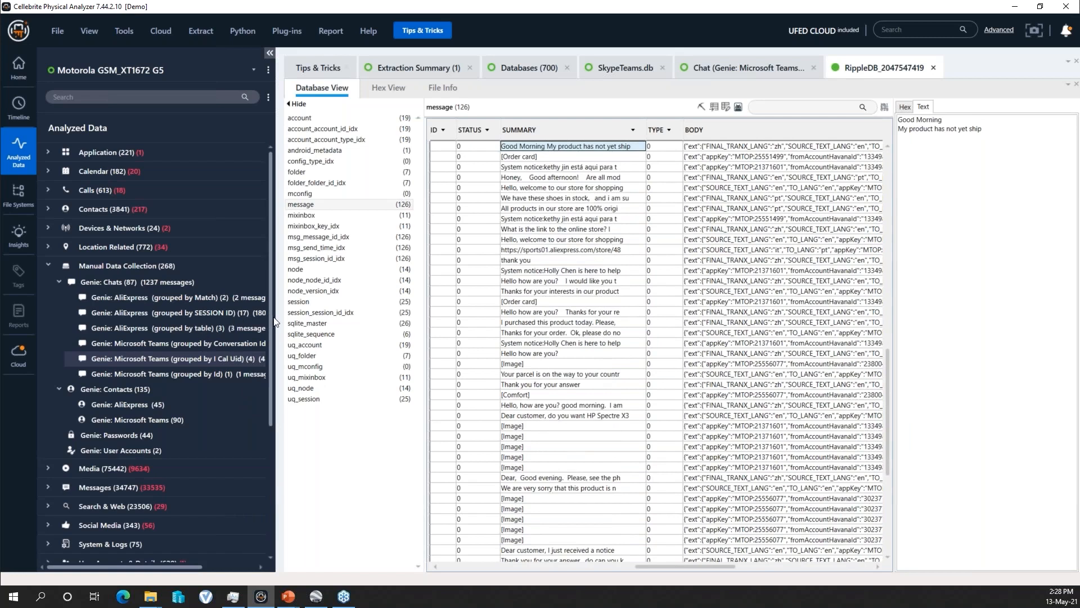
- Widen the data tree and open the Genie AliExpress chats grouped by SESSION ID, declining the translation offer
left_click_drag(275, 321, 325, 321)
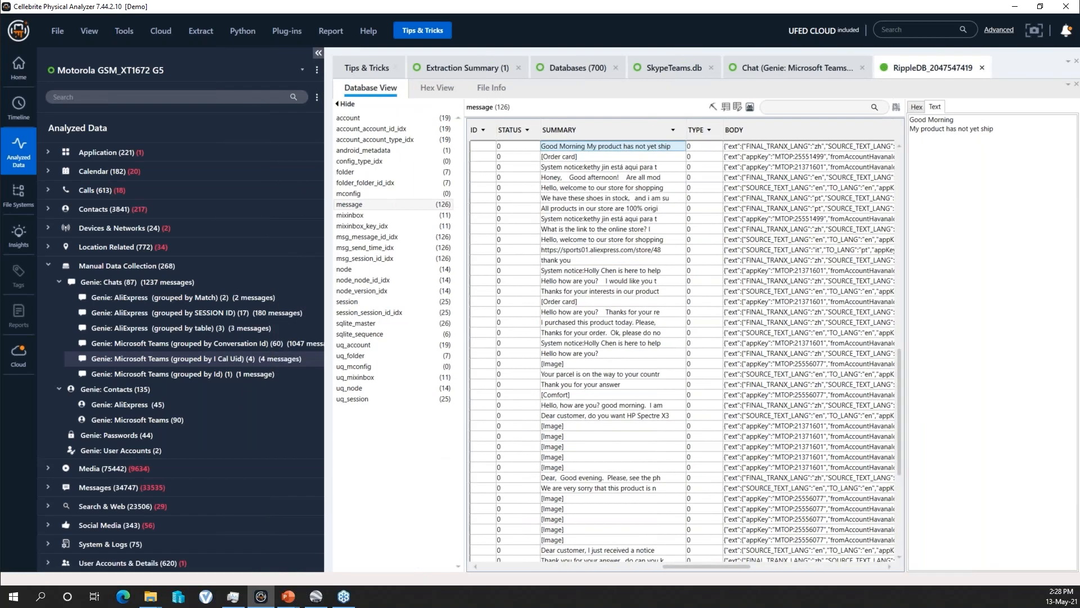
left_click(245, 311)
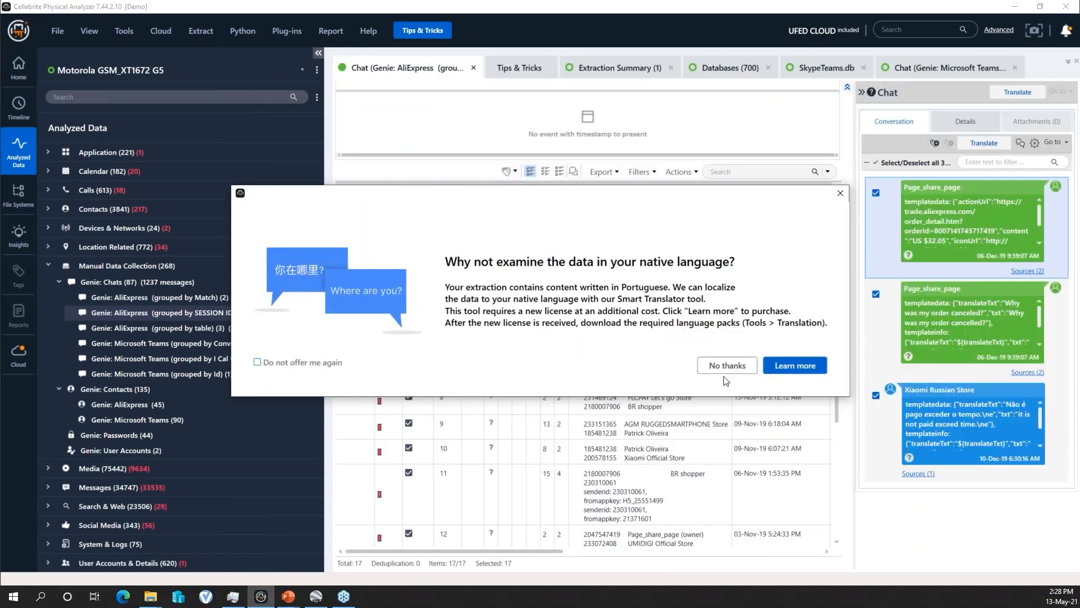
left_click(727, 365)
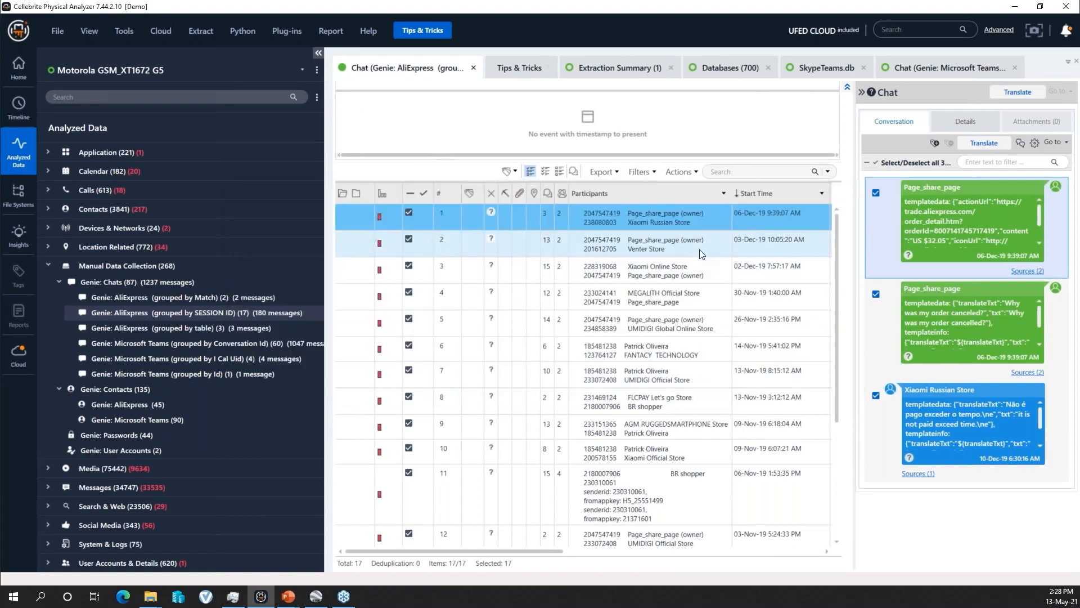
- Open AliExpress chat 3 with Xiaomi Online Store and read the contents of its individual messages
left_click(689, 269)
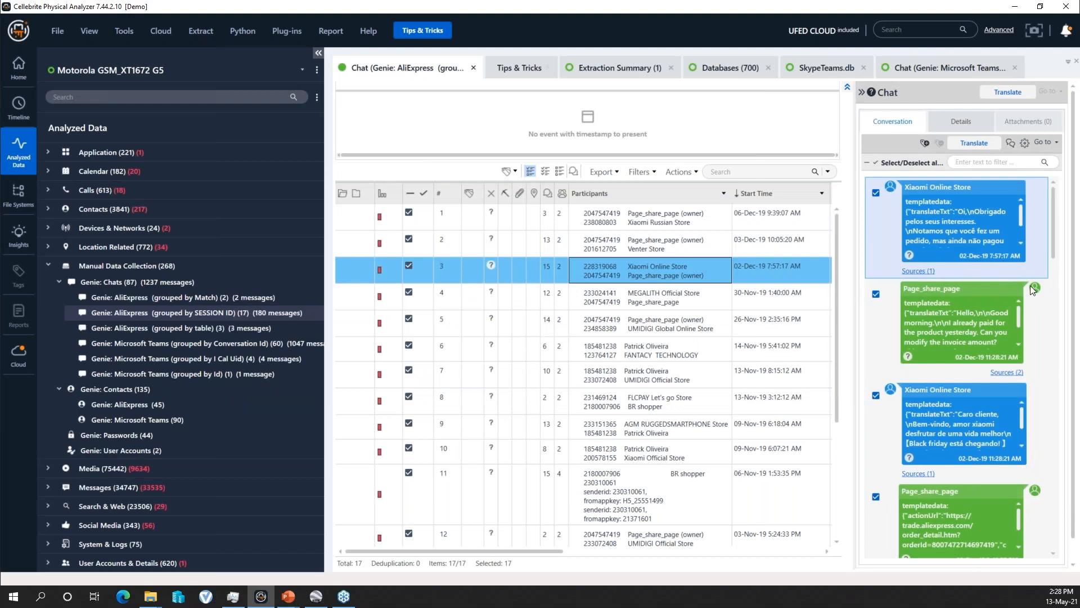
left_click_drag(1055, 242, 1055, 272)
scroll(1023, 316, "down", 3)
scroll(1023, 317, "up", 3)
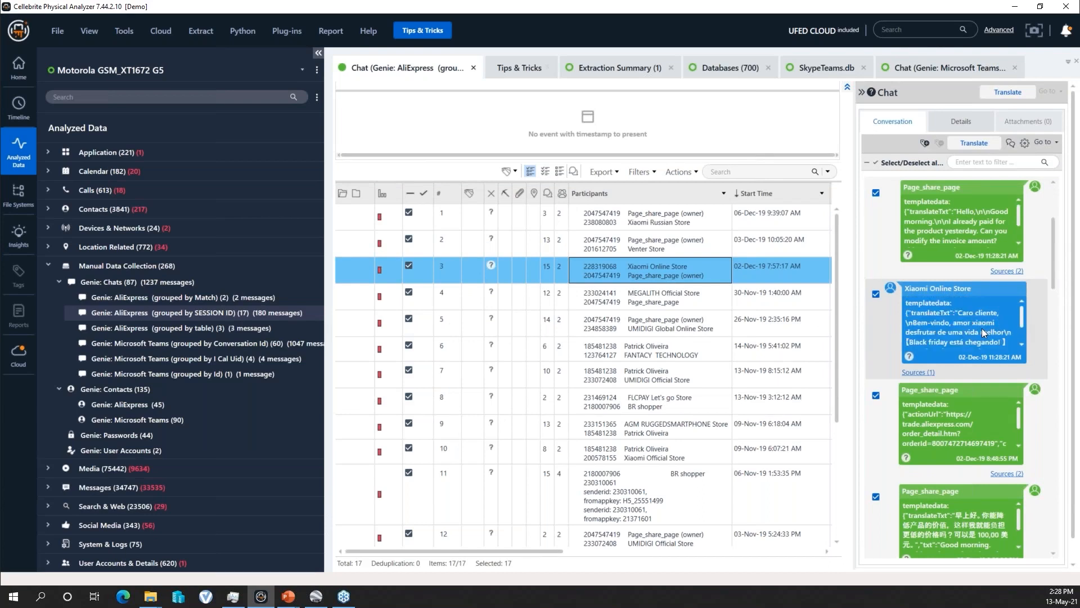
scroll(1022, 316, "down", 5)
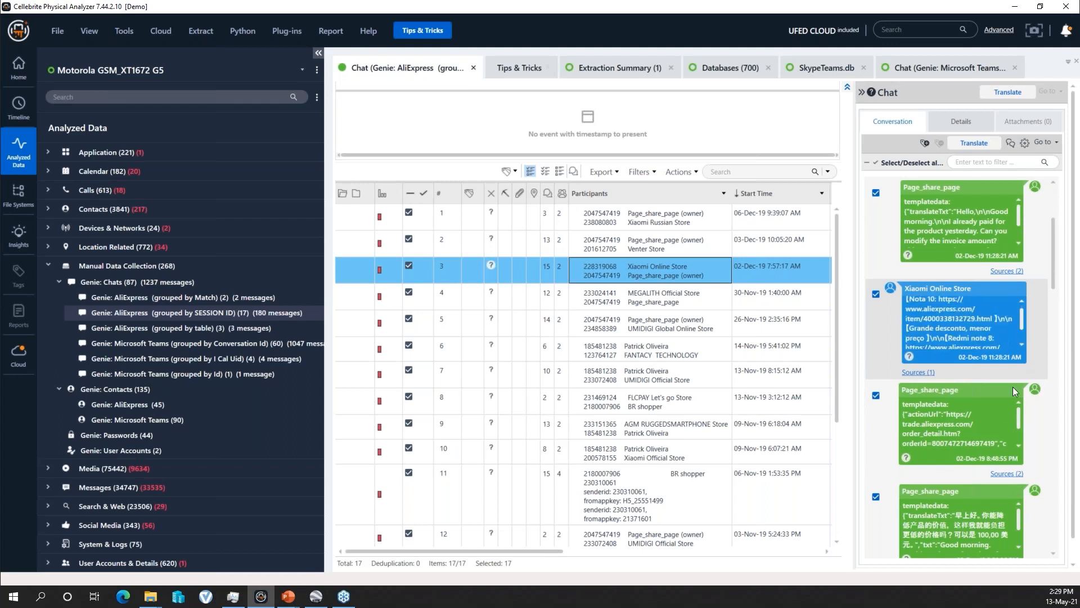
scroll(1018, 417, "down", 5)
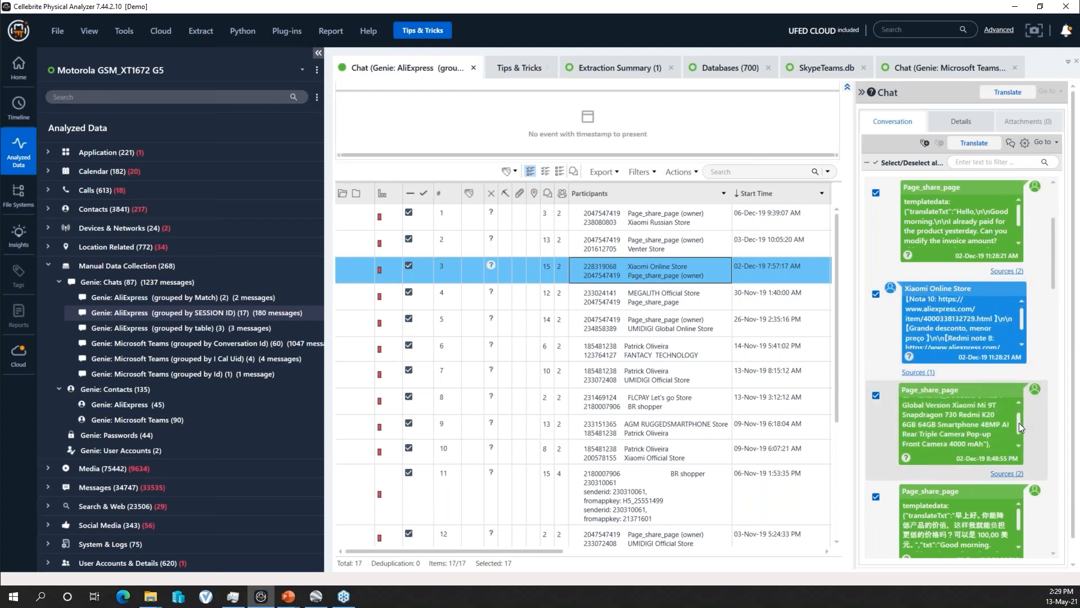
scroll(1016, 436, "down", 4)
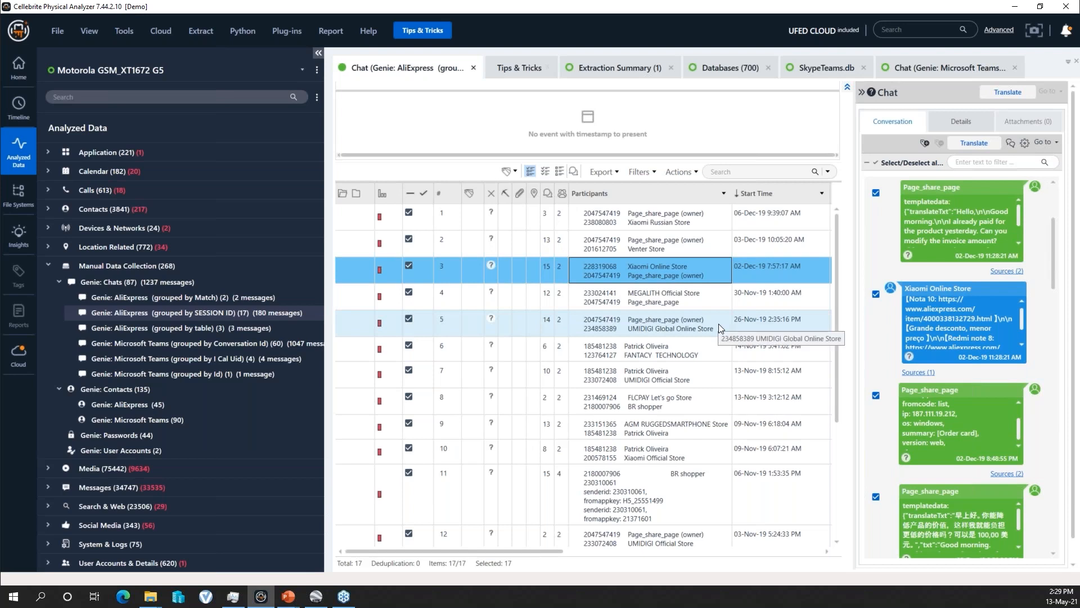
- View AliExpress chats 4, 7 and 12 with MEGALITH Official Store and UMIDIGI Official Store in a wider conversation pane
left_click(683, 296)
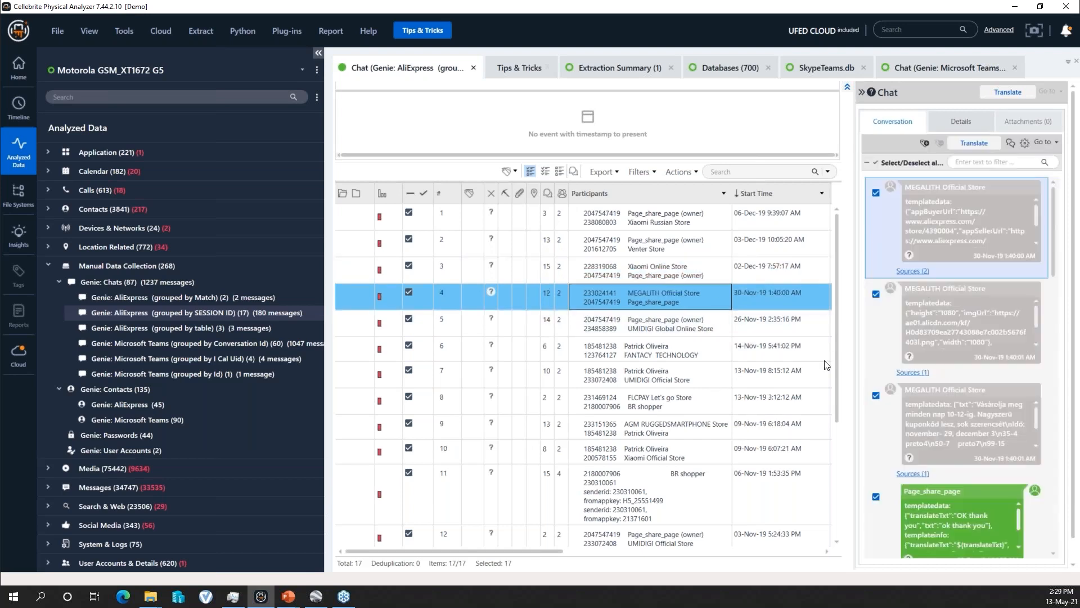
left_click_drag(849, 358, 805, 363)
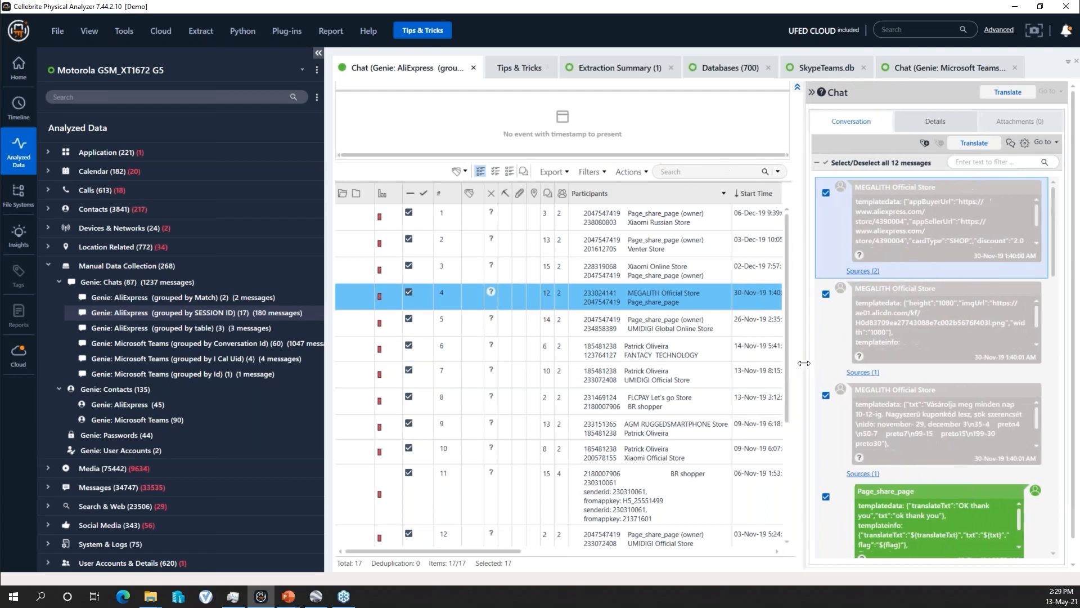
left_click(656, 379)
scroll(661, 417, "down", 1)
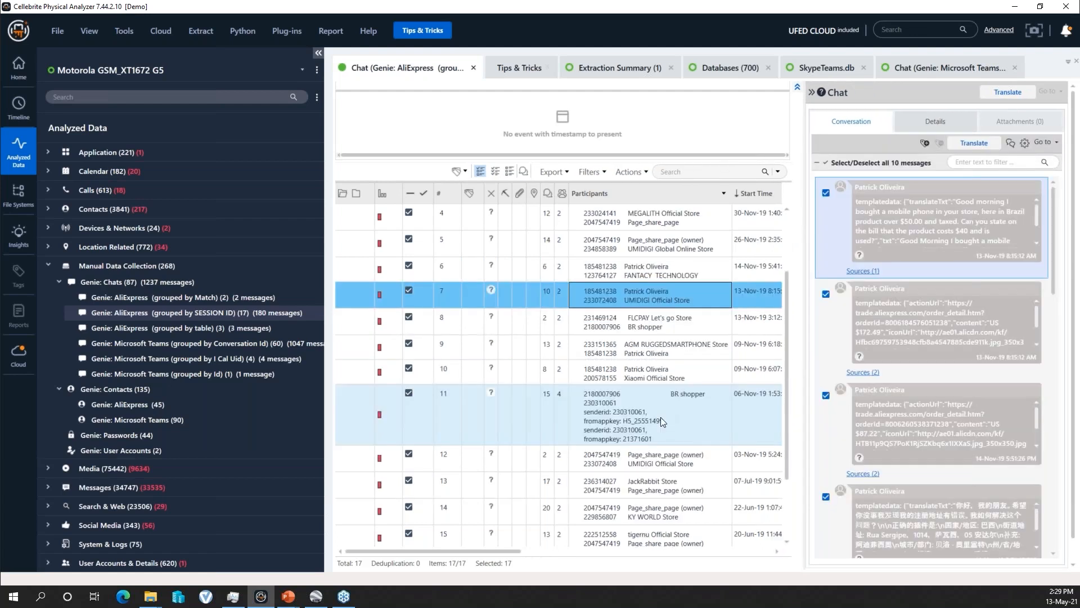
scroll(663, 445, "down", 1)
left_click(657, 381)
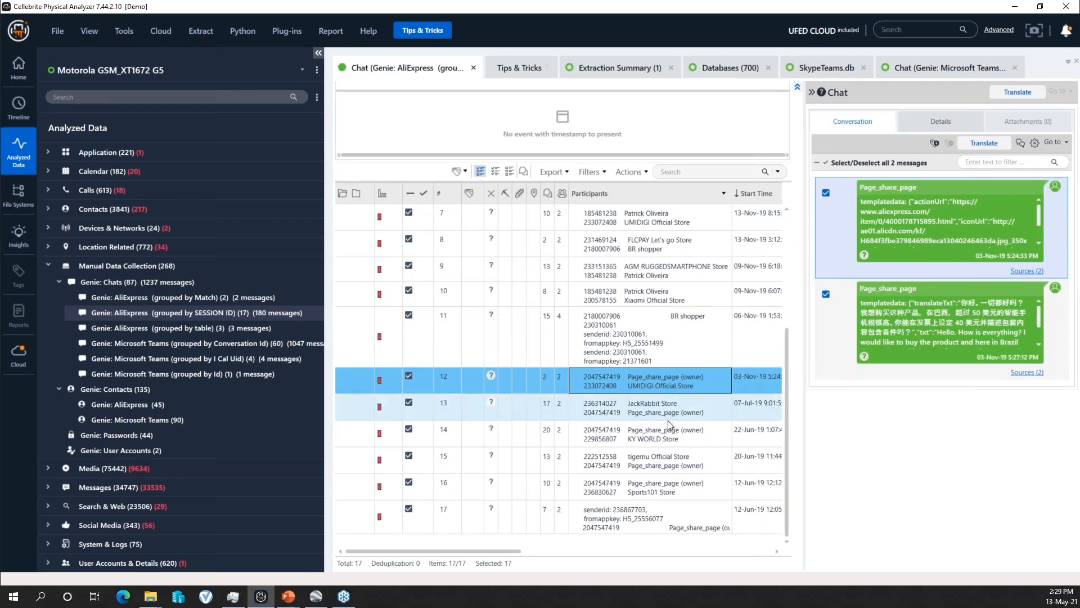
- Compare the conversations of AliExpress chats 13, 14 and 15 with JackRabbit Store, KY WORLD Store and tigernu Official Store
left_click(667, 440)
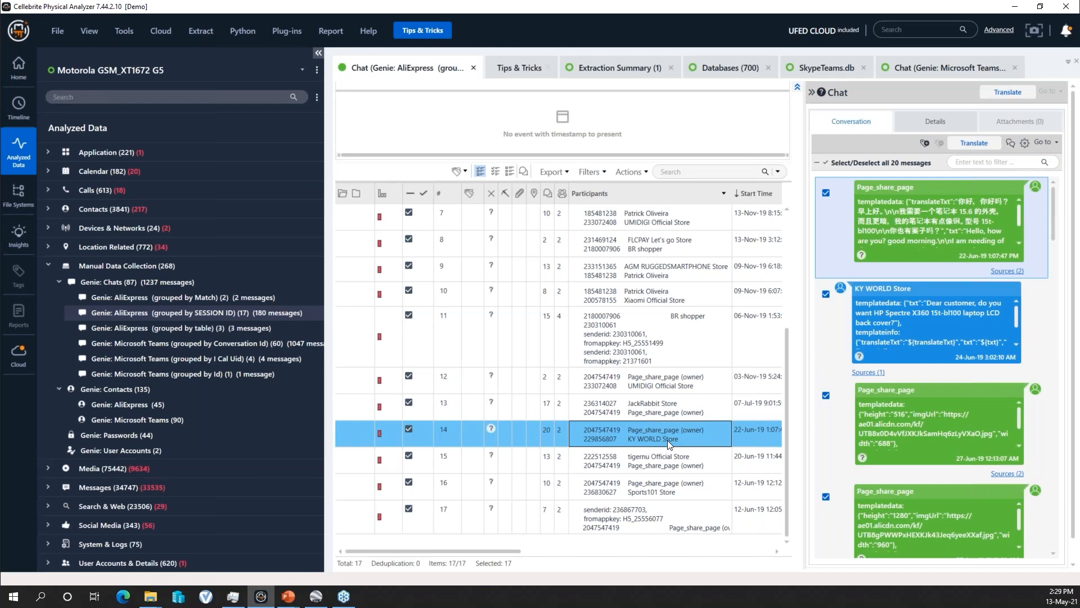
left_click(677, 462)
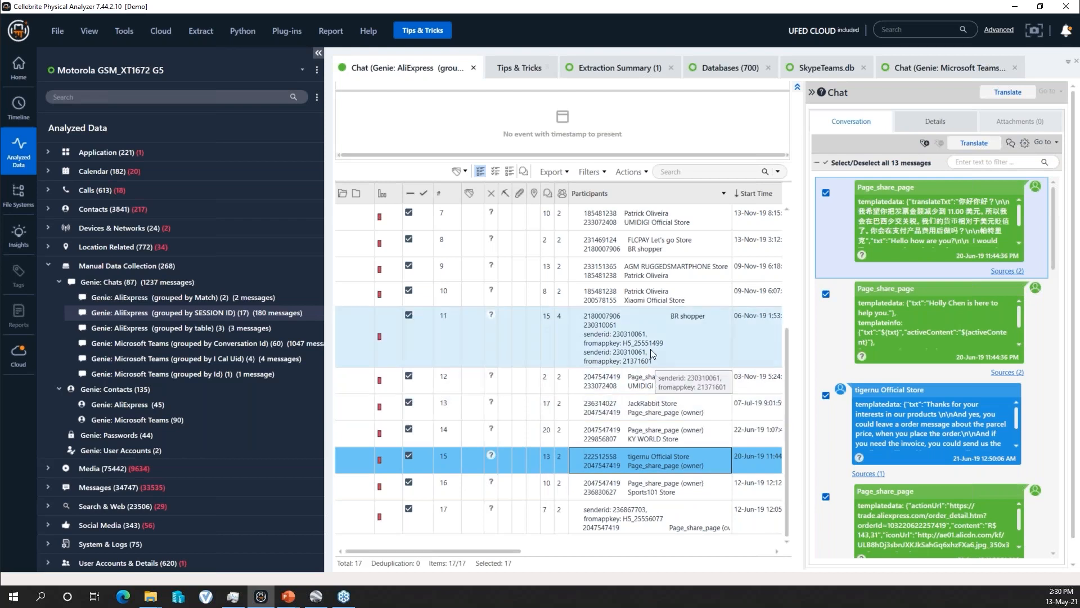
left_click(668, 414)
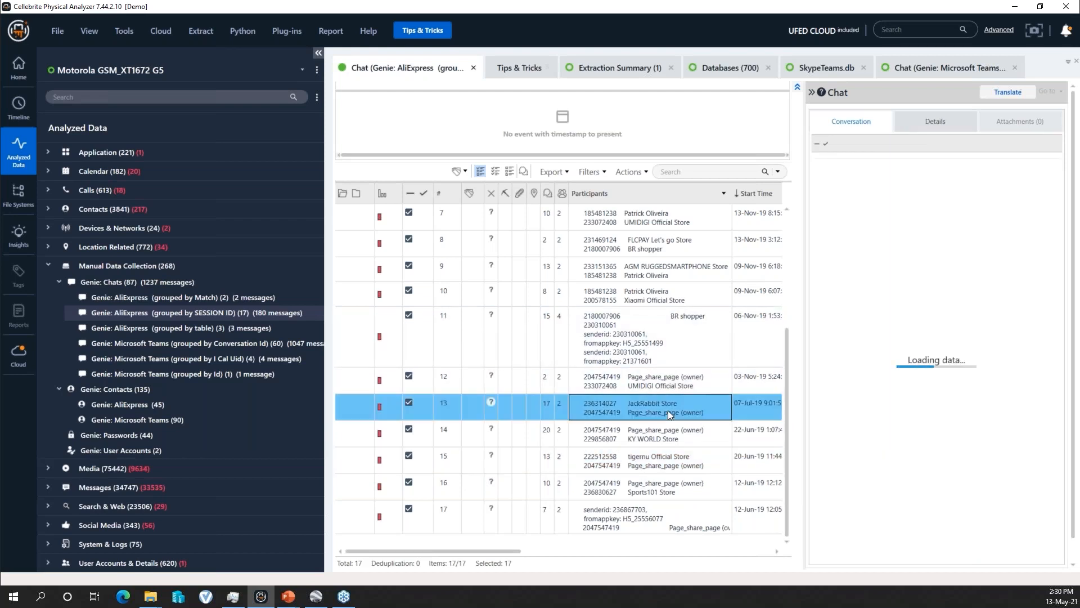
left_click(669, 435)
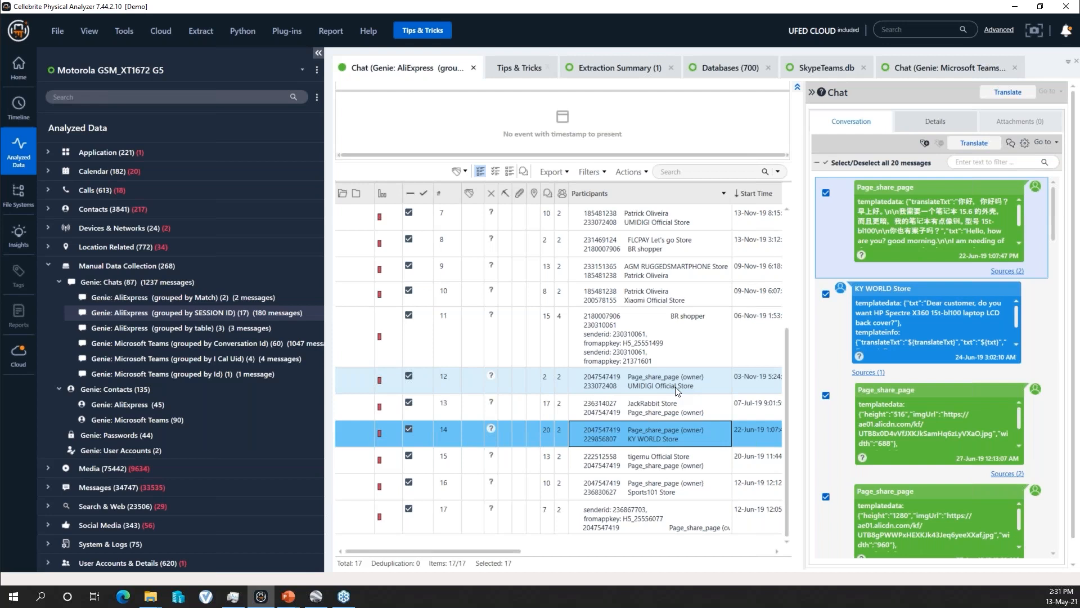
left_click(644, 464)
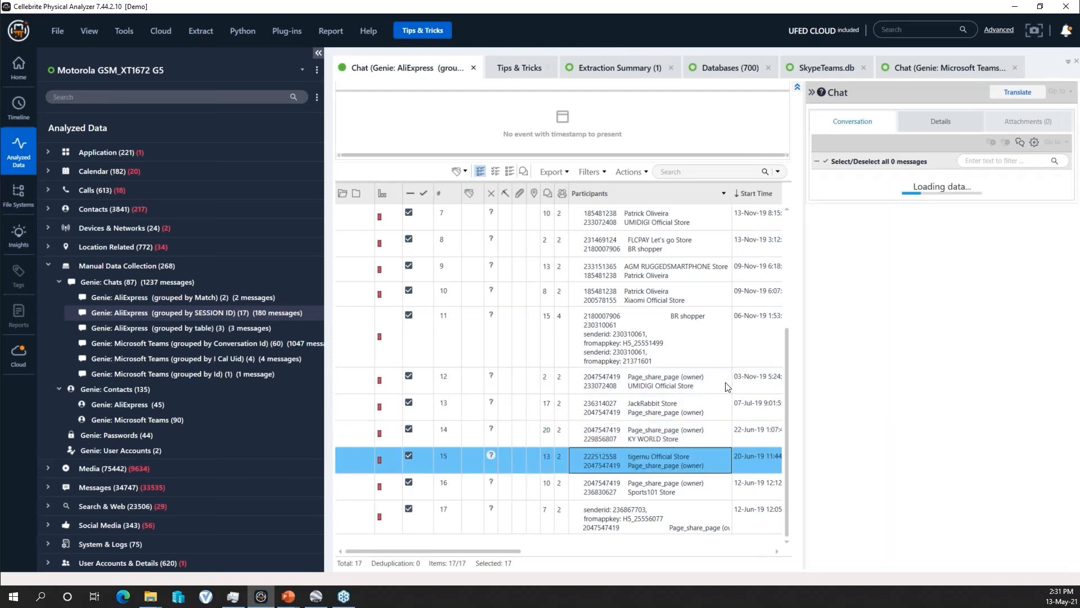
- Return to AliExpress chat 4 with MEGALITH Official Store and dismiss the translation error
scroll(709, 422, "up", 3)
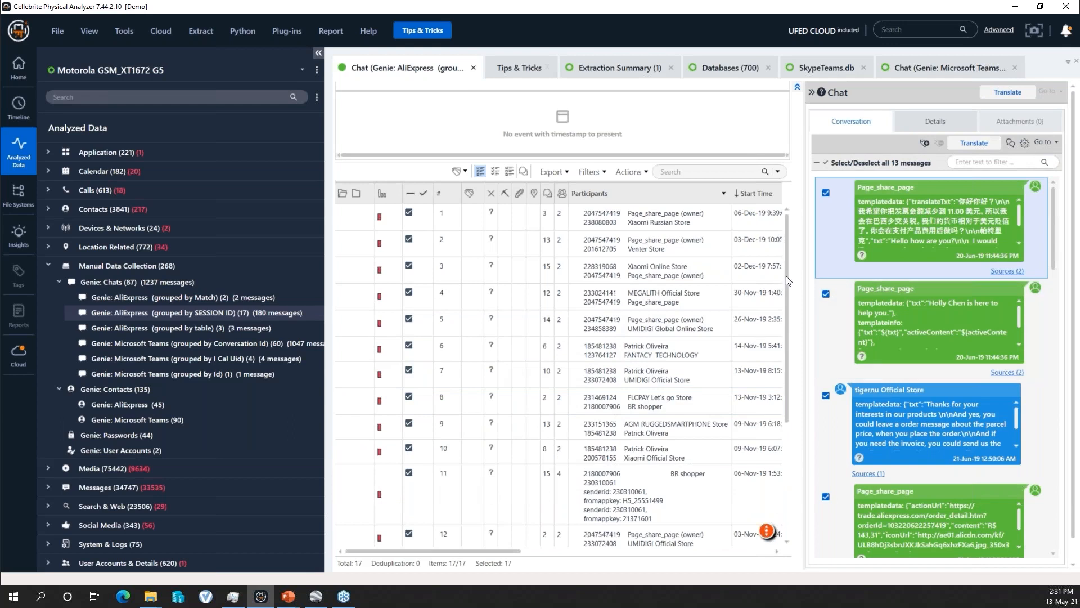
left_click_drag(786, 274, 795, 326)
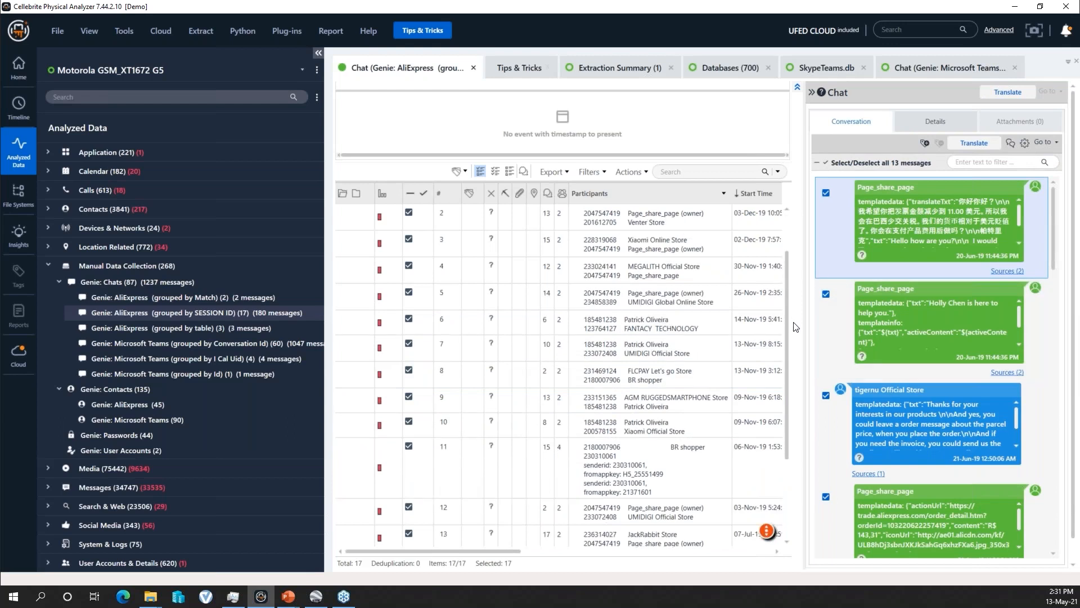
left_click(695, 285)
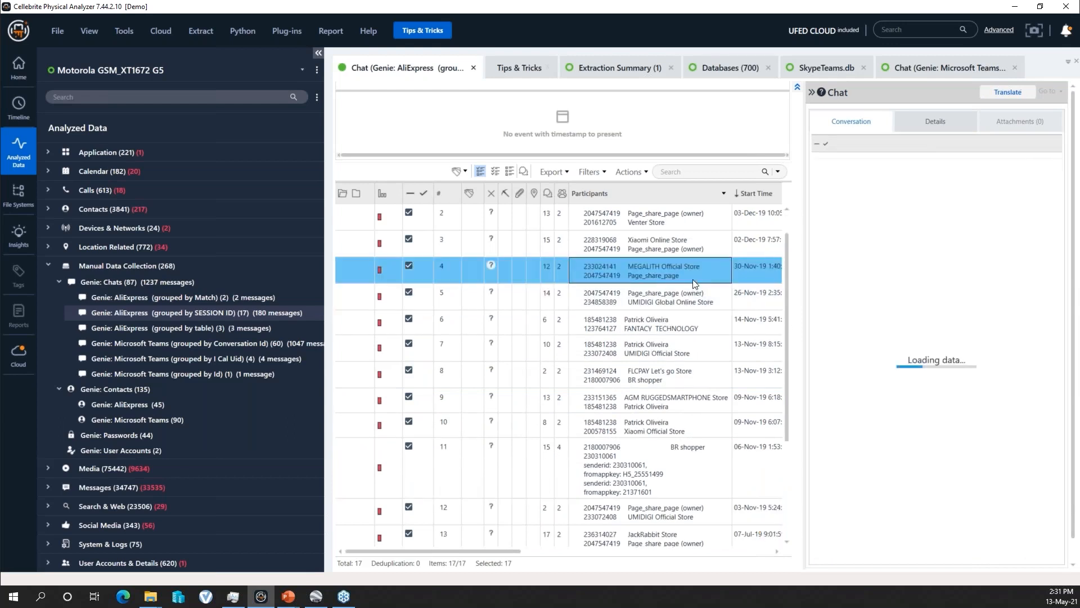
left_click_drag(787, 251, 787, 230)
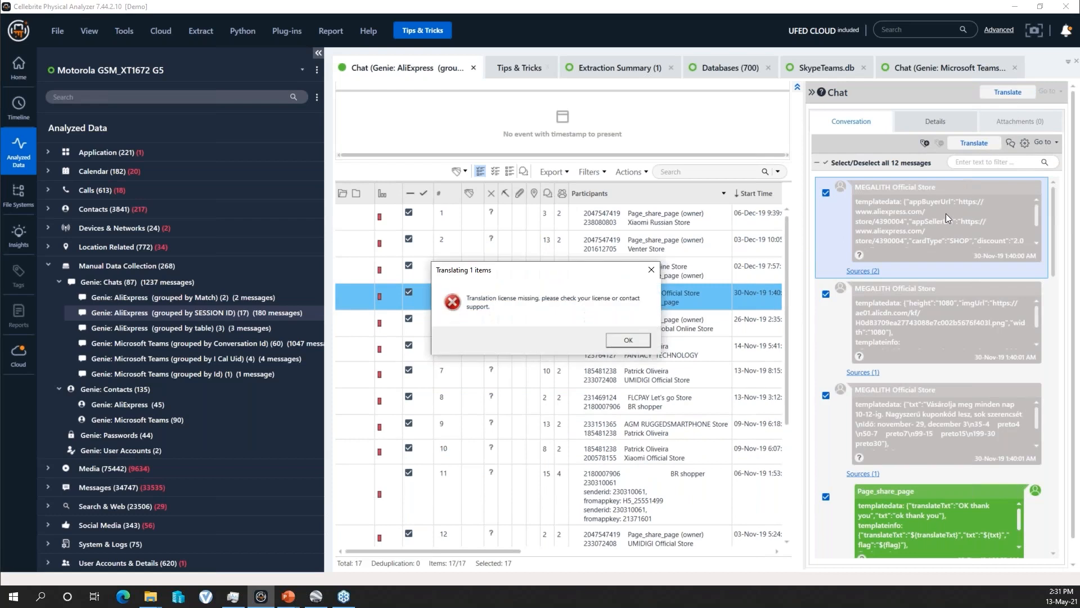
left_click(631, 340)
- Reopen AliExpress chat 3 with Xiaomi Online Store in a narrower conversation pane and read further into its messages
left_click(673, 265)
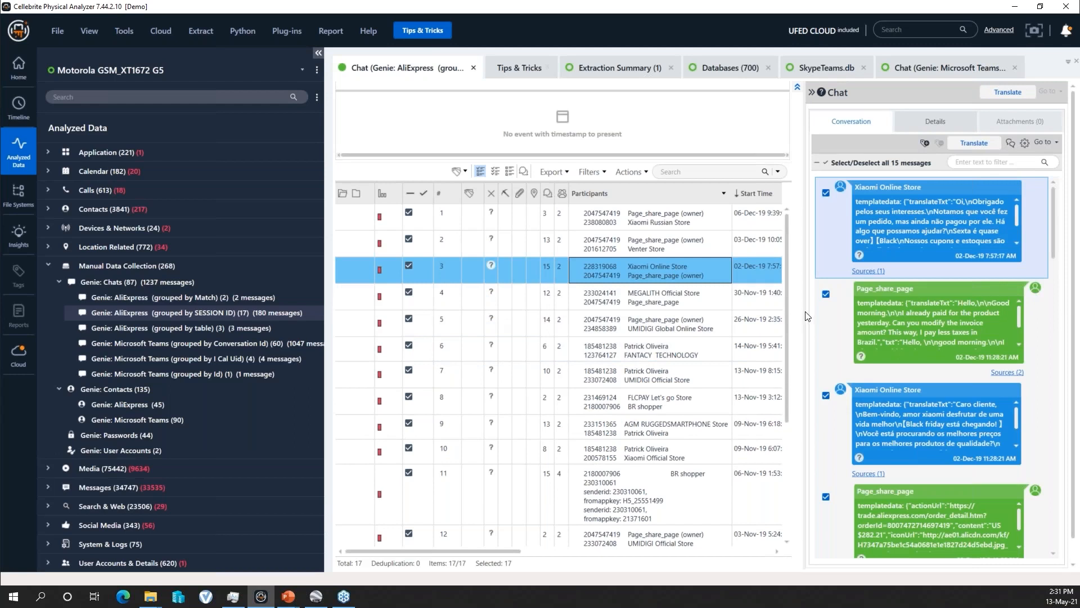
left_click_drag(805, 312, 840, 312)
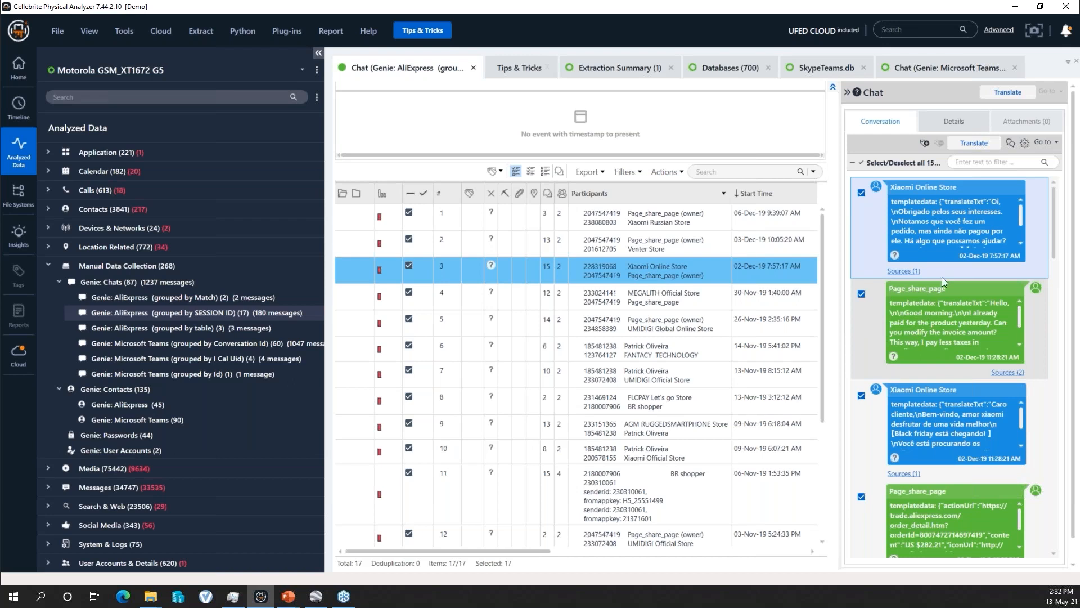
left_click_drag(1055, 246, 1055, 307)
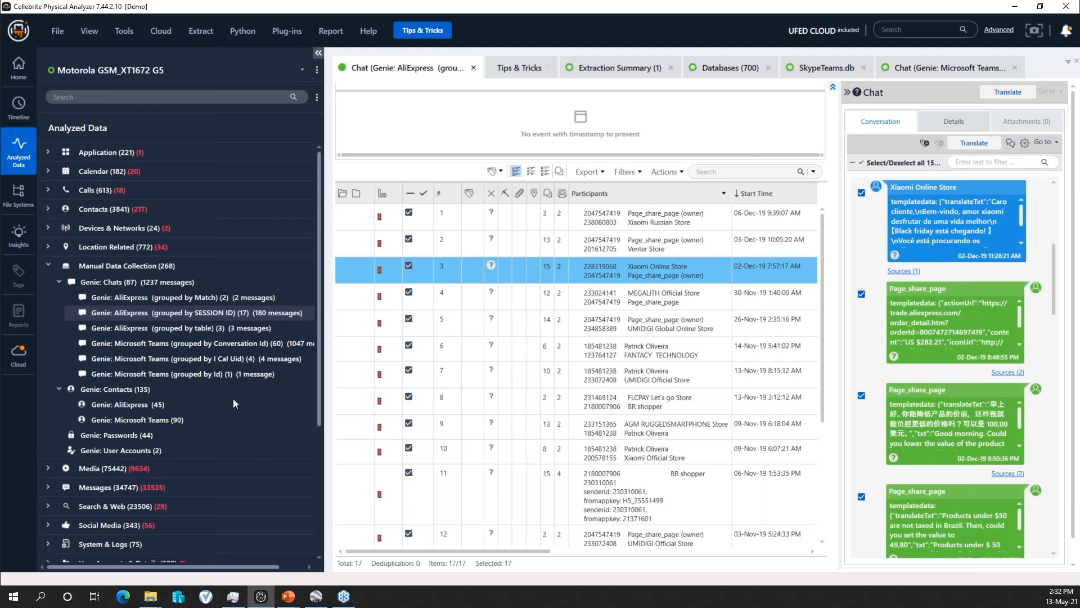
- Launch AppGenie again, search its app list for "aliexpress" and select the AliExpress app under Lifestyle
left_click(710, 70)
left_click(922, 68)
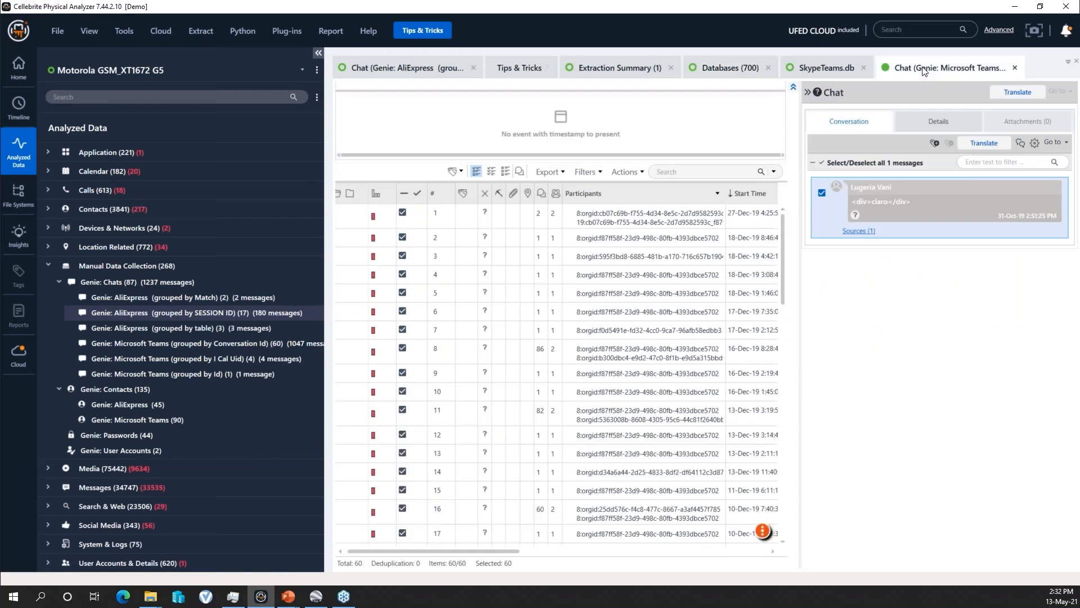
left_click(130, 31)
left_click(168, 285)
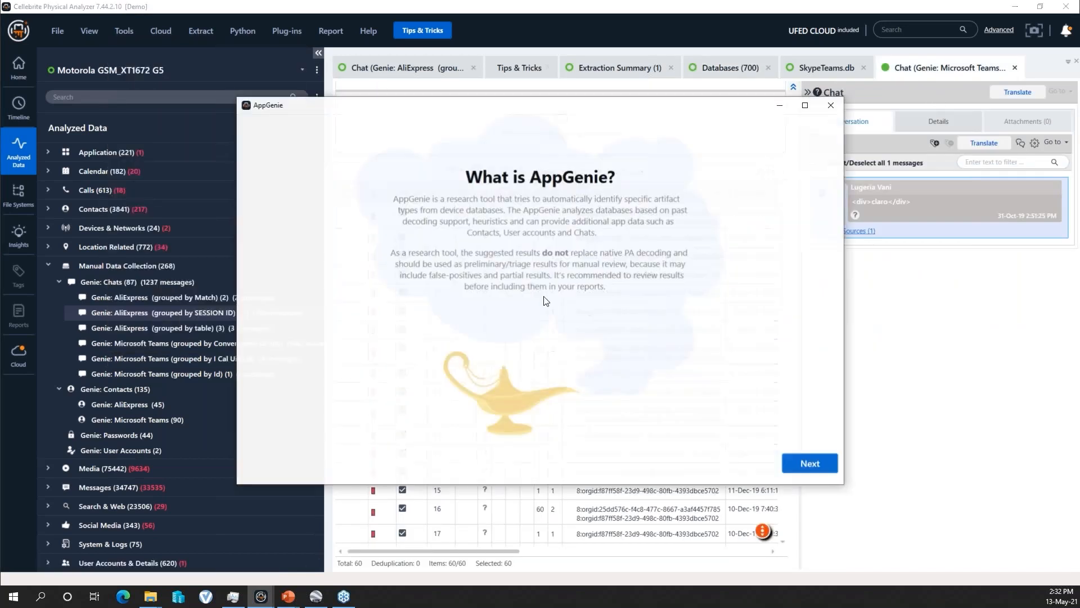
left_click(793, 463)
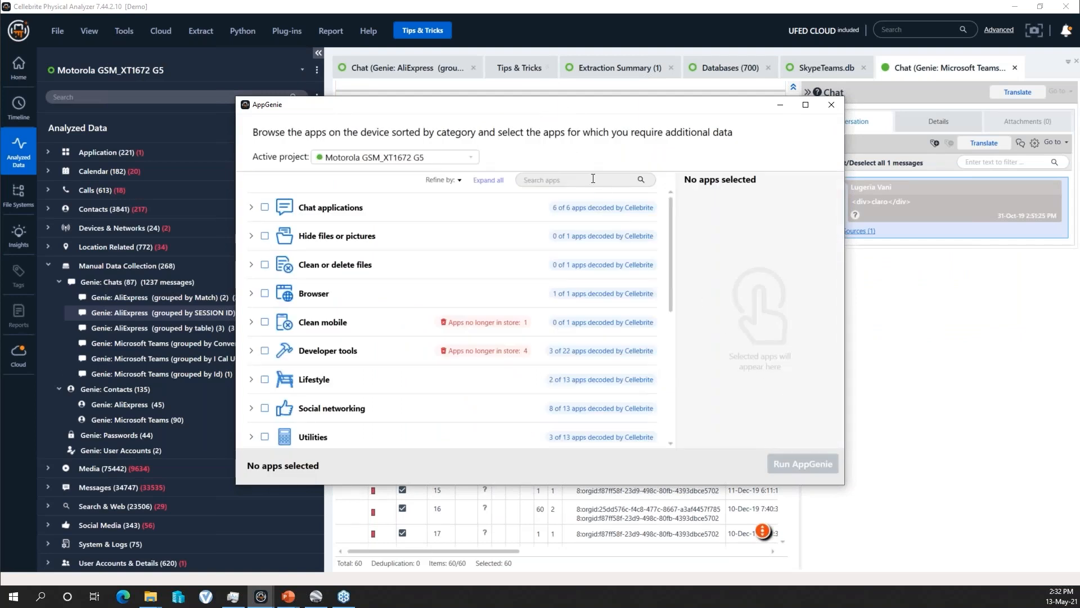
type("aliexpress")
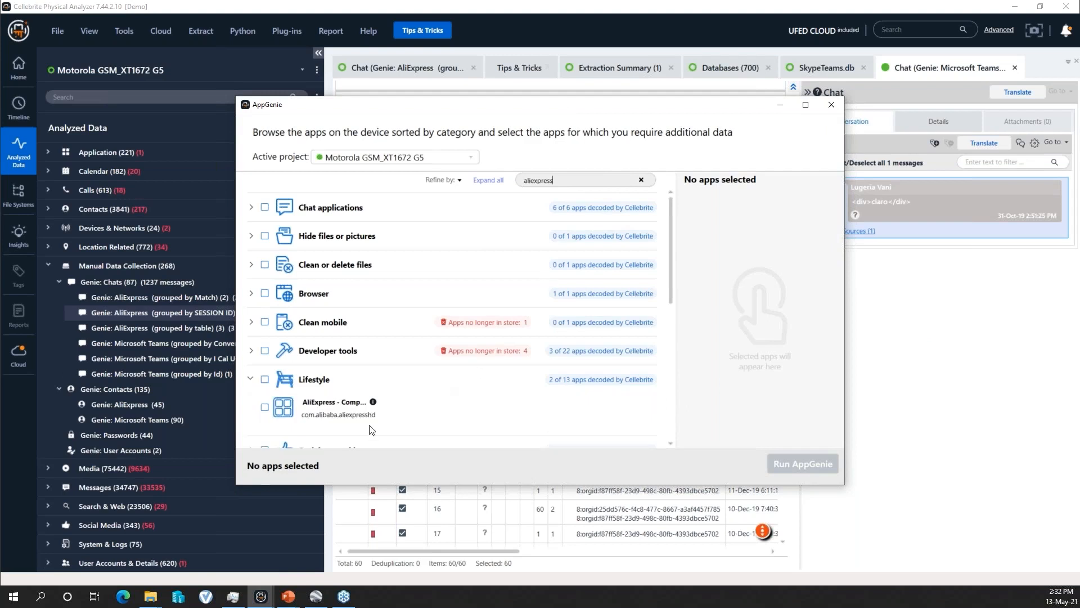
left_click(267, 408)
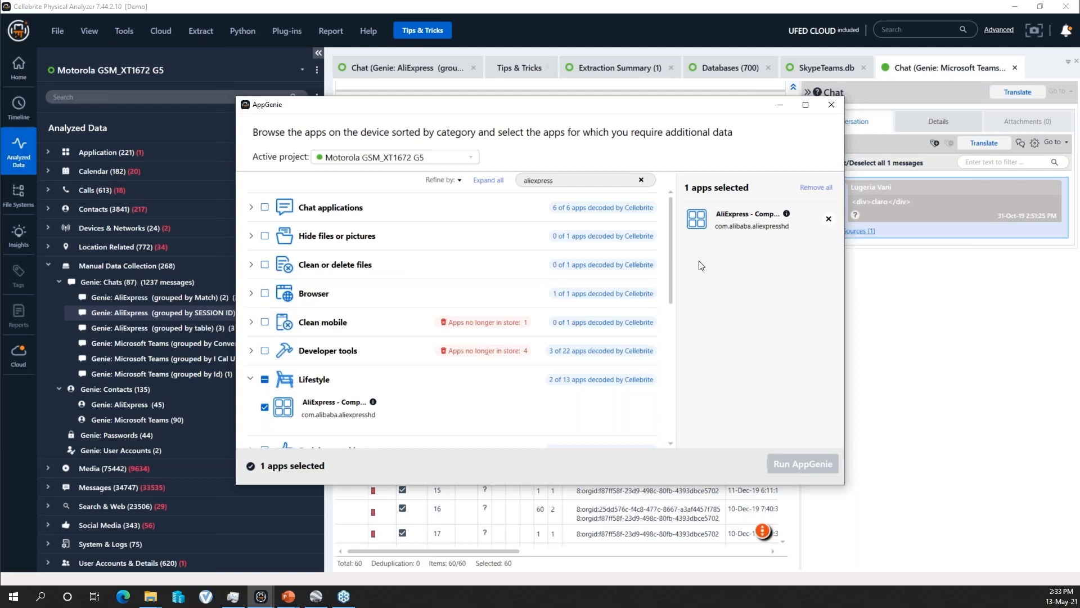
- Look through the AppGenie app categories and close AppGenie without running it
left_click_drag(670, 264, 672, 290)
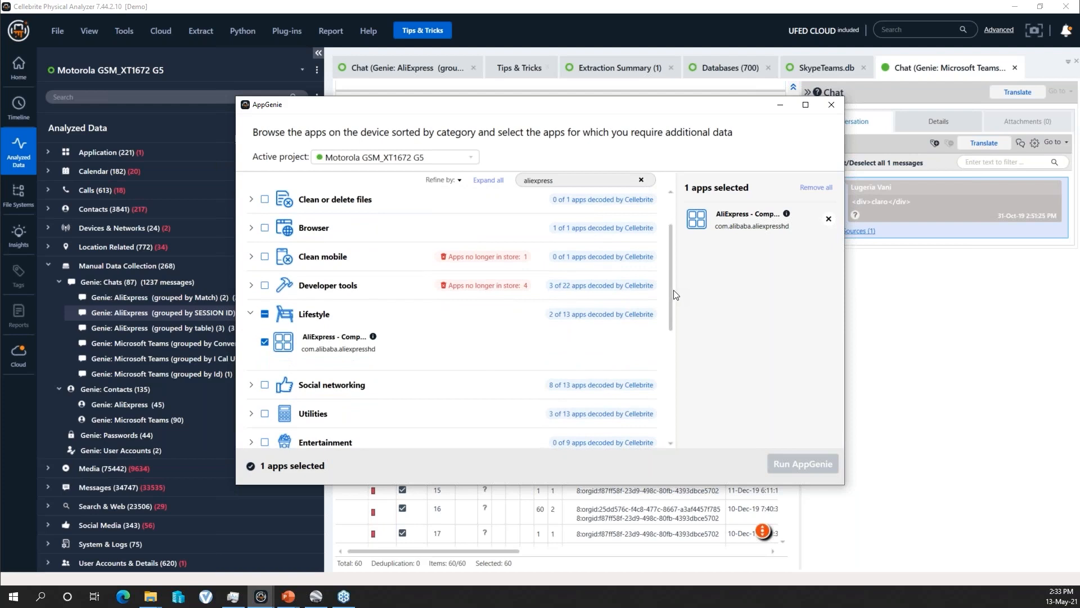
left_click_drag(670, 282, 675, 253)
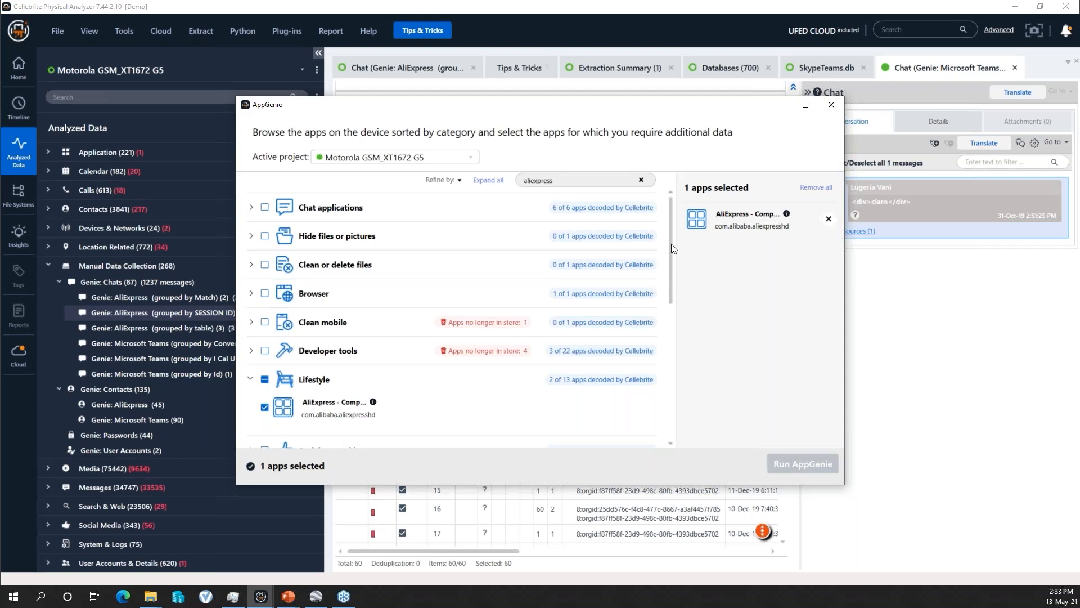
left_click_drag(670, 239, 671, 279)
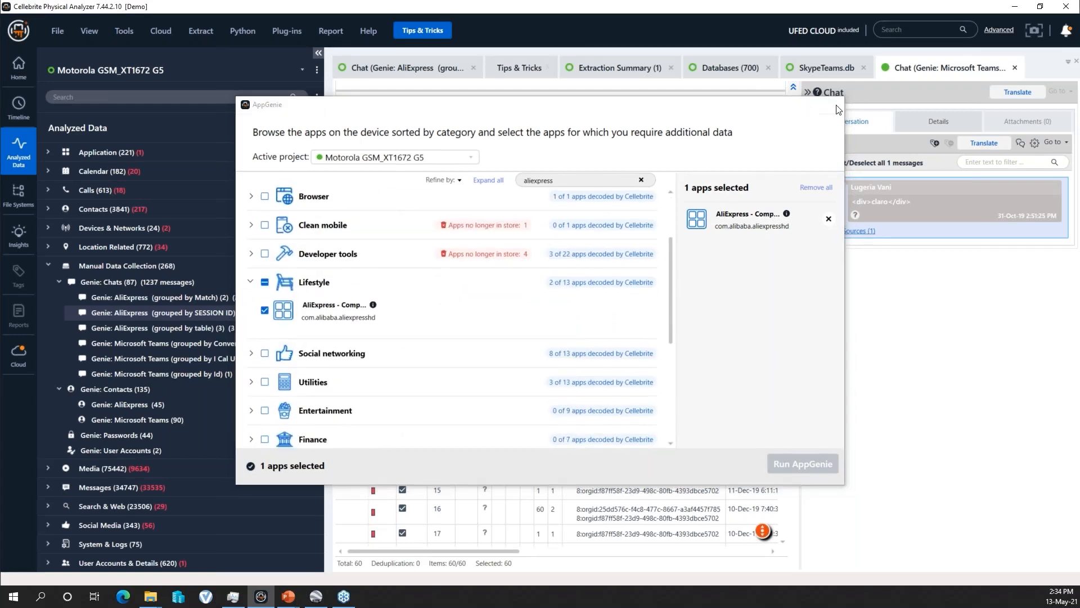
left_click(835, 106)
- Review the General Settings down to the Decoding options, including "Enable AppGenie on all app categories", and close the settings unchanged
left_click(118, 32)
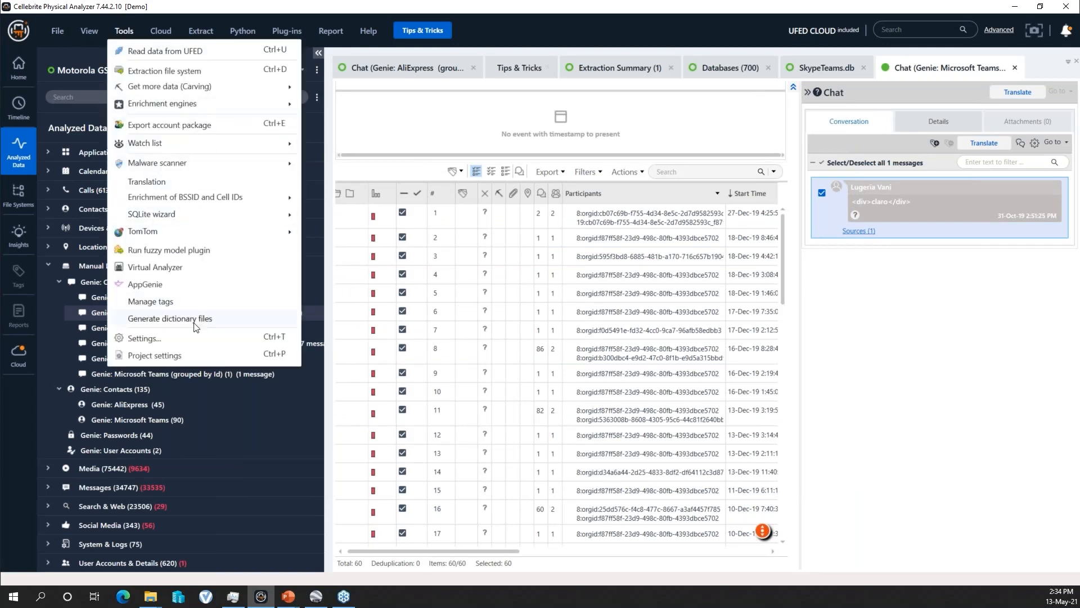
left_click(124, 32)
left_click(123, 32)
left_click(162, 339)
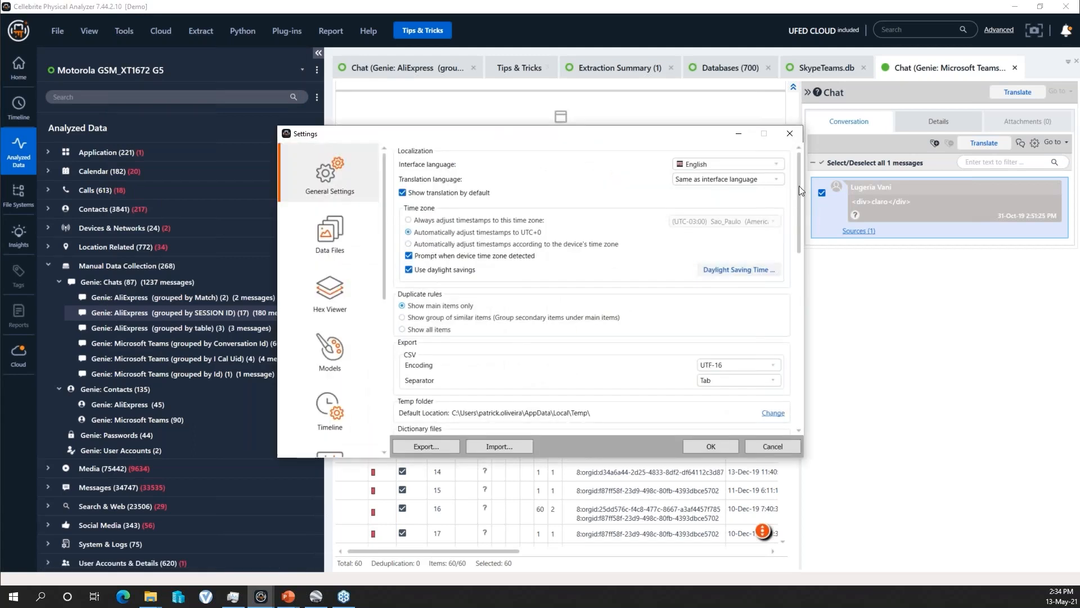
left_click_drag(798, 170, 795, 344)
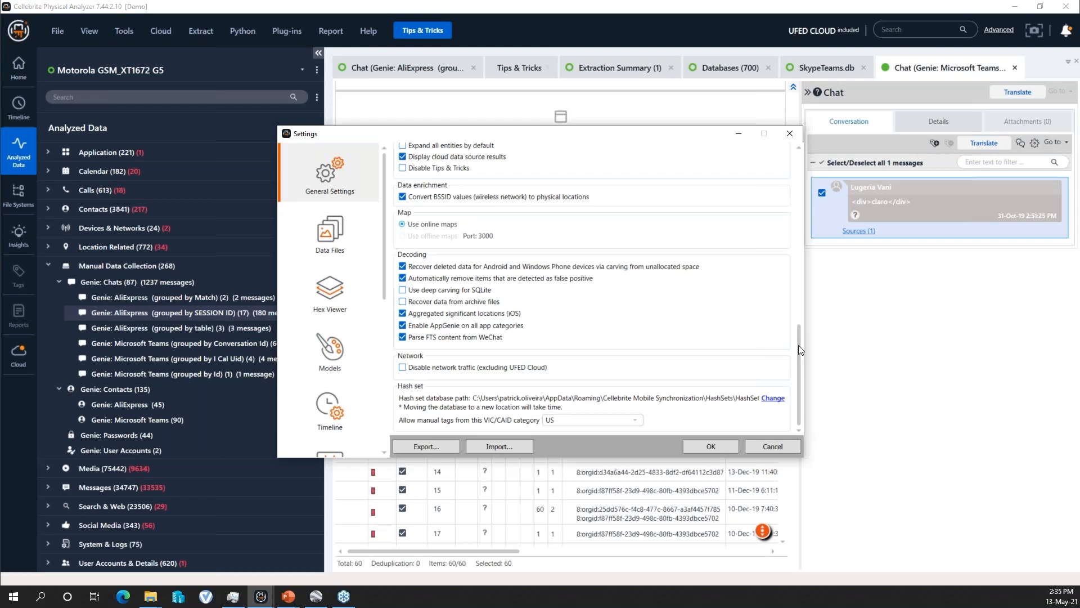
left_click_drag(799, 341, 803, 179)
left_click(790, 135)
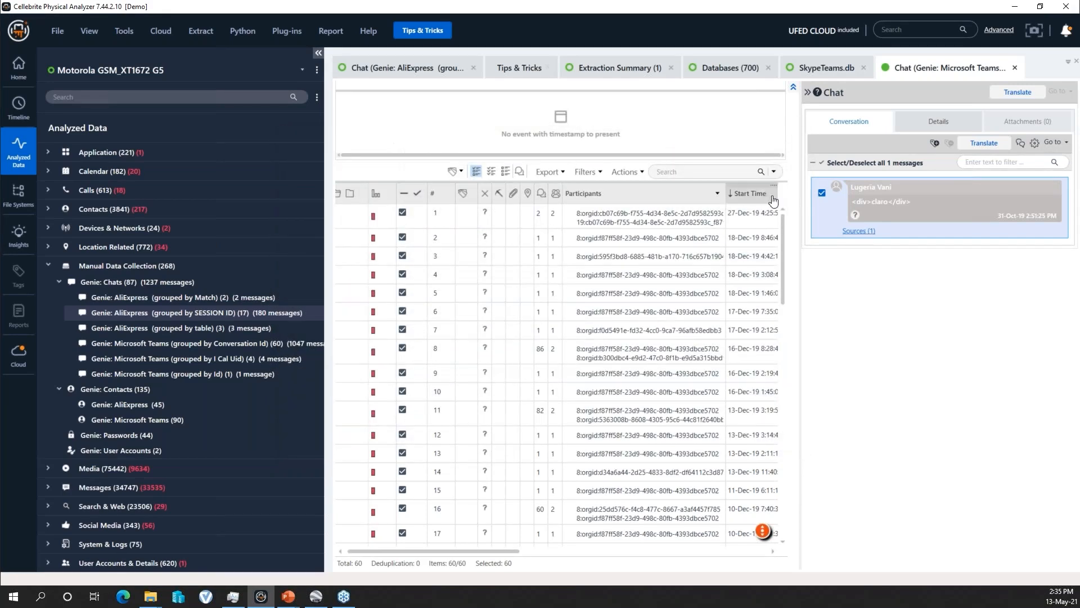
- Close the SkypeTeams.db, Microsoft Teams chat, Databases, RippleDB and Extraction Summary views
left_click(825, 68)
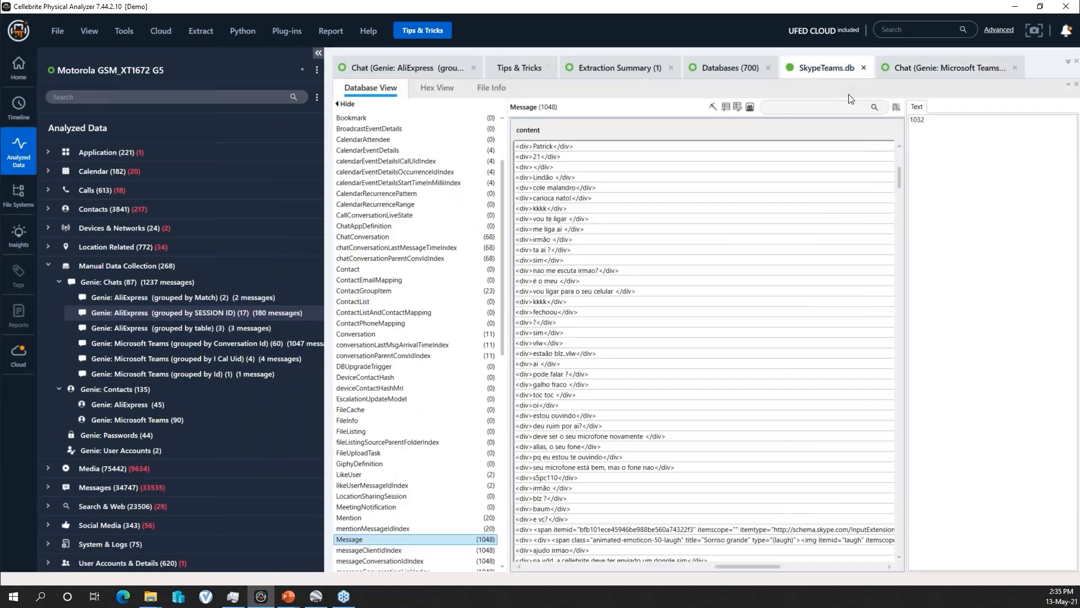
left_click(863, 68)
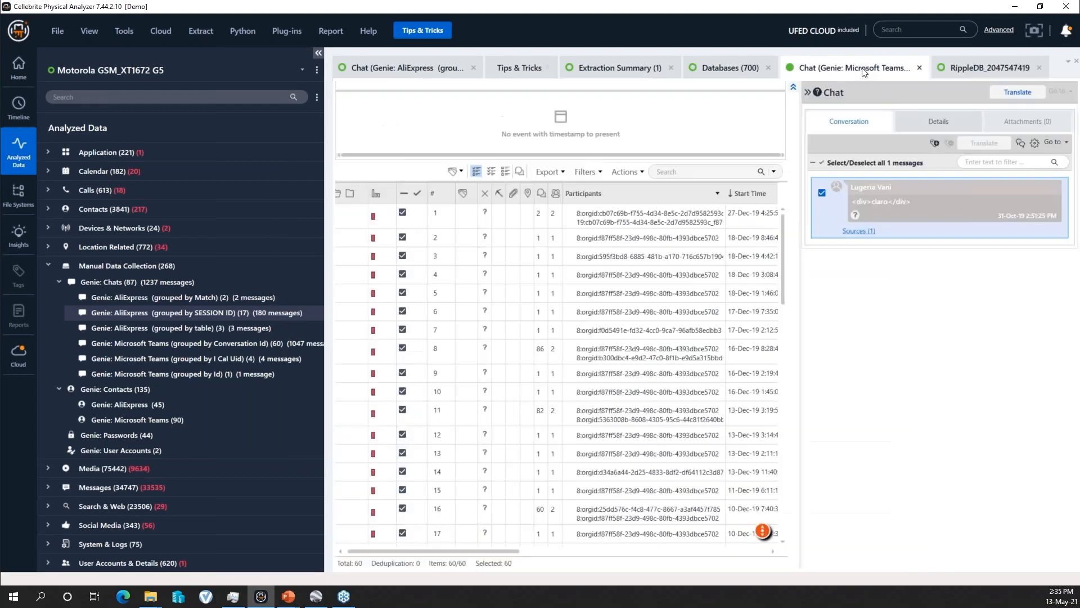
left_click(920, 68)
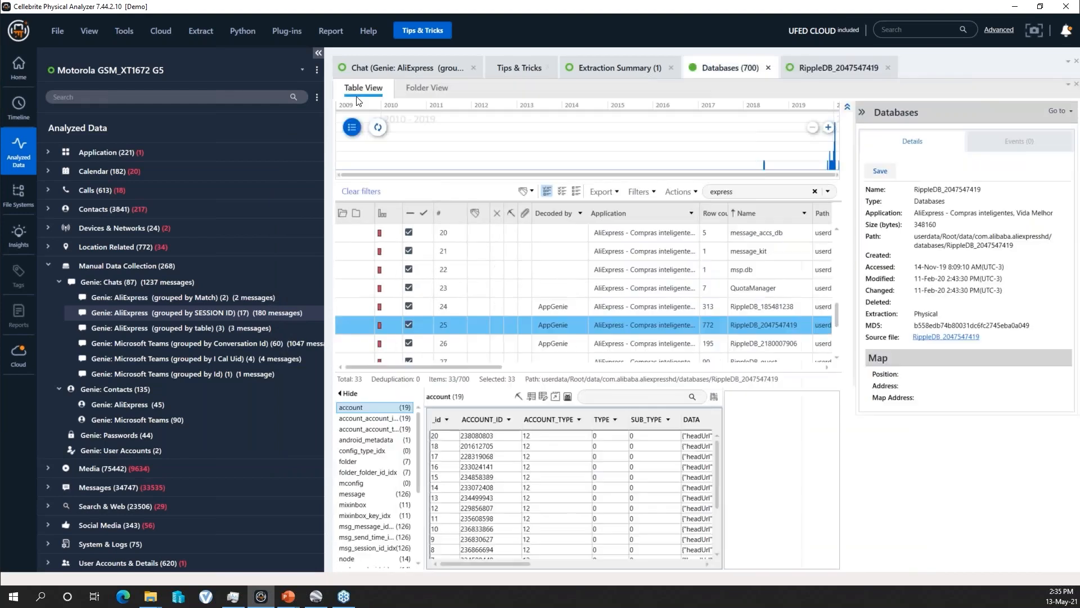
left_click(768, 68)
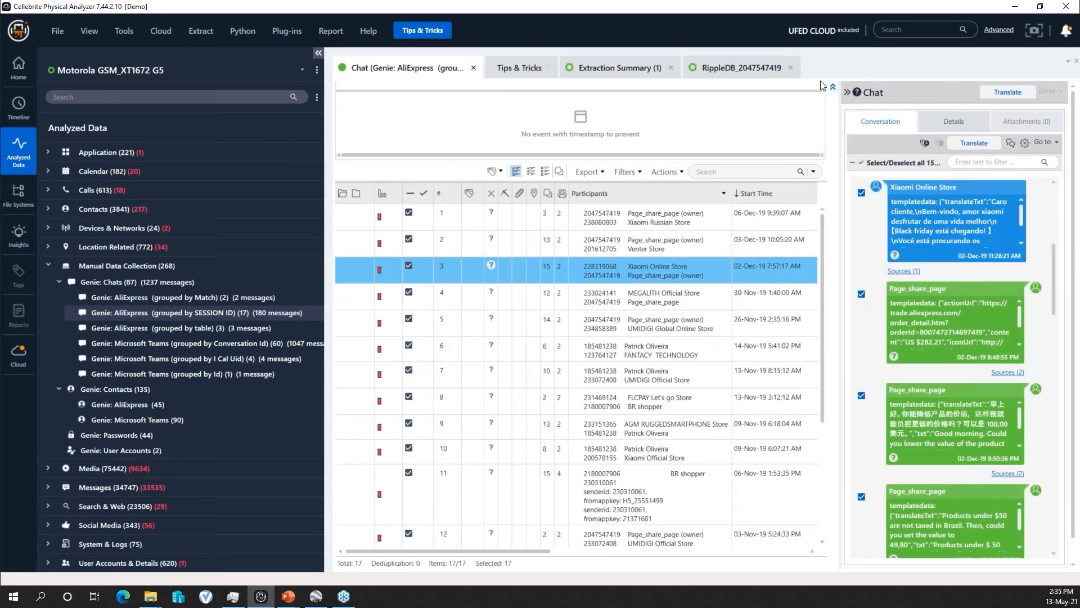
left_click(792, 68)
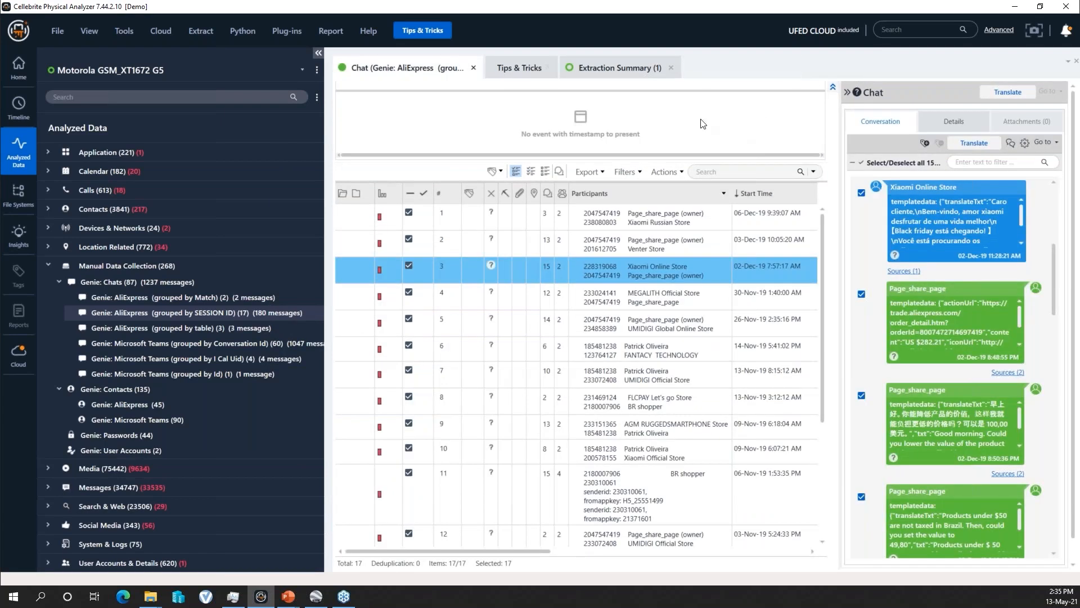
left_click(672, 68)
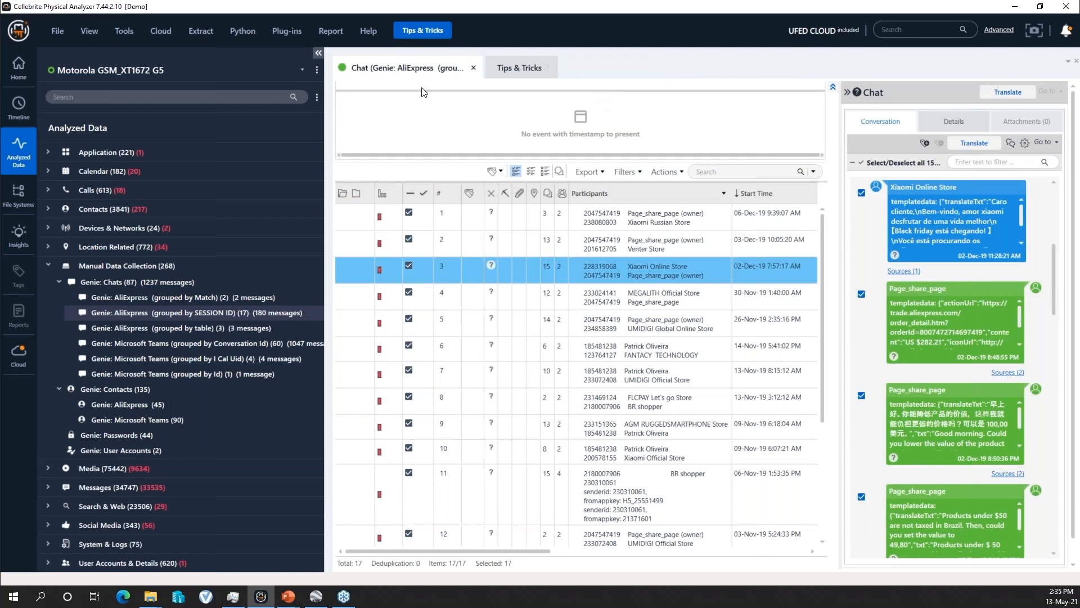
- Switch the active project to Apple_iPad 9.7_ (5th Gen) WiFi (A1822)
left_click(302, 69)
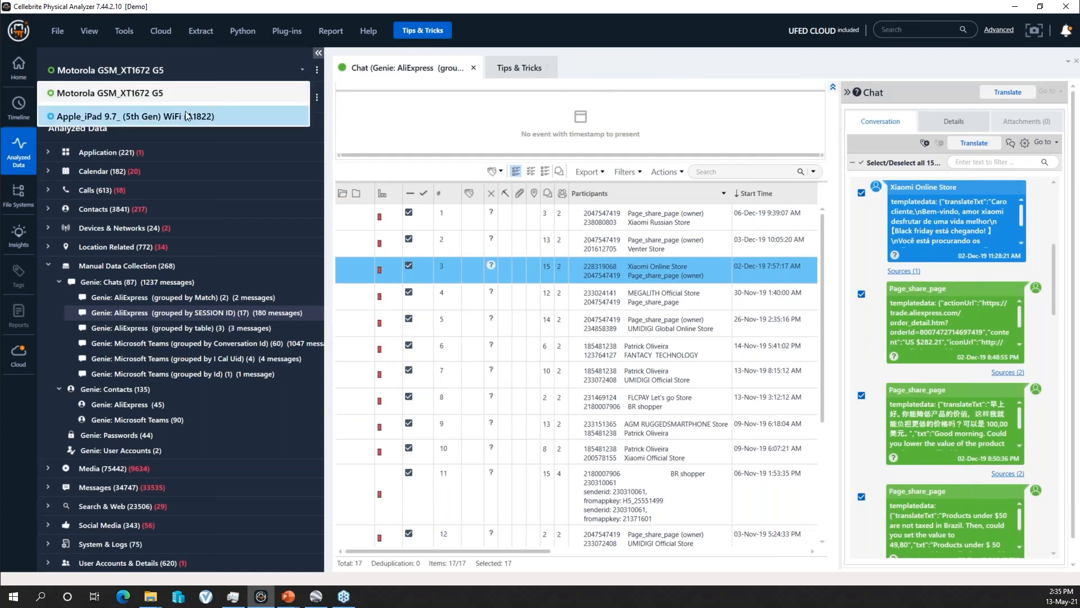
left_click(137, 116)
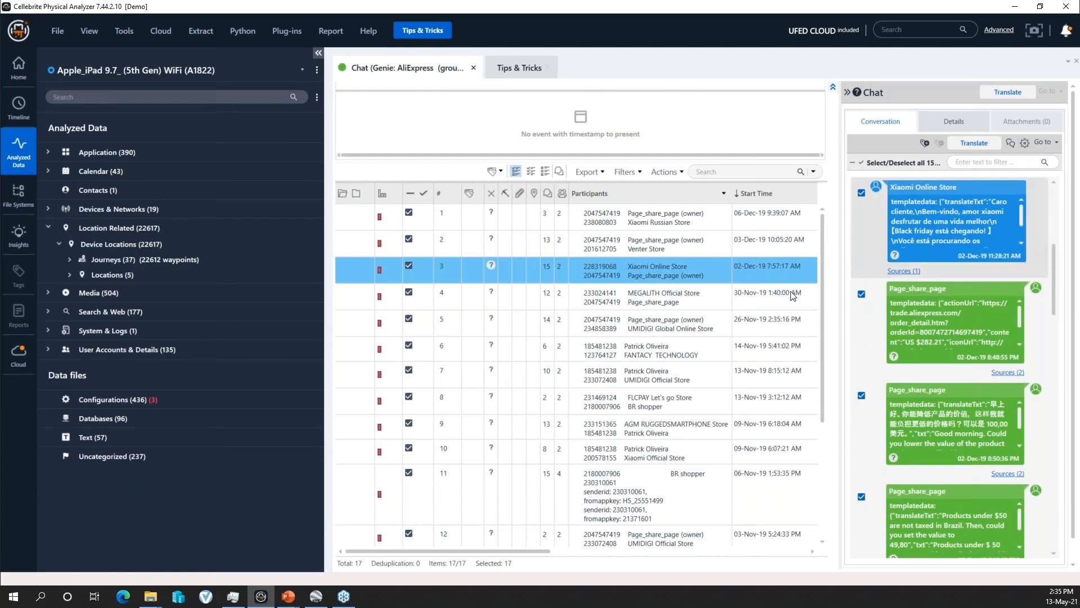
- Open the Journeys of the iPad's device locations and close the AliExpress chat view
left_click(153, 257)
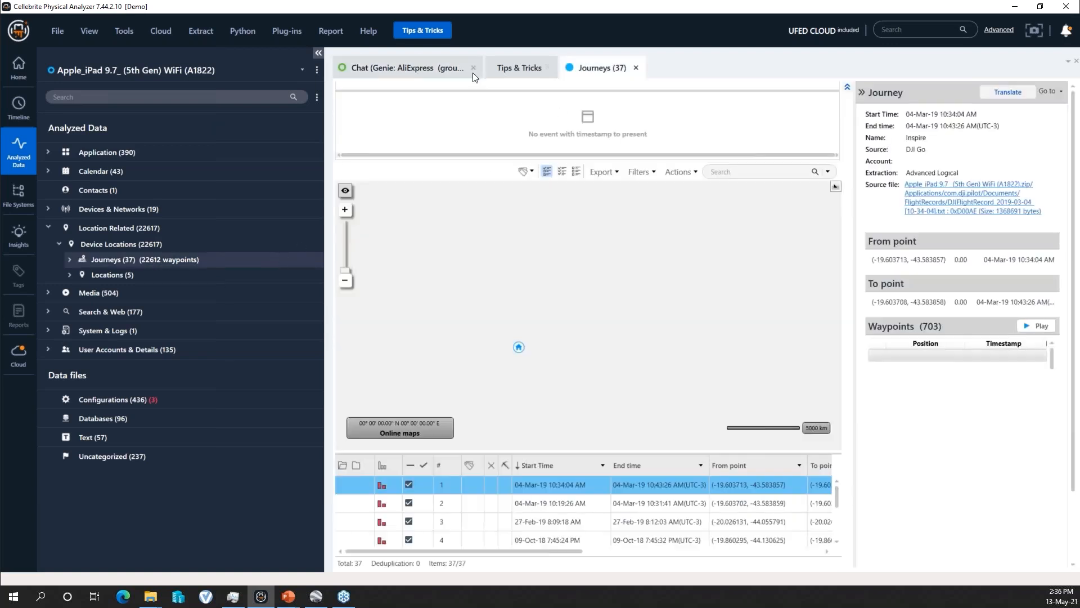
left_click(474, 68)
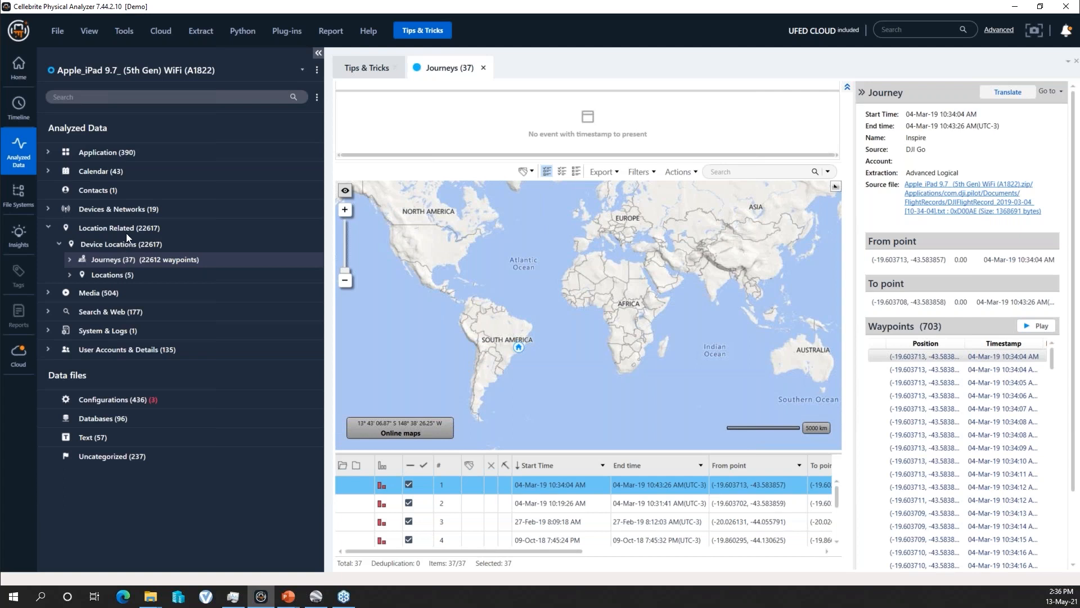
scroll(512, 352, "up", 4)
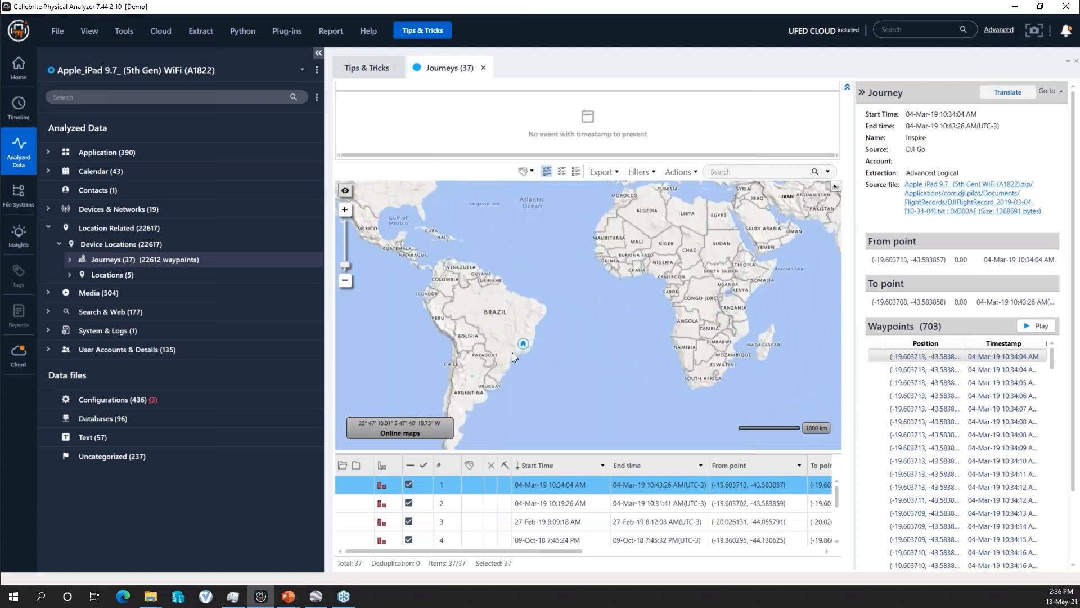
- Collapse the project tree, Journey details and graphical timebar, and locate the first journey's start point on the enlarged map
left_click(318, 53)
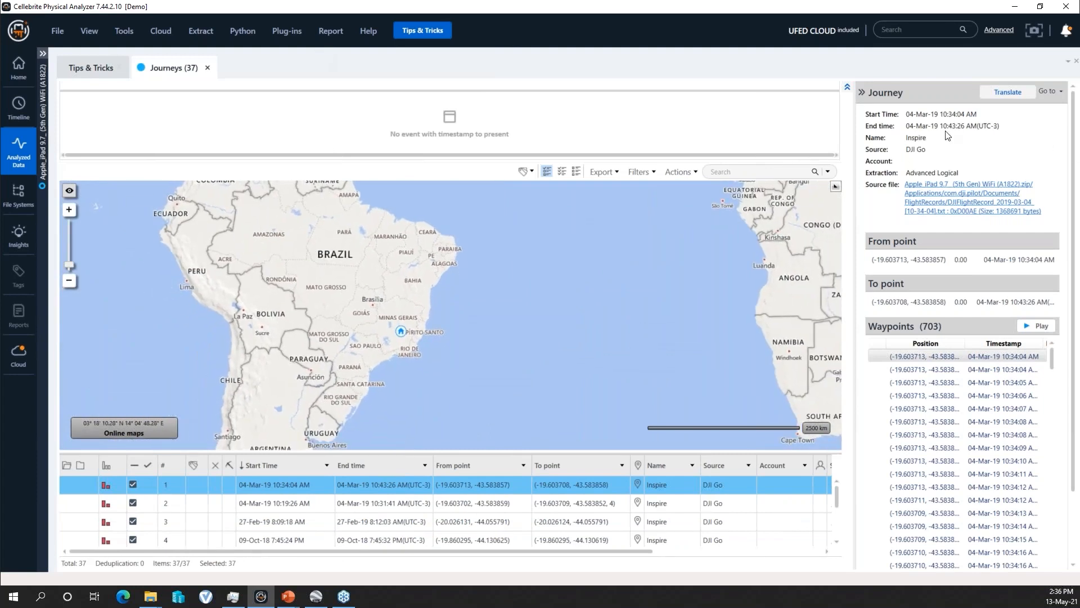
left_click(861, 92)
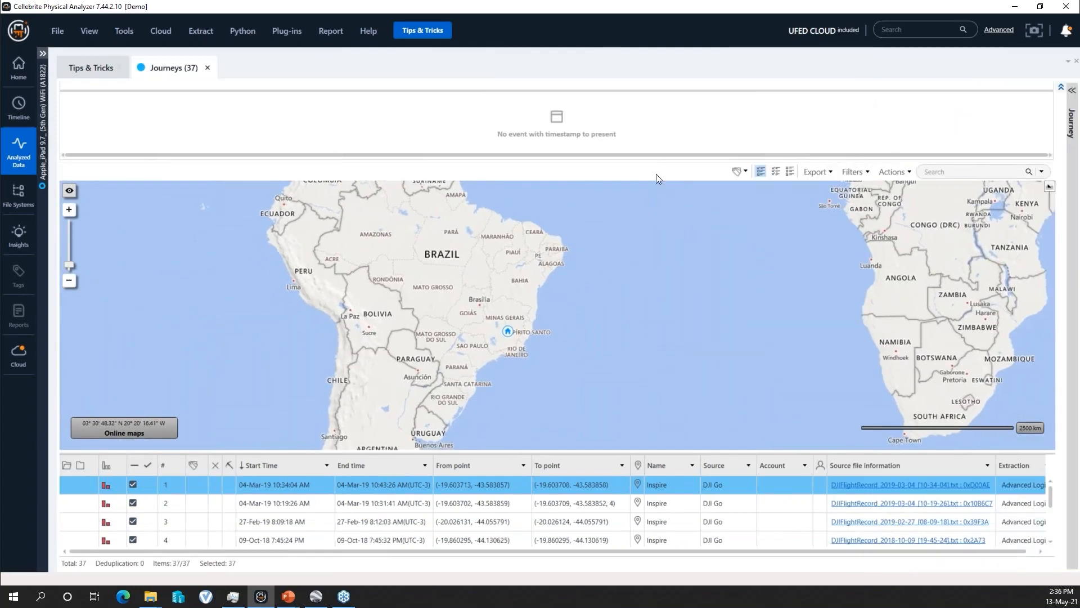
left_click(1061, 87)
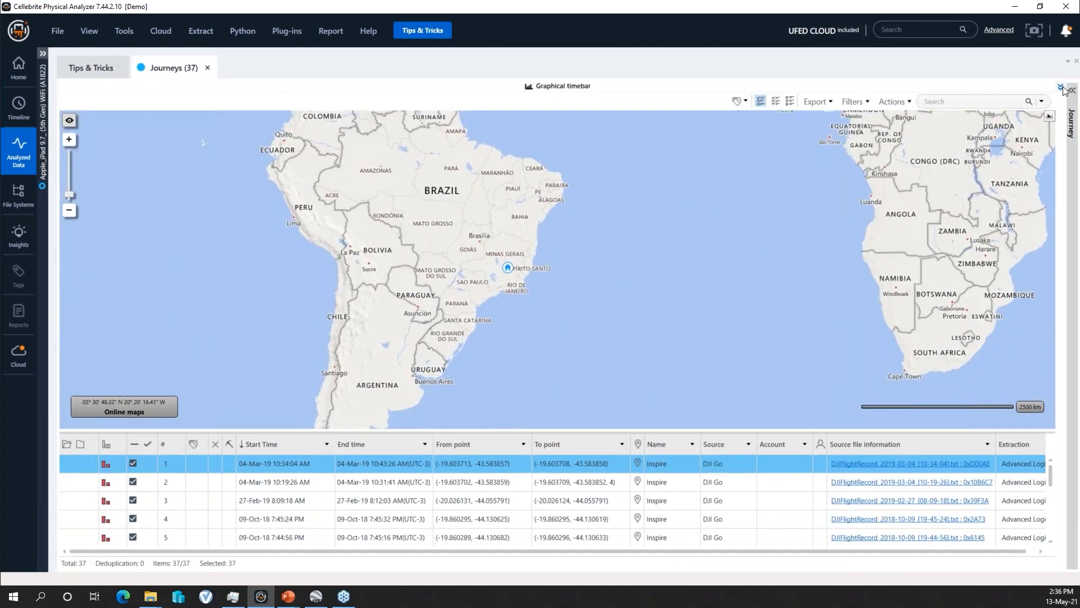
scroll(505, 294, "up", 4)
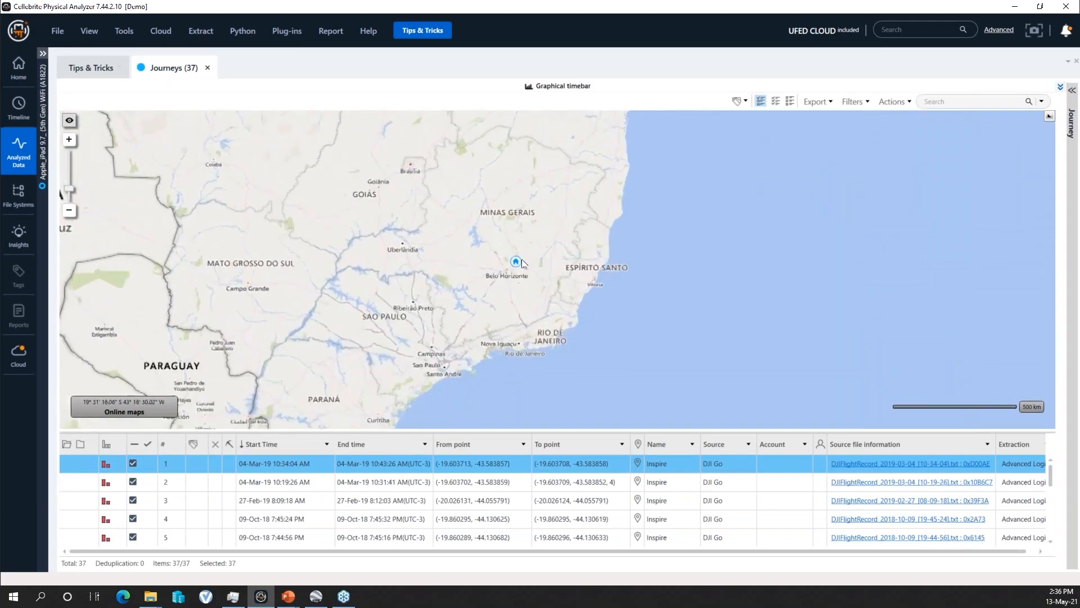
scroll(522, 270, "up", 2)
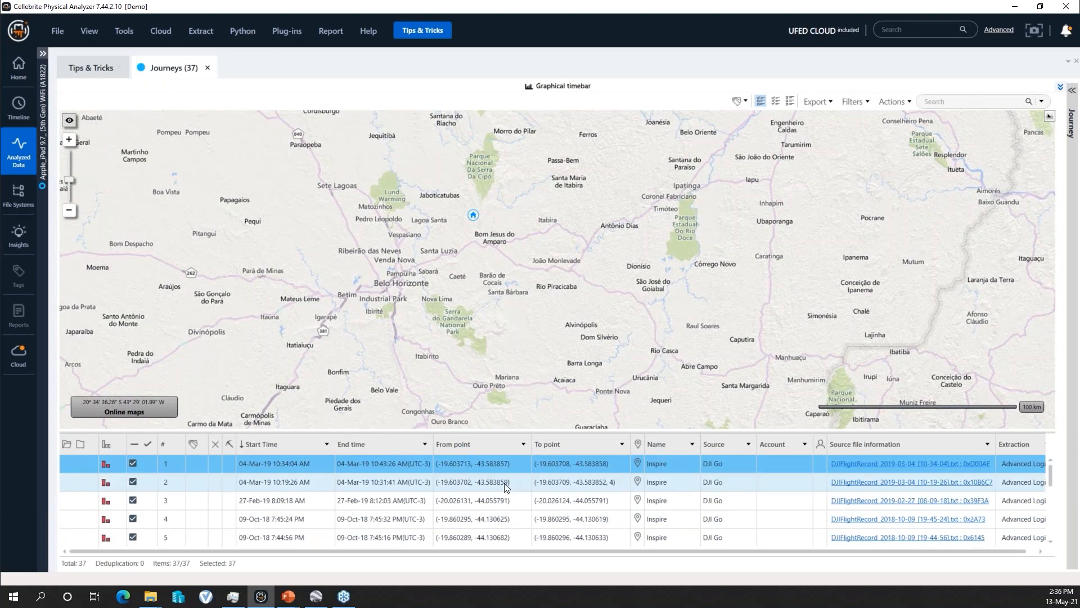
scroll(475, 224, "up", 2)
scroll(475, 224, "up", 3)
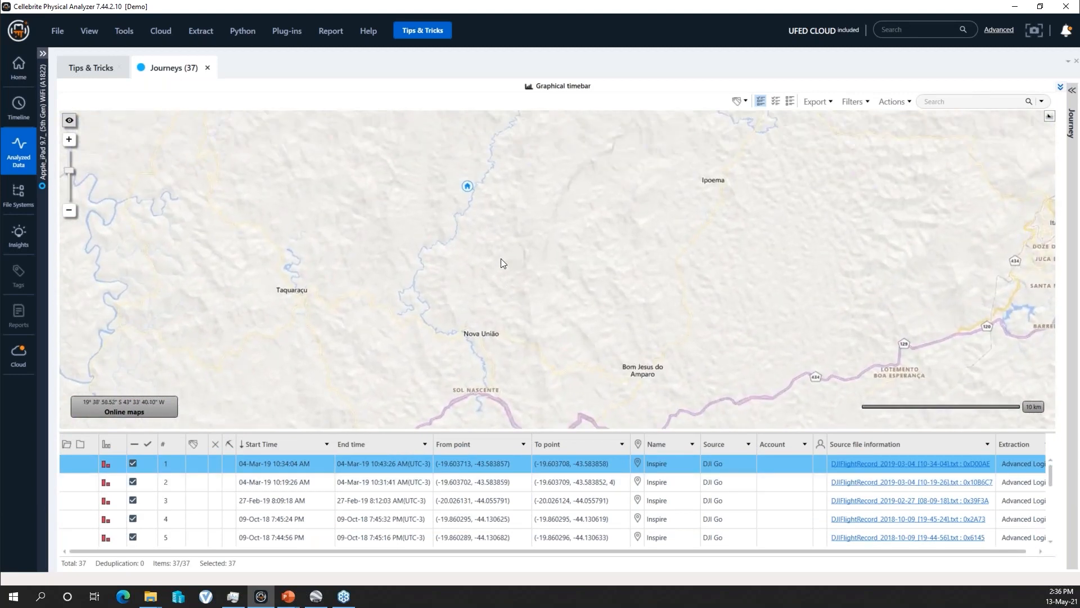
- Select journey 4, dated 09-Oct-18 7:45:24 PM, and locate its marker on the map at street level
left_click(573, 504)
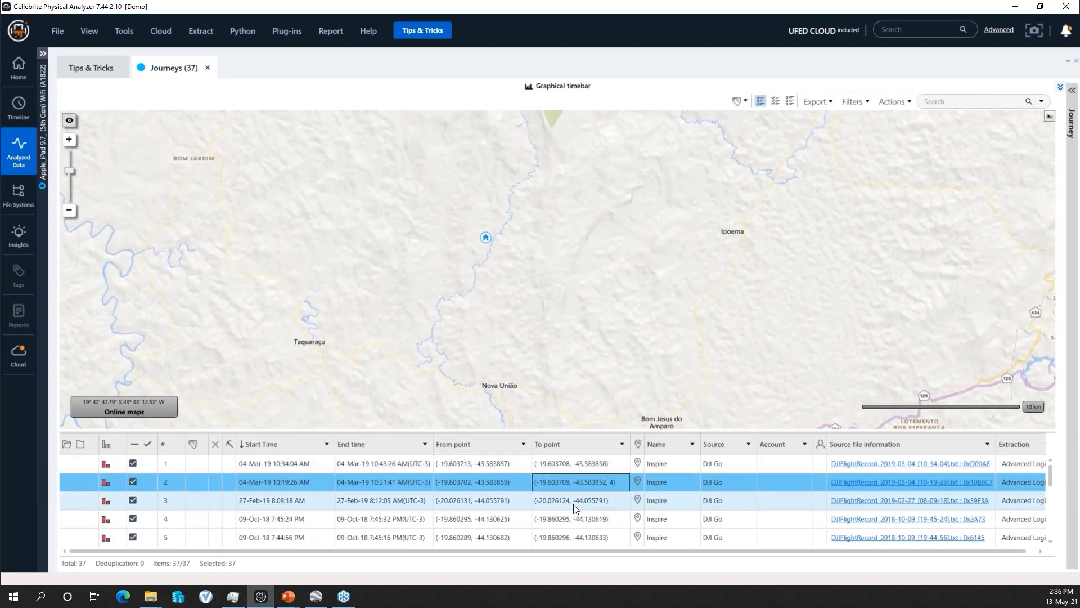
left_click(573, 524)
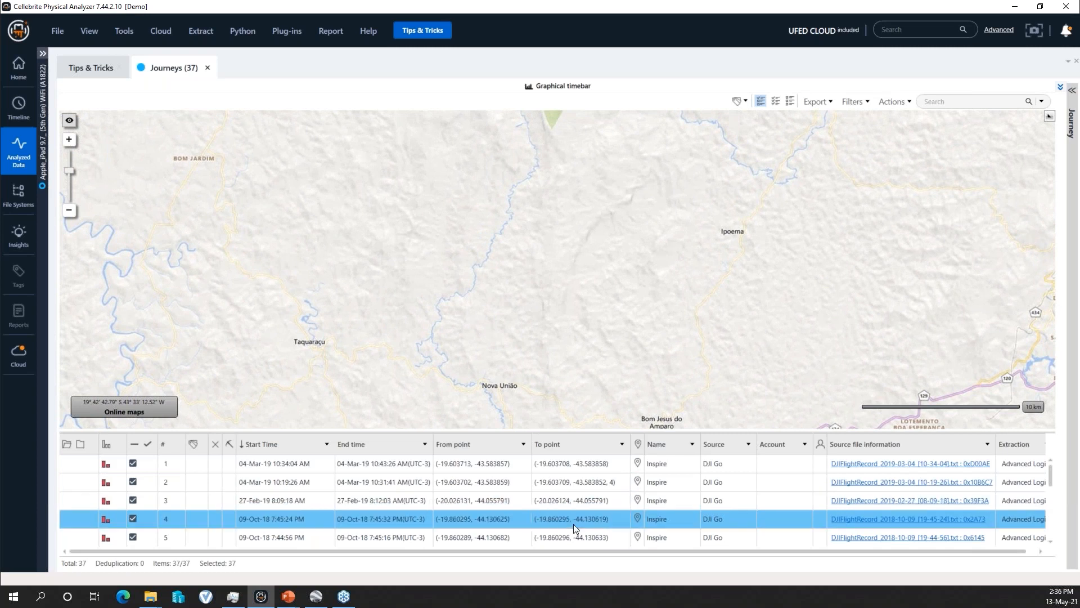
scroll(526, 341, "down", 5)
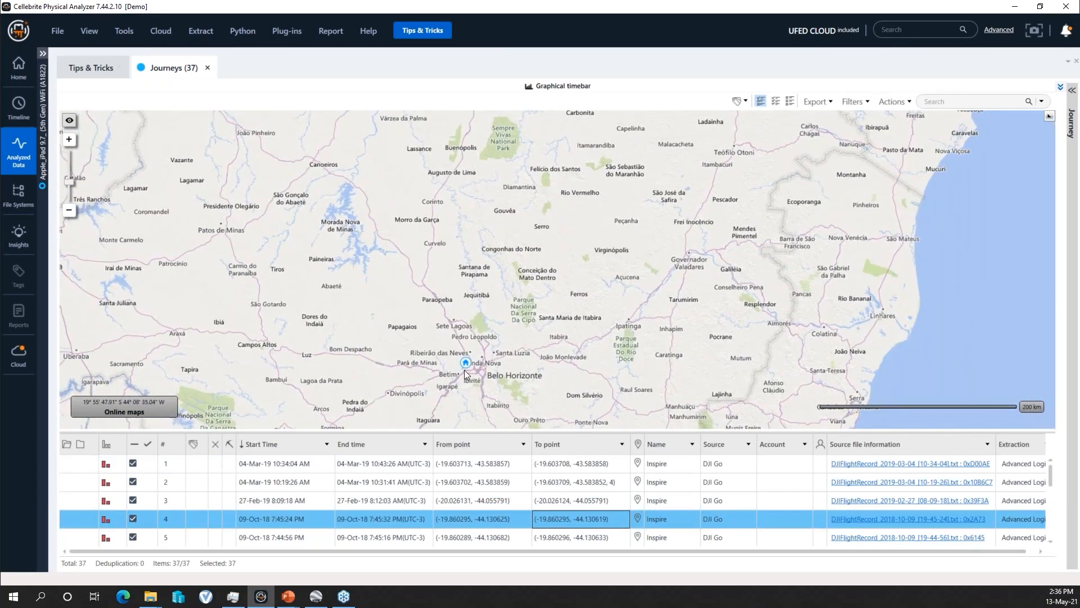
scroll(471, 360, "up", 4)
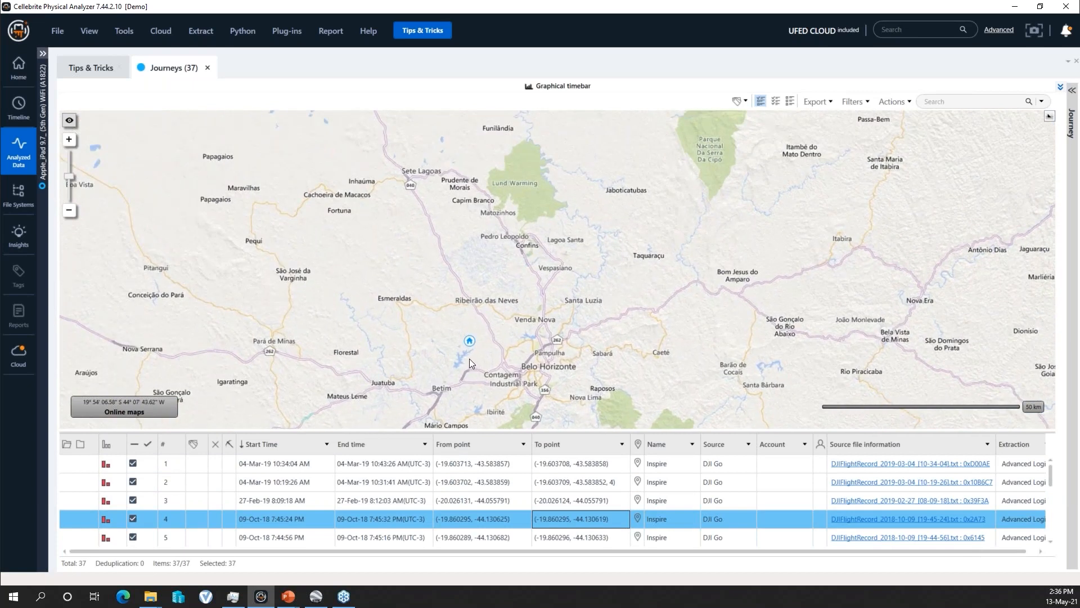
scroll(478, 354, "up", 5)
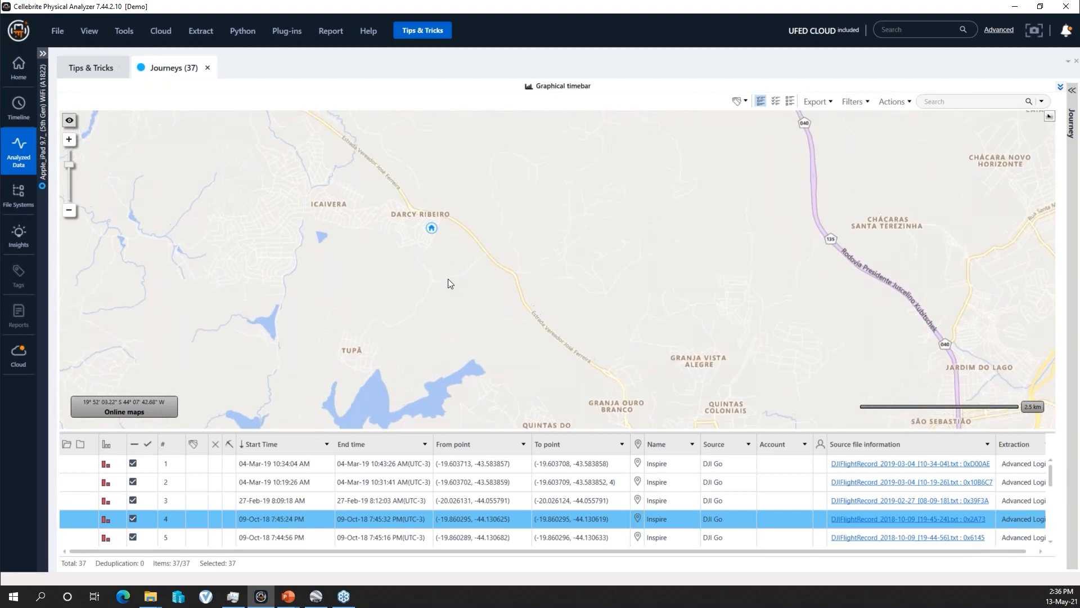
scroll(437, 261, "up", 2)
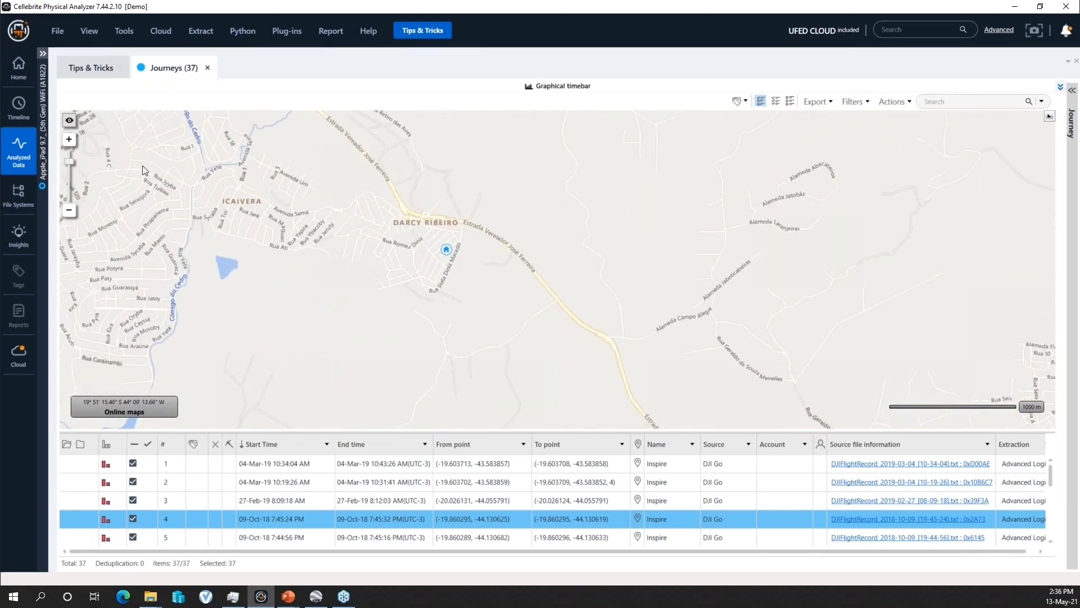
- Switch the map to Bing Aerial and inspect the buildings around journey 4's marker
left_click(70, 121)
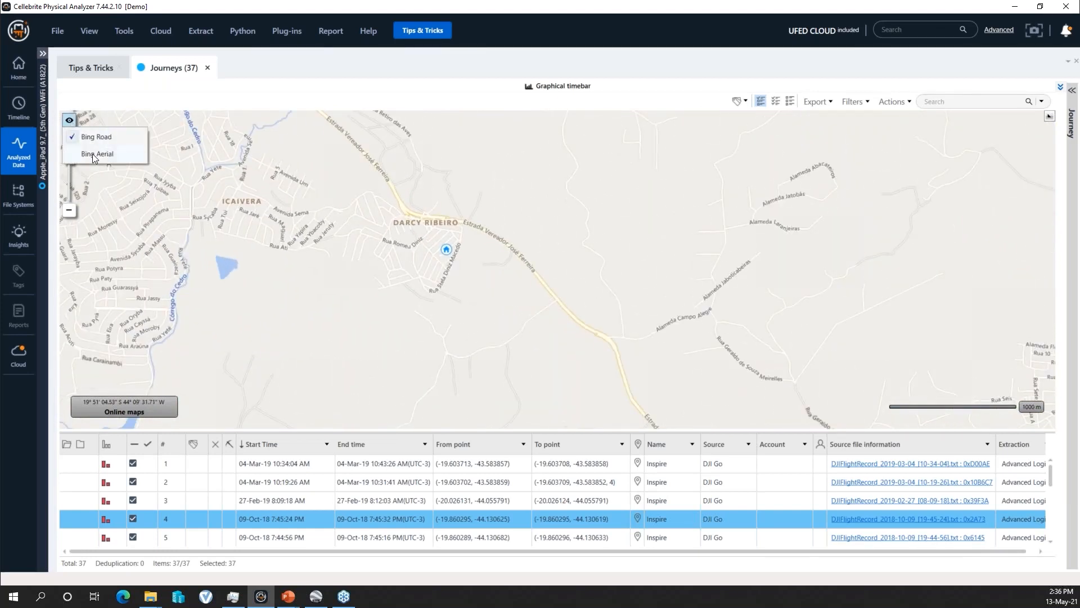
left_click(93, 153)
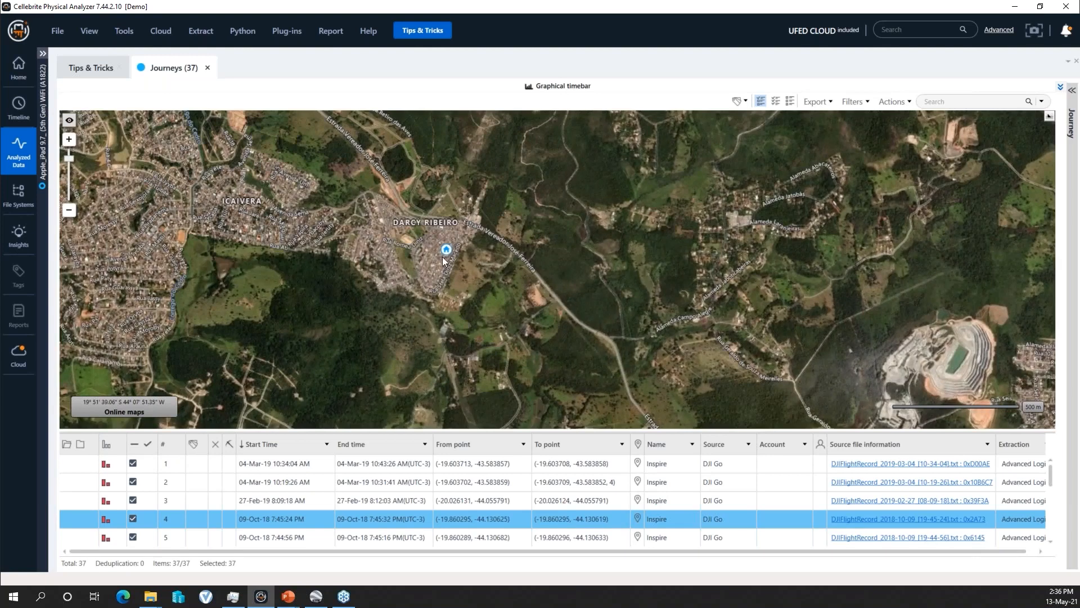
scroll(445, 260, "up", 4)
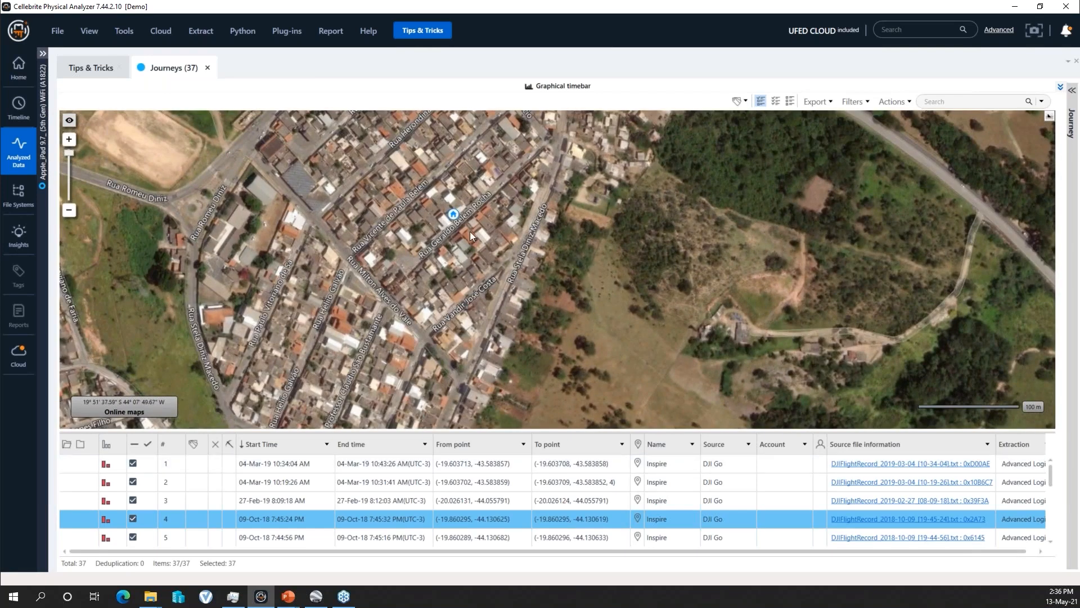
left_click_drag(487, 274, 489, 281)
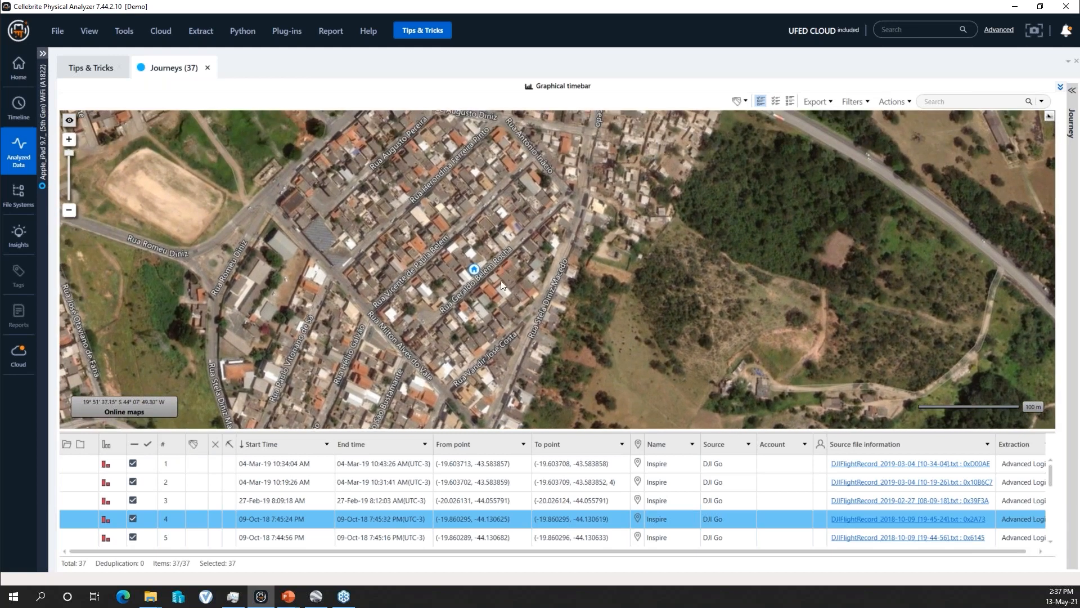
mouse_move(462, 327)
left_mouse_down()
mouse_move(449, 329)
mouse_move(447, 284)
left_mouse_up()
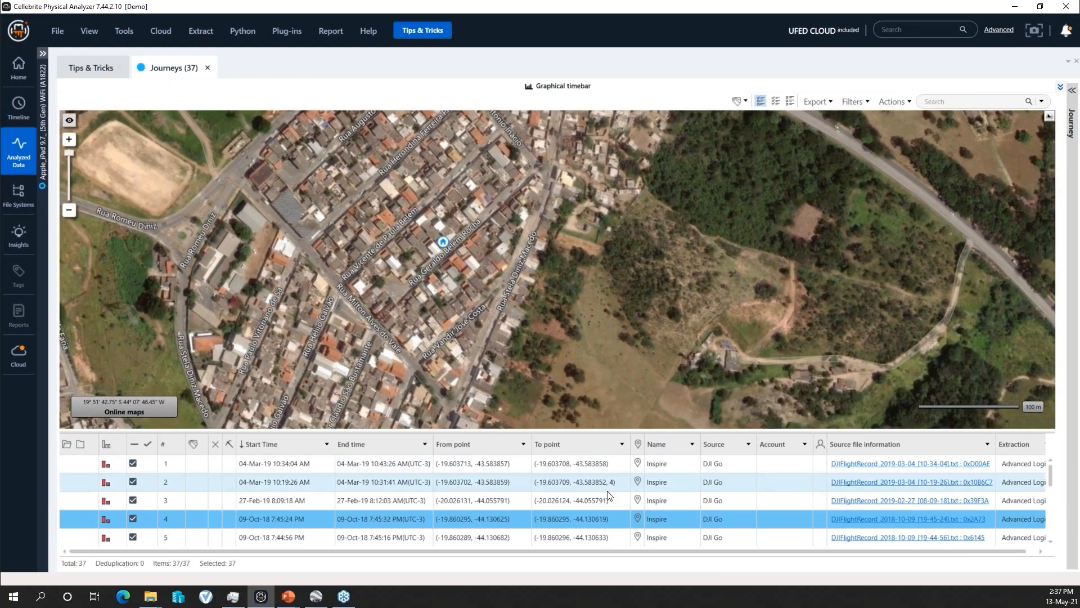
- Select journey 18, dated 01-May-18 3:48:44 PM, and expand the Journey details to show its waypoints
scroll(316, 514, "down", 5)
left_click(381, 501)
left_click(381, 501)
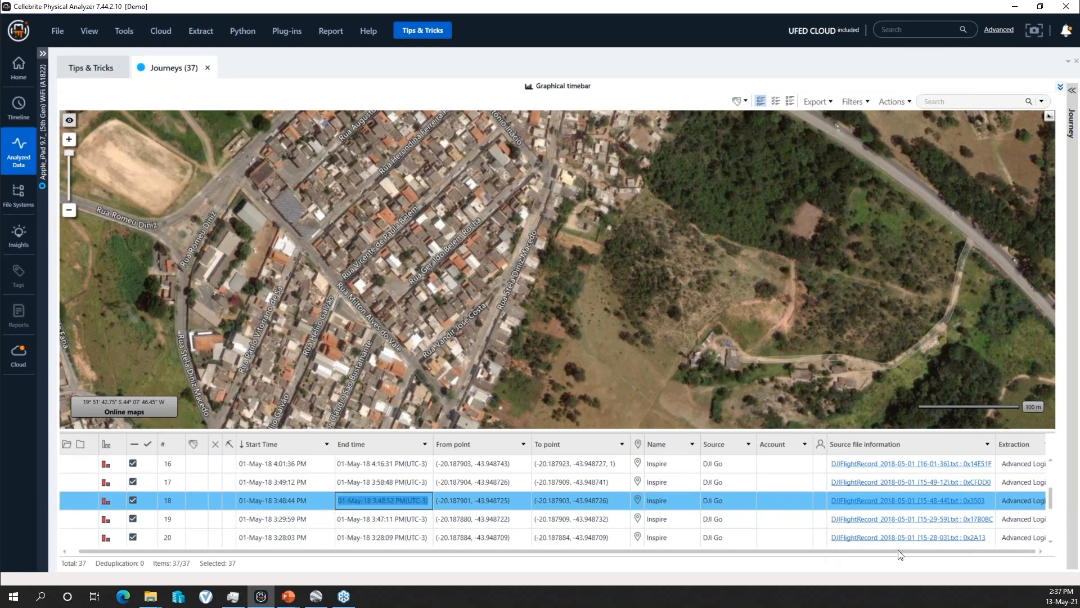
left_click_drag(899, 551, 907, 551)
left_click(1072, 90)
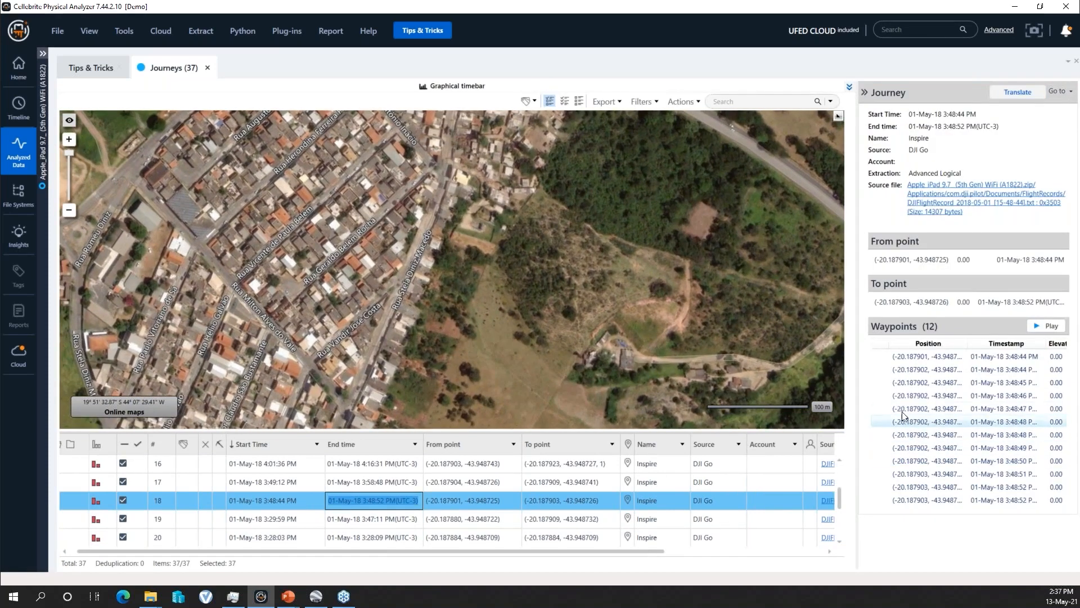
- Check the details of journeys 16 and 31, and widen the Journey details to show the waypoints' Elevation column
scroll(703, 495, "down", 4)
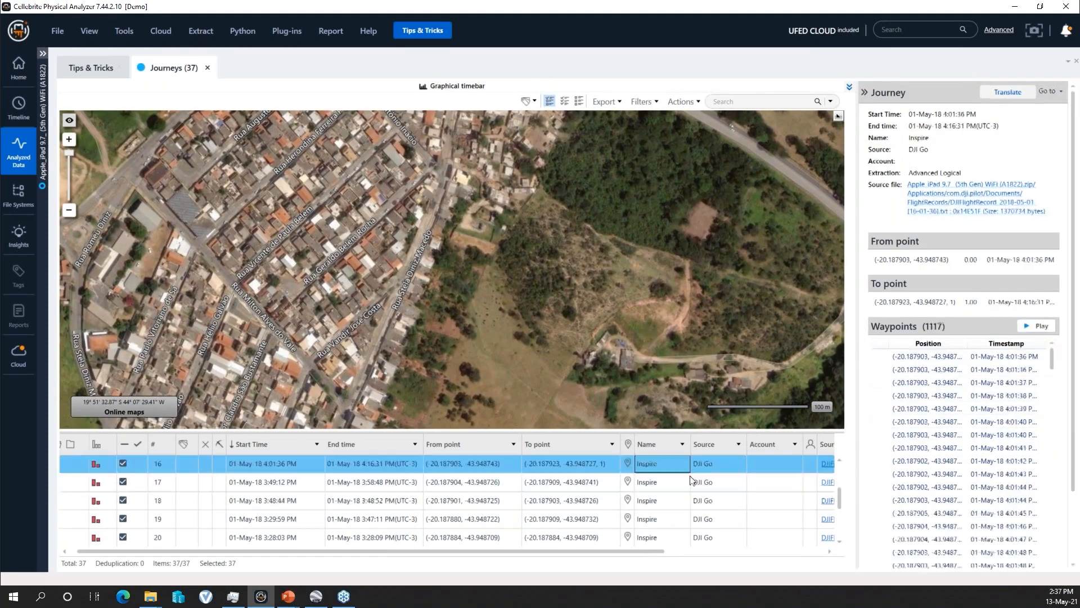
left_click(728, 523)
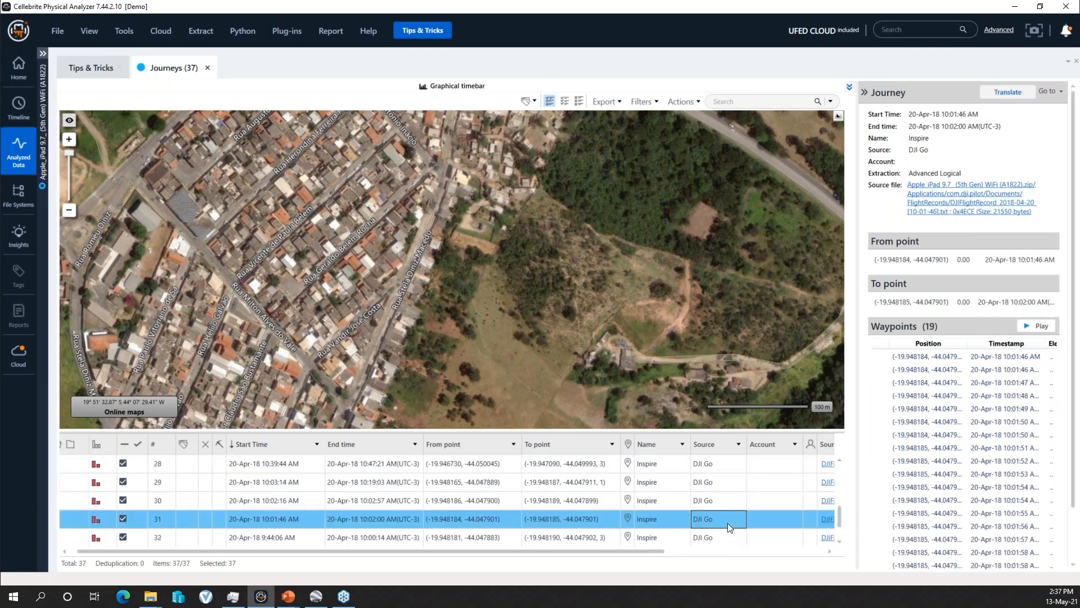
left_click(761, 517)
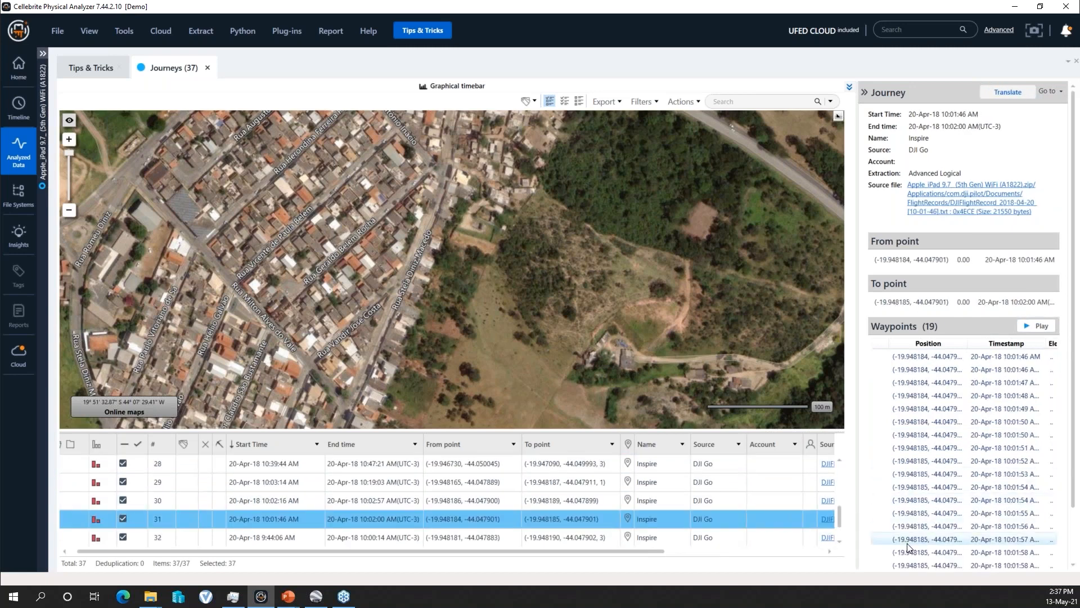
left_click_drag(859, 408, 779, 406)
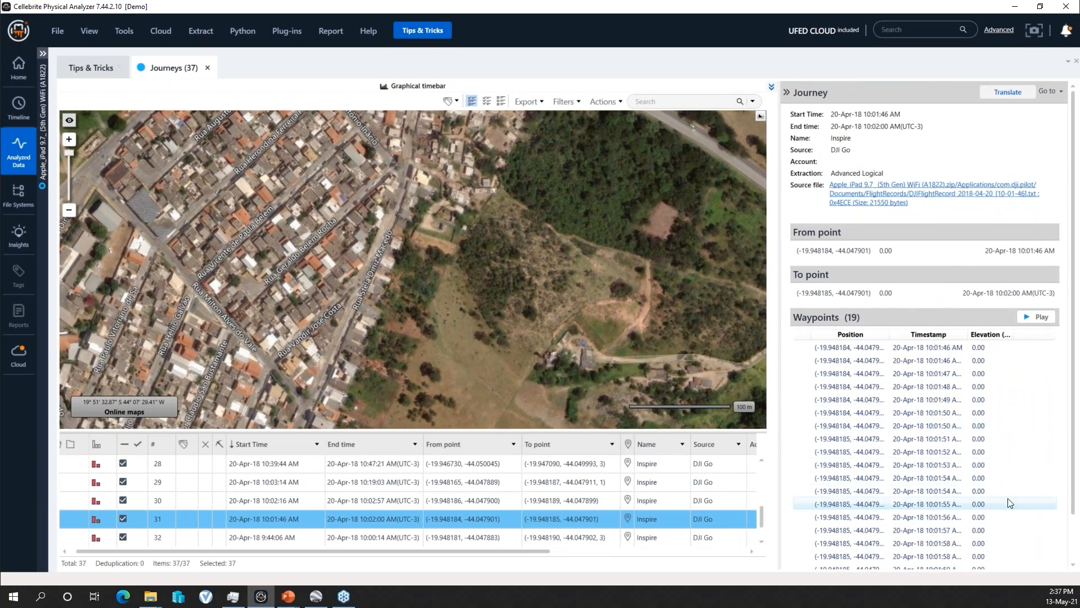
- Compare the waypoints of the 18-Apr-18 2:59:33 PM journey with those of journeys 4 to 7
scroll(603, 523, "down", 2)
left_click(568, 519)
scroll(567, 495, "up", 10)
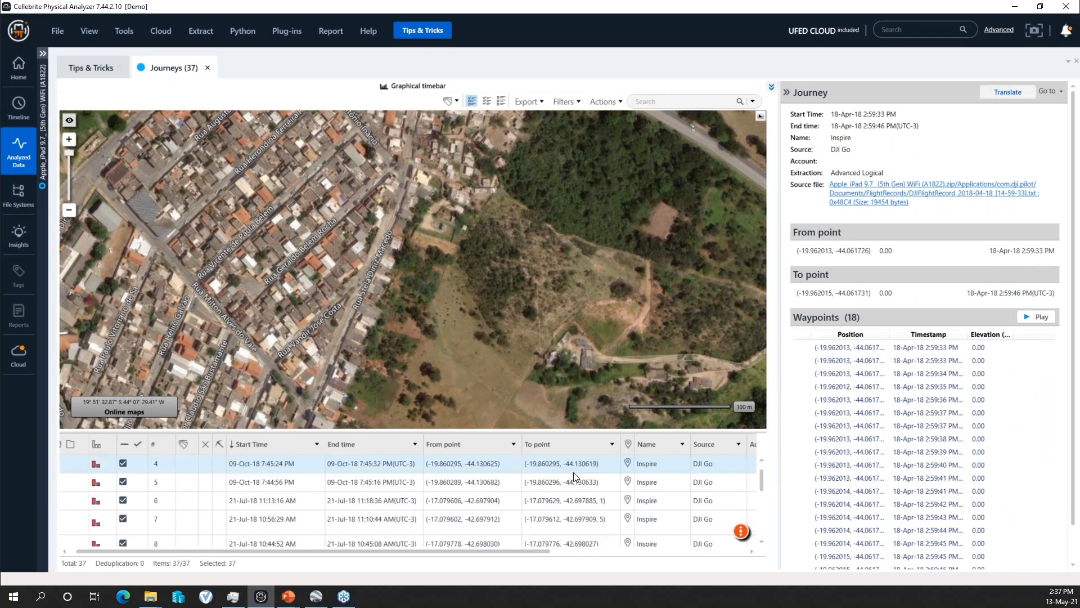
left_click(573, 470)
left_click(575, 485)
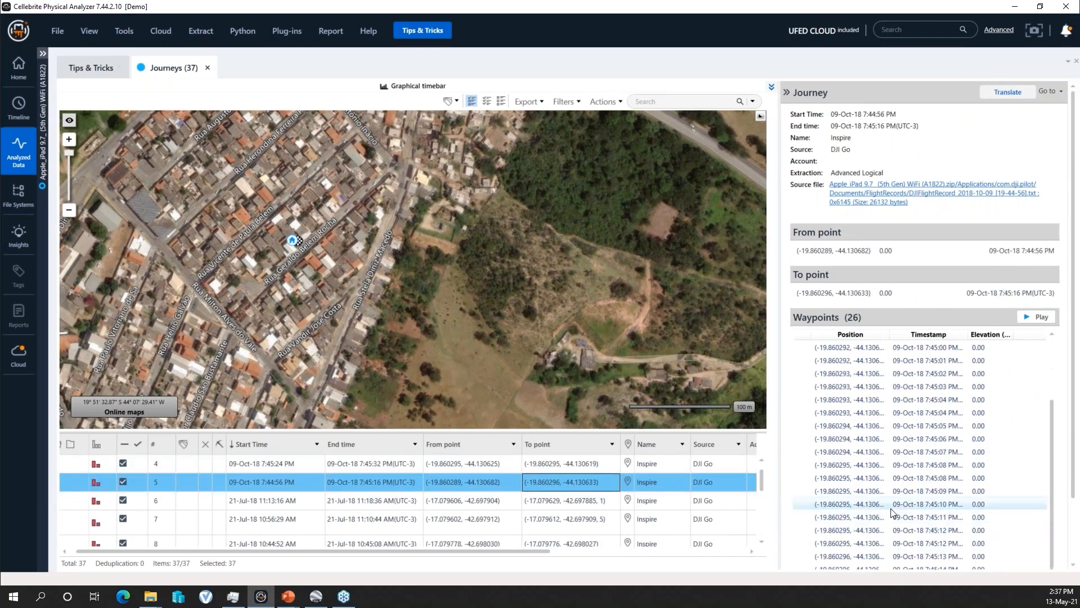
left_click(571, 504)
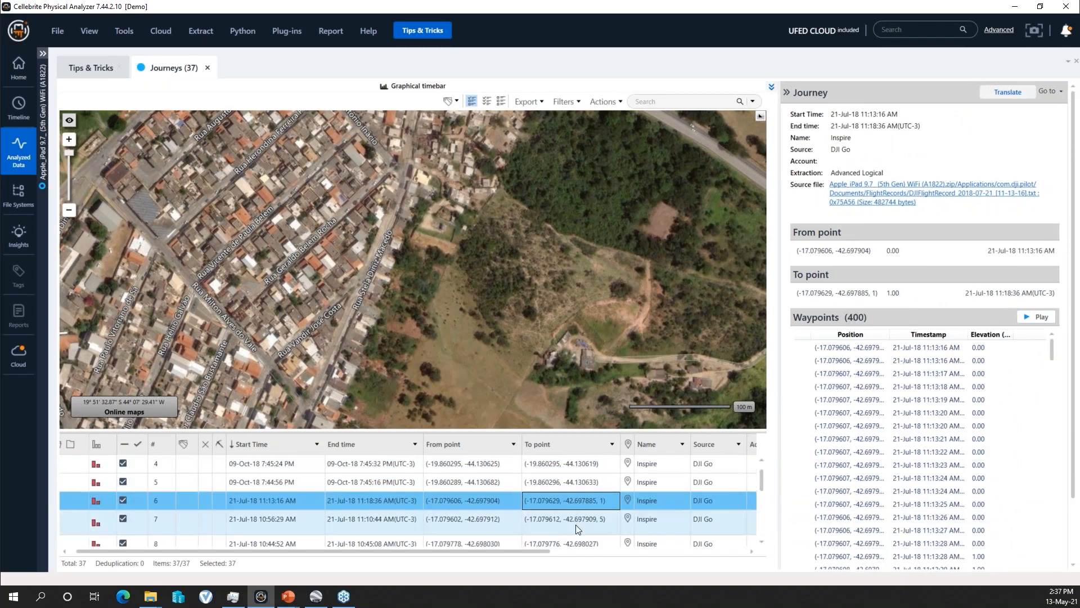
left_click(579, 520)
- Select journey 1, dated 04-Mar-19 10:34:04 AM, and examine the elevations in its waypoint list
scroll(562, 496, "up", 3)
left_click(557, 469)
scroll(987, 466, "down", 2)
double_click(439, 462)
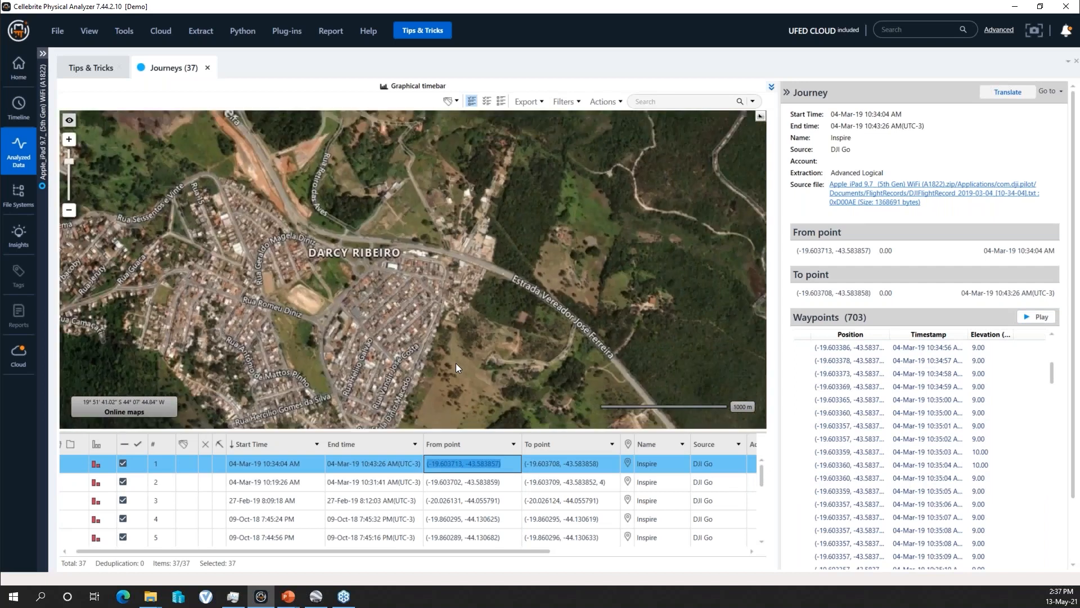
- Switch the map back to Bing Road and locate journey 1's marker close up northeast of Belo Horizonte
scroll(456, 367, "down", 3)
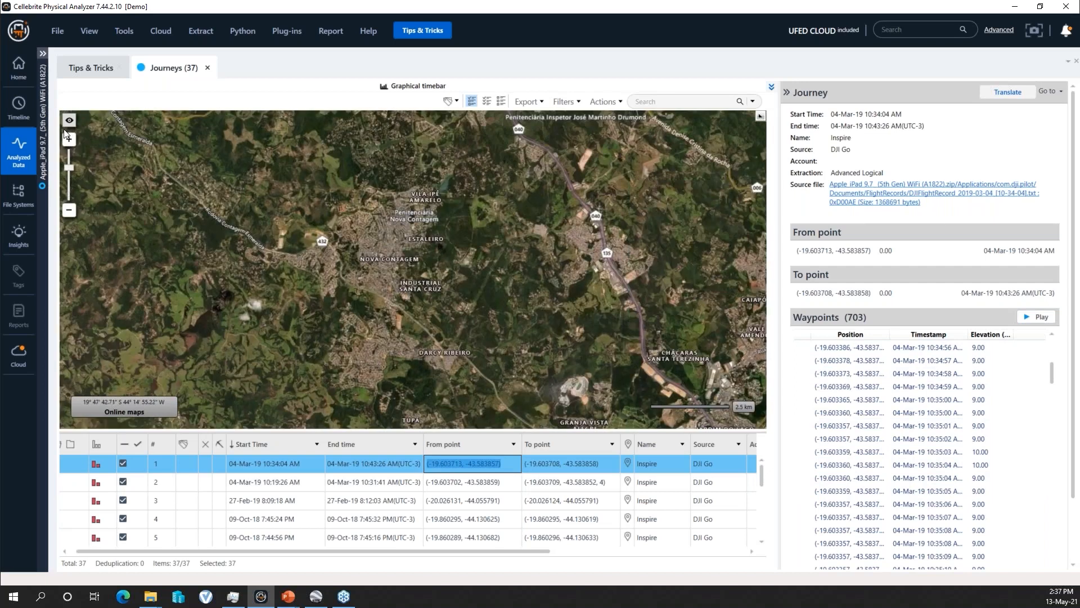
left_click(69, 120)
left_click(96, 137)
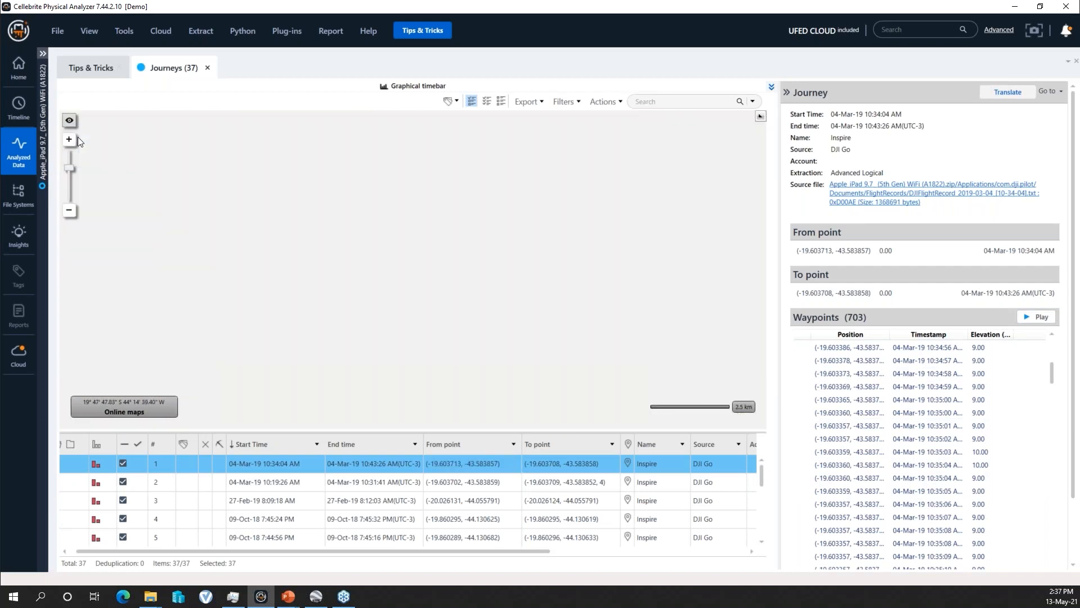
scroll(441, 308, "down", 5)
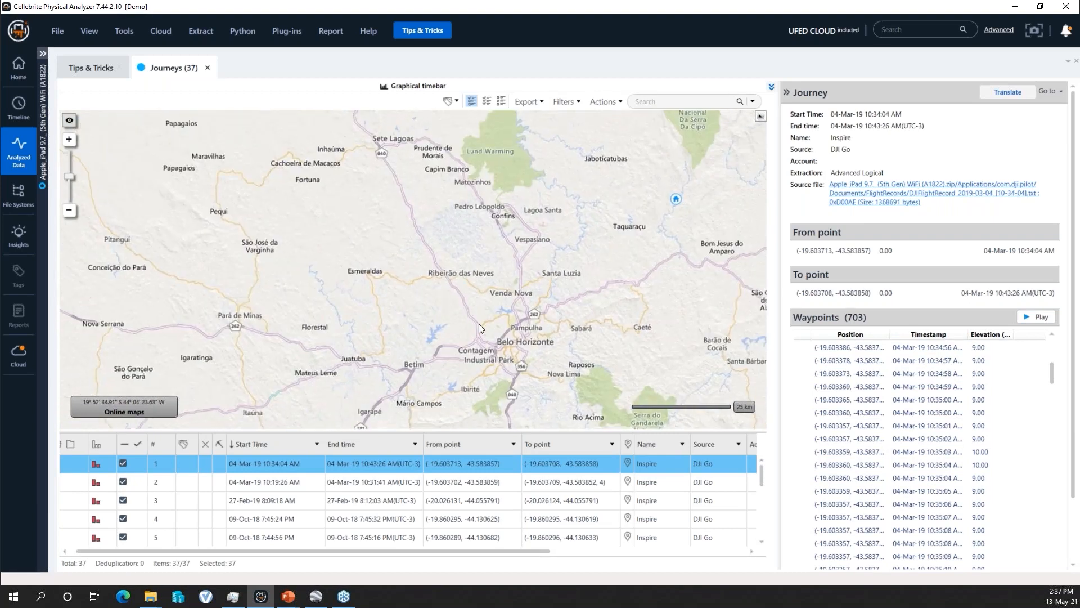
scroll(566, 308, "up", 4)
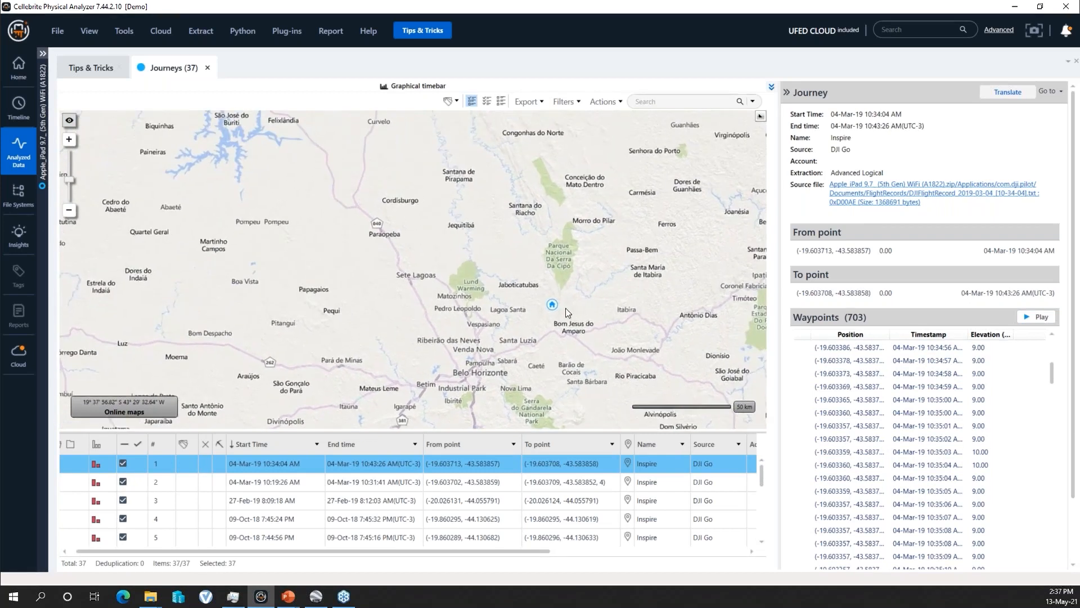
scroll(537, 299, "up", 2)
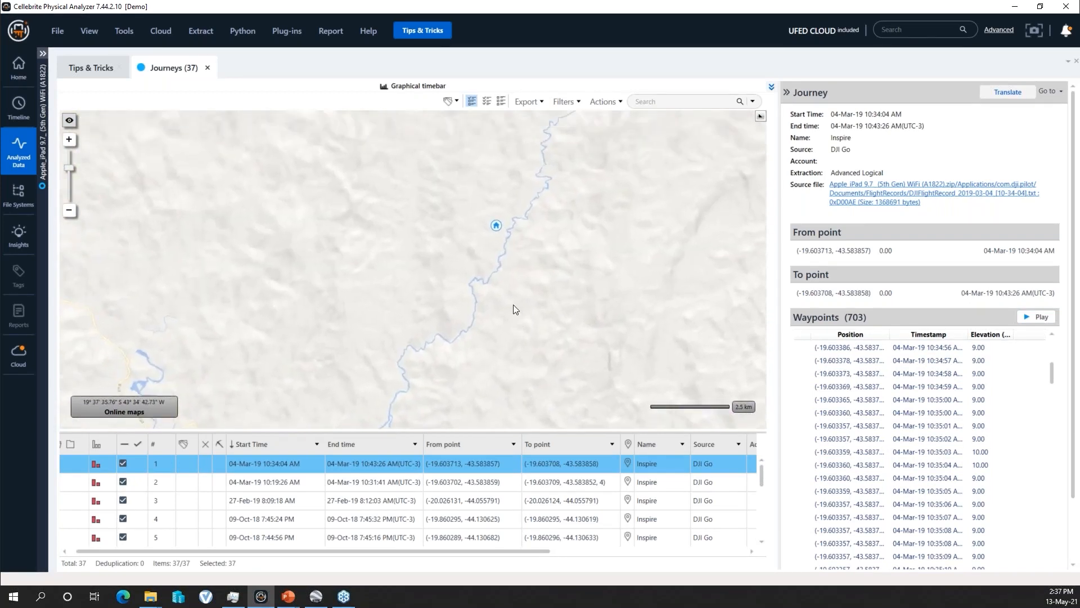
- Show journey 1's full flight path close up on the map and switch the map to satellite imagery
mouse_move(503, 275)
scroll(505, 273, "up", 2)
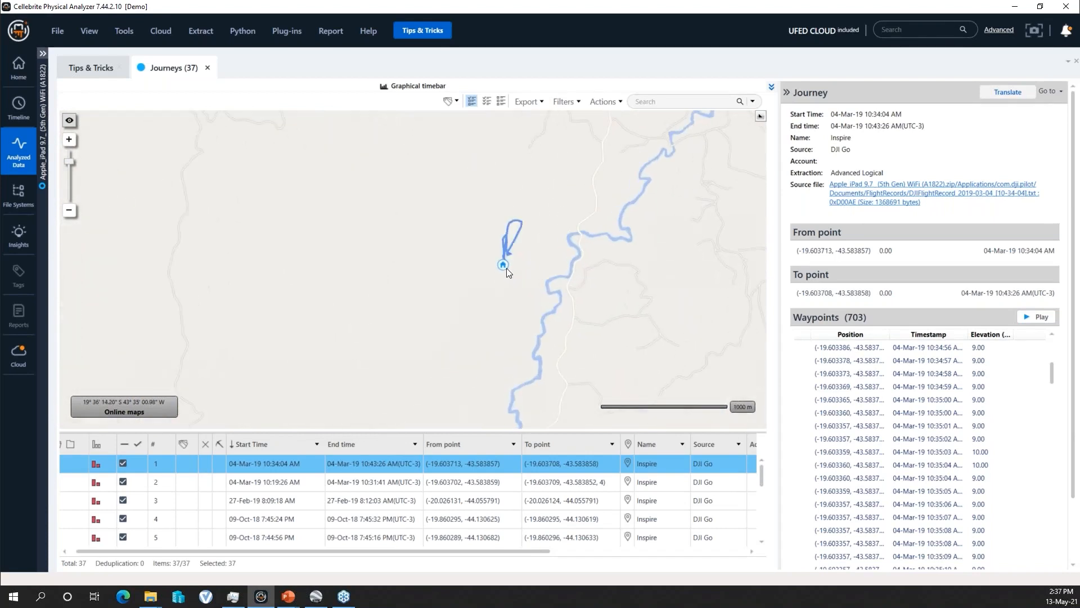
scroll(505, 279, "up", 1)
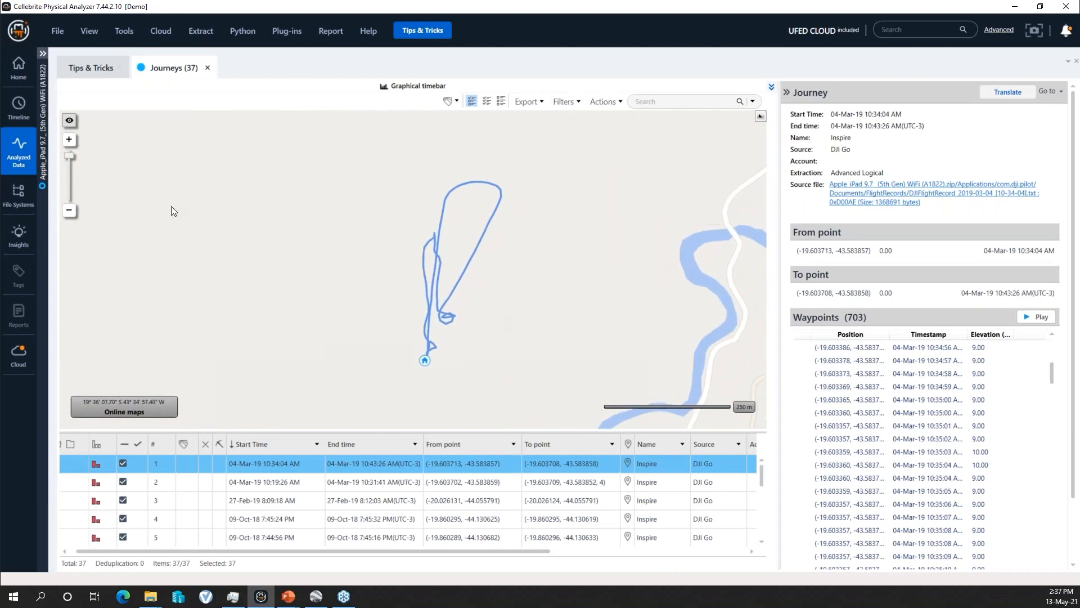
left_click(85, 151)
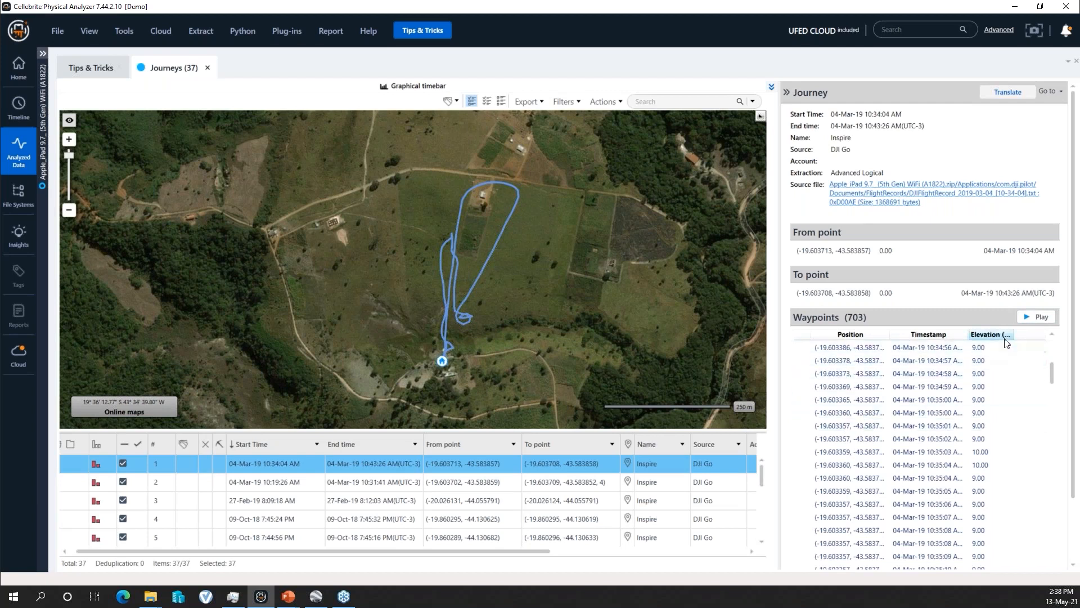
- Widen the waypoints' Elevation column, play journey 1's route on the map, and return to the start of the waypoint list
left_click_drag(1013, 333, 1040, 328)
left_click(1040, 276)
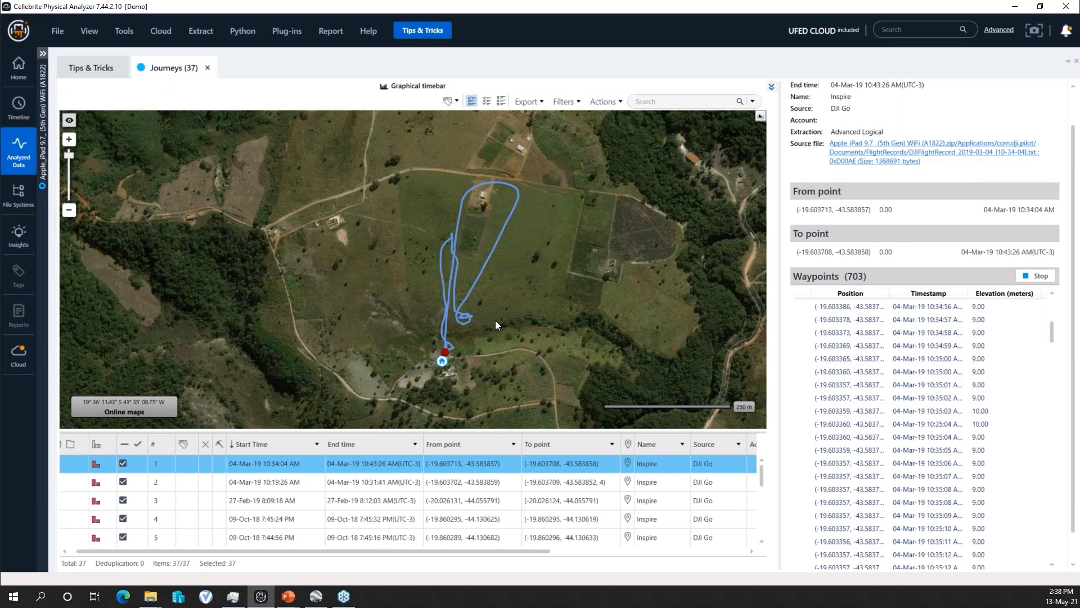
left_click_drag(1053, 332, 1053, 316)
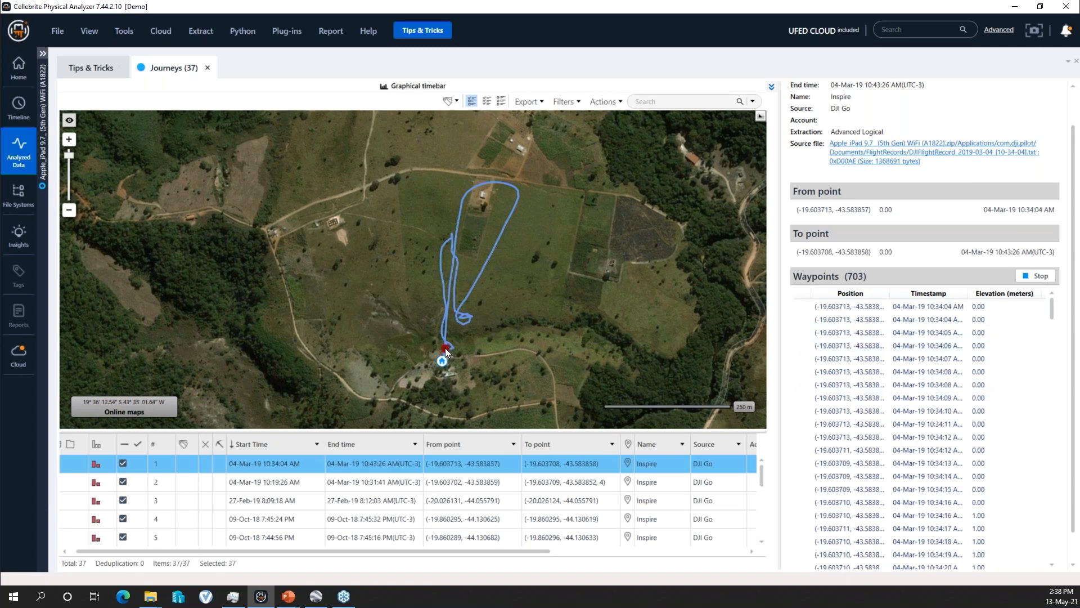
mouse_move(468, 299)
mouse_move(497, 241)
mouse_move(484, 184)
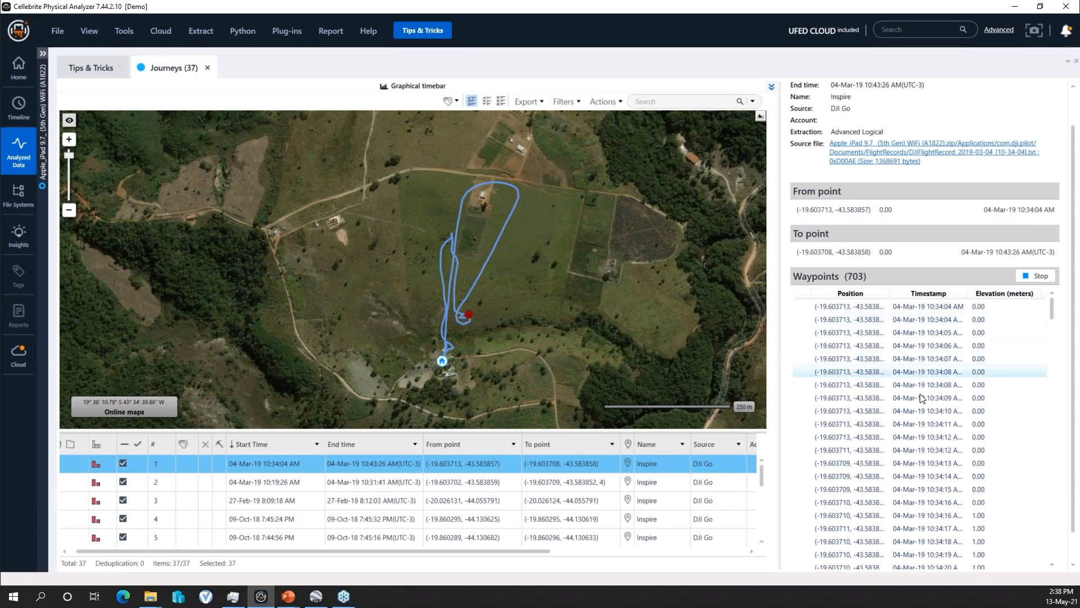
- Widen the Timestamp column and Journey details, examine the waypoint elevations, and check the GPS fix on the flight path's northern loop
left_click_drag(968, 293, 999, 293)
left_click_drag(782, 363, 738, 363)
scroll(911, 449, "down", 20)
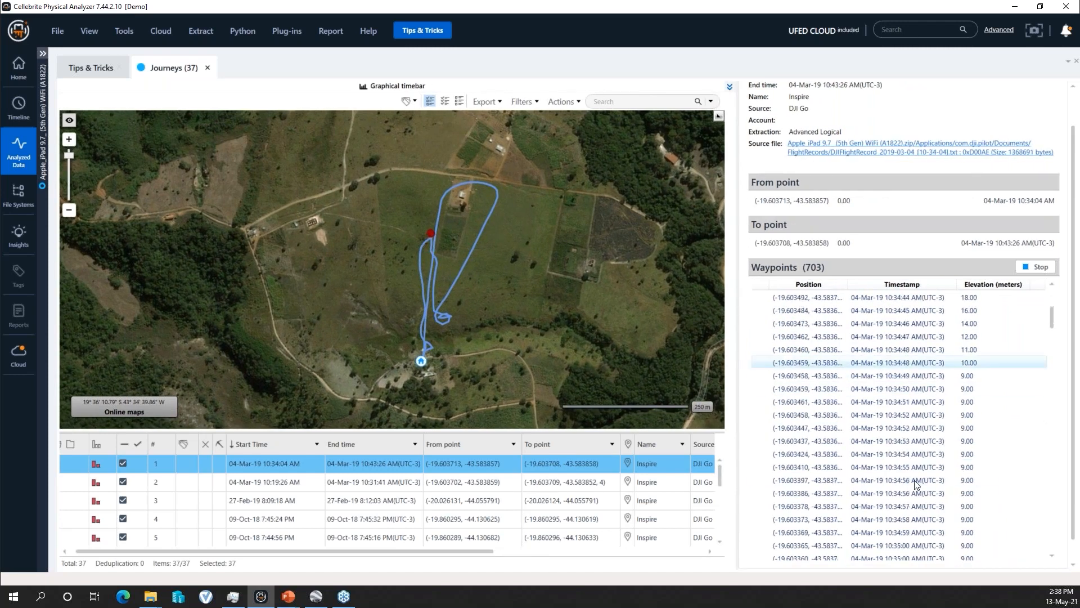
scroll(917, 485, "down", 6)
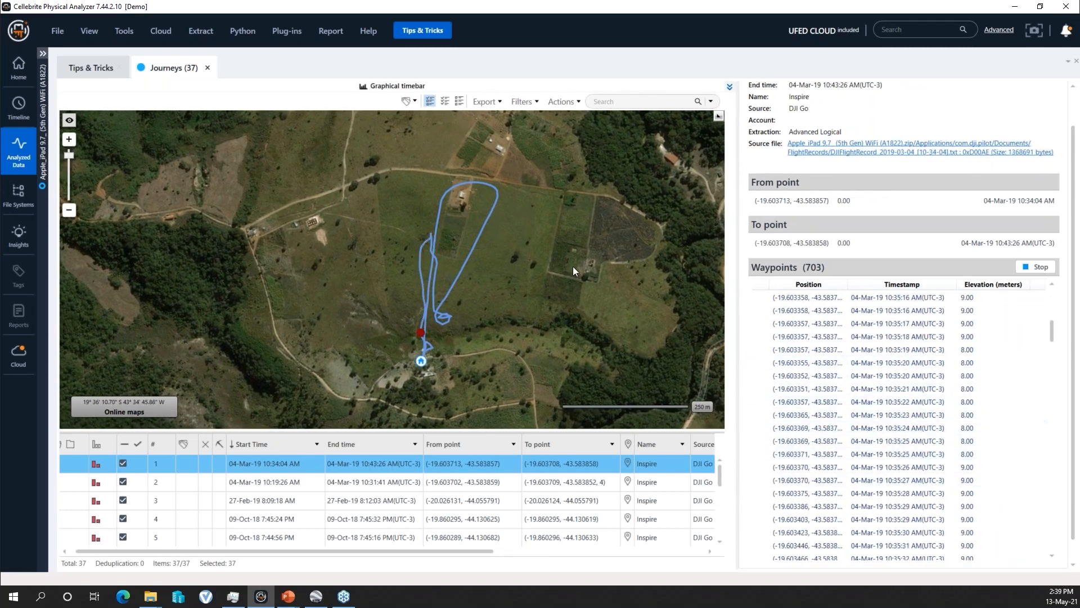
mouse_move(443, 194)
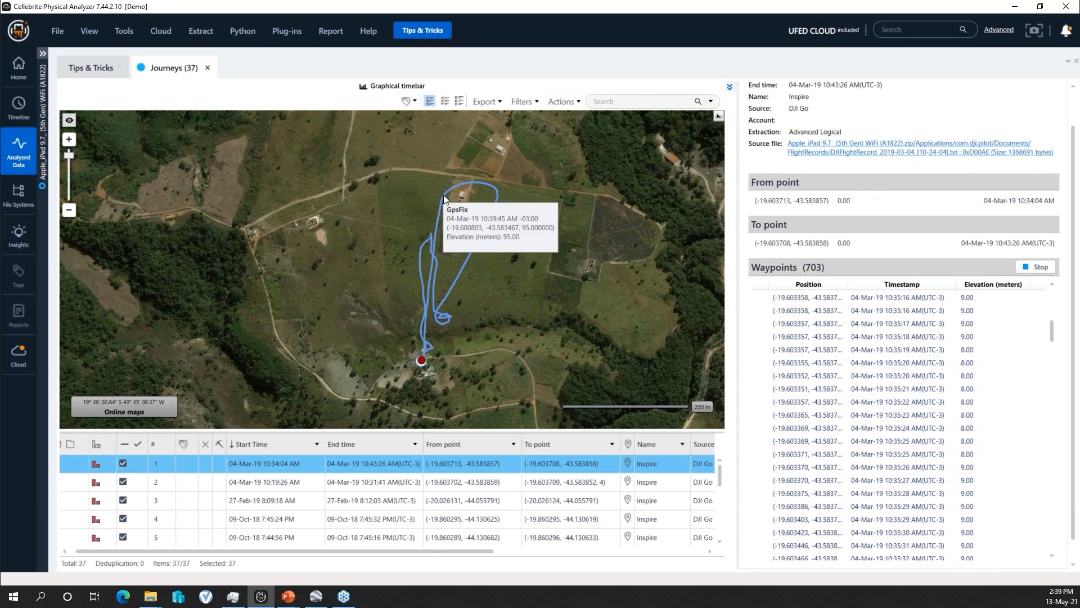
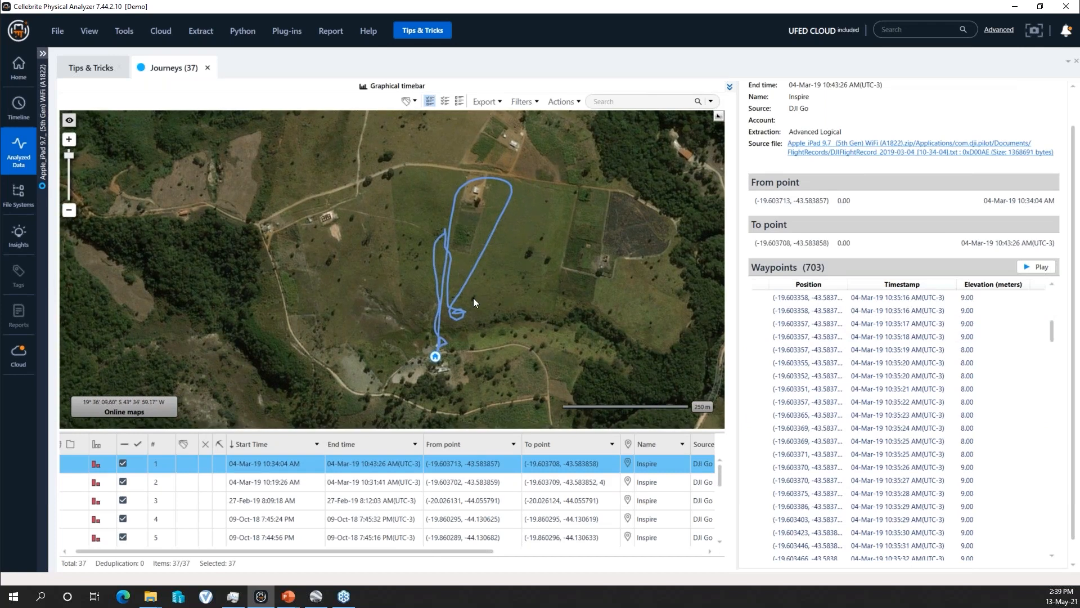
- Inspect journey 1's flight path close up on the satellite imagery and switch the map back to Bing Road
scroll(473, 298, "up", 1)
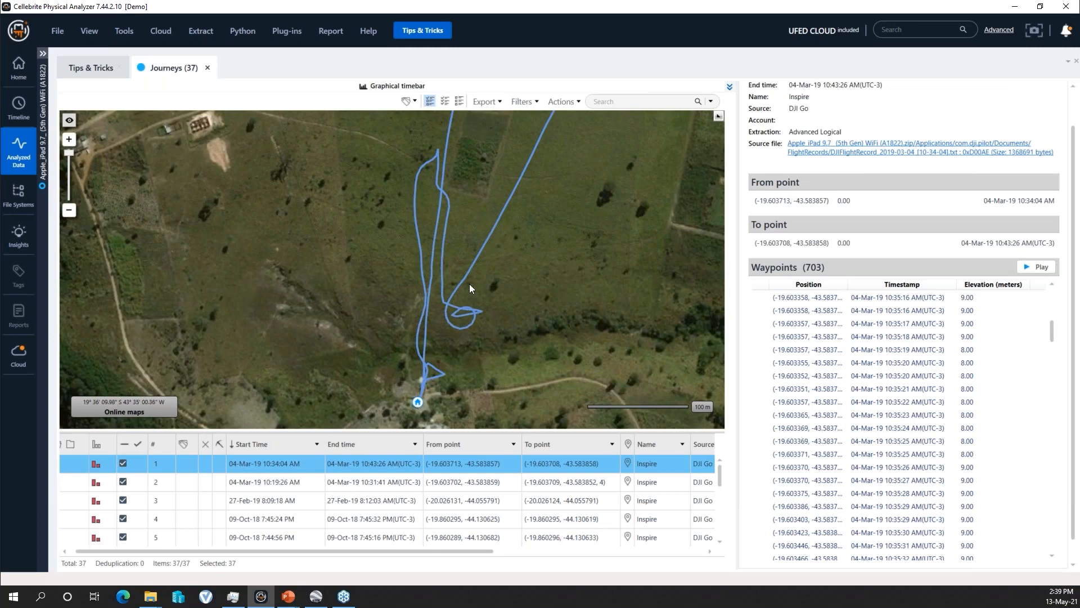
left_click_drag(485, 224, 475, 264)
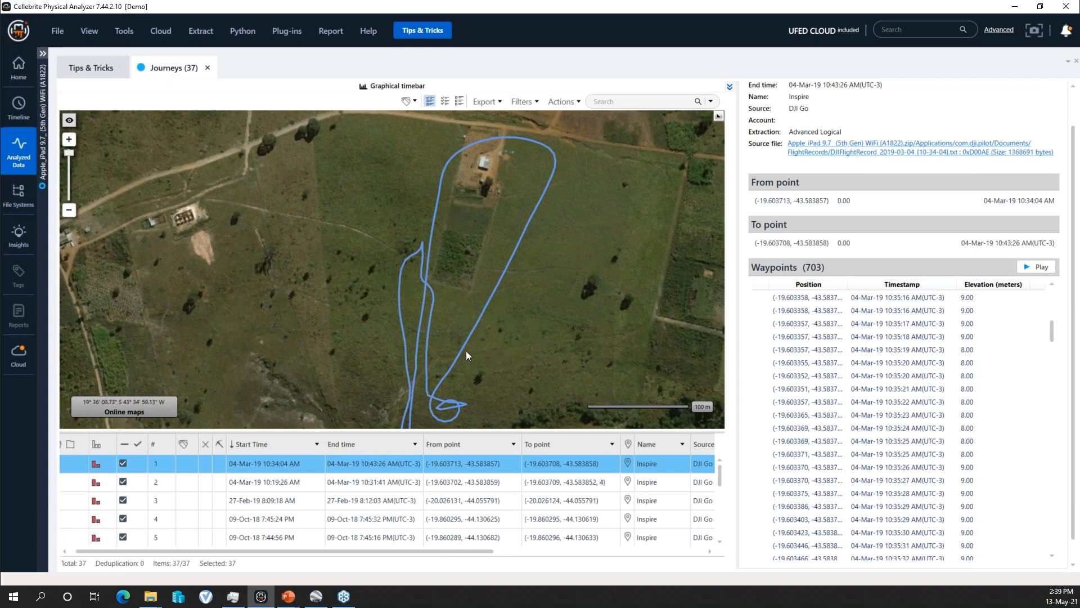
left_click_drag(440, 338, 451, 275)
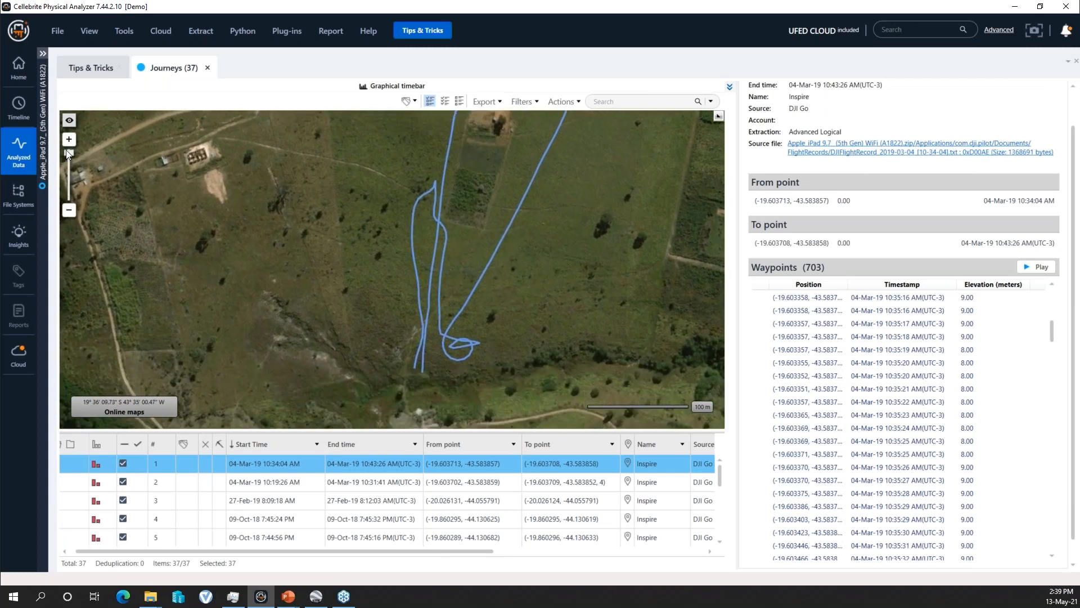
left_click(69, 119)
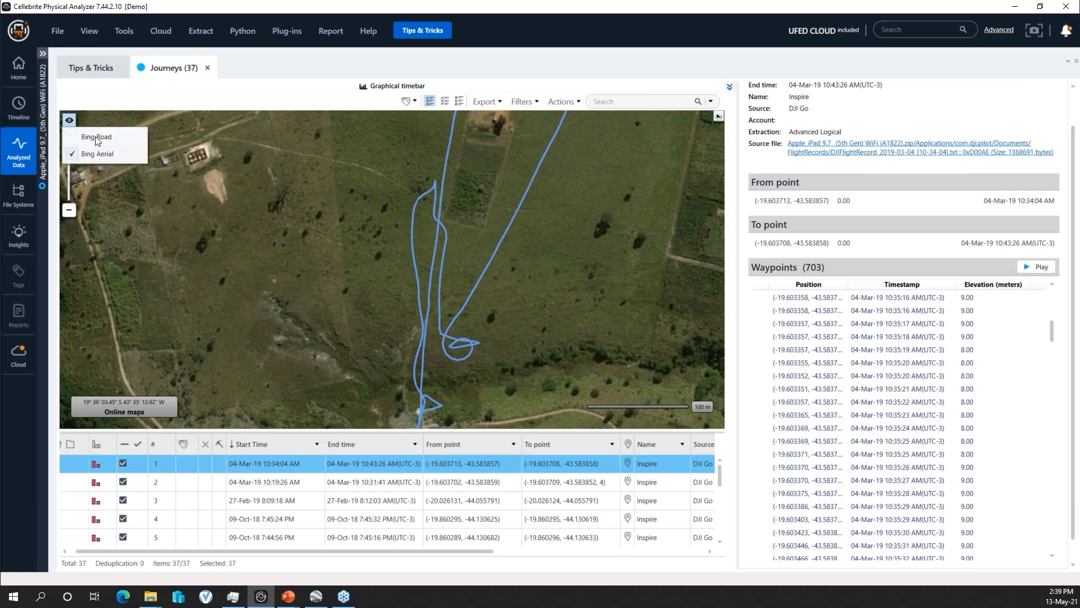
left_click(97, 140)
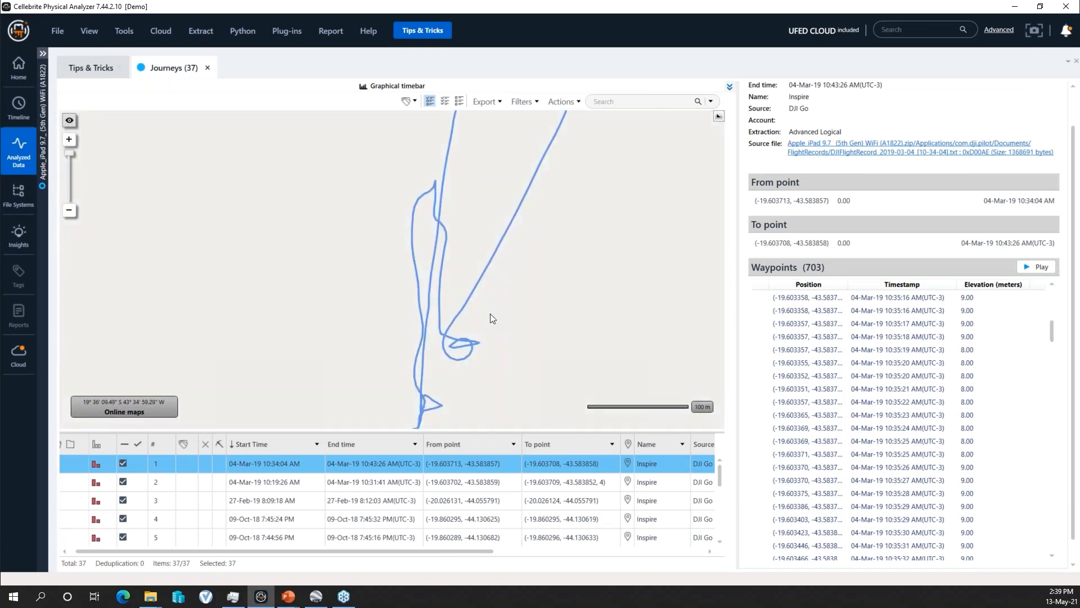
scroll(491, 319, "down", 2)
scroll(477, 322, "up", 1)
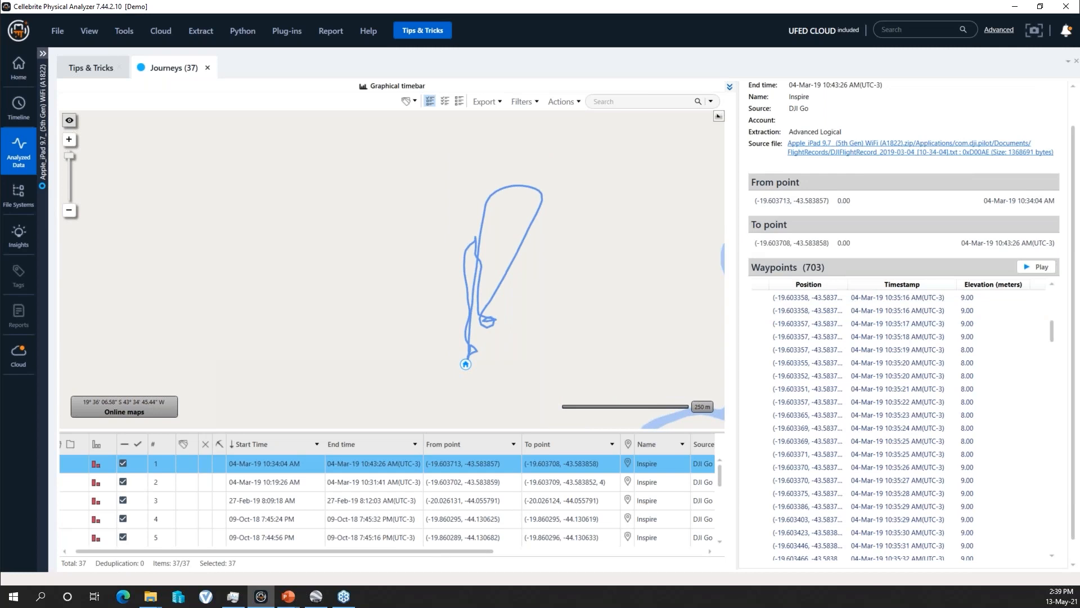
- Compare the flight paths and details of journeys 3, 2 and 1, and view journey 1 within its wider surroundings
right_click(319, 468)
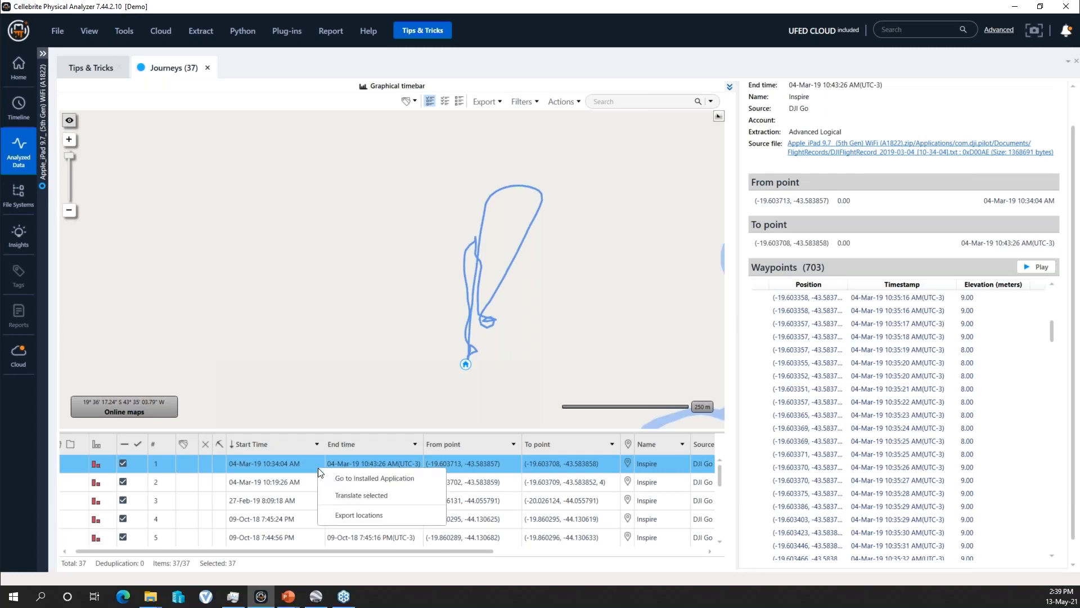
left_click(300, 486)
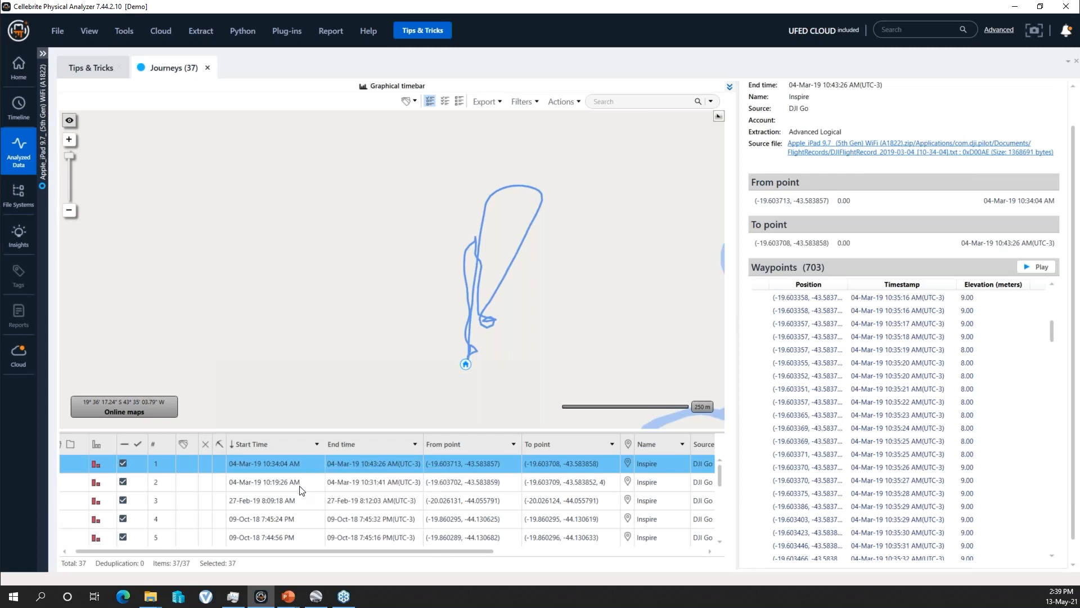
left_click(315, 499)
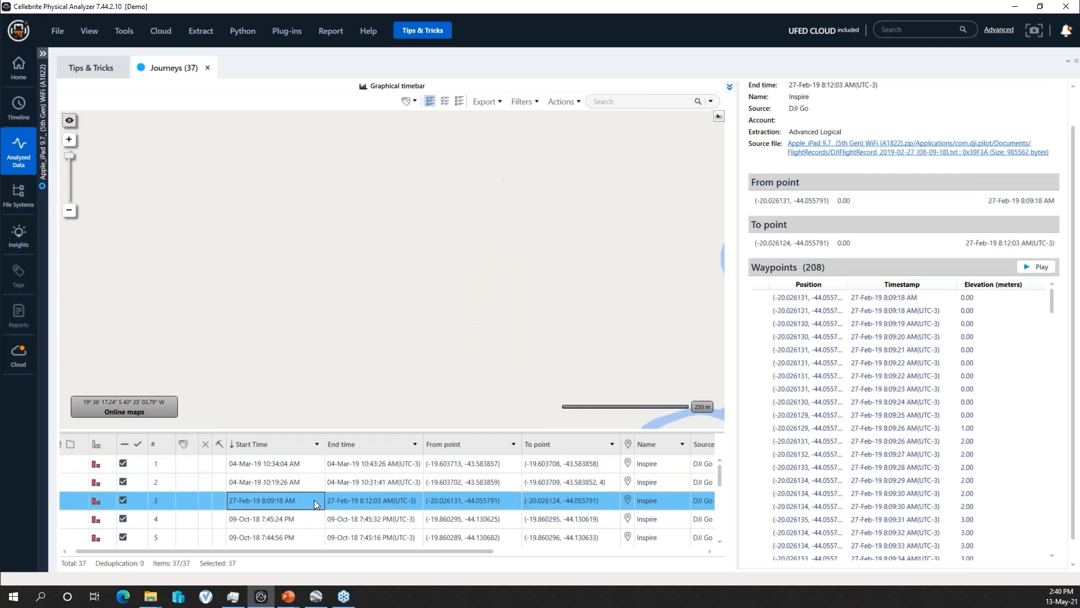
left_click(313, 478)
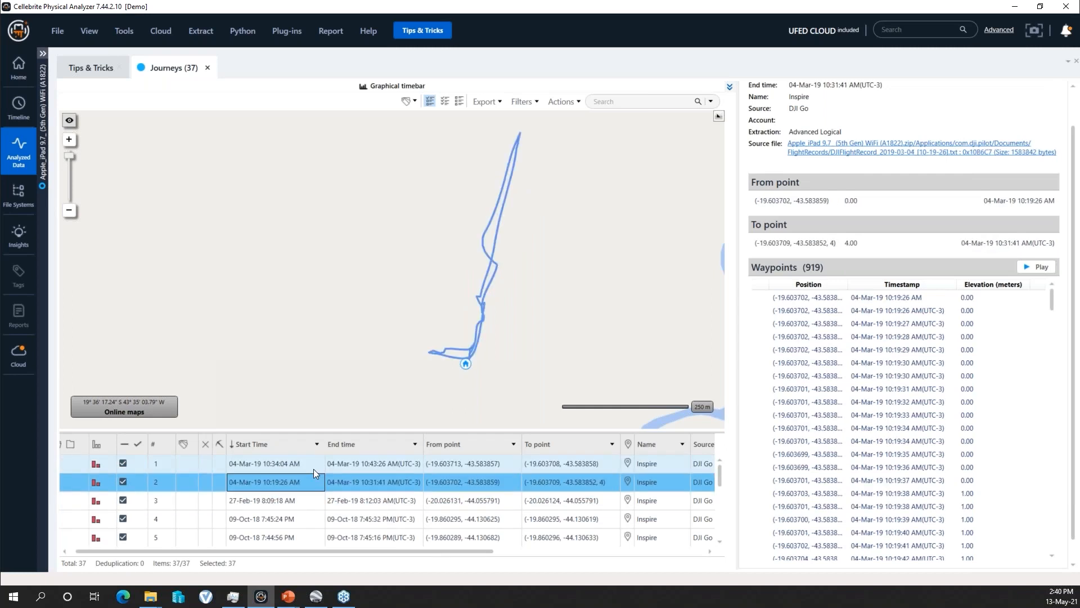
left_click(312, 469)
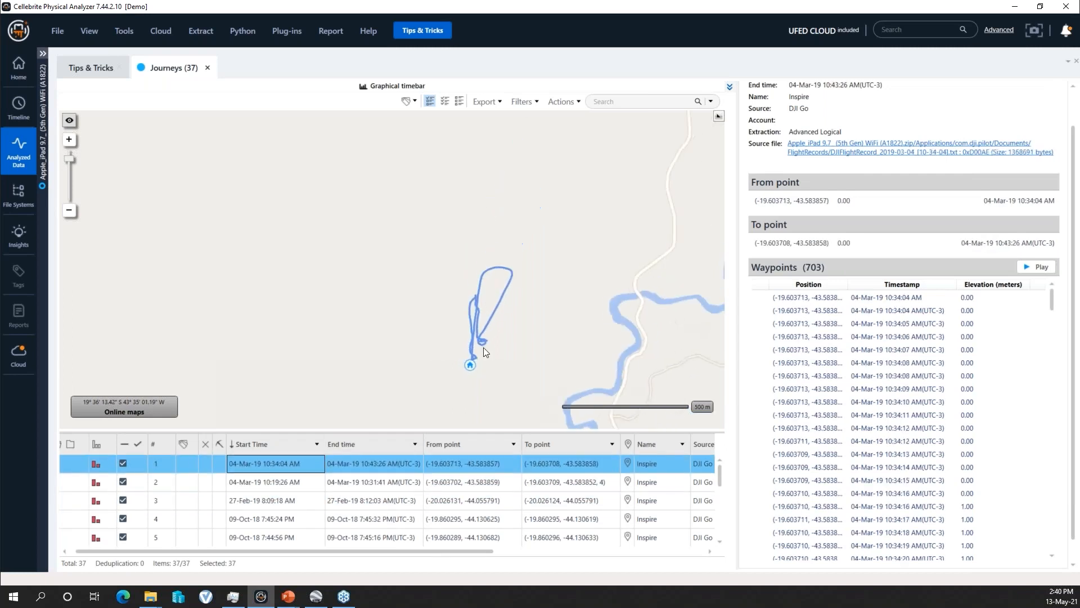
scroll(495, 374, "down", 2)
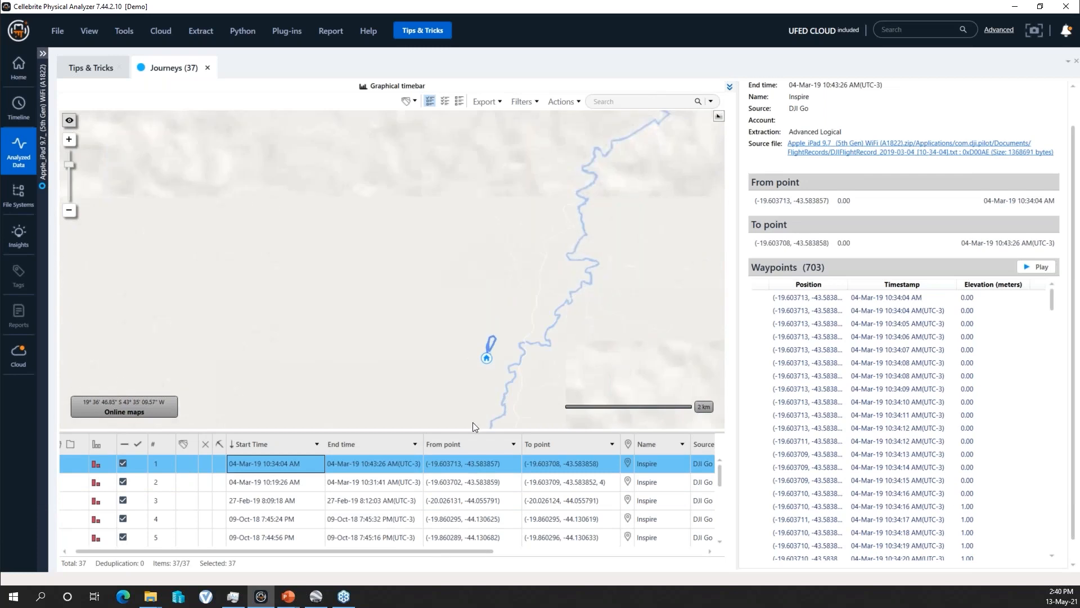
- Export journey 2's locations to the extraction's kml folder, using the report subdirectory Apple_iP.2021-05-13.14-40-16
left_click(323, 485)
right_click(425, 492)
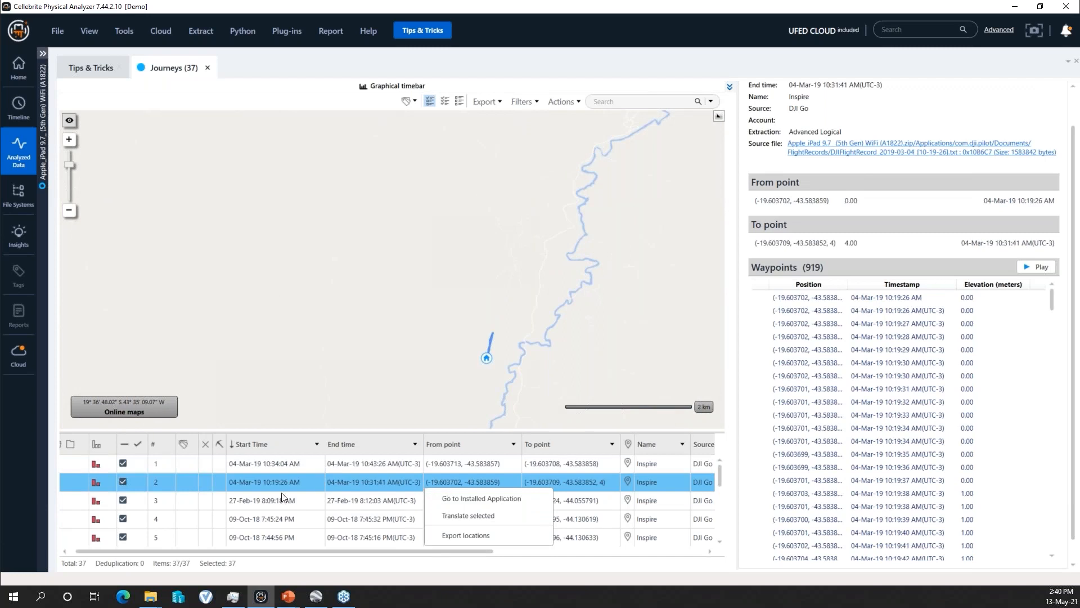
right_click(186, 485)
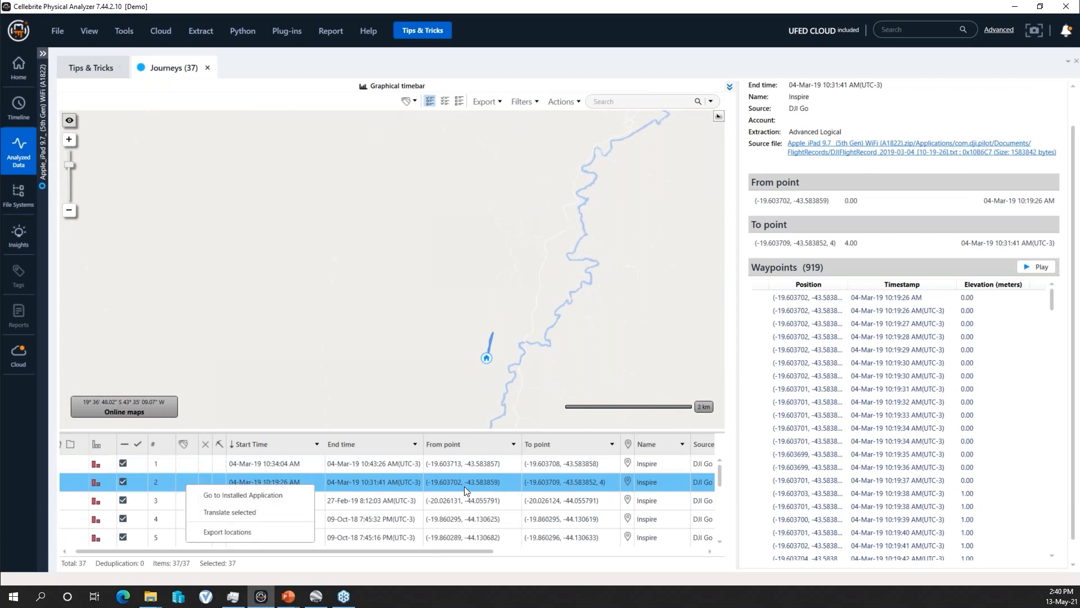
left_click(227, 533)
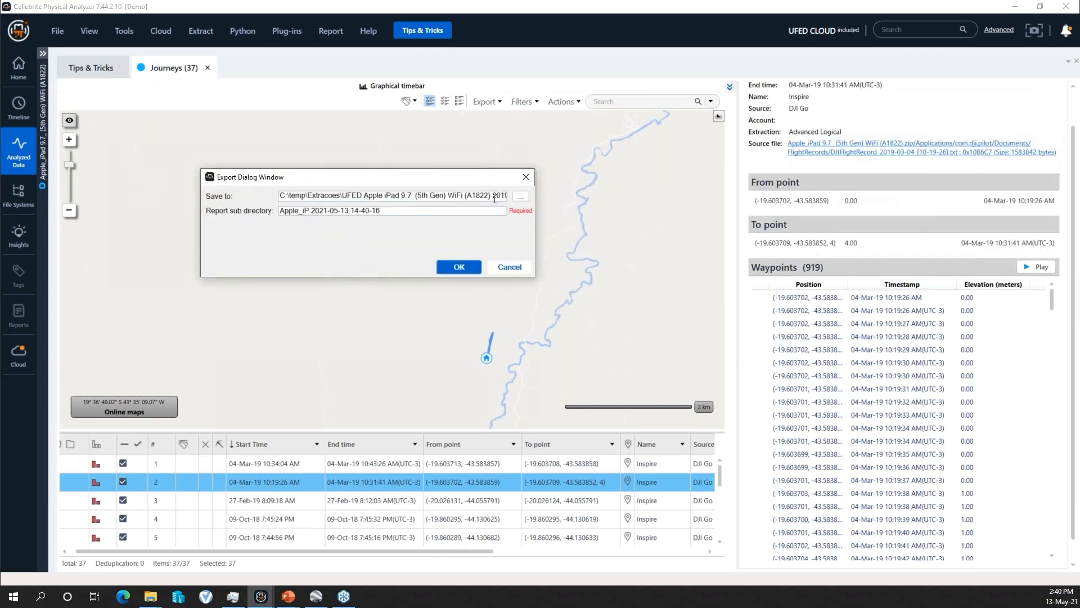
left_click_drag(495, 197, 363, 196)
left_click(499, 198)
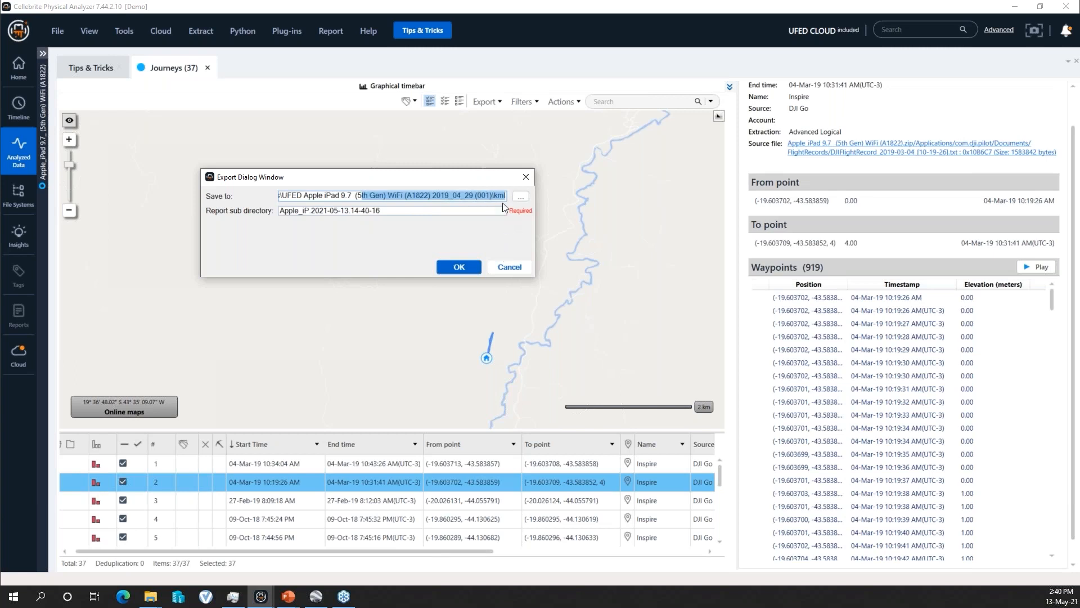
left_click(468, 268)
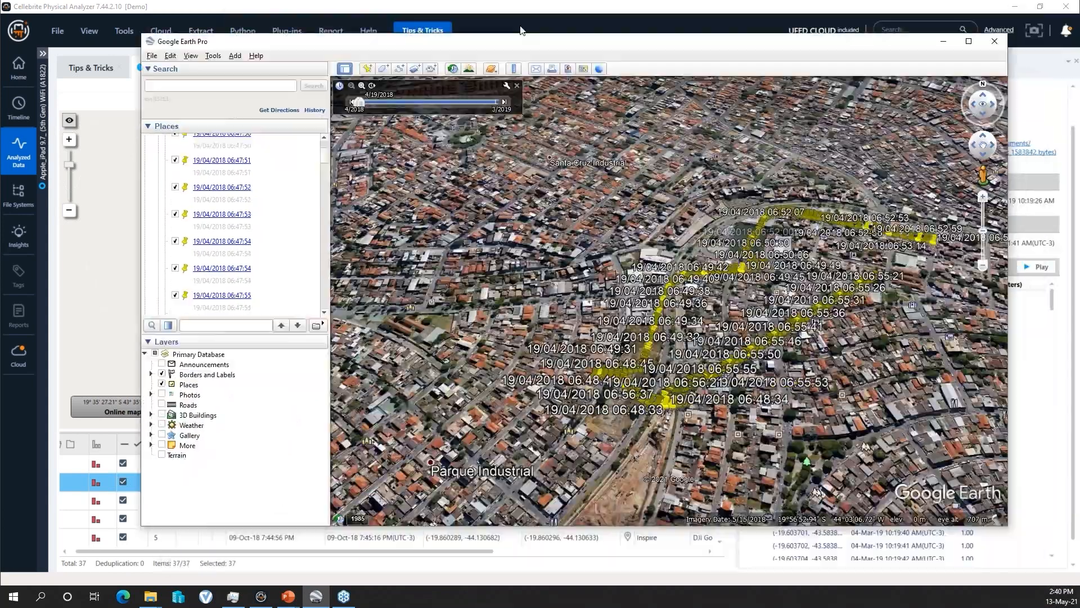
- Maximize Google Earth Pro, look over the drone track from 19/04/2018, and return to the start of the Places list
left_click_drag(521, 30, 514, 2)
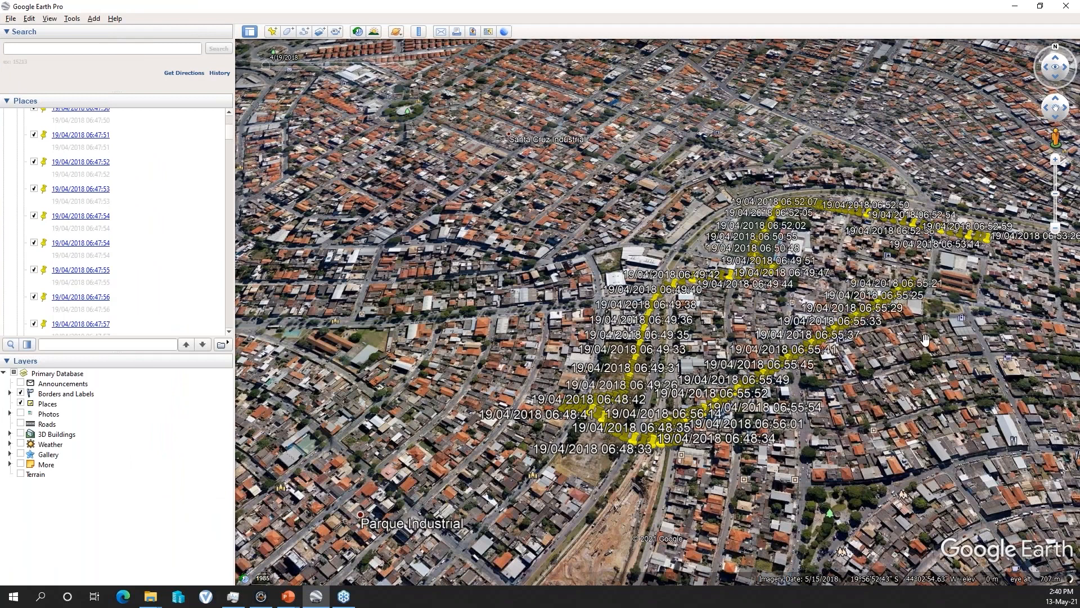
left_click_drag(912, 387, 828, 387)
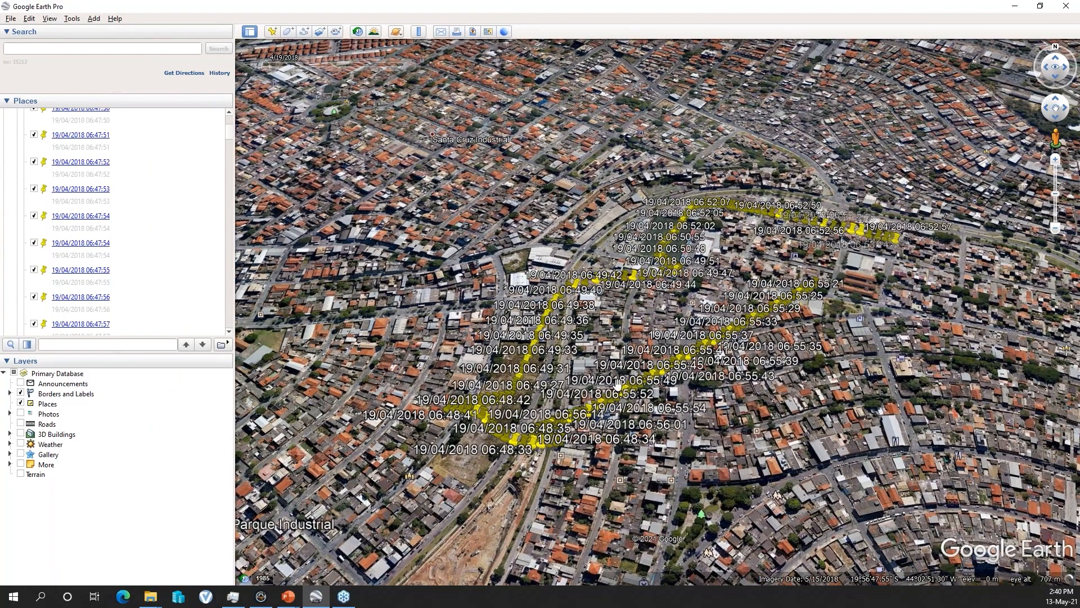
scroll(229, 181, "down", 3)
scroll(228, 181, "down", 6)
scroll(231, 130, "up", 6)
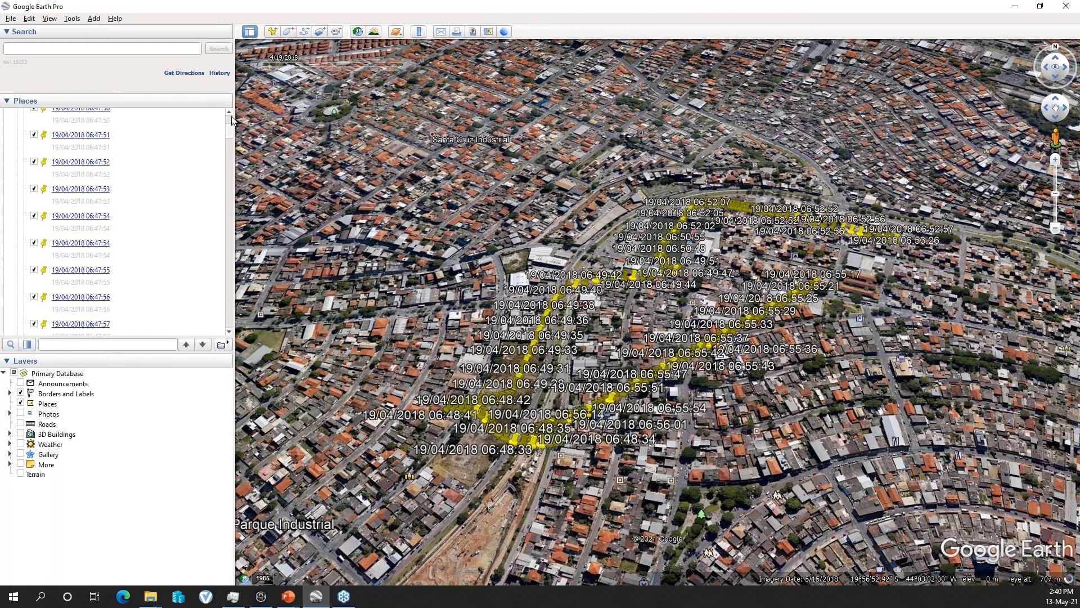
scroll(231, 119, "up", 5)
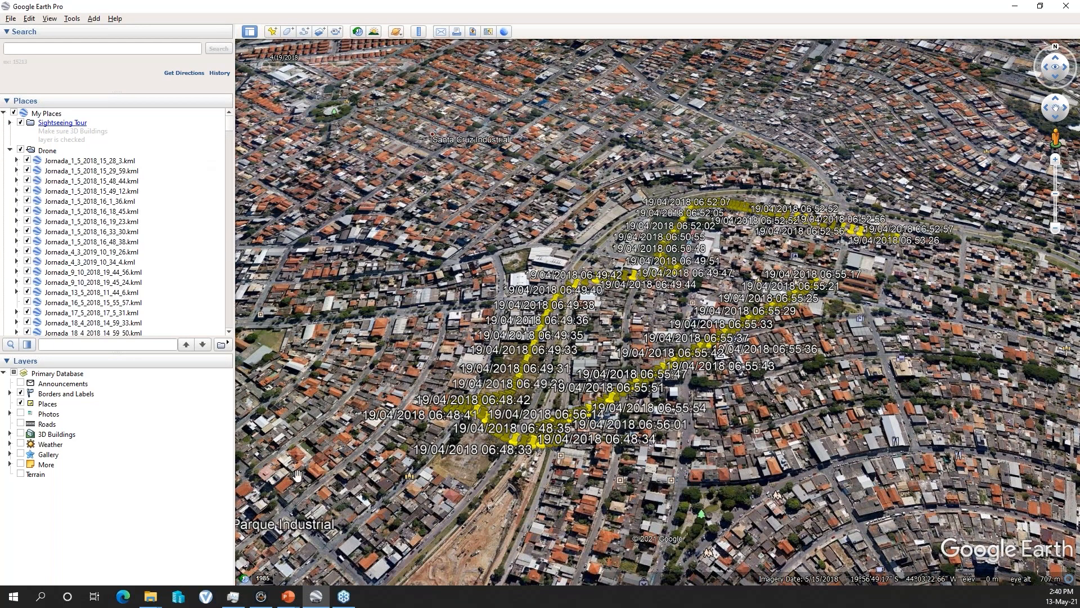
- Switch to the KML Drone folder in File Explorer, review its Jornada KML files, and minimize the folder window
left_click(148, 599)
left_click(208, 552)
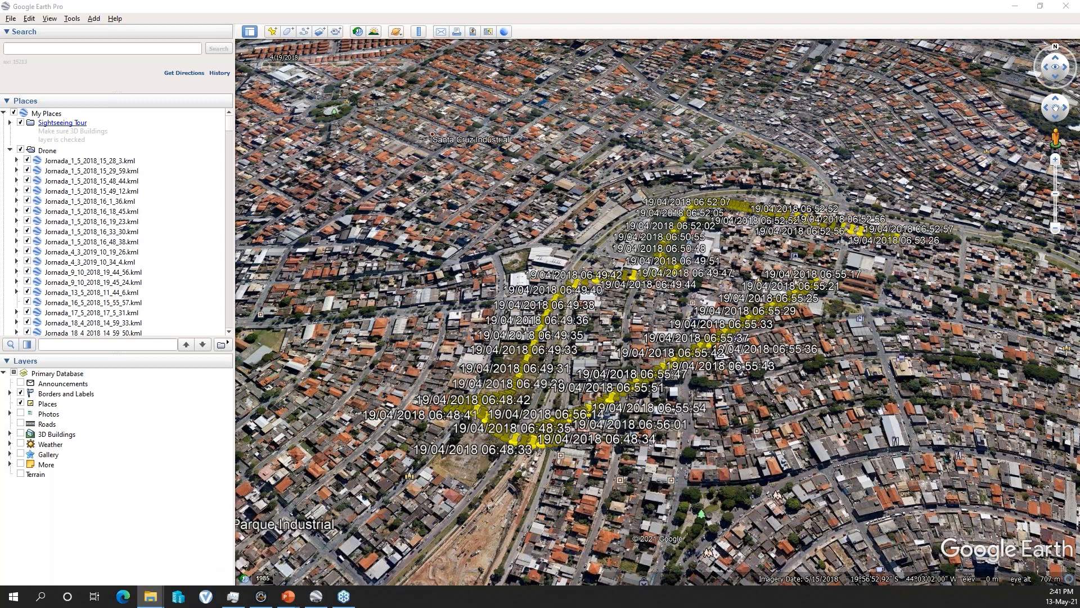
left_click_drag(1079, 84, 494, 66)
scroll(555, 285, "down", 5)
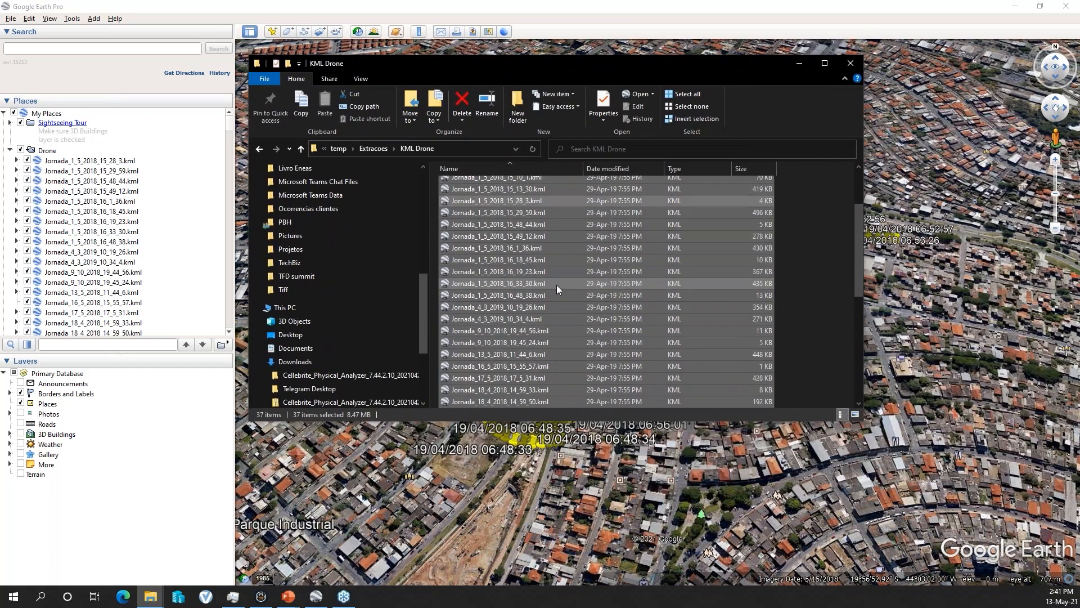
scroll(550, 339, "up", 5)
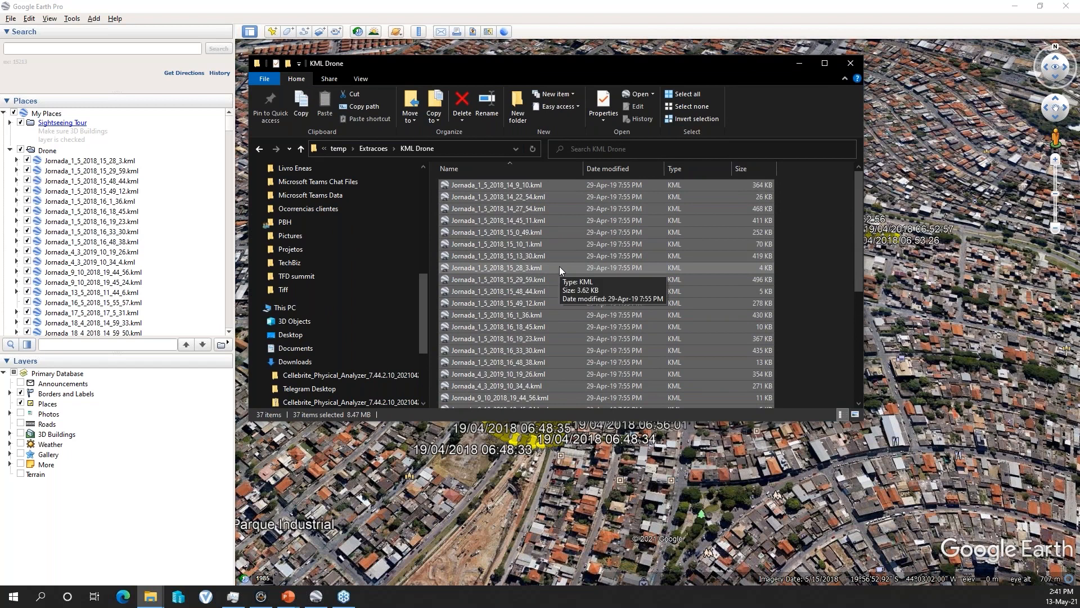
scroll(598, 277, "down", 5)
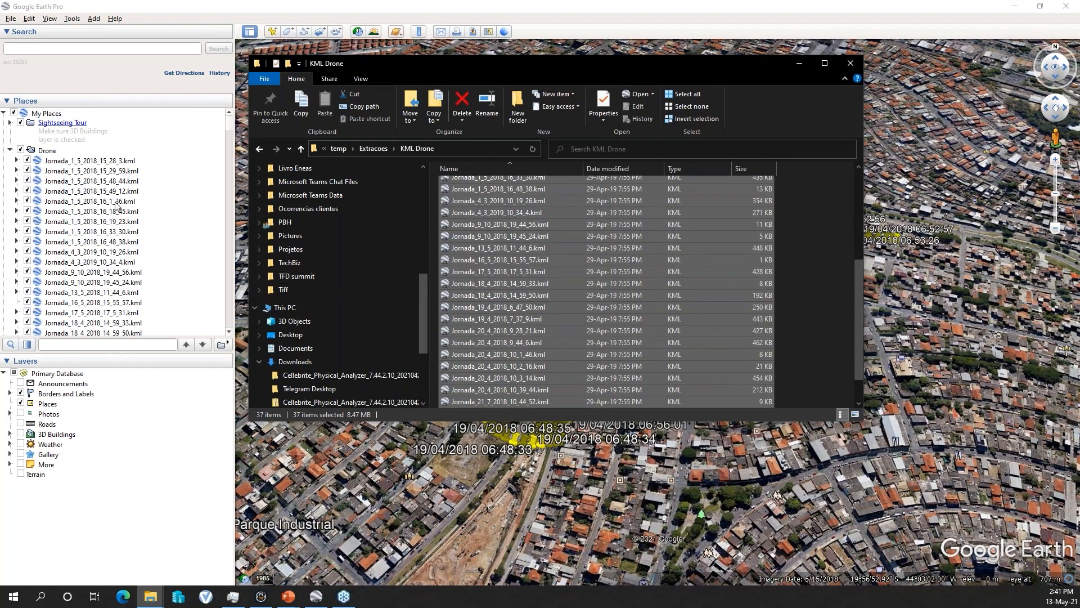
left_click(799, 63)
- Create a folder named iPhone X under My Places in Google Earth Pro and look back over the drone track's placemarks
right_click(45, 118)
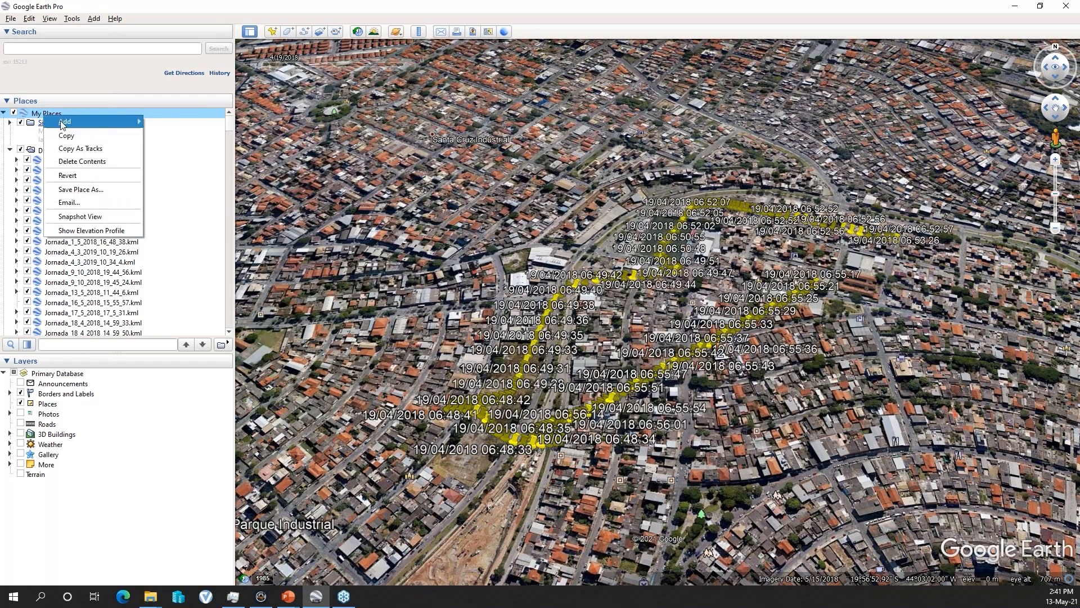
mouse_move(90, 118)
left_click(178, 120)
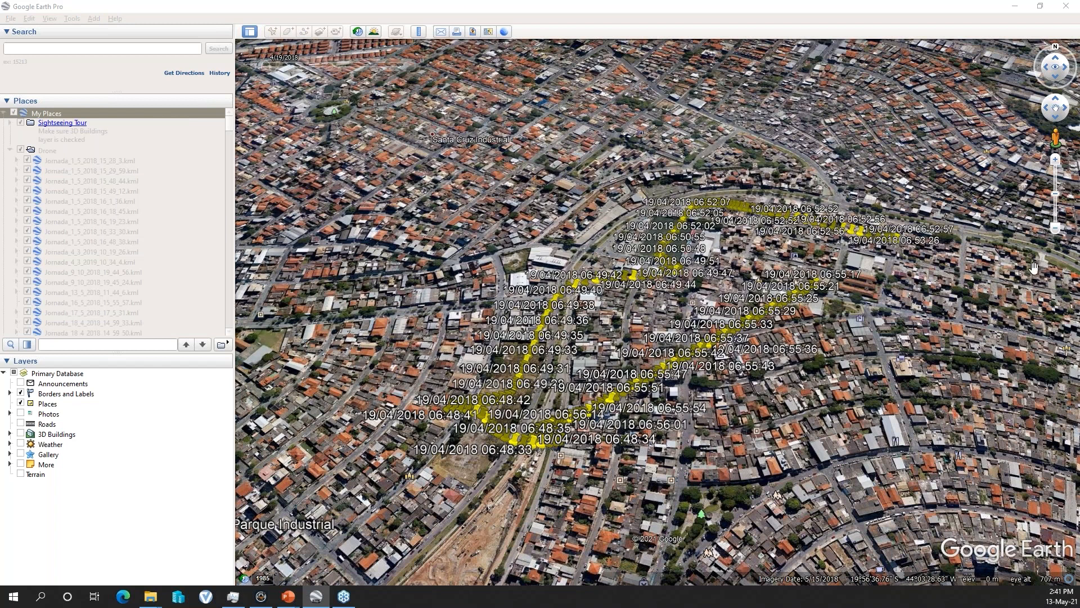
left_click_drag(1015, 195, 338, 137)
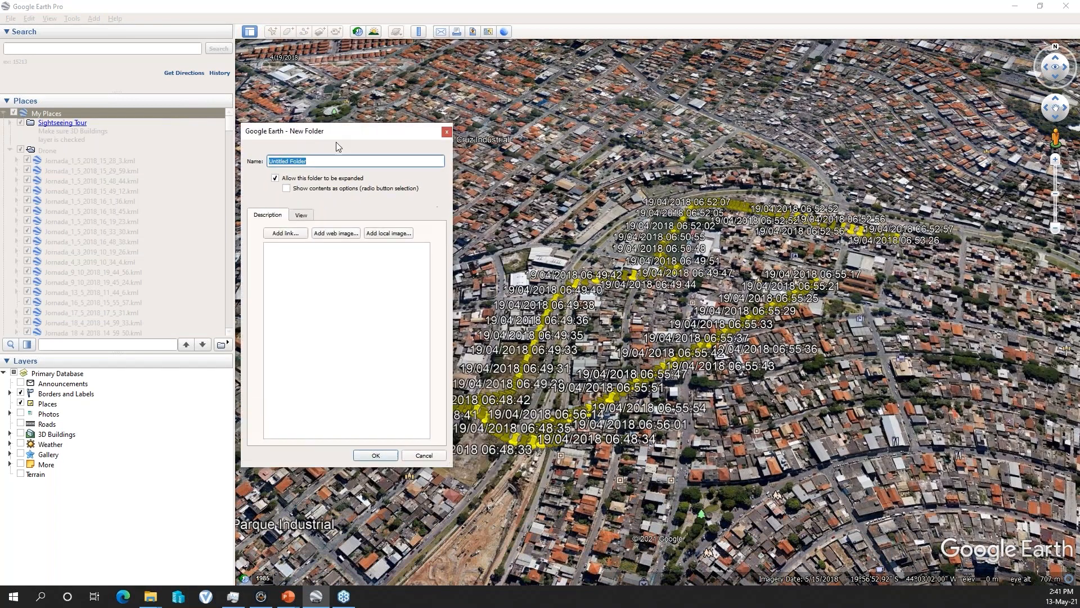
key("BackSpace")
type("iPhone X")
left_click(376, 455)
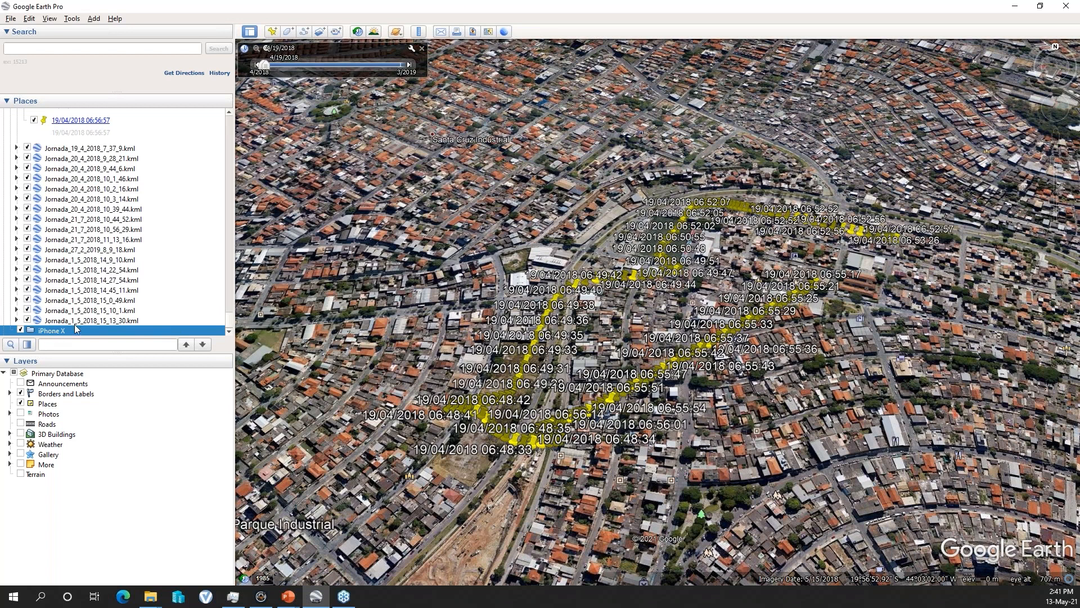
left_click_drag(230, 274, 228, 161)
left_click_drag(731, 387, 717, 354)
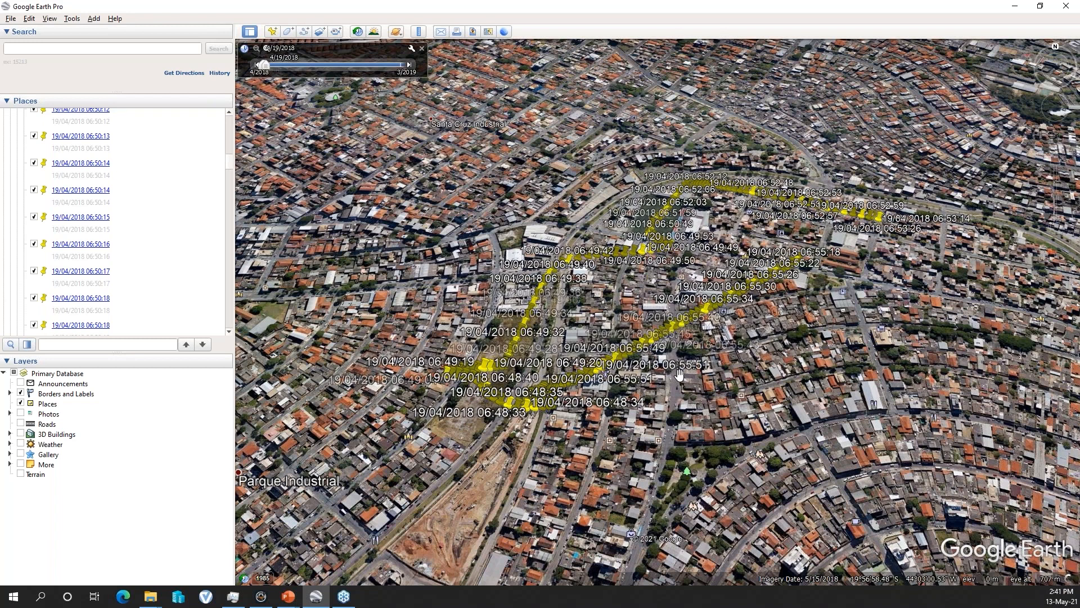
- Switch back to Cellebrite Physical Analyzer and view journey 2's location within the wider region on the map
left_click(261, 597)
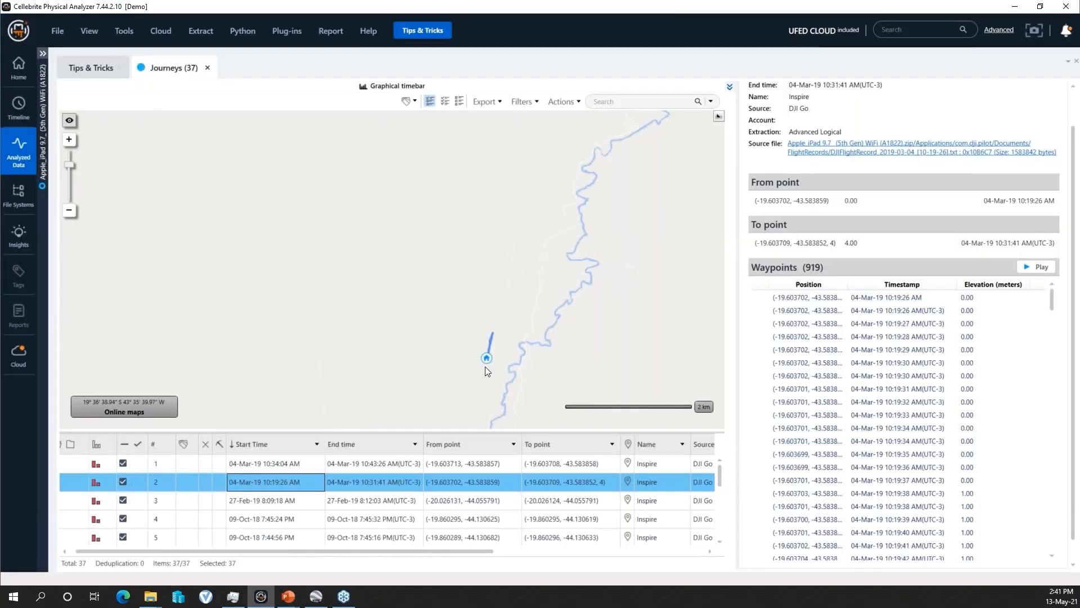
scroll(501, 352, "up", 2)
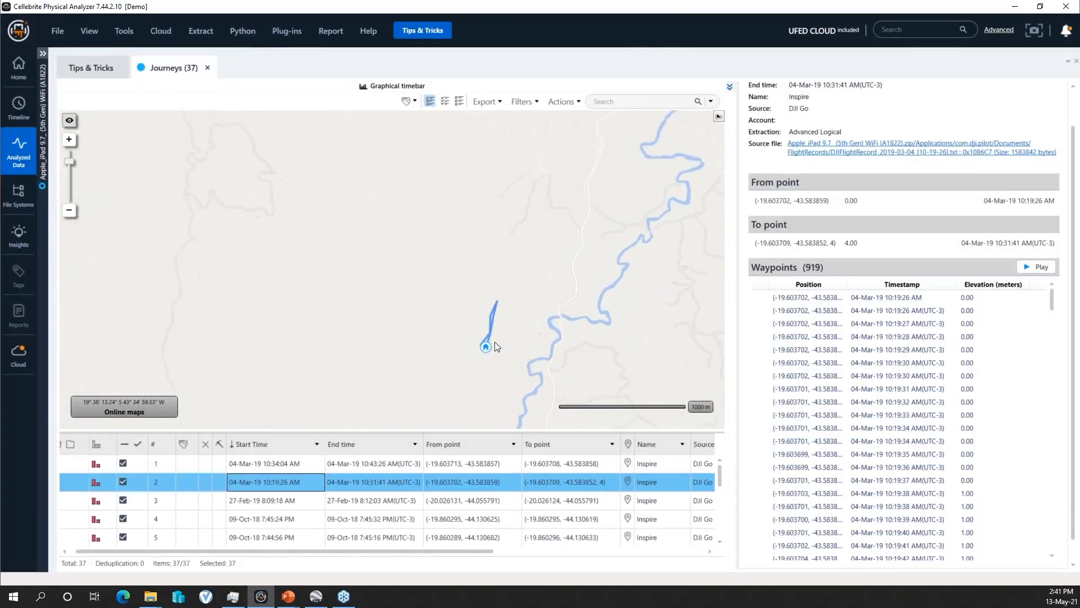
scroll(475, 330, "down", 3)
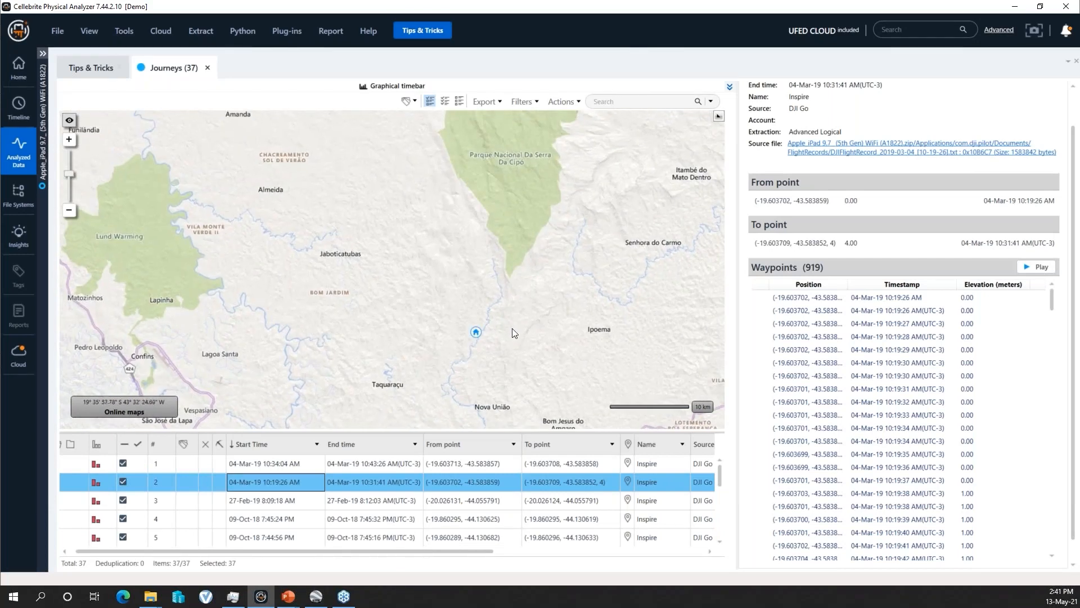
- Select journey 15 from 01-May-18 in the journeys table and locate its home marker on the map
scroll(603, 496, "down", 4)
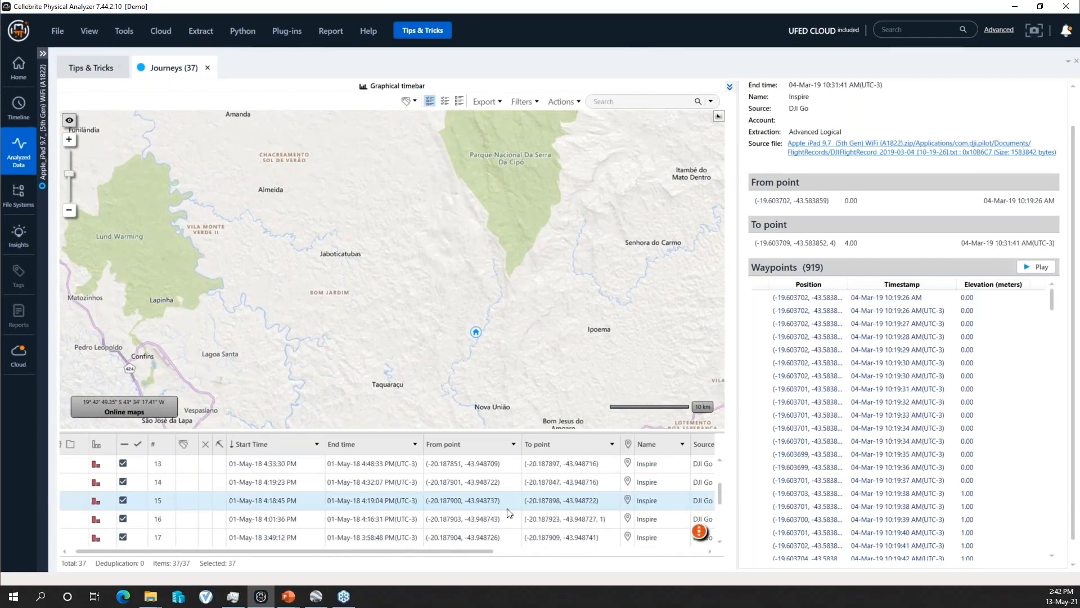
left_click(507, 504)
scroll(473, 315, "down", 5)
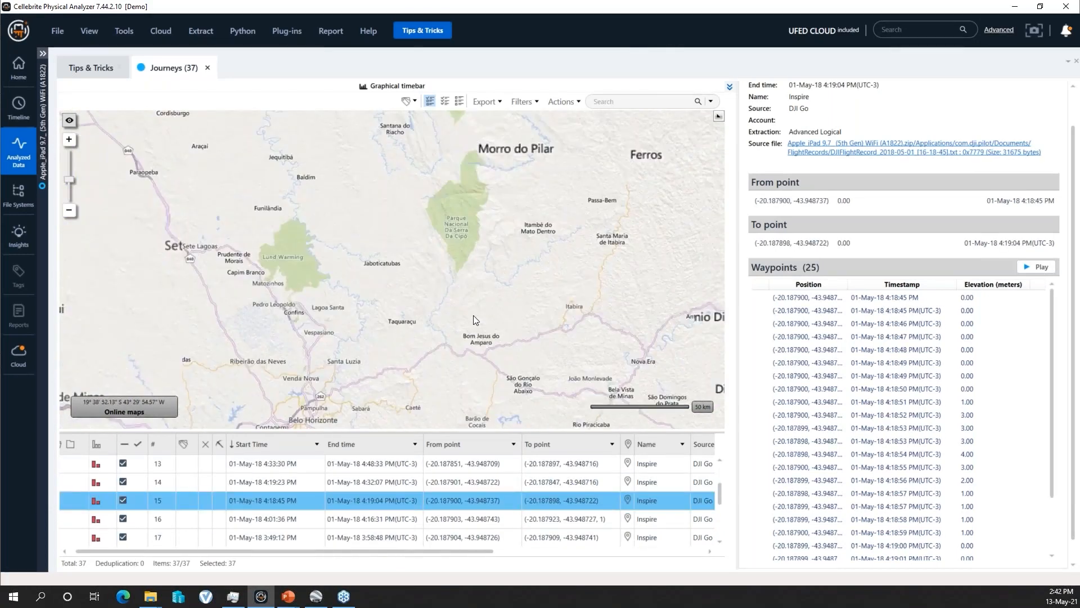
scroll(463, 333, "up", 8)
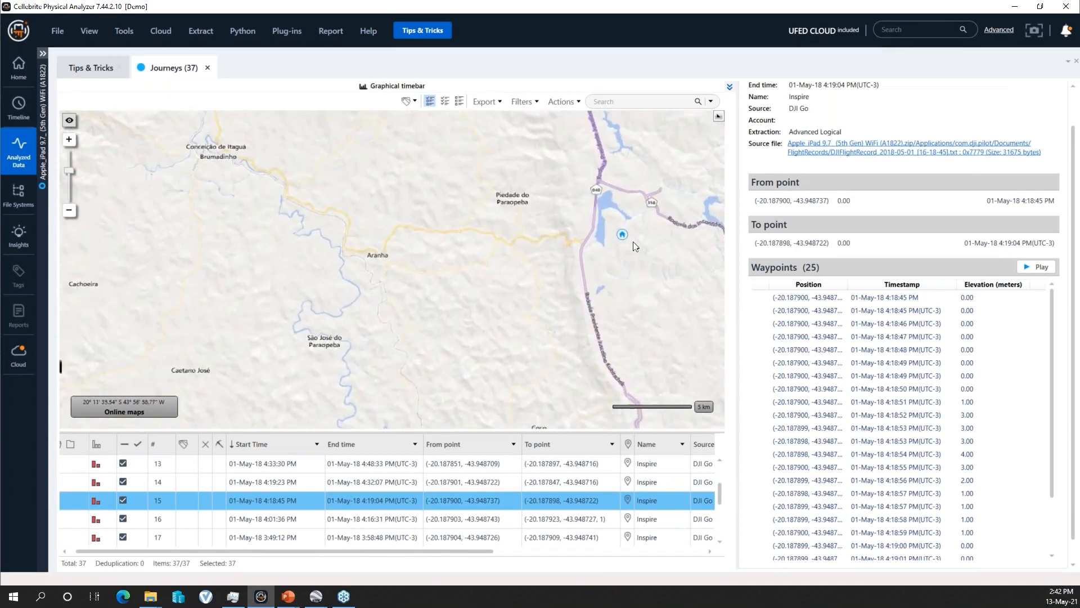
scroll(598, 212, "up", 2)
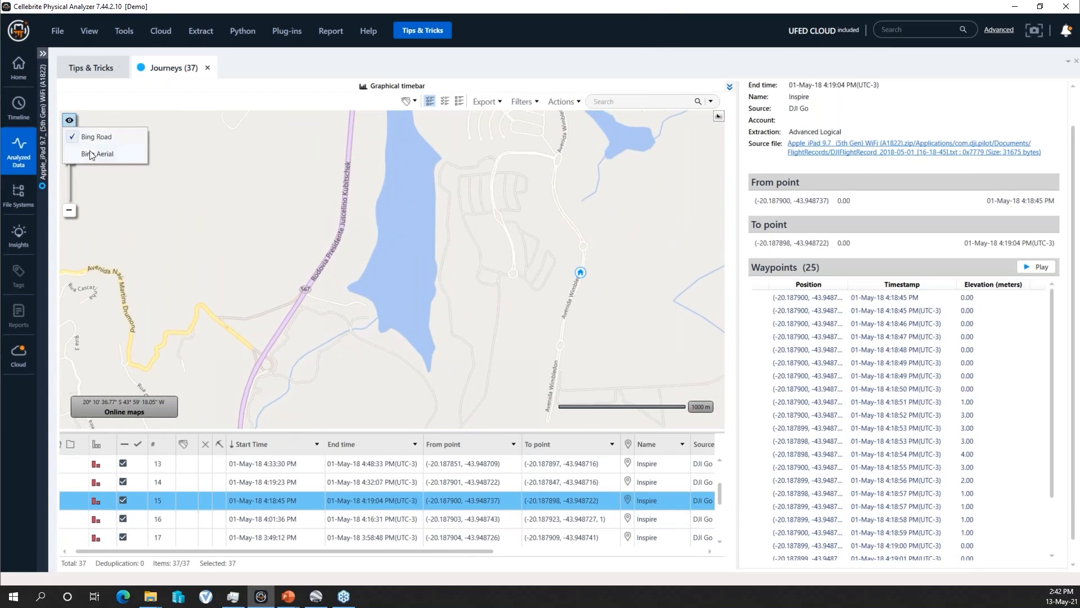
- Change the map to Bing Aerial imagery and inspect the land and buildings around journey 15's marker on Avenida Wimbledon
left_click(91, 154)
scroll(584, 277, "up", 4)
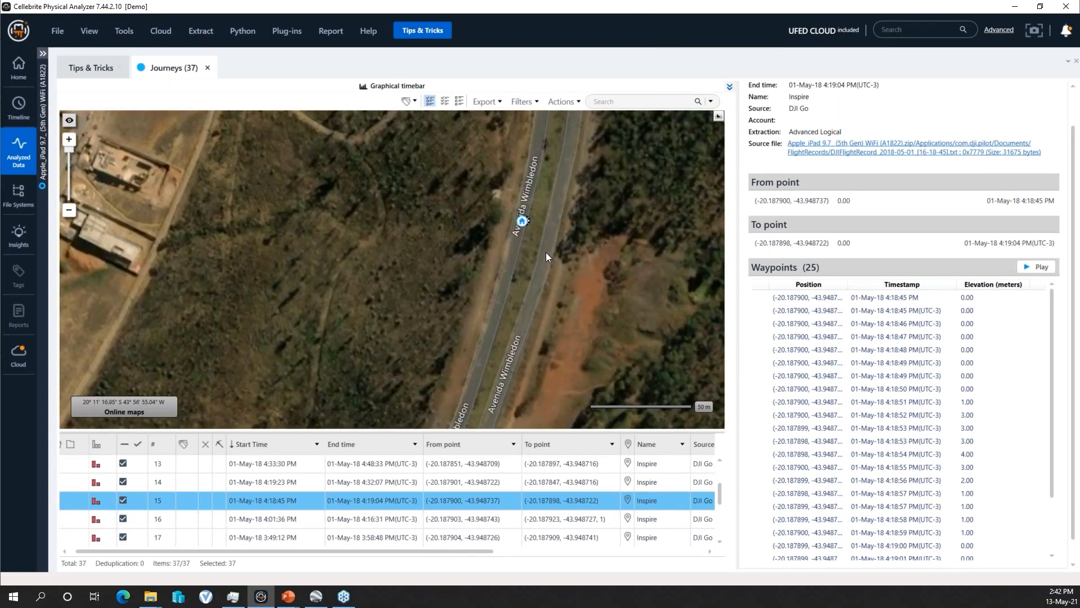
left_click_drag(535, 258, 547, 335)
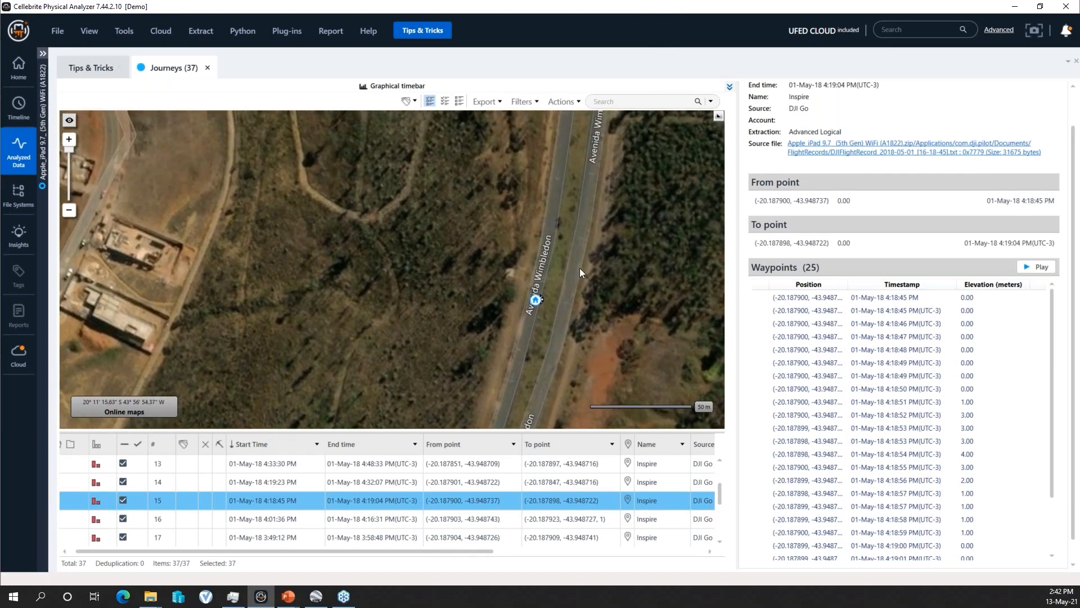
mouse_move(160, 257)
left_mouse_down()
mouse_move(292, 274)
mouse_move(342, 292)
left_mouse_up()
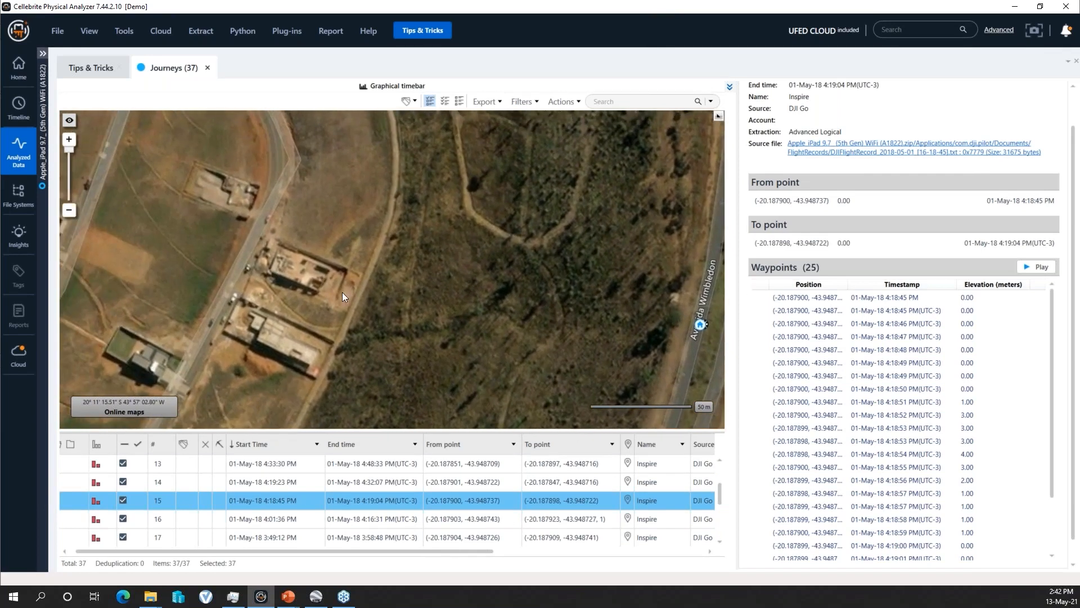
left_click_drag(138, 230, 259, 263)
left_click_drag(586, 326, 334, 272)
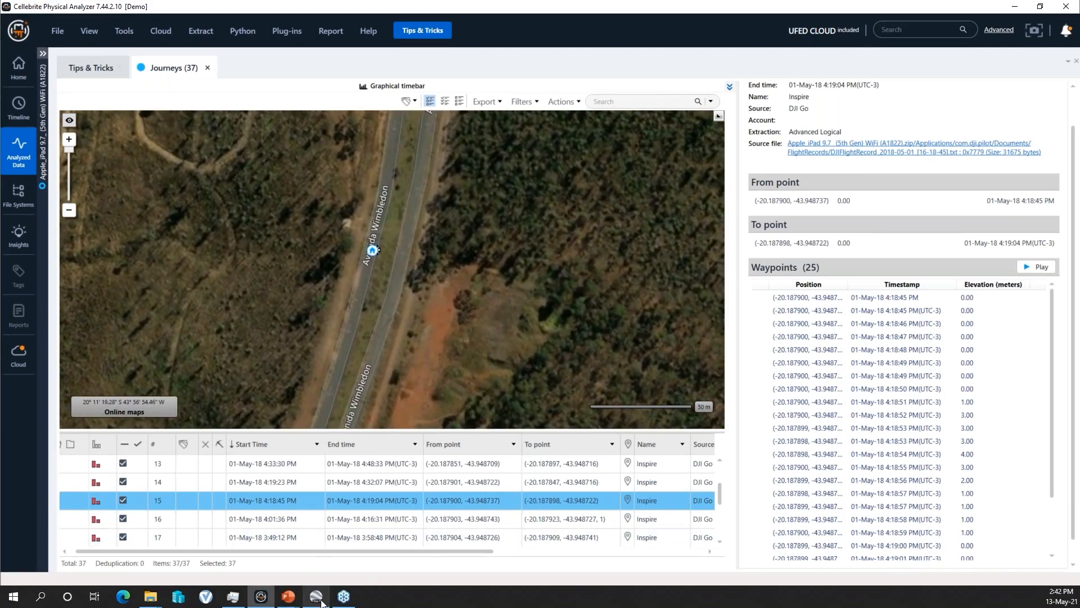
- Switch to Google Earth Pro, restore its window from full screen, and resize it so Physical Analyzer's edges show behind it
left_click(317, 598)
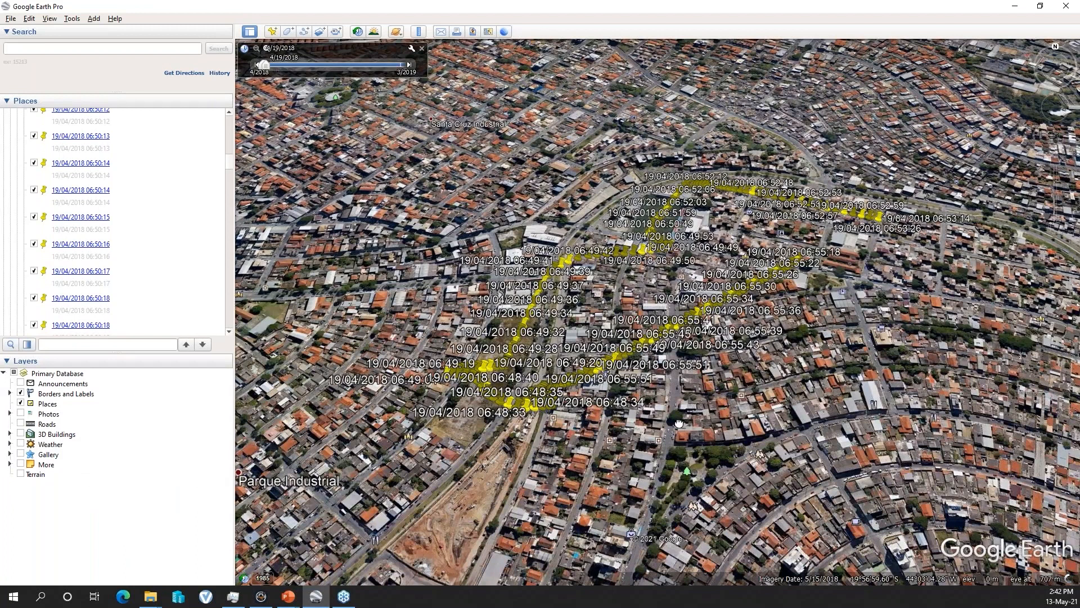
left_click_drag(679, 423, 618, 431)
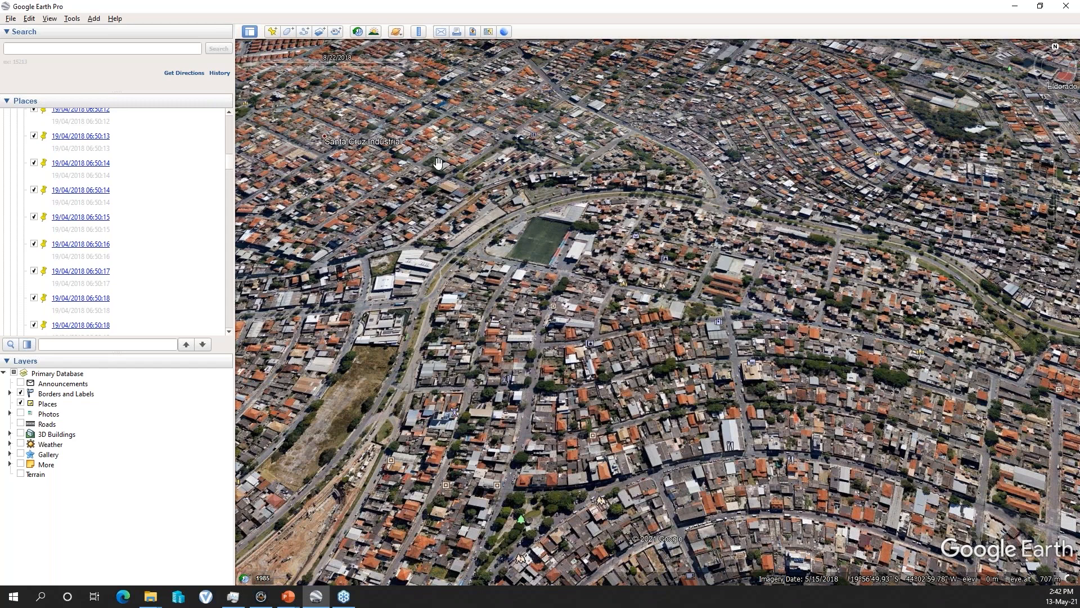
left_click(1040, 7)
left_click_drag(563, 82, 619, 38)
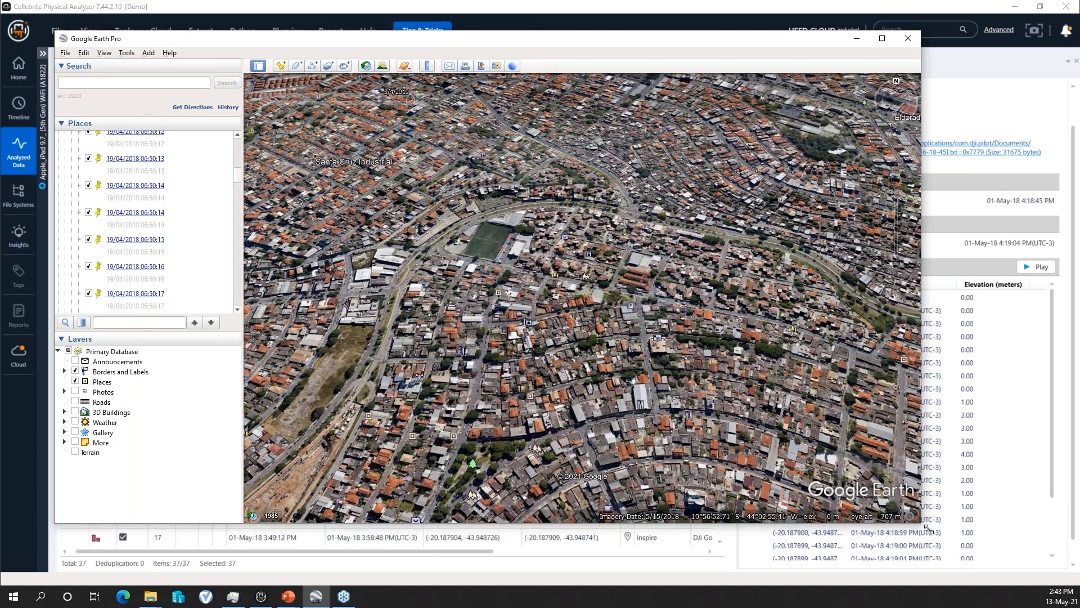
left_click_drag(927, 528, 964, 545)
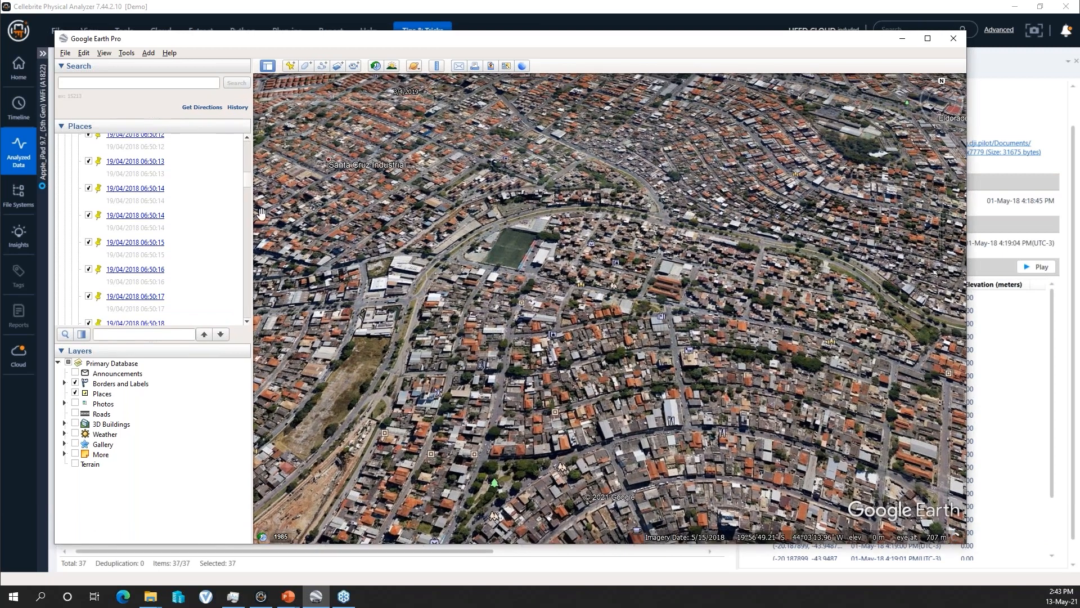
- Return to the start of the Places list and fly to Jornada_1_5_2018_16_48_38.kml in the Drone folder
left_click_drag(248, 183, 247, 147)
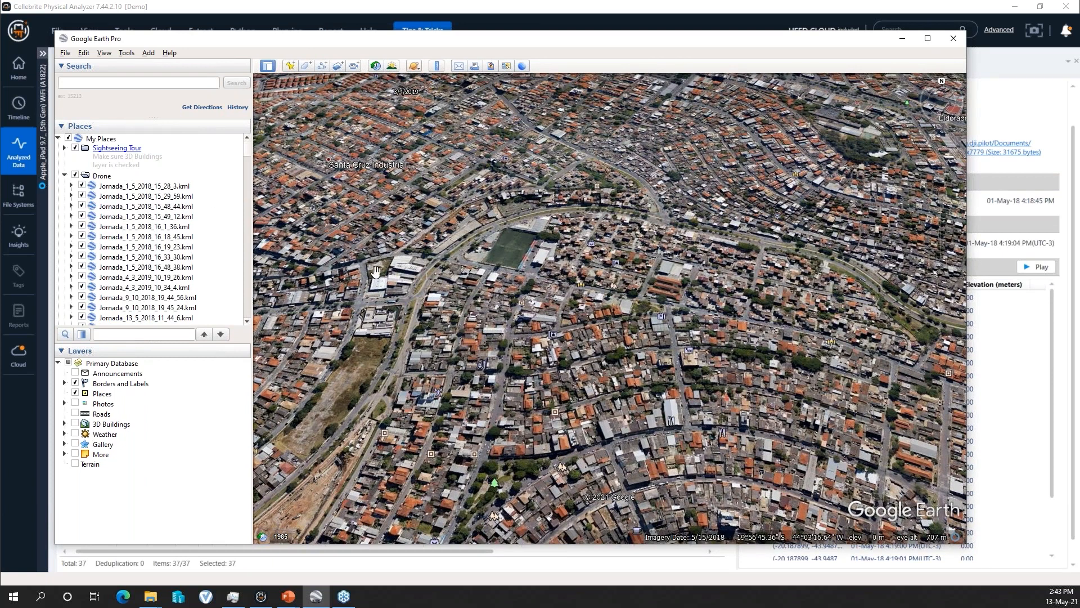
mouse_move(373, 84)
double_click(149, 268)
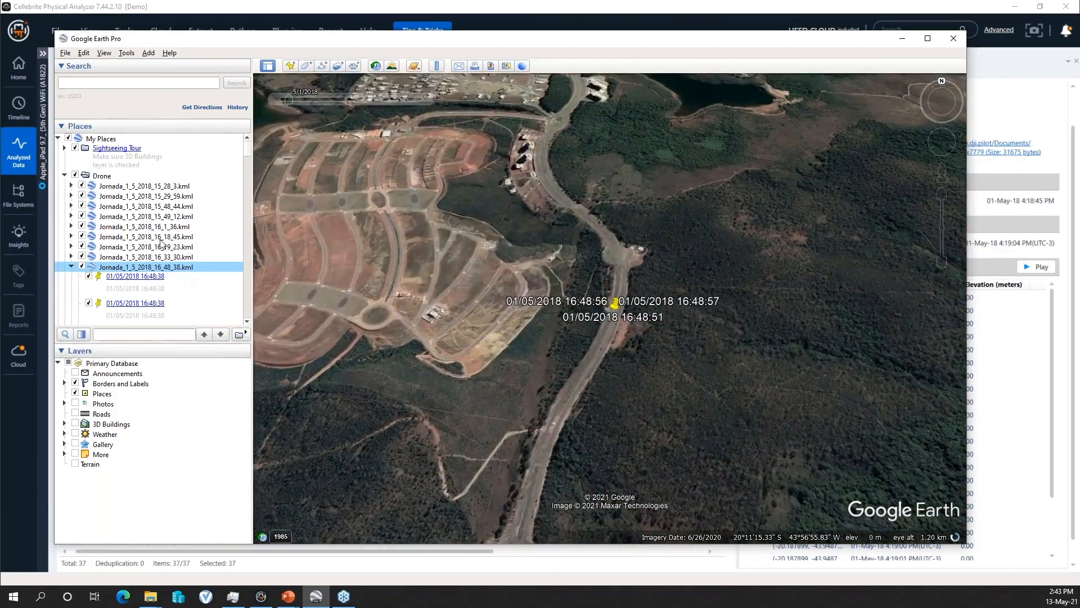
- Find Jornada_1_5_2018_15_13_30.kml near the end of the Drone folder and fly to its track
scroll(173, 235, "down", 10)
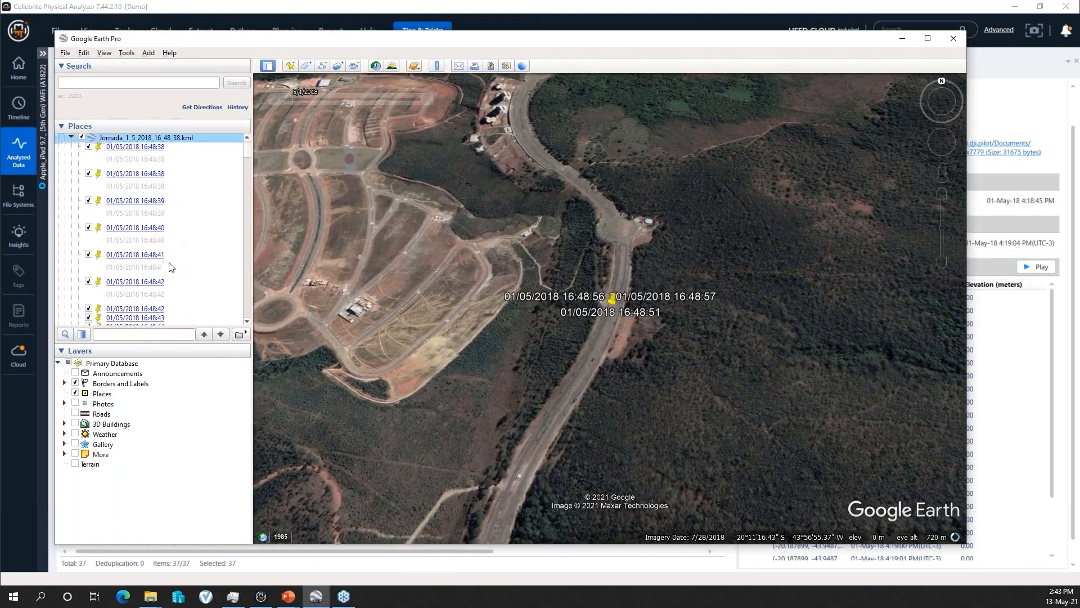
scroll(243, 249, "down", 15)
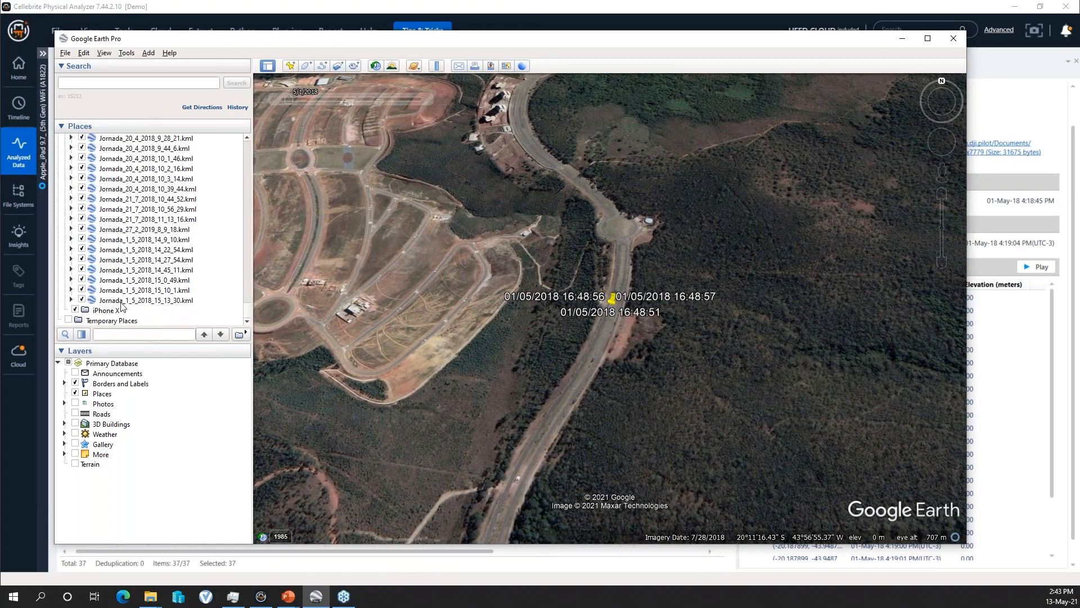
double_click(121, 300)
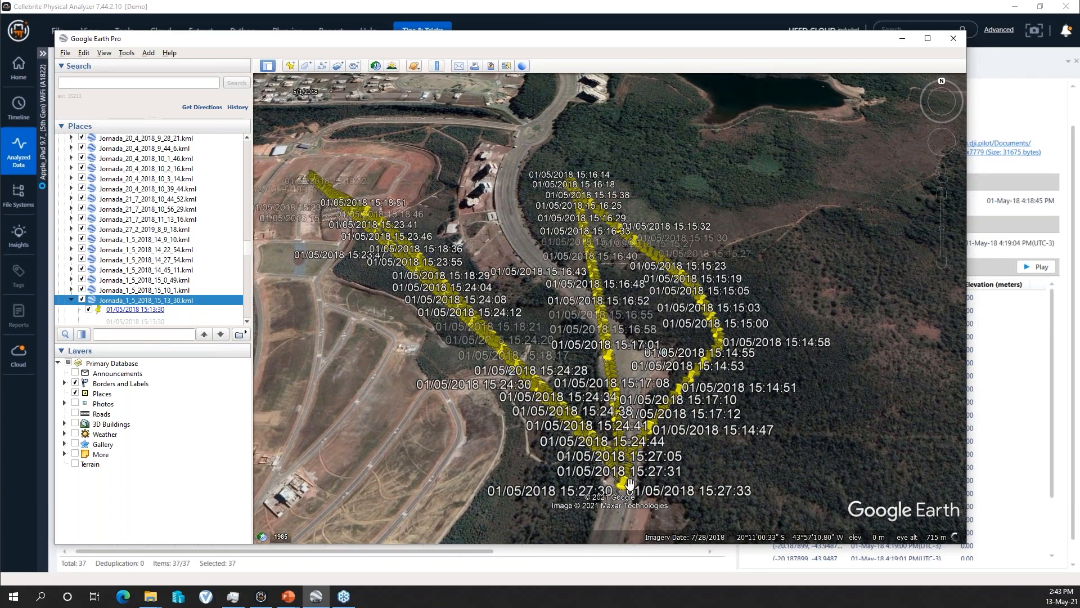
- Examine the Jornada_1_5_2018_15_13_30.kml track closely, following its timestamped placemarks over the road, woods, and housing lots
scroll(620, 369, "up", 2)
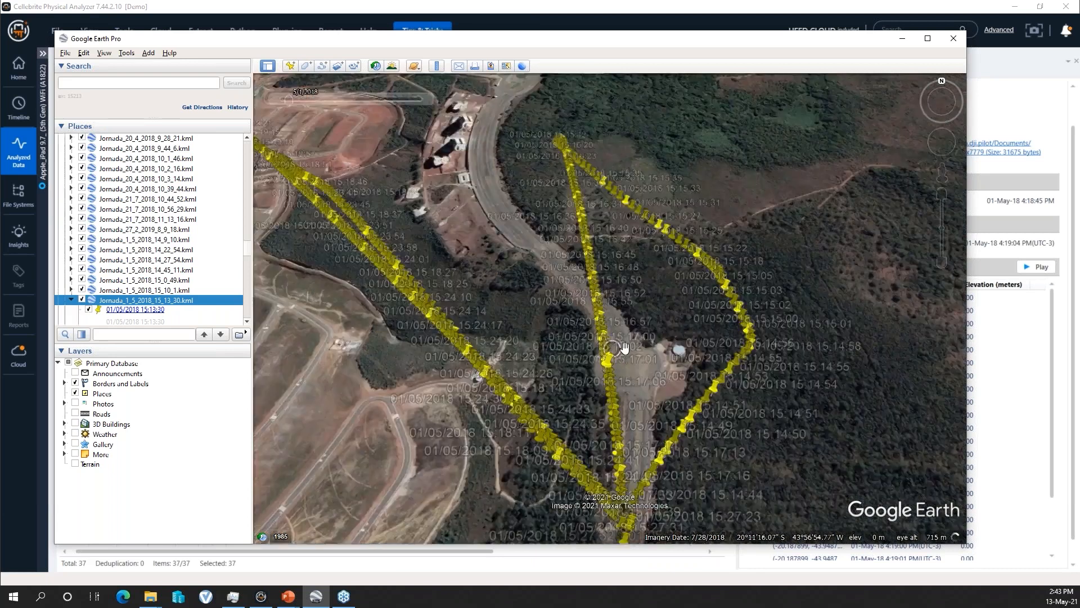
scroll(623, 346, "up", 1)
scroll(708, 408, "up", 2)
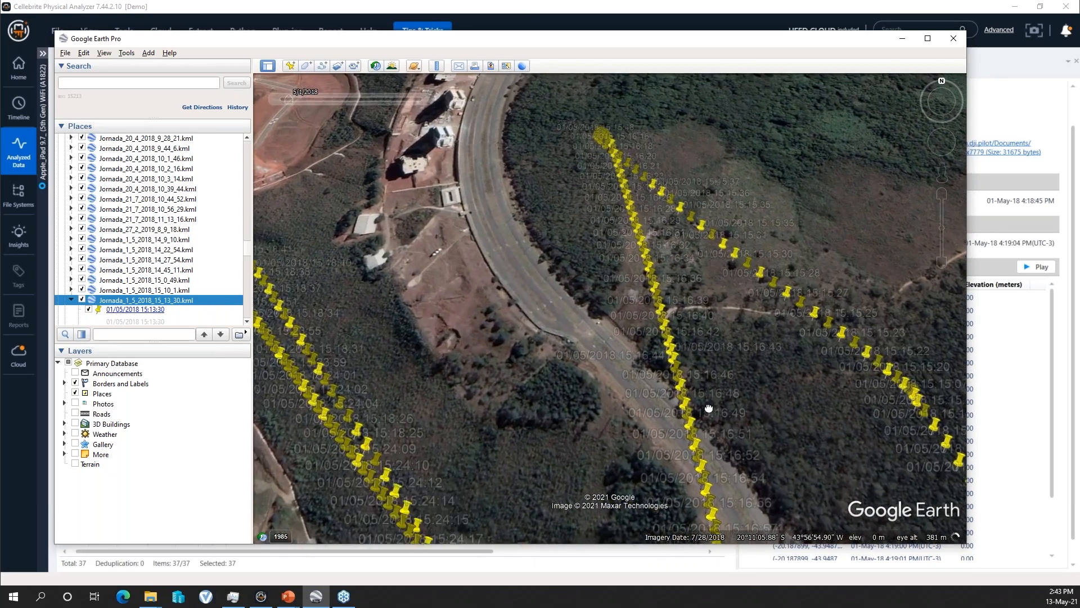
left_click_drag(562, 229, 662, 351)
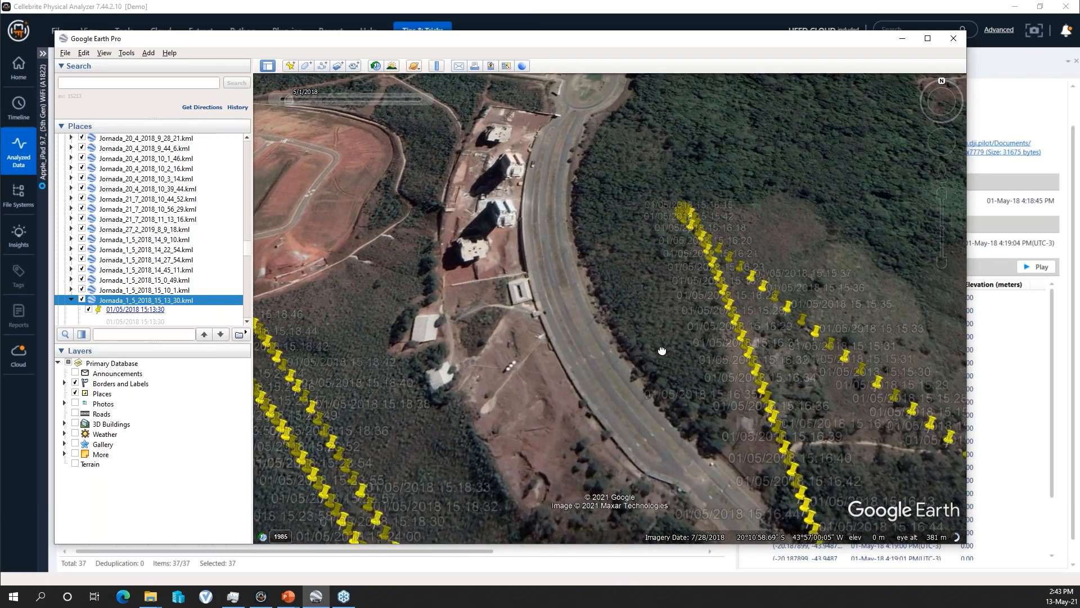
scroll(612, 316, "down", 2)
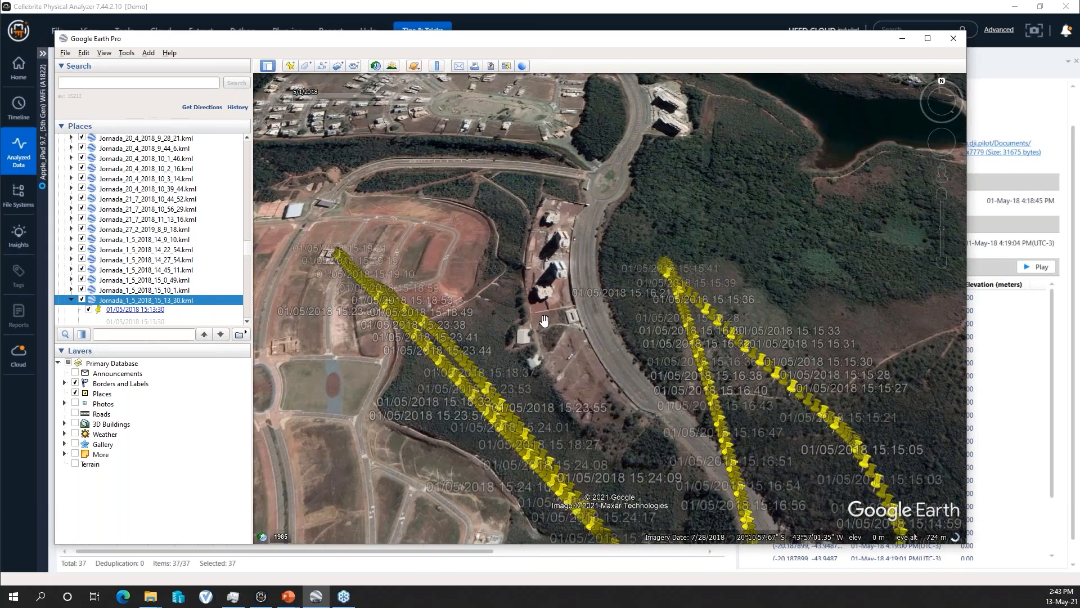
scroll(688, 336, "down", 1)
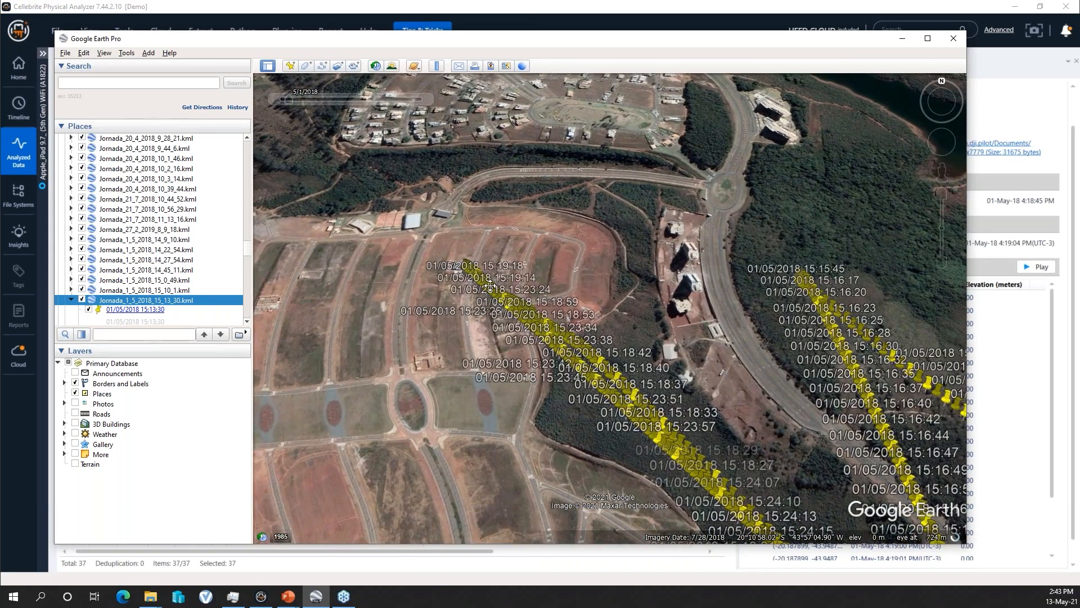
scroll(492, 279, "up", 2)
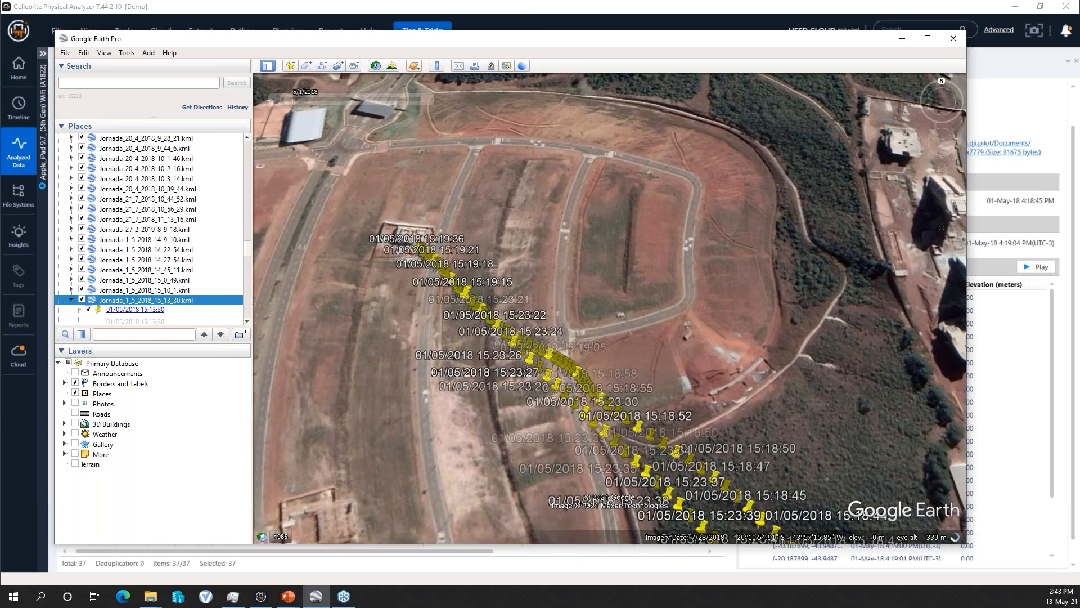
left_click_drag(616, 300, 433, 222)
left_click_drag(696, 340, 471, 263)
left_click_drag(688, 364, 576, 219)
scroll(620, 340, "down", 2)
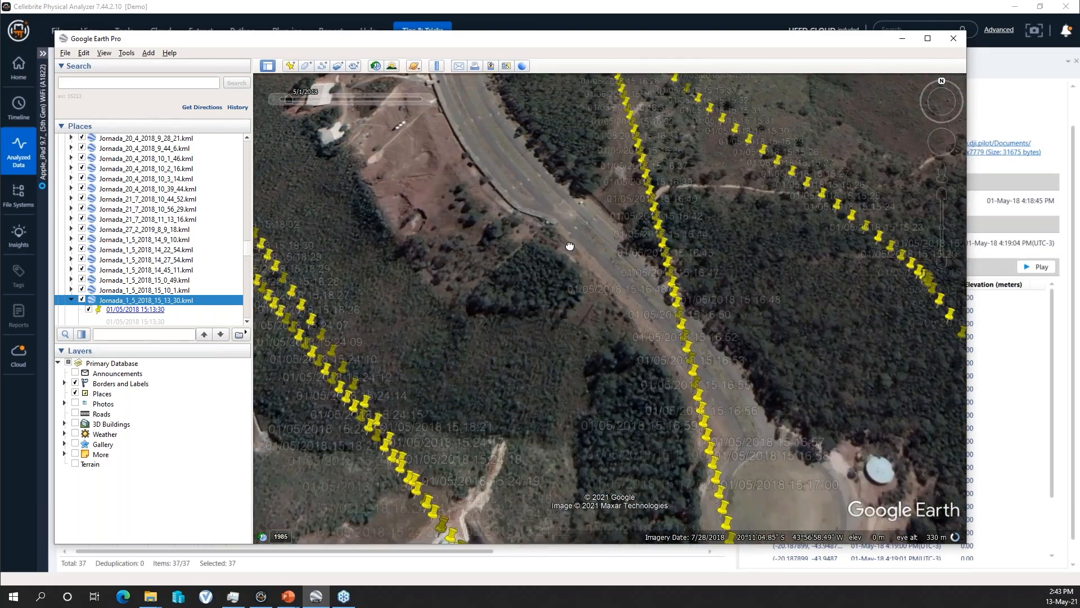
scroll(588, 331, "down", 2)
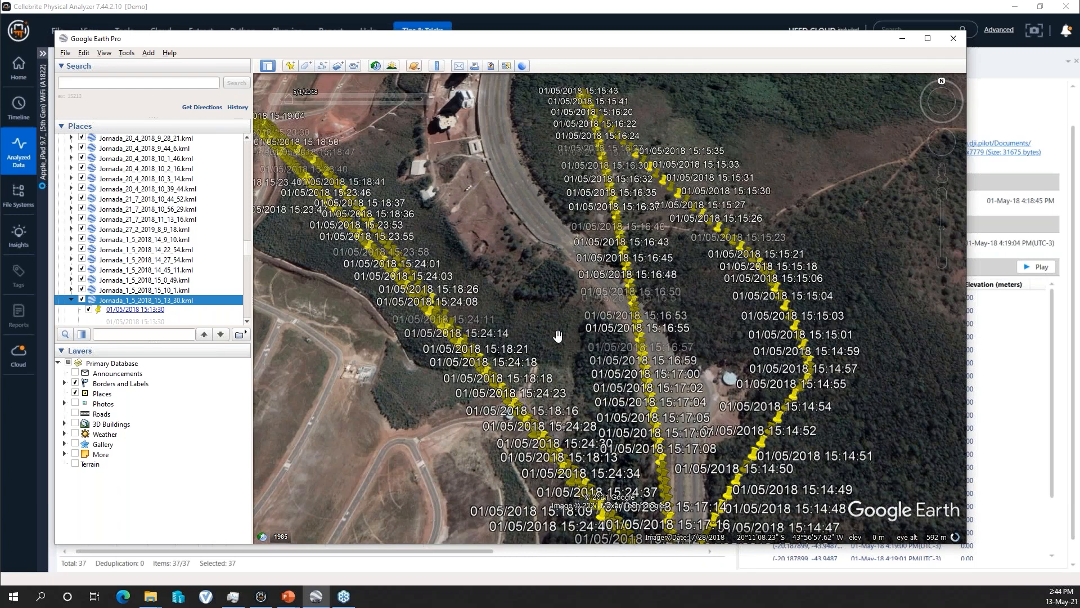
left_click_drag(543, 274, 530, 214)
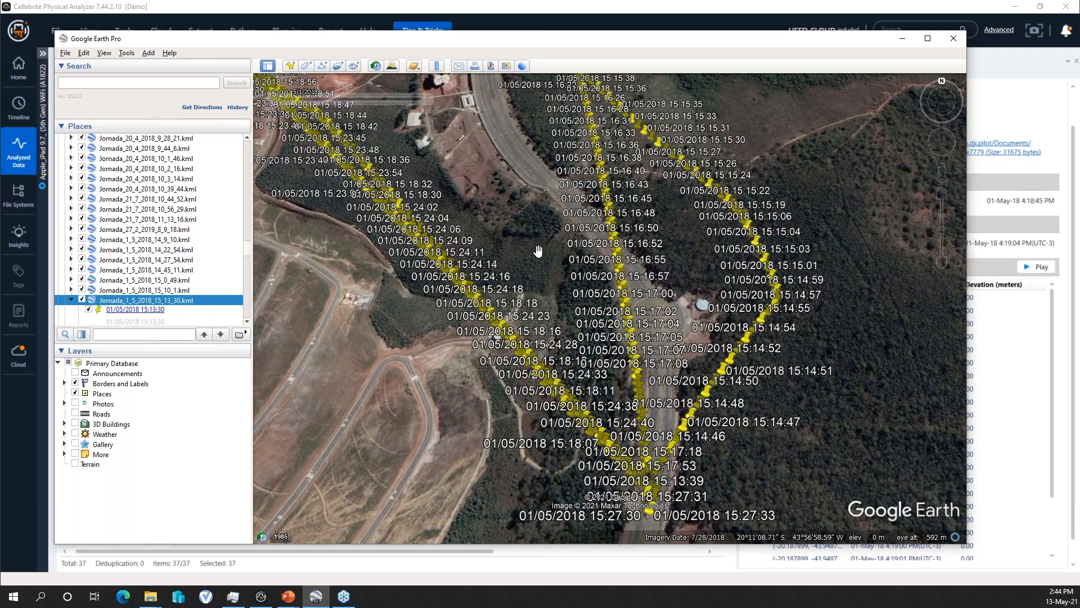
left_click_drag(553, 279, 583, 309)
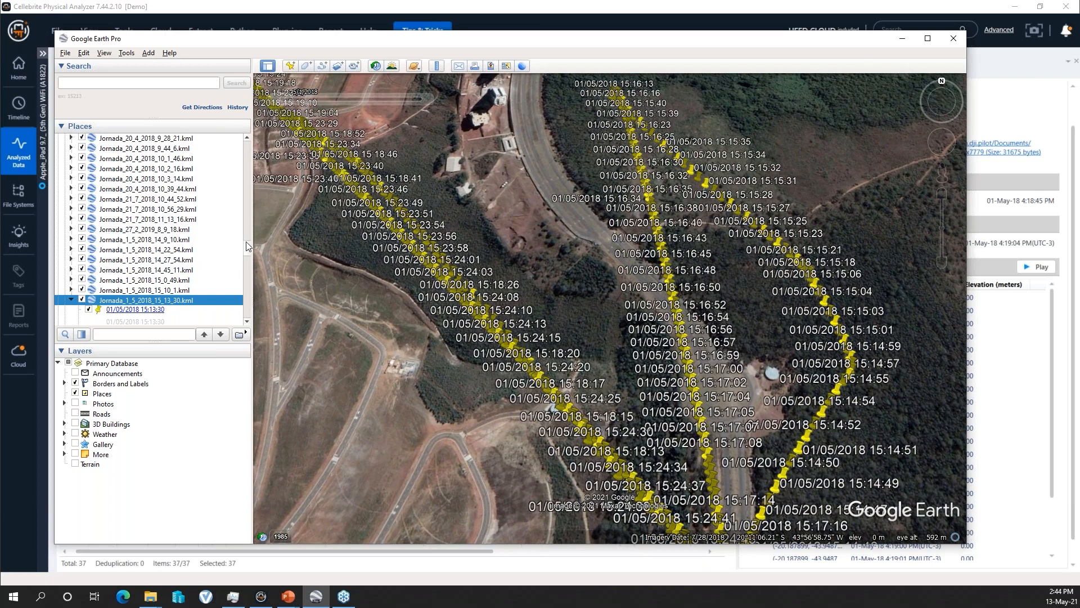
- Fly to the Jornada_1_5_2018_15_48_44.kml track and to the Jornada_1_5_2018_15_28_3.kml track in the Drone folder
scroll(249, 247, "down", 6)
left_click_drag(249, 254, 248, 151)
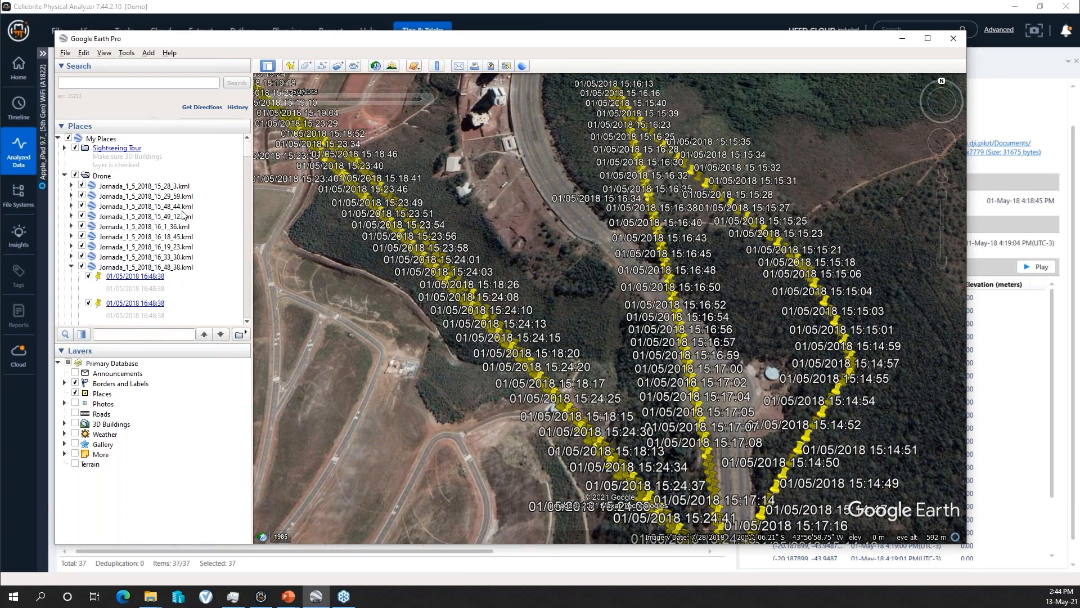
double_click(182, 207)
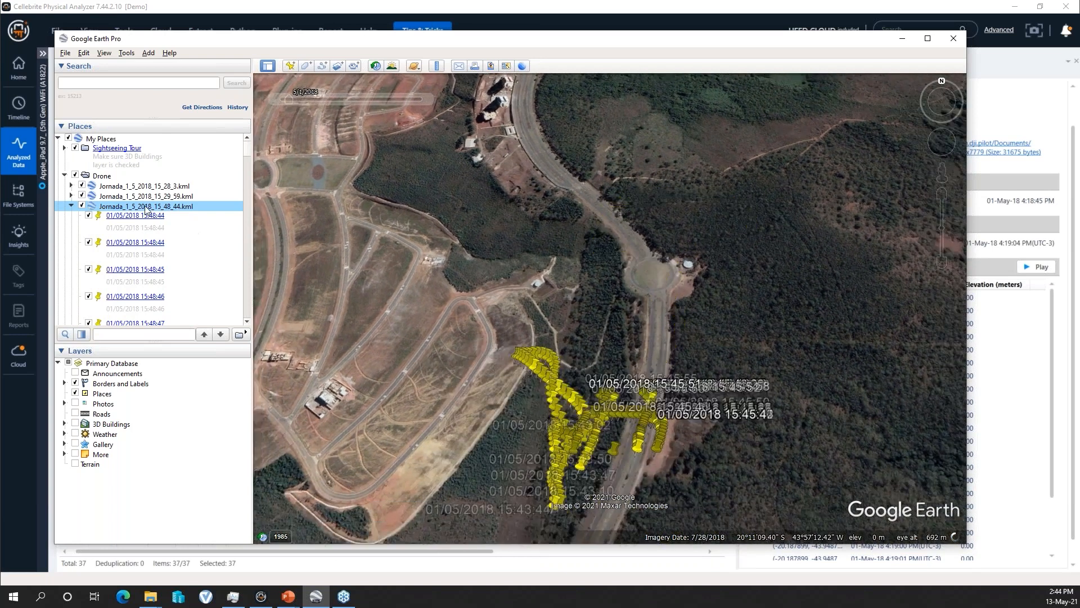
double_click(144, 186)
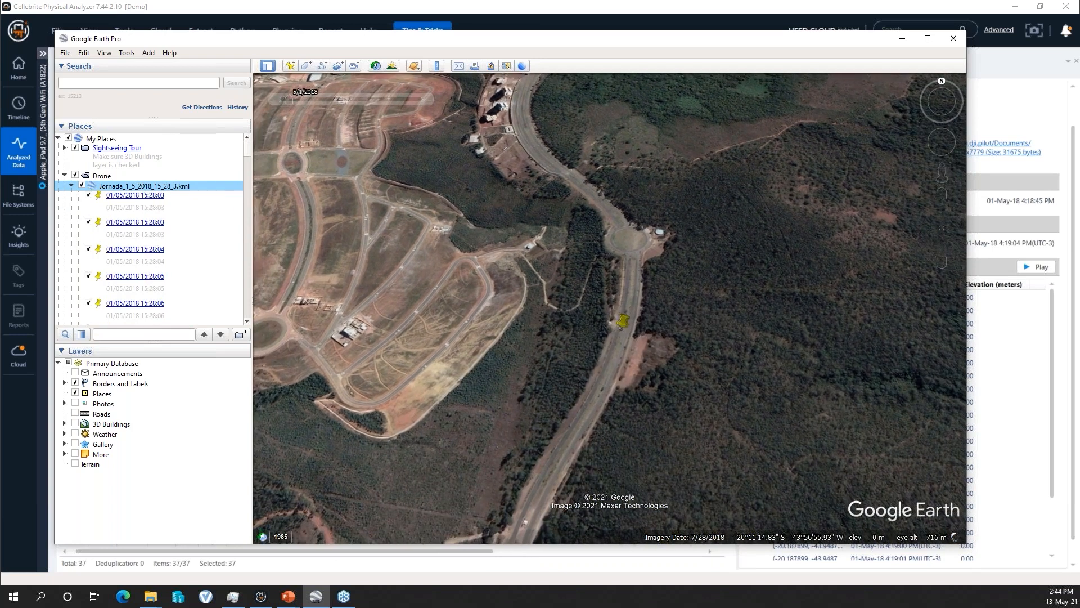
- Collapse the Drone folder, add Jornada_1_5_2018_15_13_30.kml from File Explorer to the iPhone X folder, and fly to its track
key("alt+Tab")
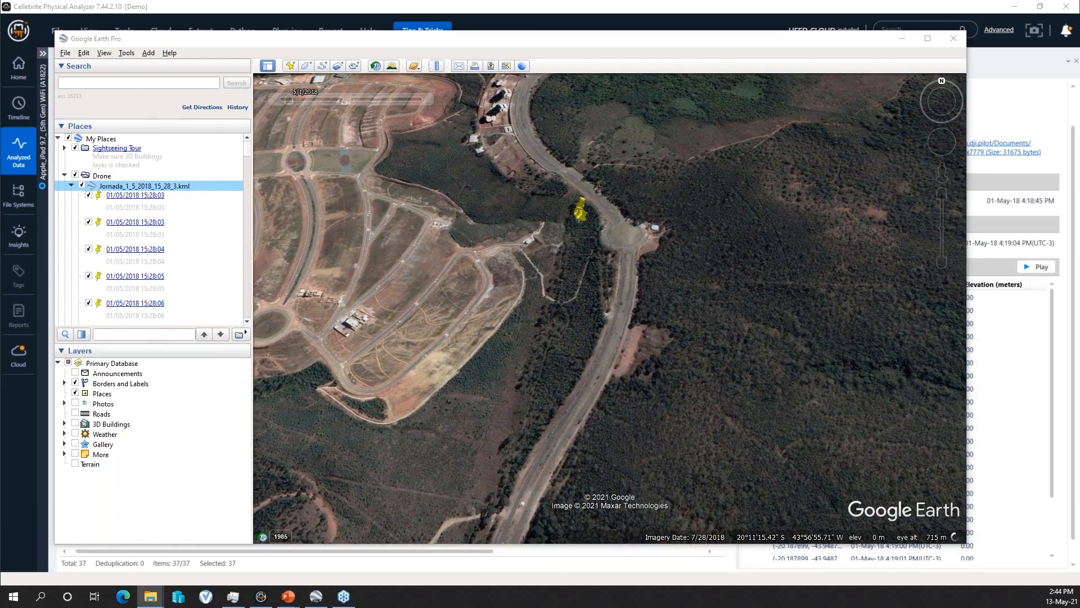
key("alt+Tab")
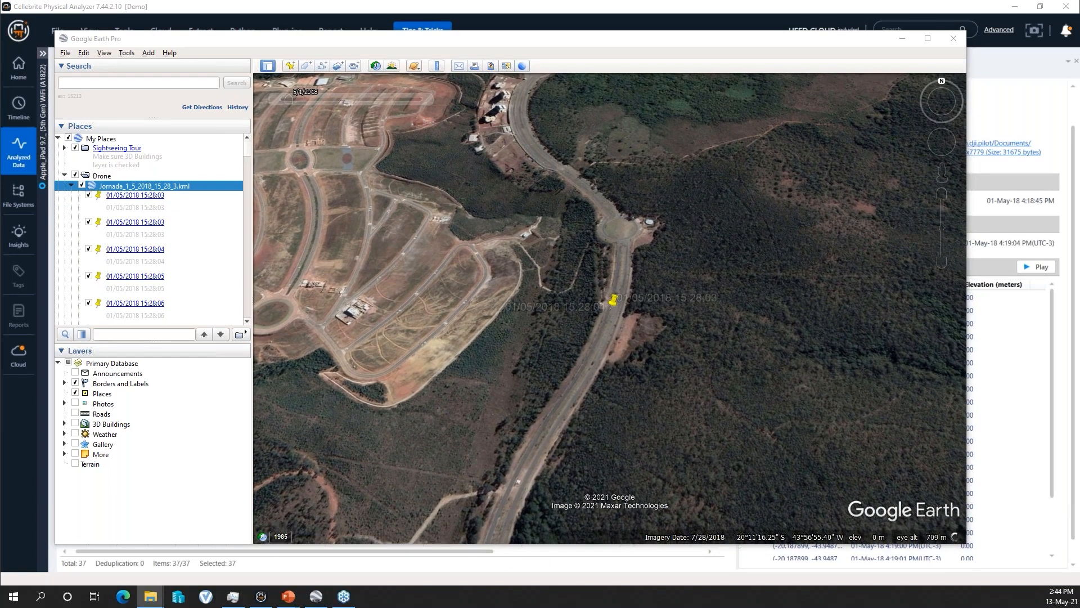
left_click(64, 175)
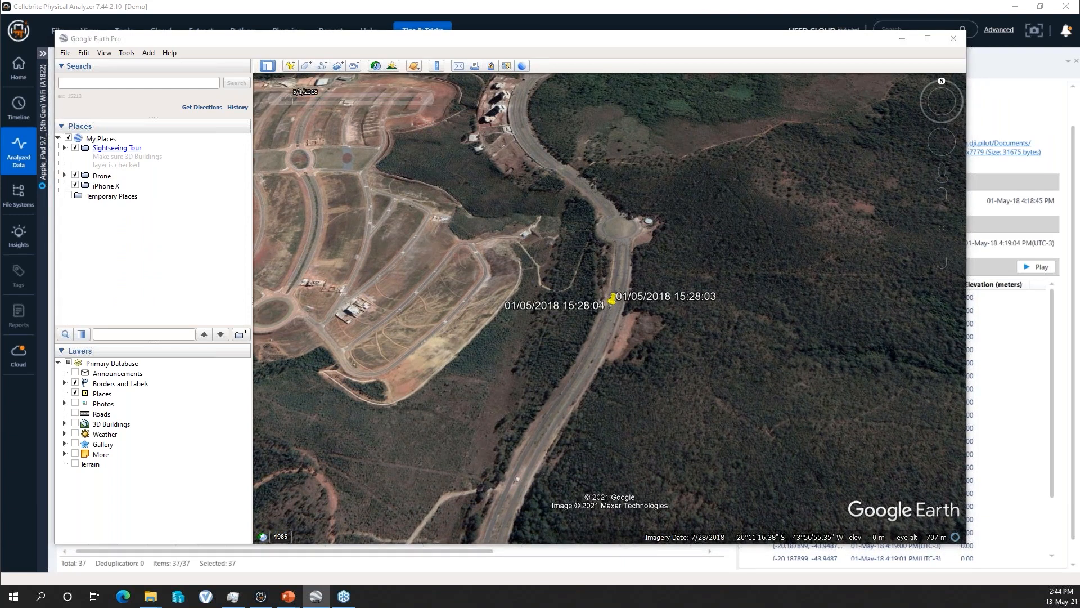
left_click_drag(446, 199, 110, 187)
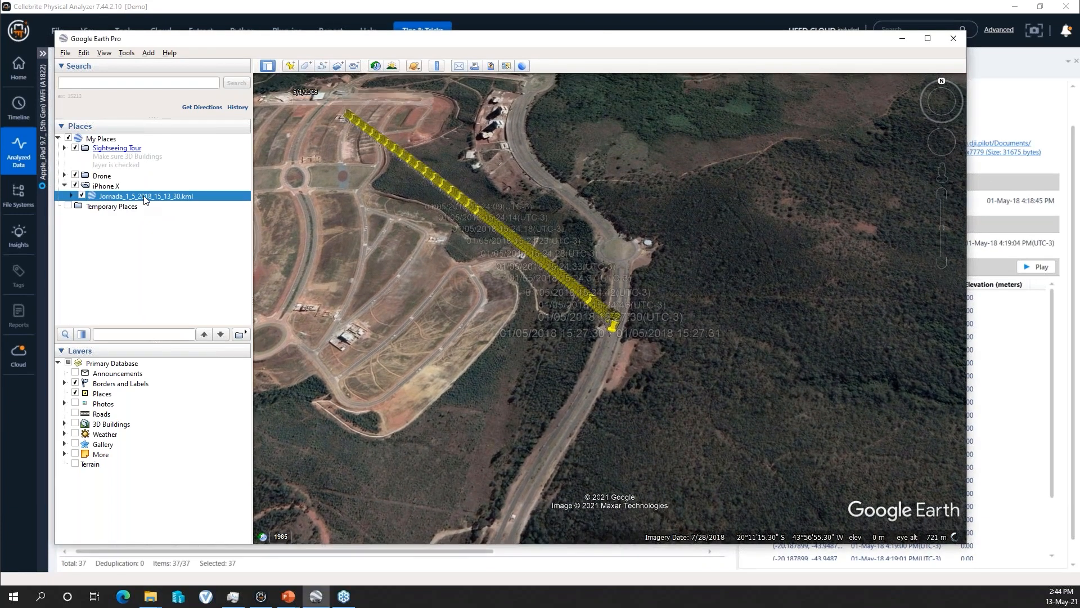
double_click(145, 197)
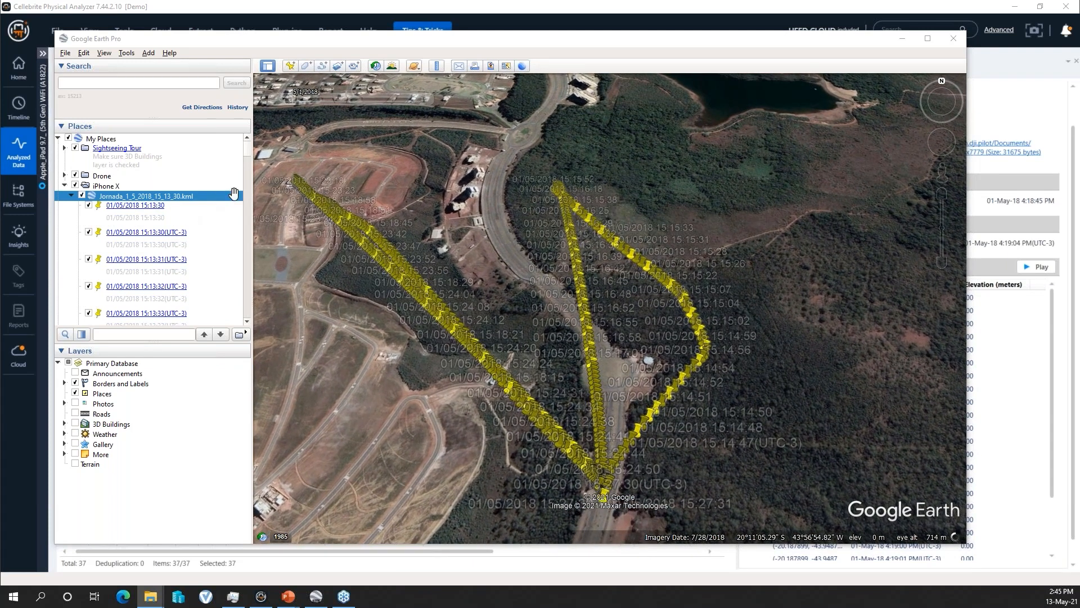
- Examine the area north of the iPhone X folder's track, following the avenue across the lake bridge to the Res. Real housing, main road, and quarry
scroll(248, 149, "down", 5)
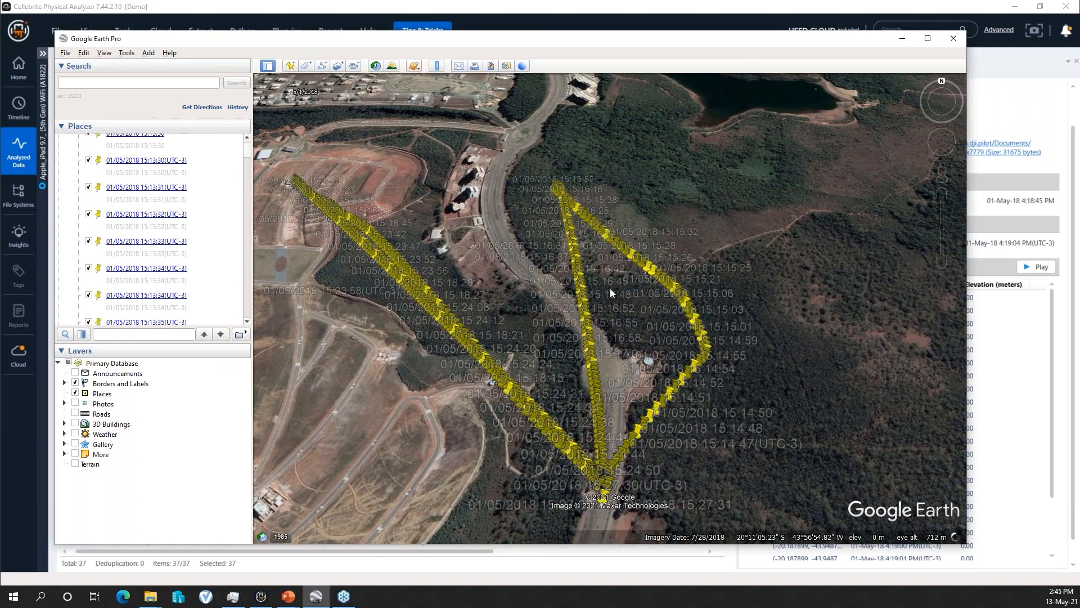
scroll(547, 293, "down", 3)
left_click_drag(583, 155, 678, 382)
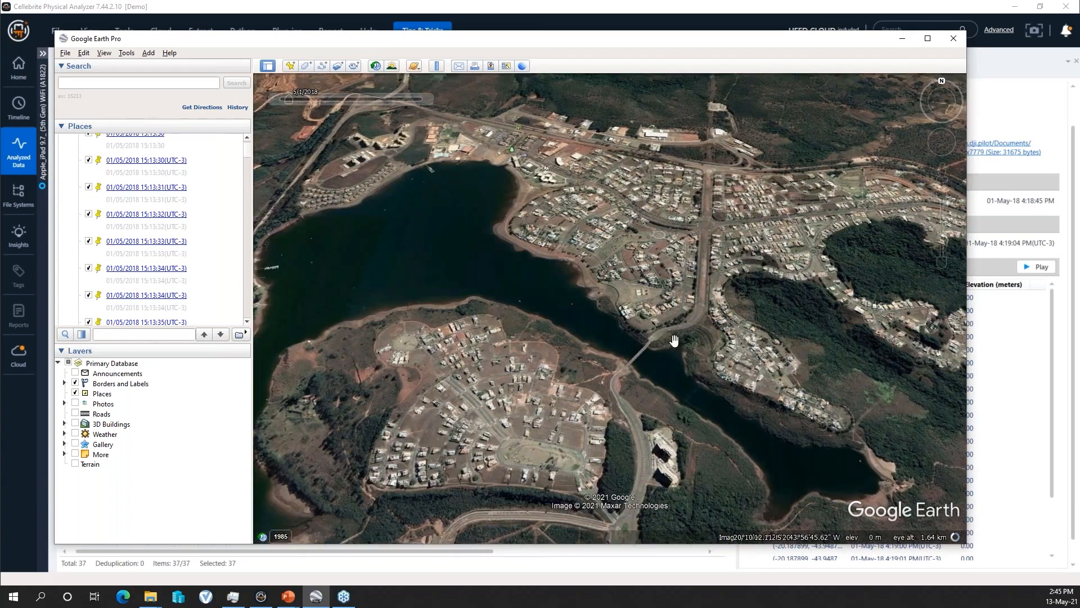
scroll(544, 417, "up", 5)
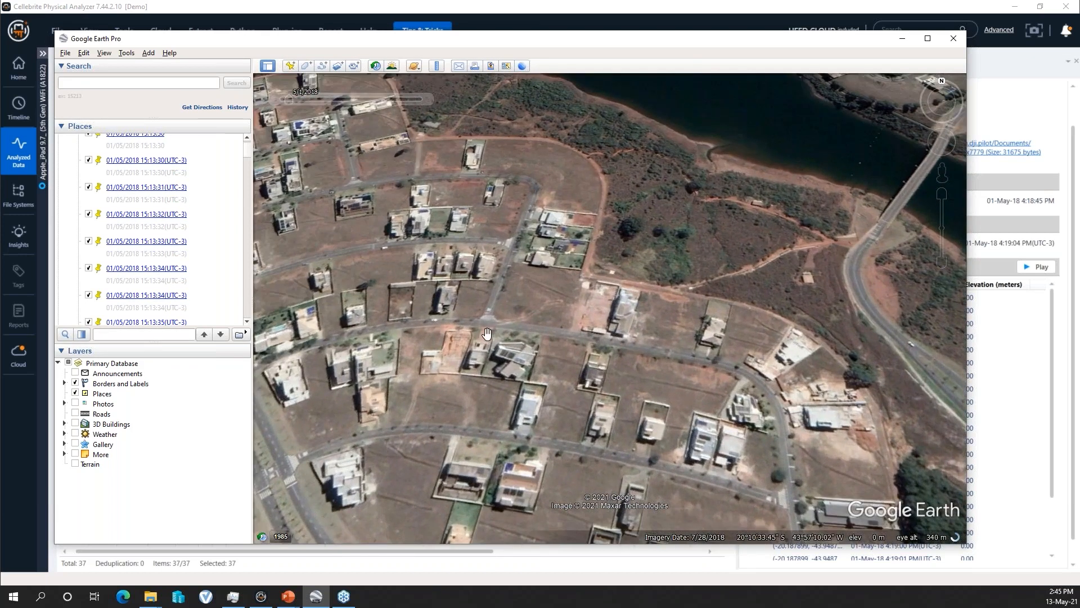
scroll(669, 325, "down", 1)
scroll(713, 293, "down", 3)
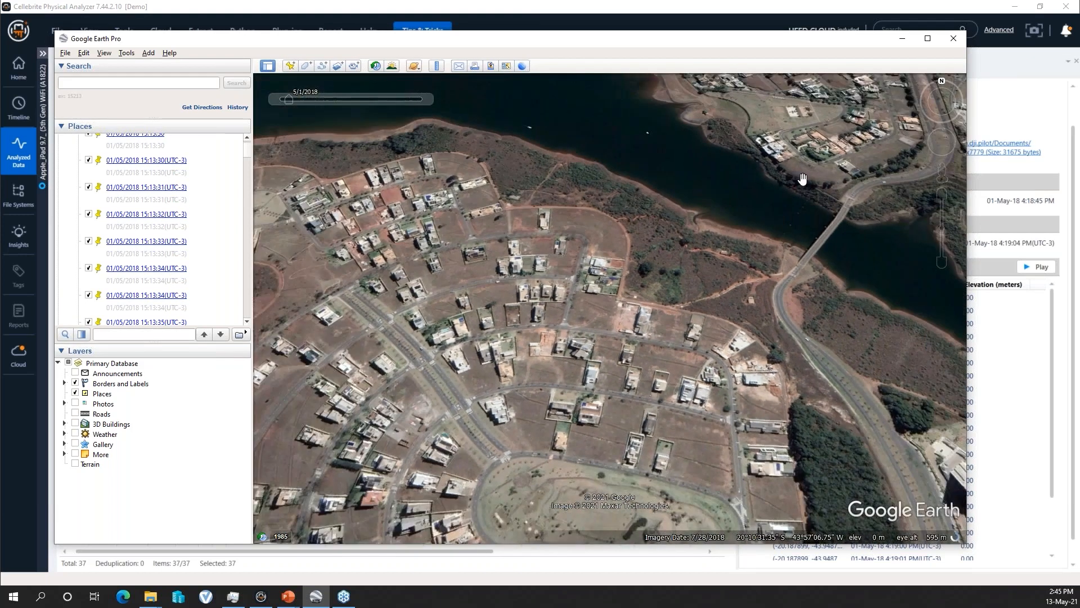
left_click_drag(753, 286, 659, 390)
left_click_drag(762, 186, 664, 365)
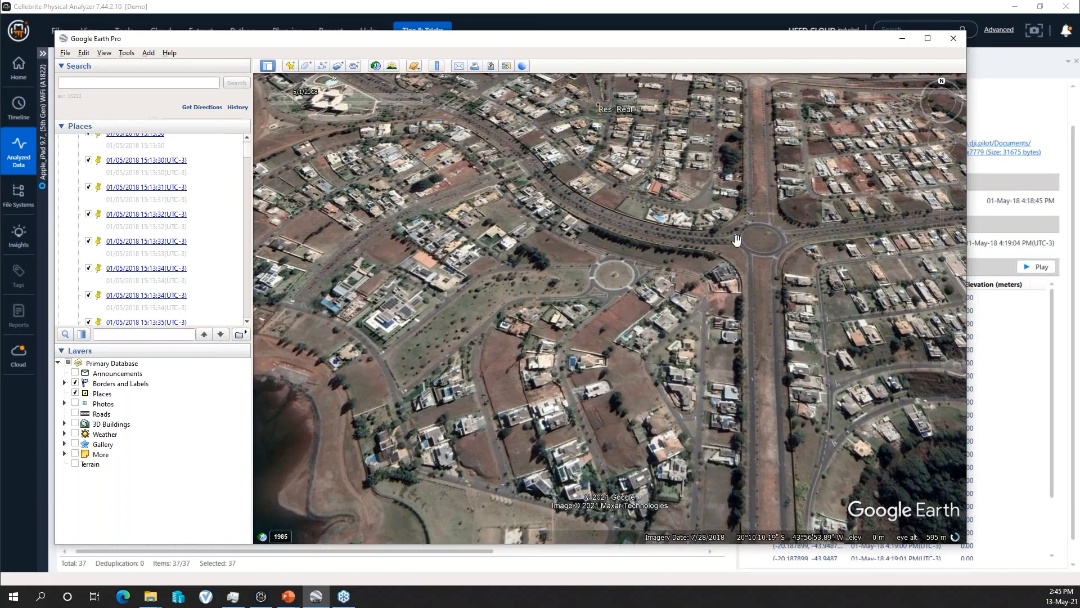
left_click_drag(760, 200, 630, 430)
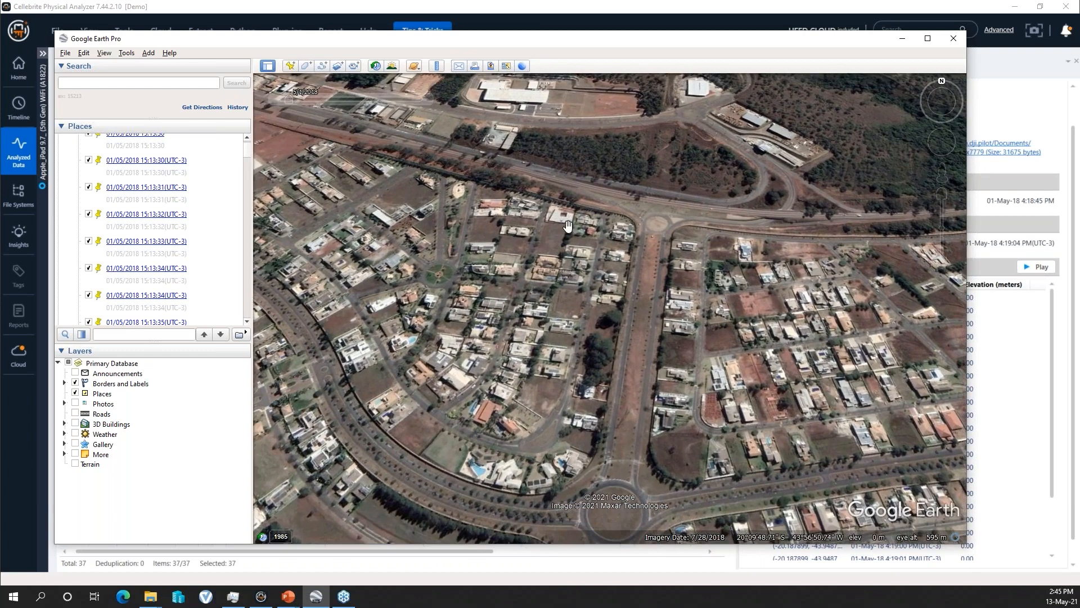
left_click_drag(511, 228, 719, 442)
scroll(605, 349, "down", 3)
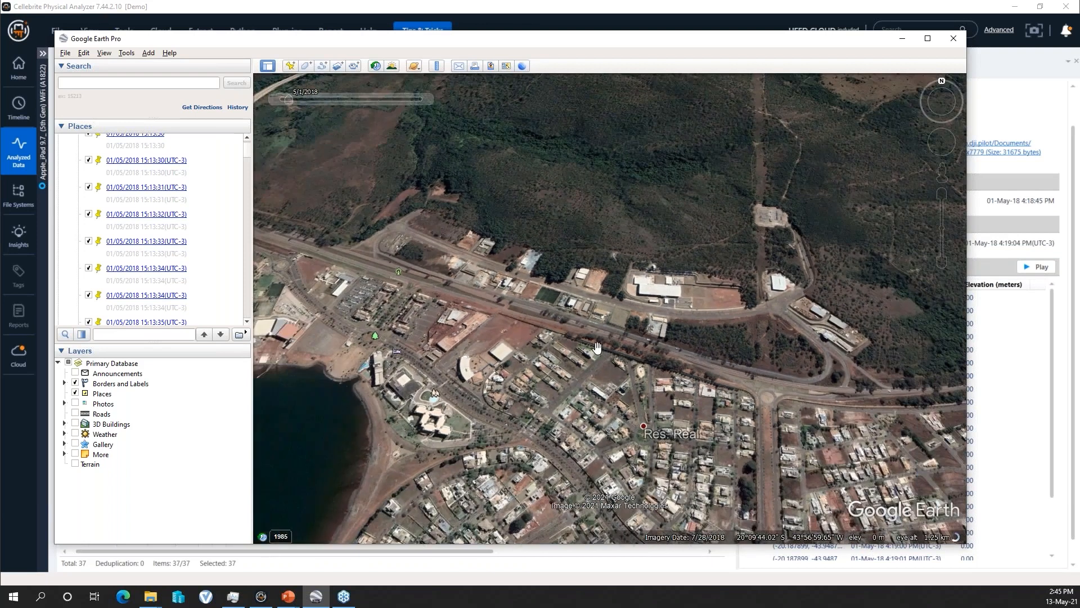
left_click_drag(429, 287, 598, 334)
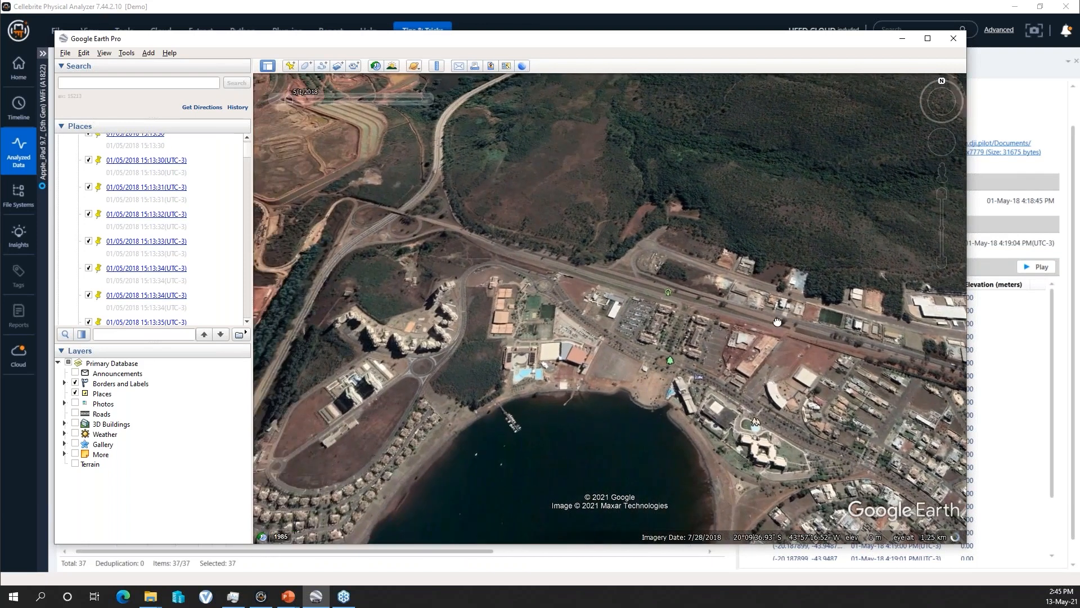
scroll(598, 334, "down", 2)
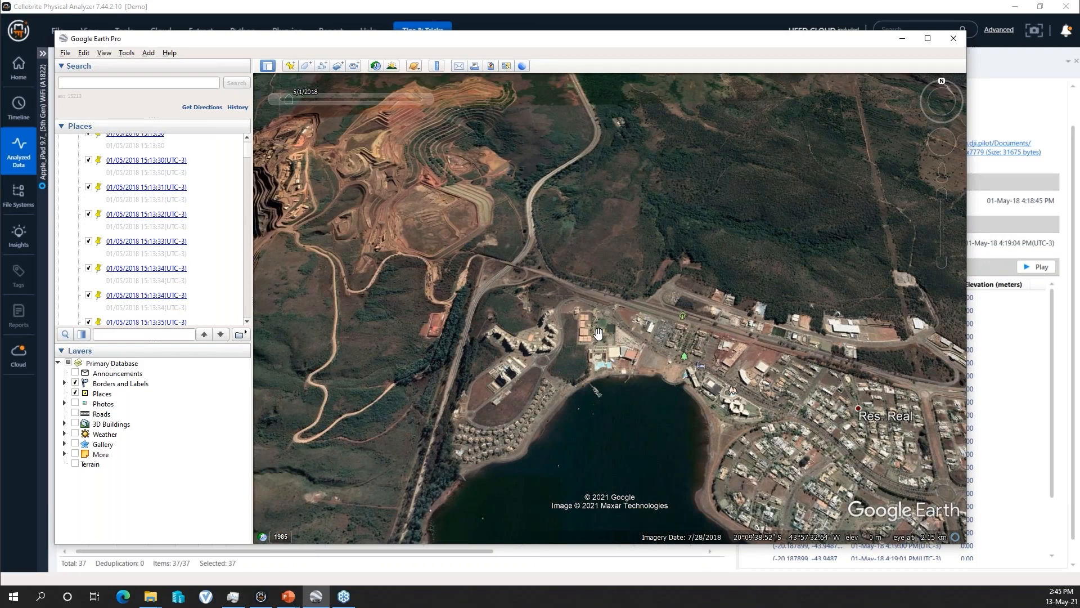
left_click_drag(678, 360, 649, 356)
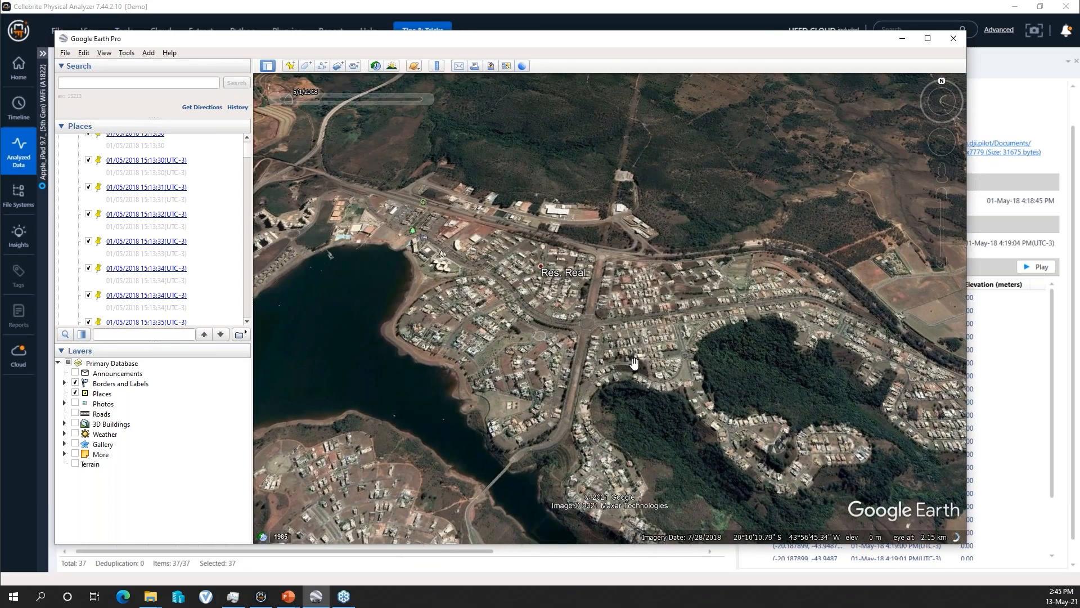
scroll(246, 223, "down", 6)
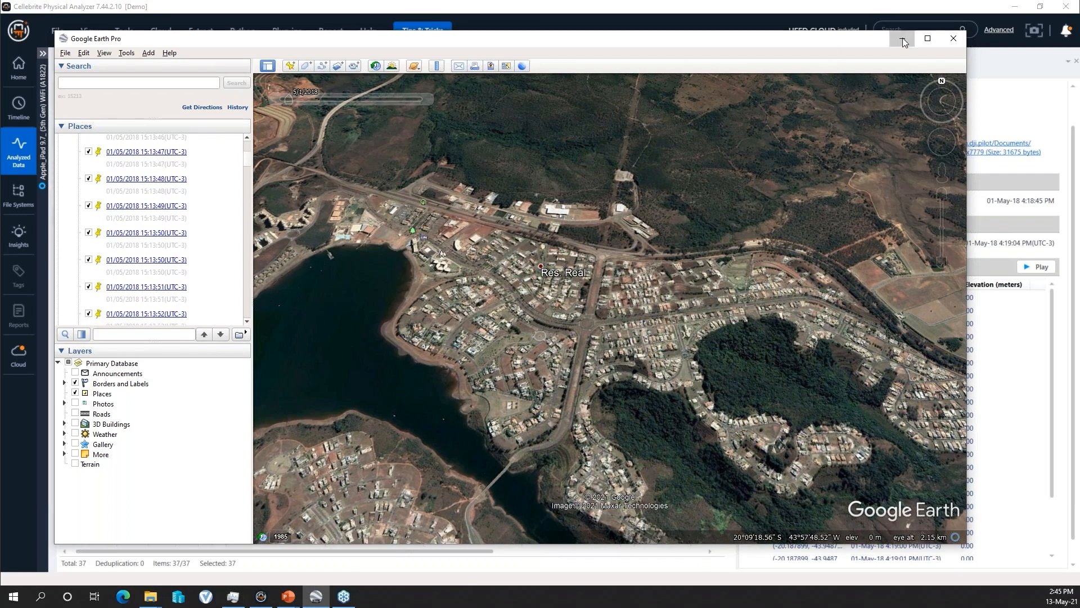
- Switch to Cellebrite Physical Analyzer and examine the 4:18:45 PM journey's wider surroundings on the map and the journeys listed further down
left_click(903, 38)
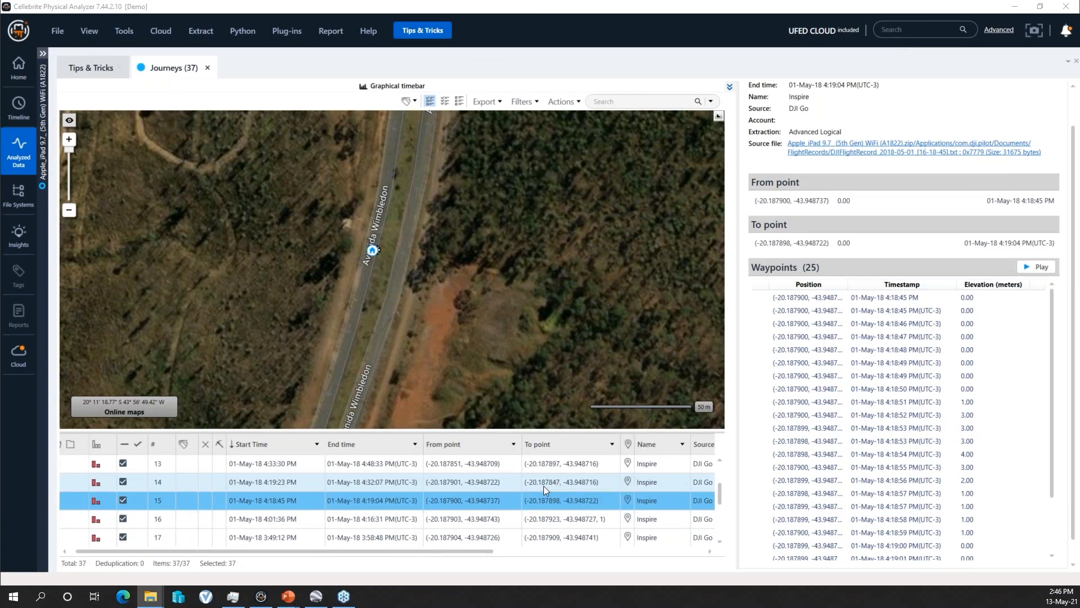
left_click(69, 210)
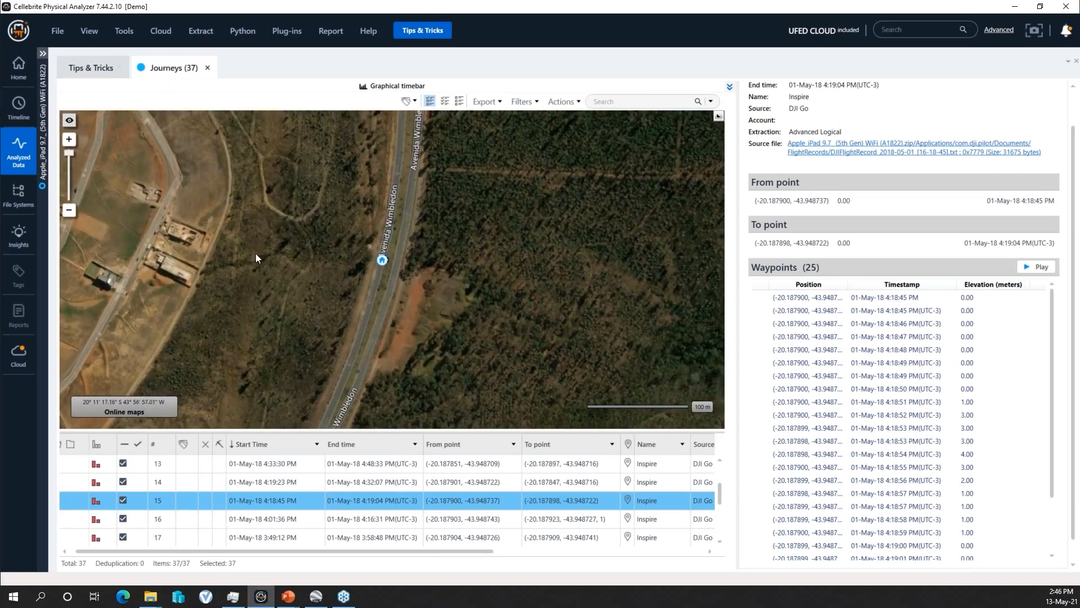
left_click(69, 210)
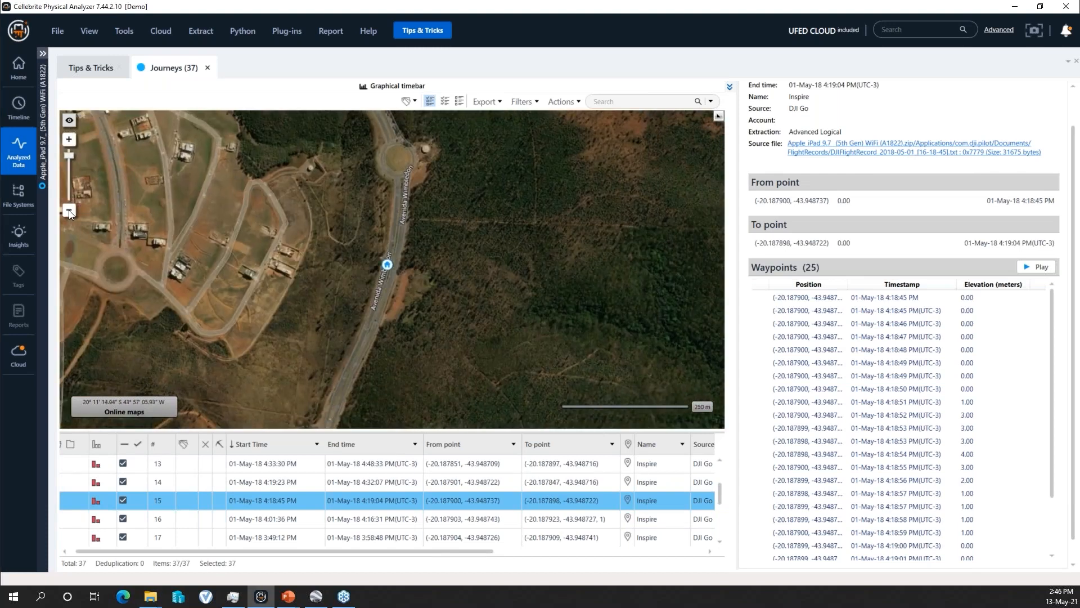
left_click(68, 211)
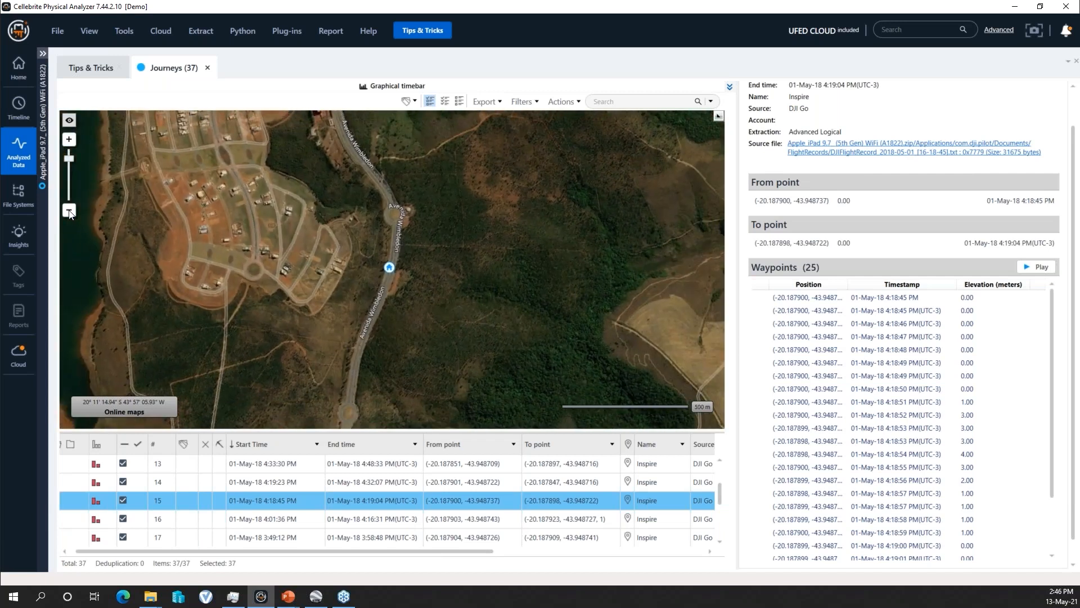
left_click(69, 210)
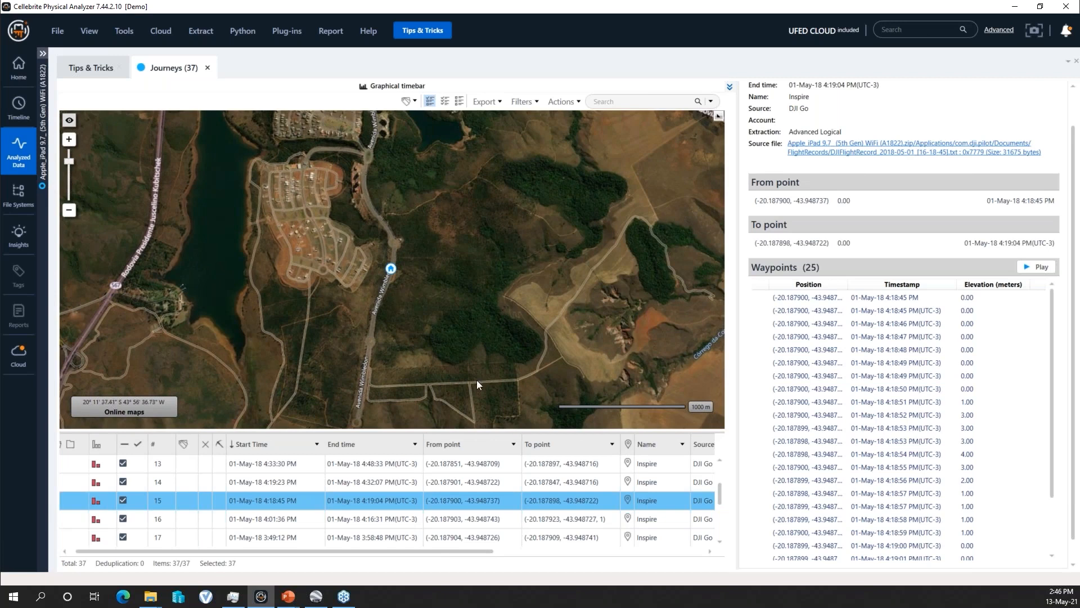
scroll(503, 499, "down", 4)
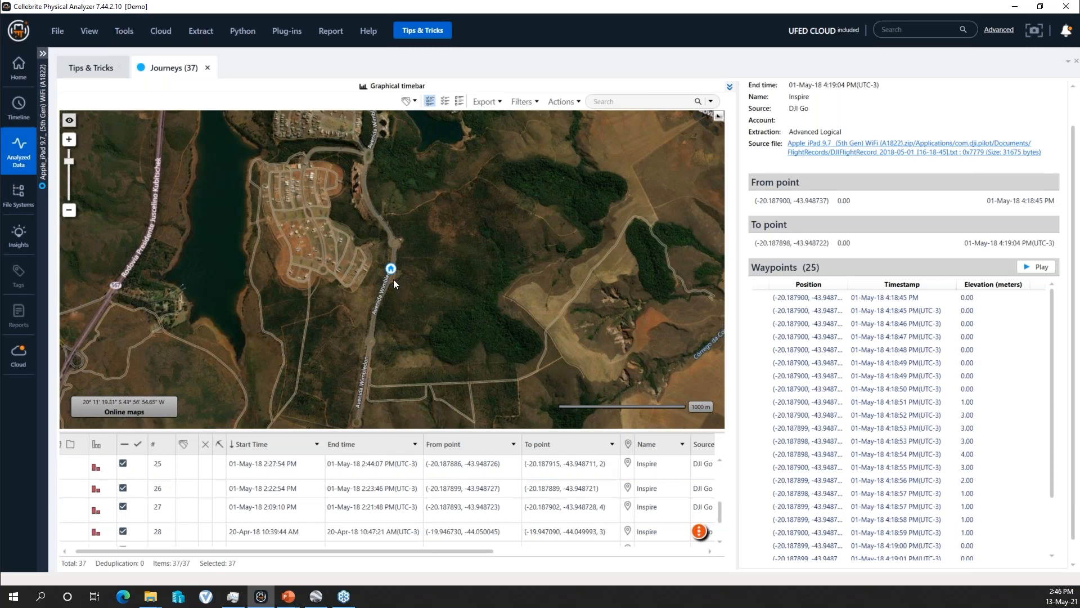
scroll(394, 279, "up", 1)
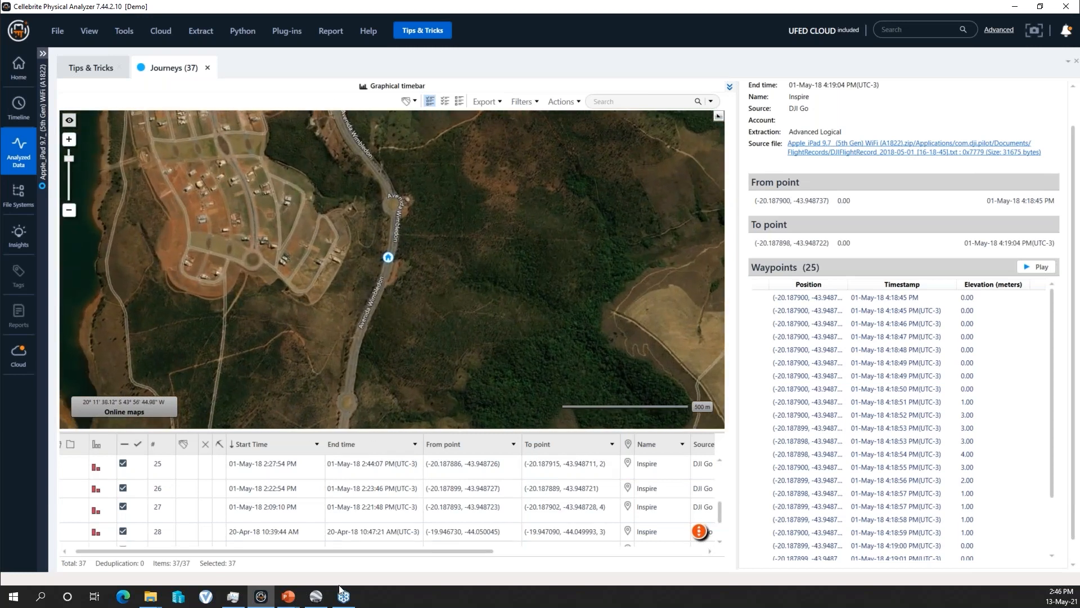
- Switch back to Google Earth Pro and view the wider area around Res. Real and the lake
left_click(316, 596)
scroll(568, 353, "down", 3)
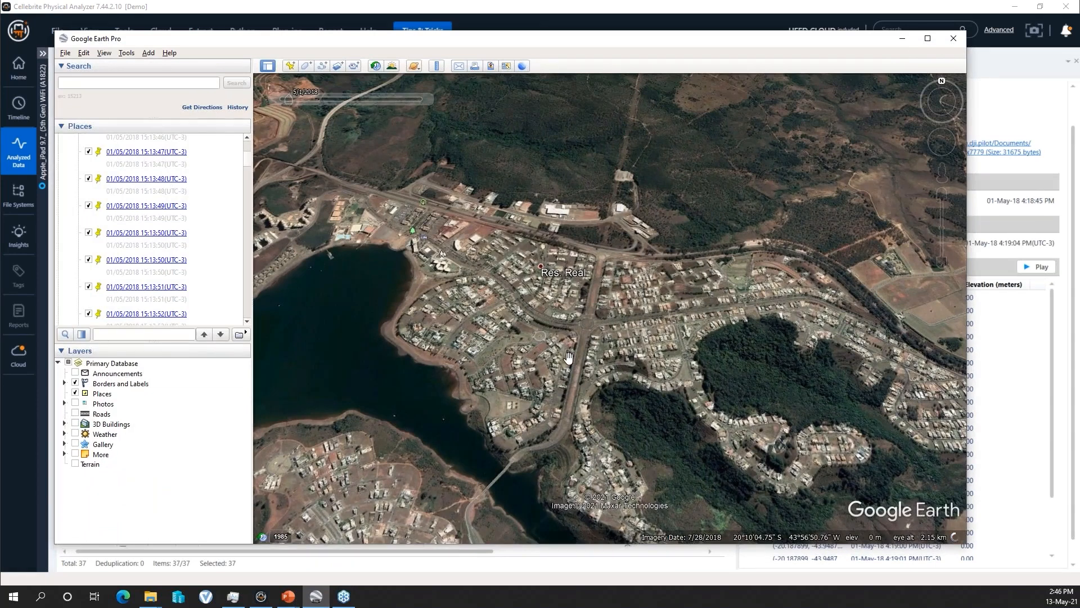